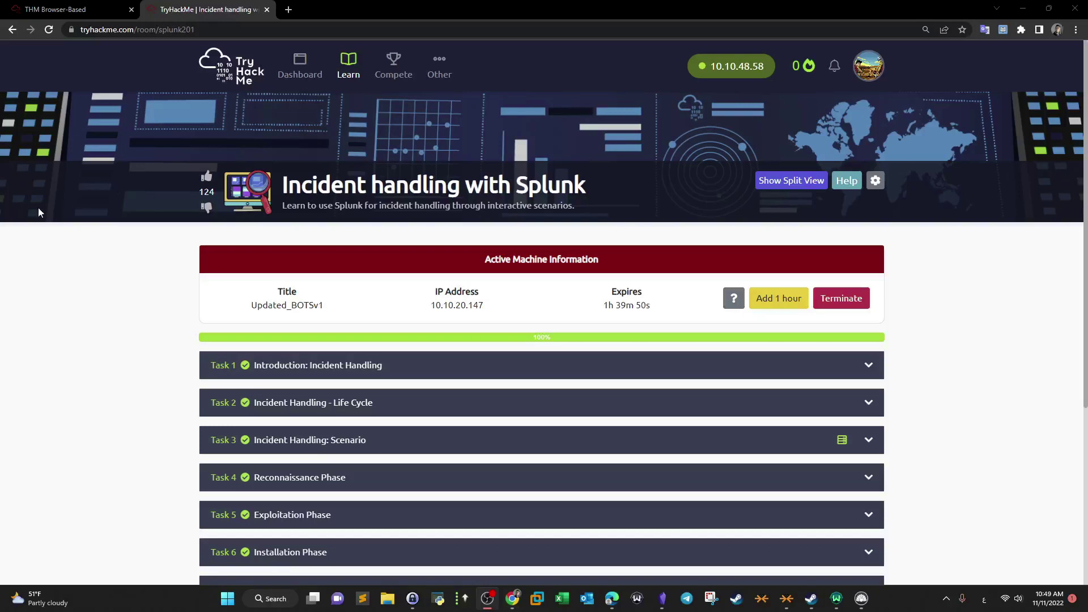
- Look over the Incident handling with Splunk room's title and its list of tasks
{"action": "left_click_drag", "start_coordinate": [283, 184], "coordinate": [593, 180]}
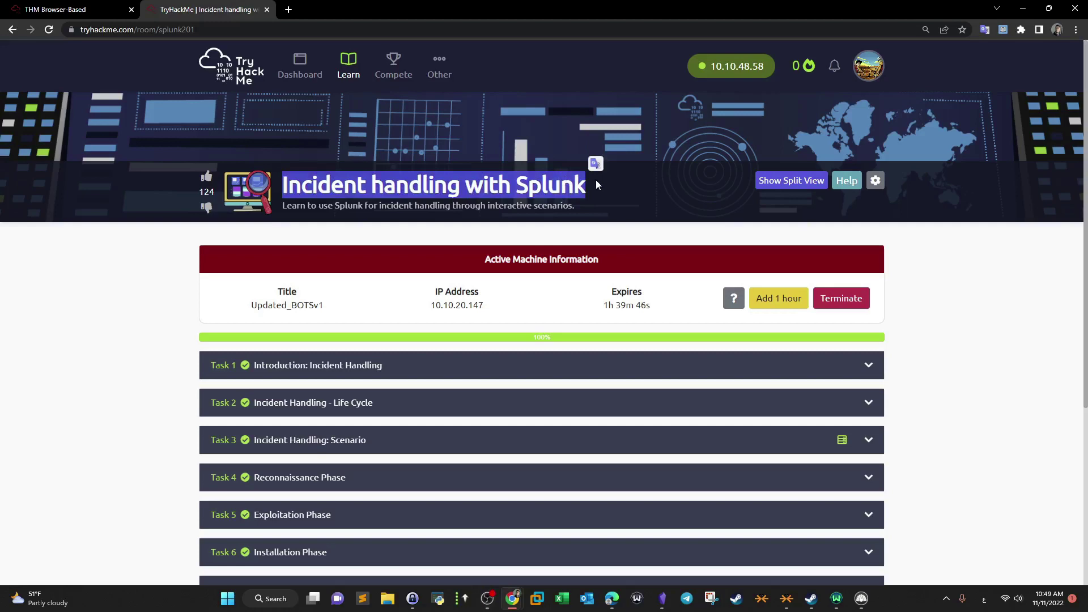
{"action": "scroll", "coordinate": [233, 144], "scroll_direction": "down", "scroll_amount": 2}
{"action": "scroll", "coordinate": [153, 142], "scroll_direction": "down", "scroll_amount": 2}
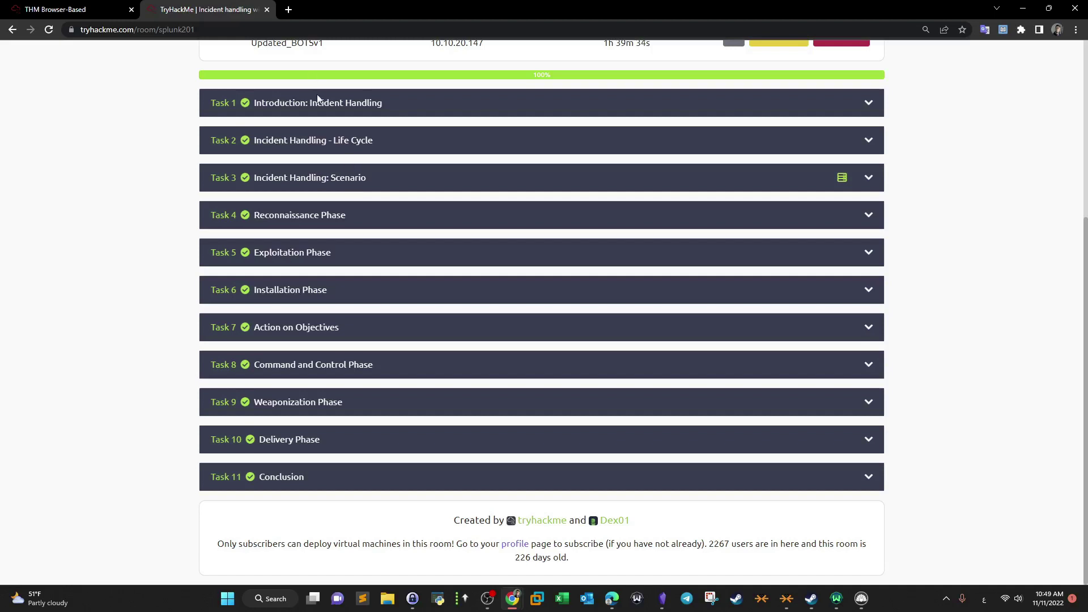
{"action": "scroll", "coordinate": [260, 136], "scroll_direction": "up", "scroll_amount": 3}
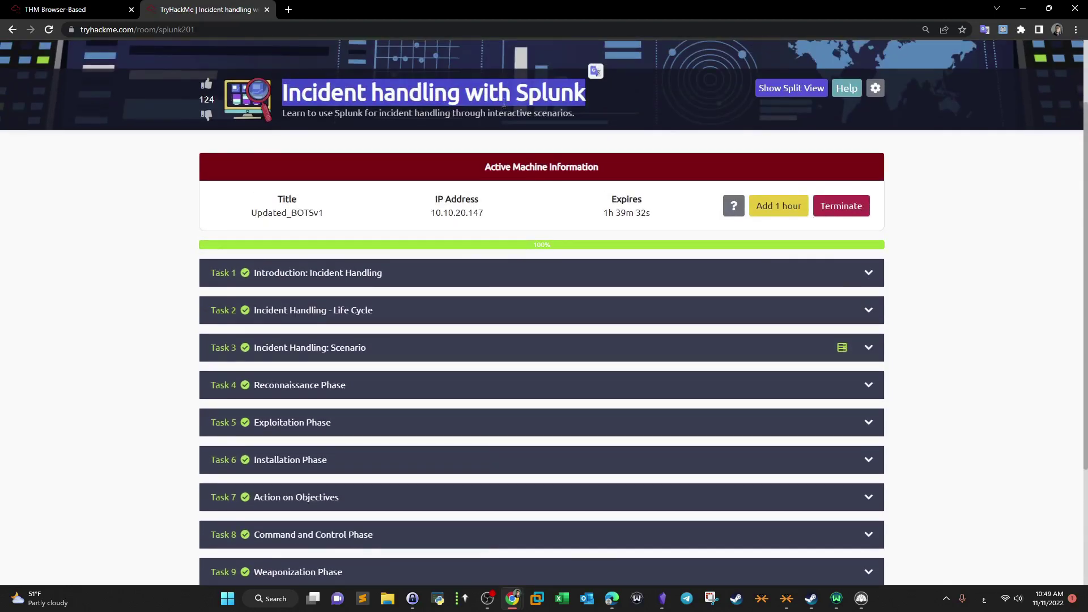
{"action": "left_click", "coordinate": [264, 207]}
{"action": "scroll", "coordinate": [264, 211], "scroll_direction": "down", "scroll_amount": 2}
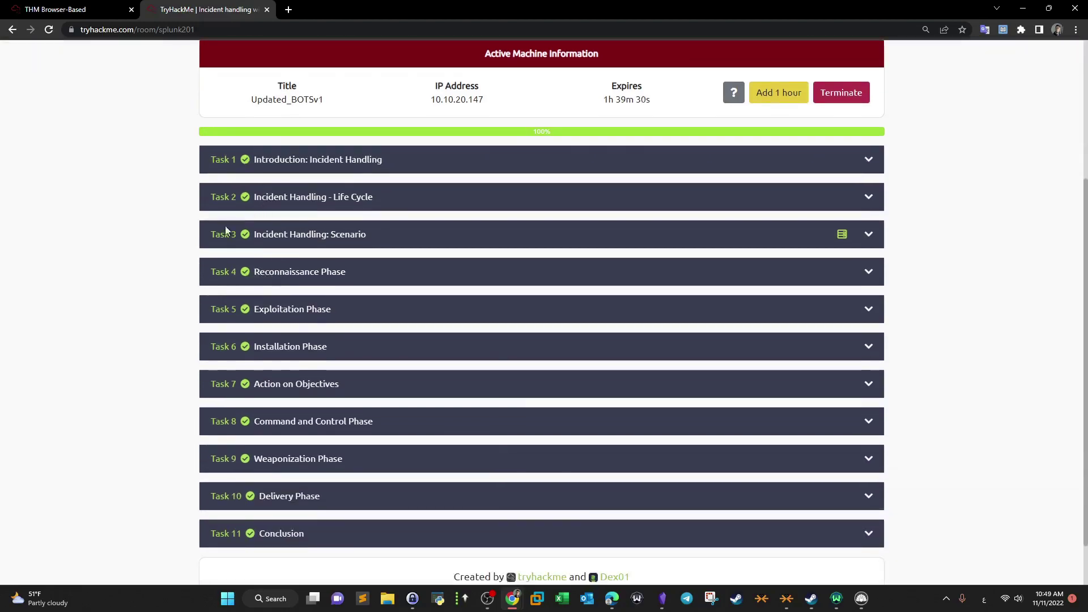
- Expand Task 3, Incident Handling: Scenario, and read which organization and website were attacked
{"action": "left_click", "coordinate": [266, 241]}
{"action": "scroll", "coordinate": [369, 235], "scroll_direction": "down", "scroll_amount": 7}
{"action": "scroll", "coordinate": [368, 235], "scroll_direction": "down", "scroll_amount": 6}
{"action": "scroll", "coordinate": [368, 234], "scroll_direction": "up", "scroll_amount": 2}
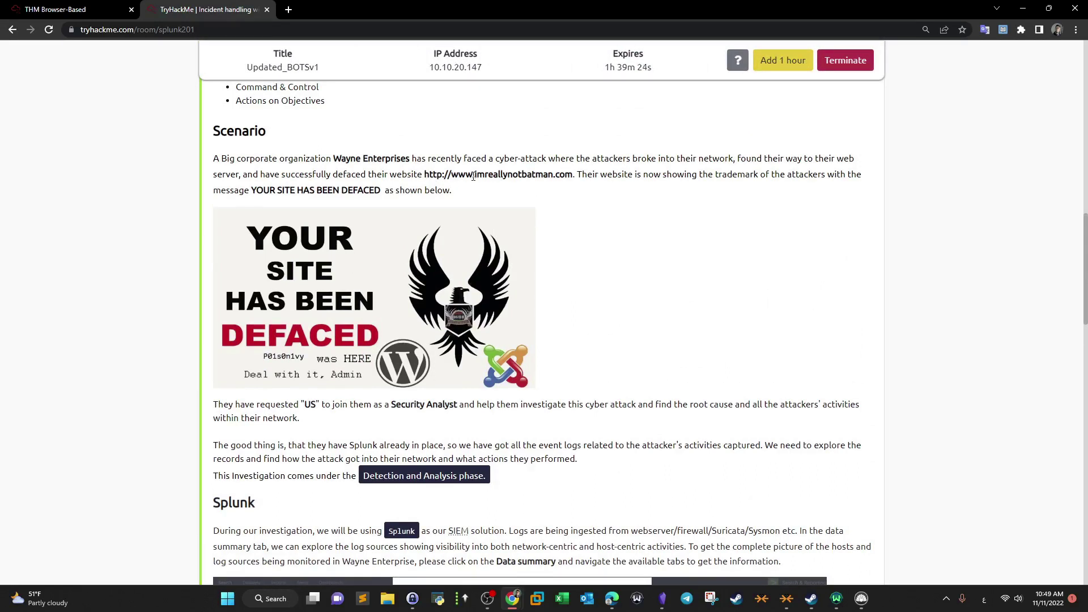
{"action": "left_click_drag", "start_coordinate": [571, 175], "coordinate": [431, 177]}
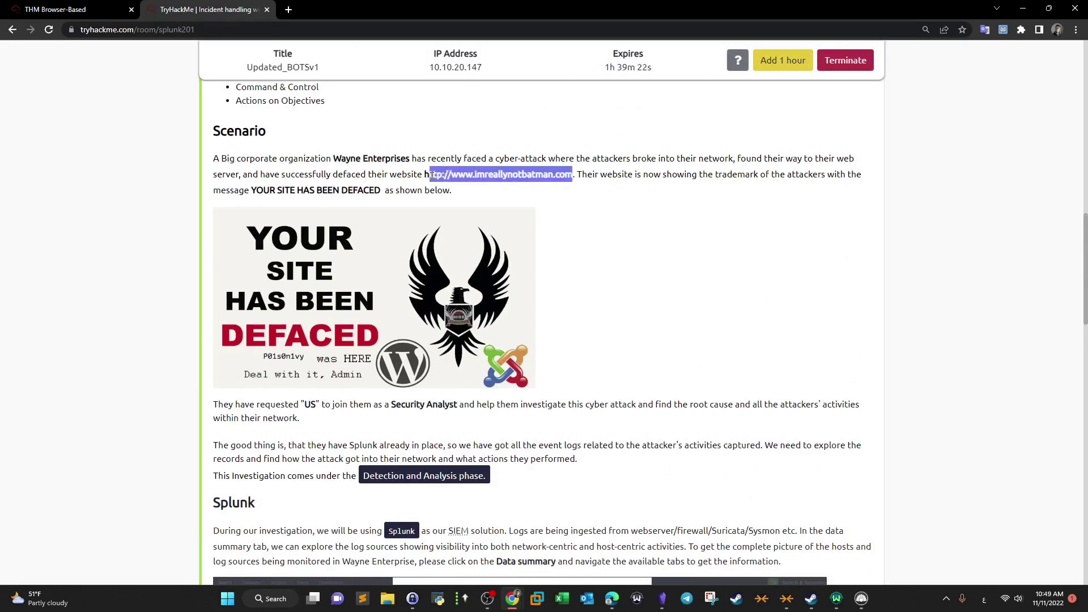
{"action": "left_click", "coordinate": [432, 176]}
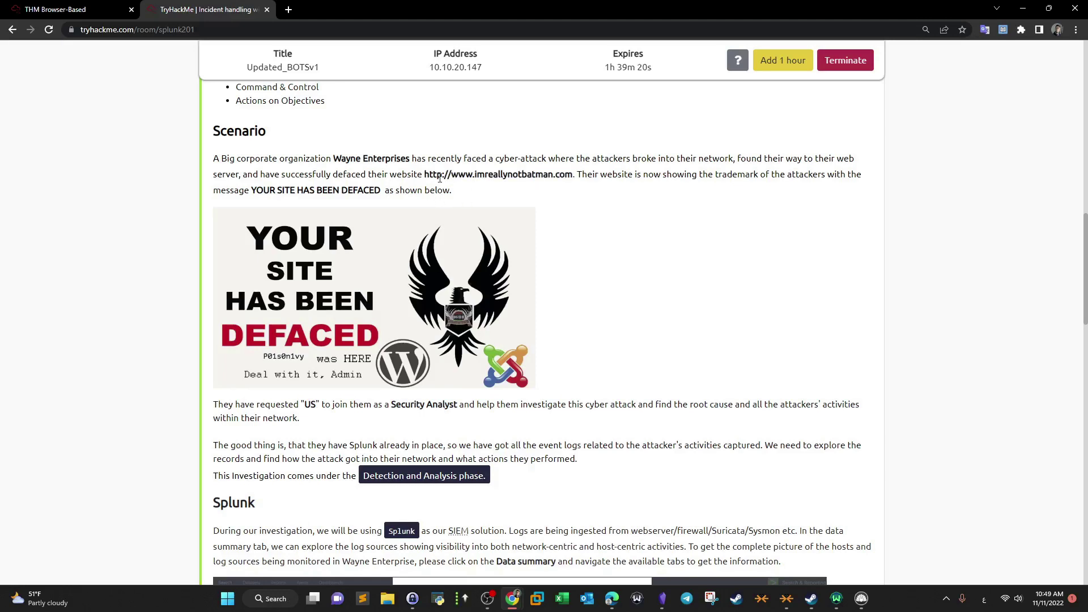
{"action": "left_click_drag", "start_coordinate": [340, 159], "coordinate": [413, 161]}
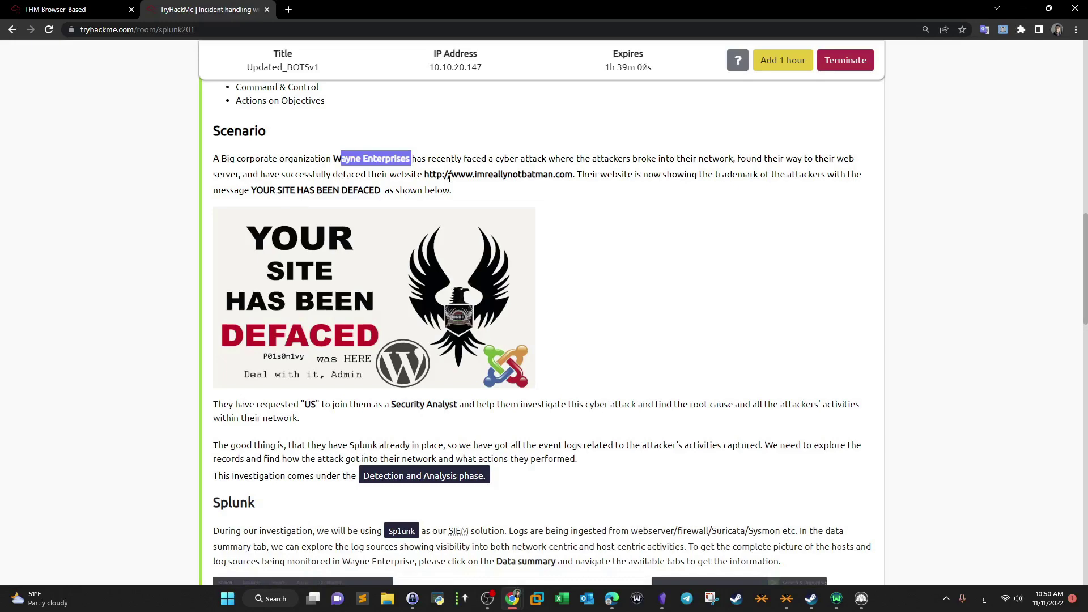
- Review the Splunk section and the Interesting log Sources table, including wineventlog, winRegistry, fortigate_utm and Suricata
{"action": "scroll", "coordinate": [449, 178], "scroll_direction": "down", "scroll_amount": 5}
{"action": "scroll", "coordinate": [450, 179], "scroll_direction": "down", "scroll_amount": 9}
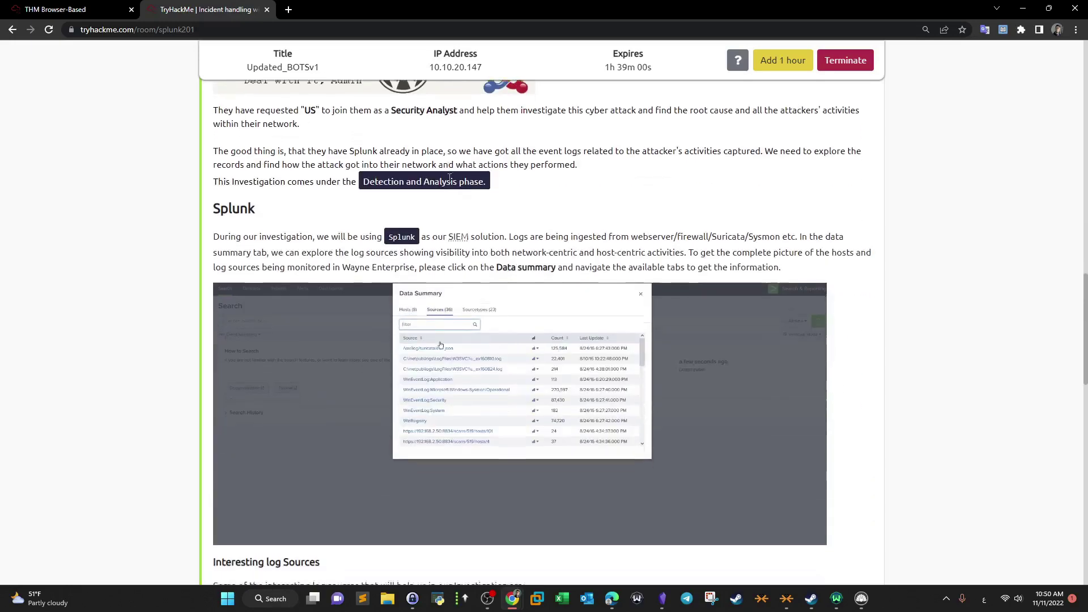
{"action": "scroll", "coordinate": [304, 193], "scroll_direction": "up", "scroll_amount": 1}
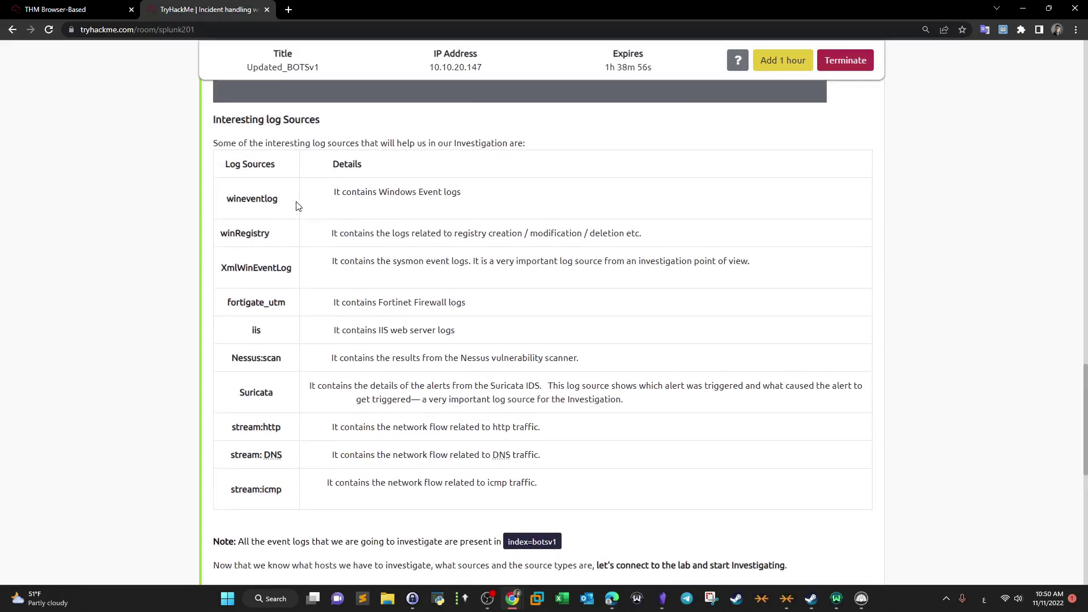
{"action": "left_click_drag", "start_coordinate": [283, 201], "coordinate": [228, 202]}
{"action": "left_click", "coordinate": [261, 233]}
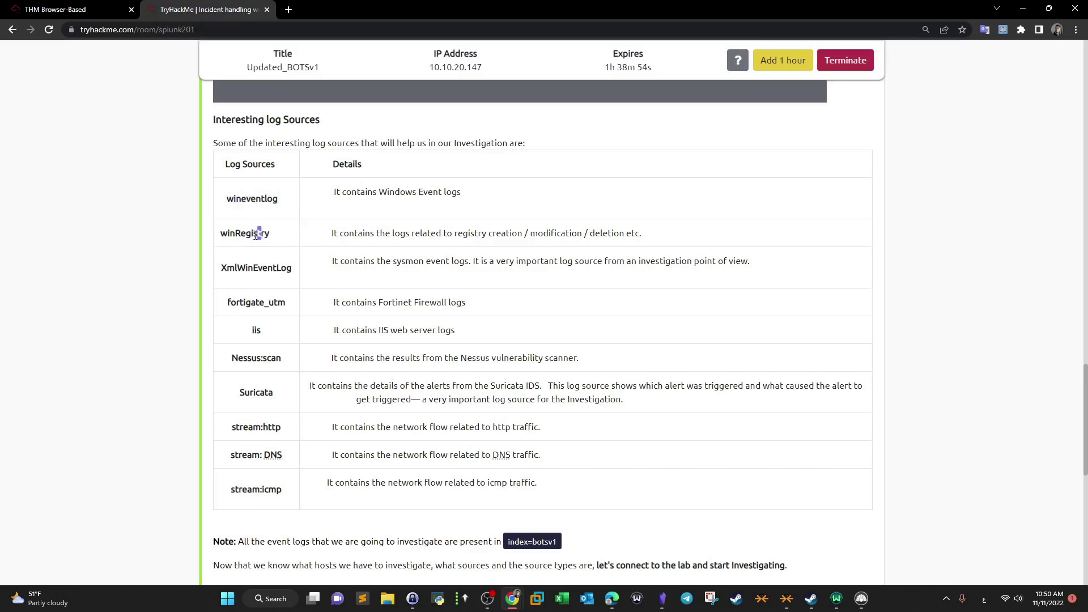
{"action": "left_click_drag", "start_coordinate": [287, 303], "coordinate": [227, 302]}
{"action": "left_click_drag", "start_coordinate": [277, 335], "coordinate": [239, 392]}
{"action": "scroll", "coordinate": [379, 297], "scroll_direction": "up", "scroll_amount": 3}
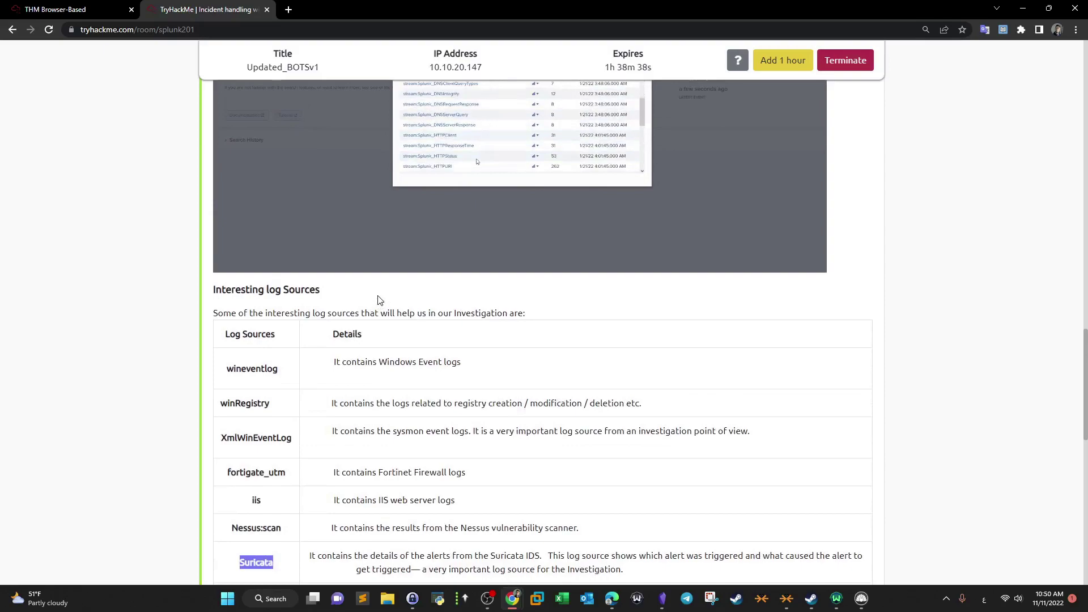
{"action": "scroll", "coordinate": [376, 292], "scroll_direction": "down", "scroll_amount": 2}
- Collapse the Task 3 section and close the TryHackMe room page to return to the AttackBox
{"action": "scroll", "coordinate": [383, 301], "scroll_direction": "up", "scroll_amount": 7}
{"action": "scroll", "coordinate": [462, 250], "scroll_direction": "up", "scroll_amount": 20}
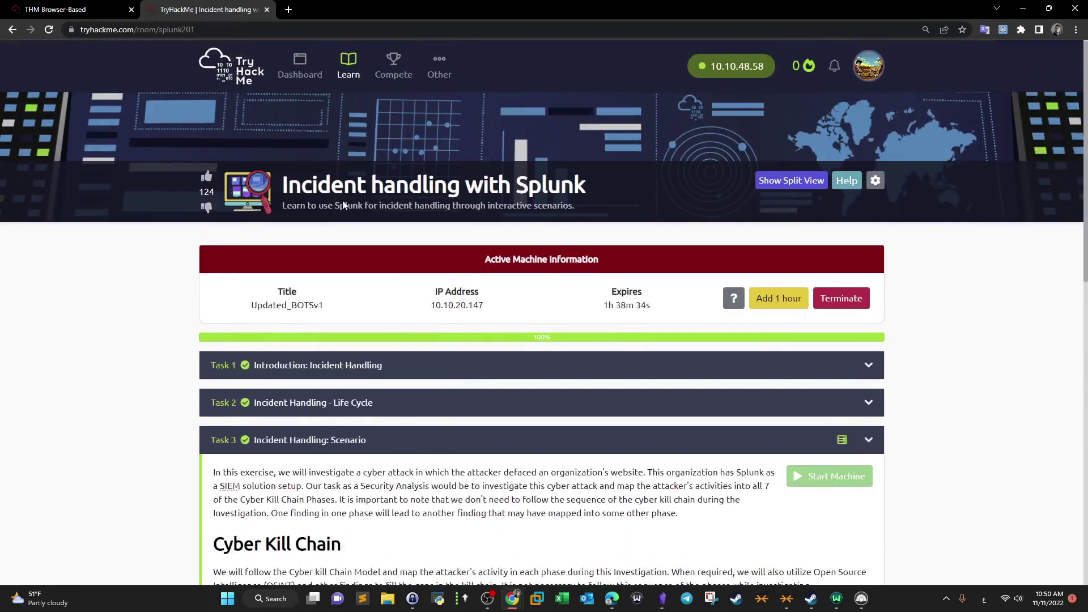
{"action": "left_click", "coordinate": [432, 438]}
{"action": "key", "text": "ctrl+w"}
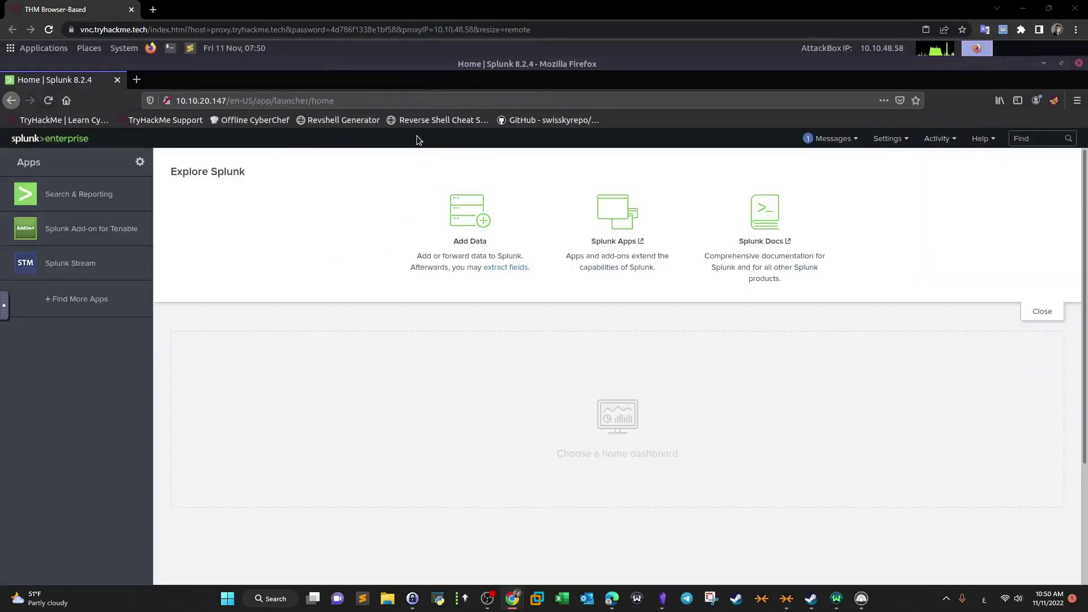
- Open Splunk's Search & Reporting app and set the search time range to All time
{"action": "left_click", "coordinate": [100, 202]}
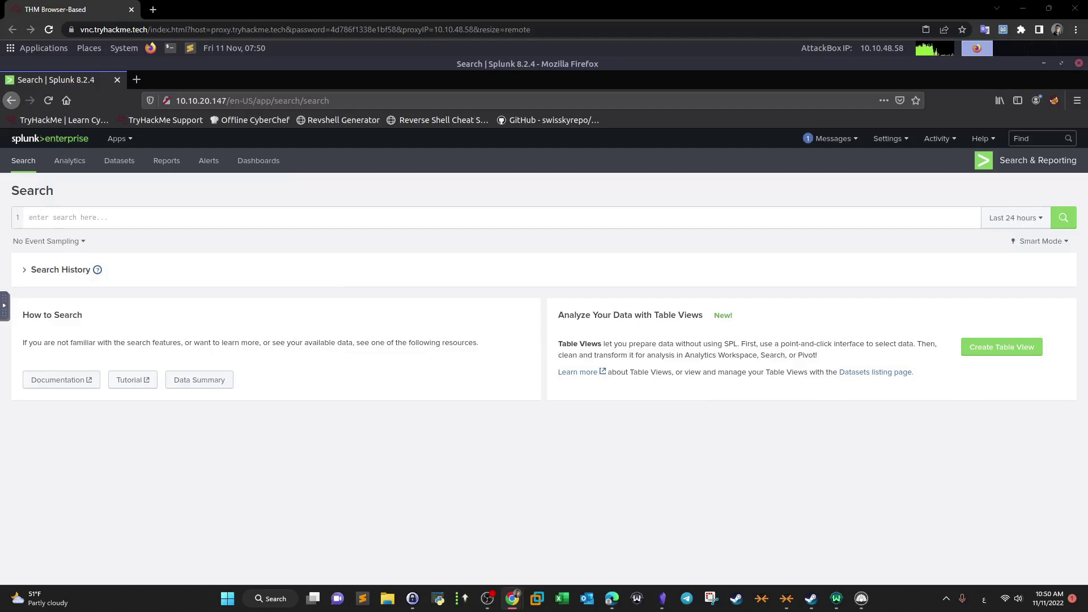
{"action": "left_click", "coordinate": [177, 223]}
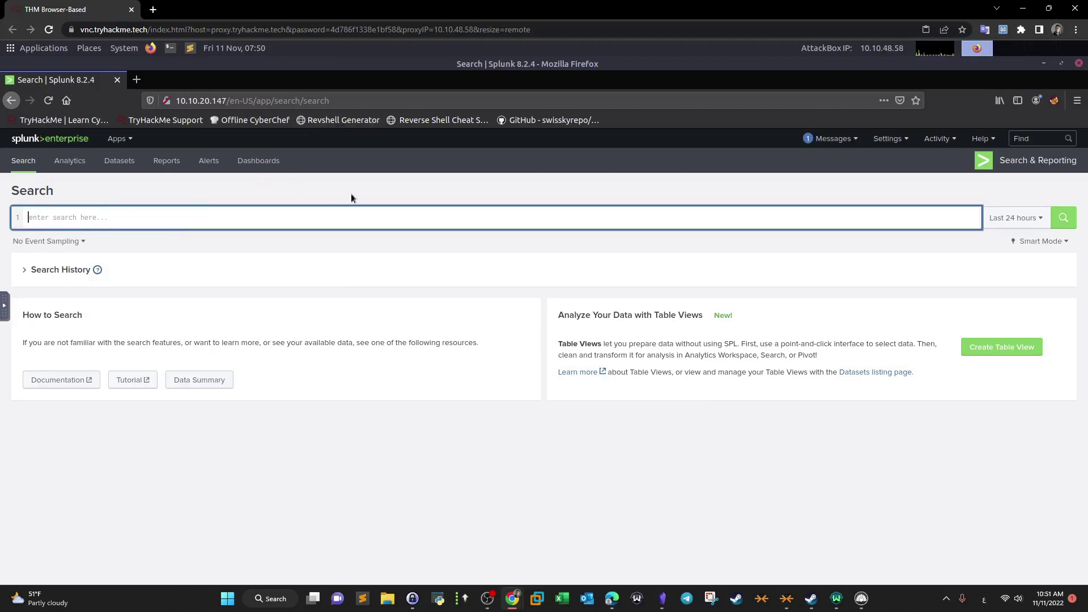
{"action": "left_click", "coordinate": [1014, 218]}
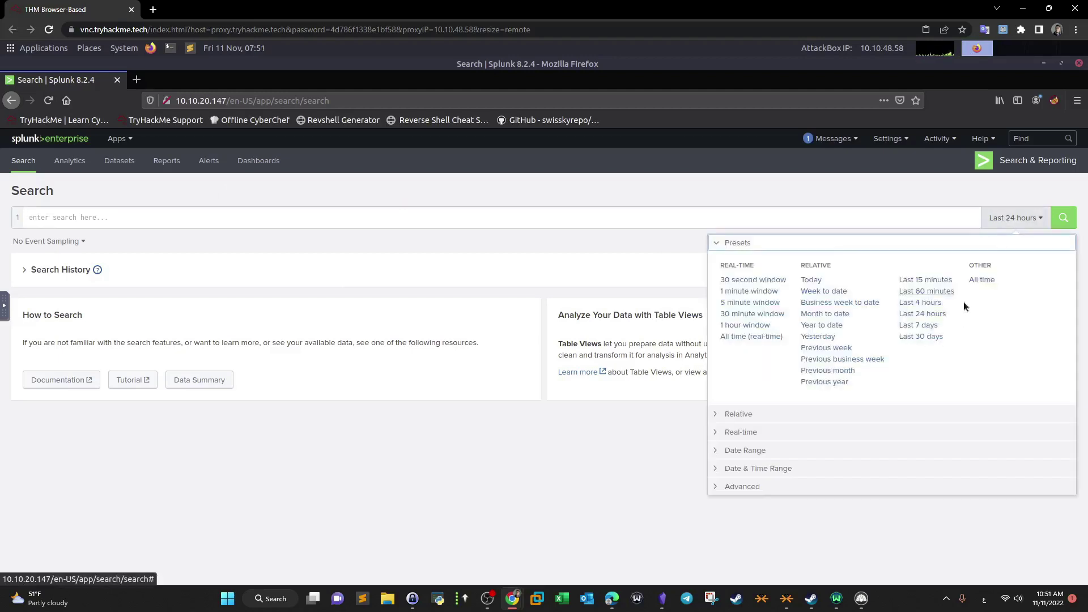
{"action": "left_click", "coordinate": [979, 280]}
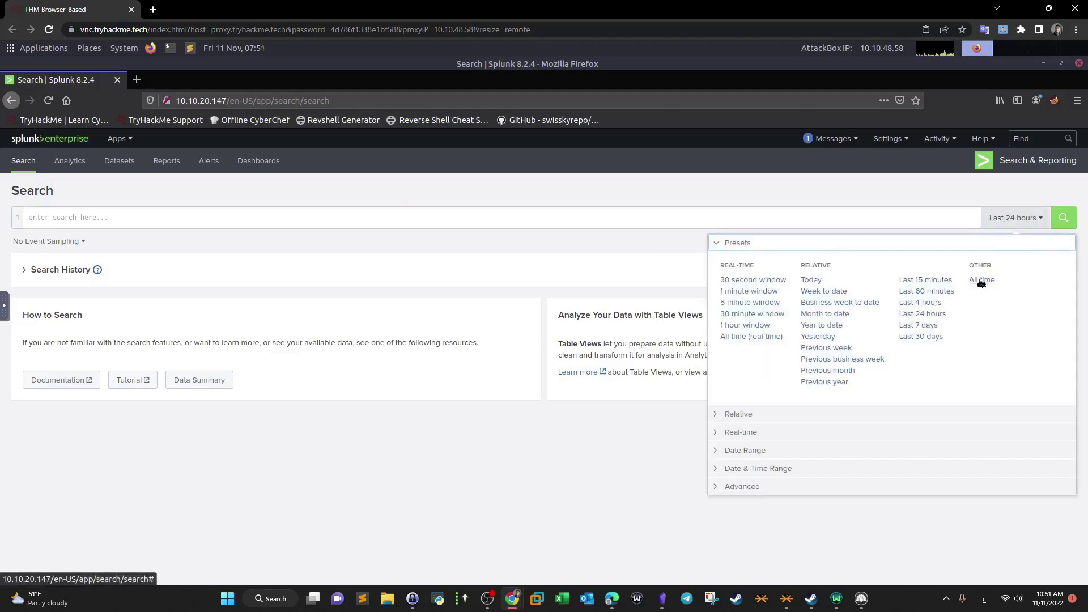
- Run a search for all events with the query index=botsv1
{"action": "left_click", "coordinate": [553, 216]}
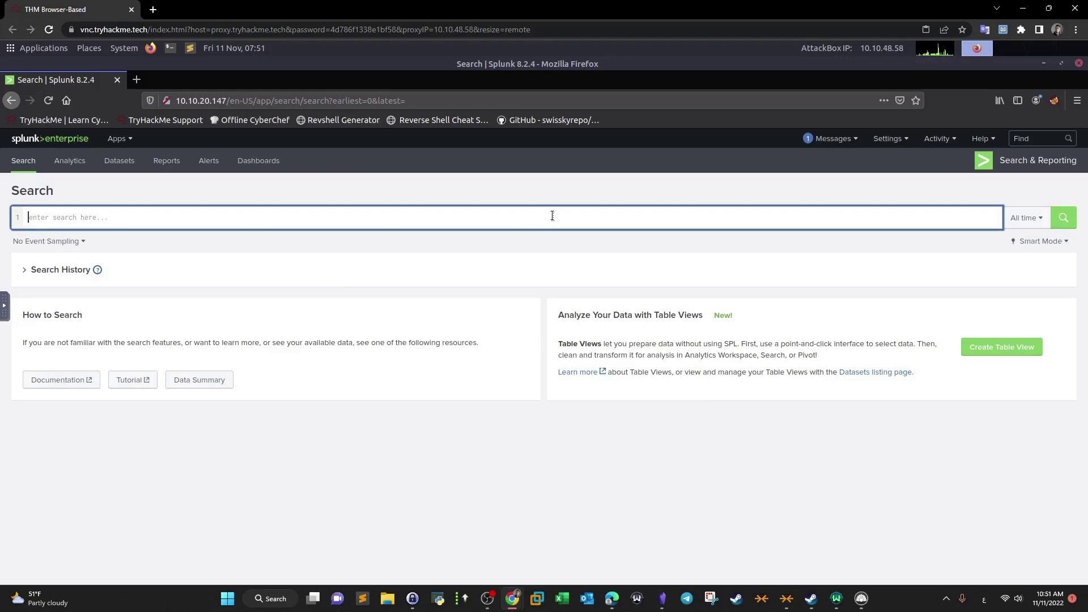
{"action": "type", "text": "index="}
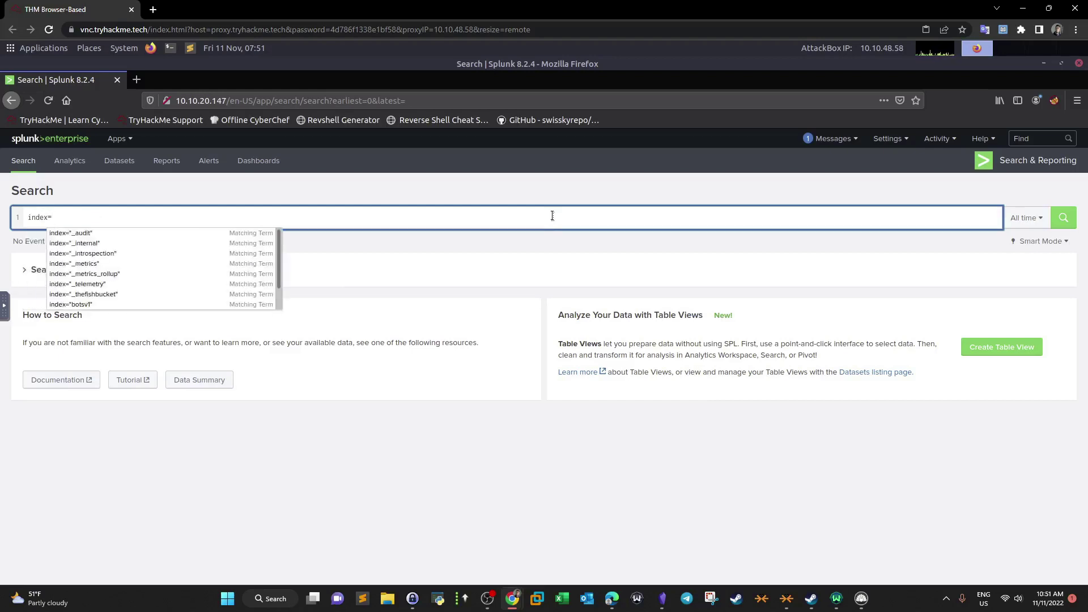
{"action": "type", "text": "bptsv1"}
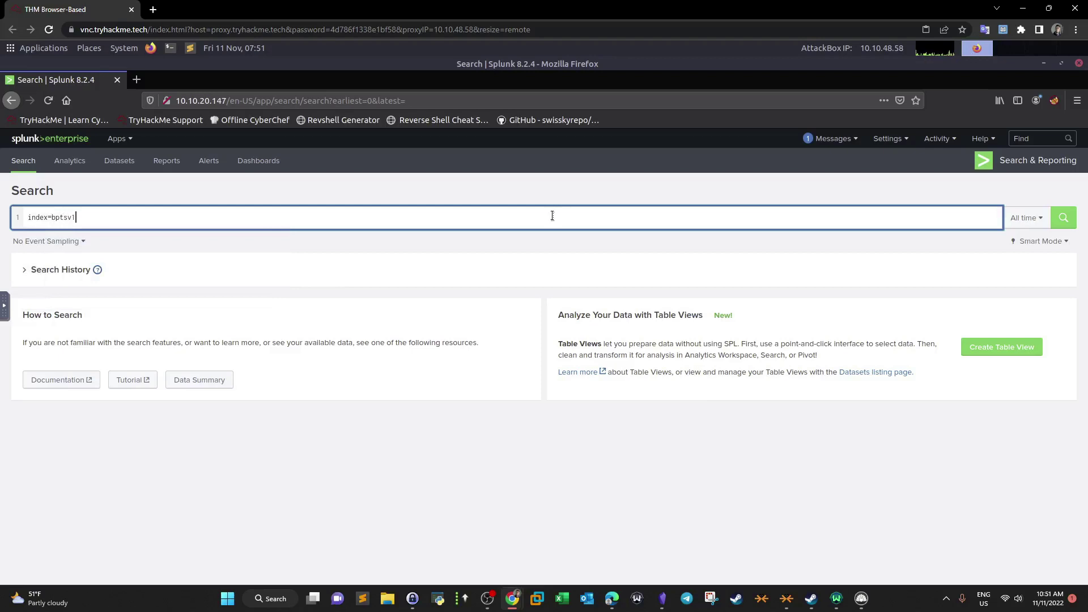
{"action": "key", "text": "Return"}
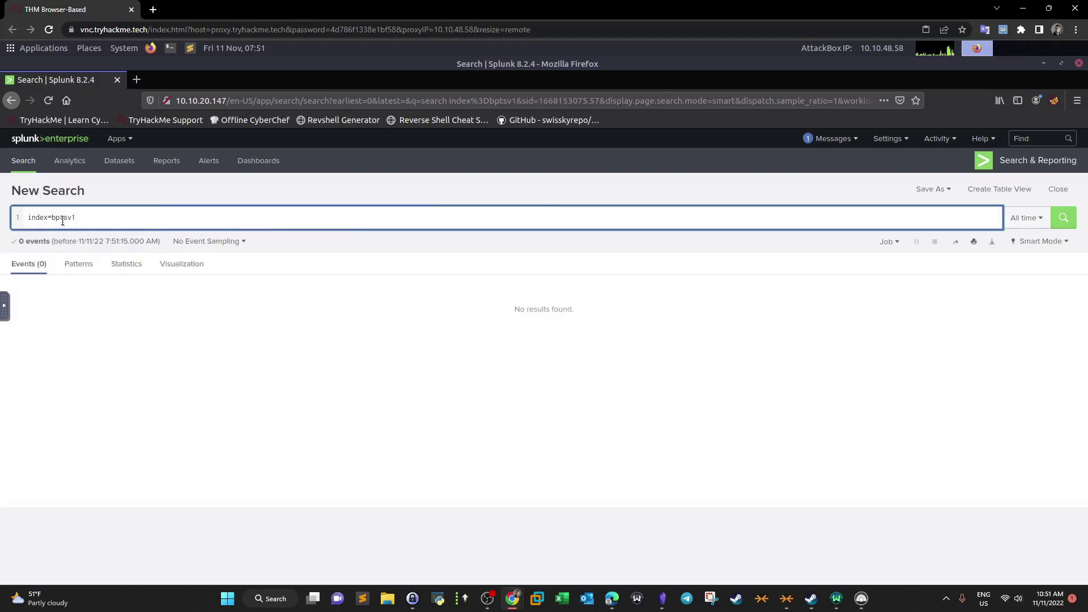
{"action": "left_click", "coordinate": [59, 220]}
{"action": "key", "text": "BackSpace"}
{"action": "type", "text": "o"}
{"action": "key", "text": "Return"}
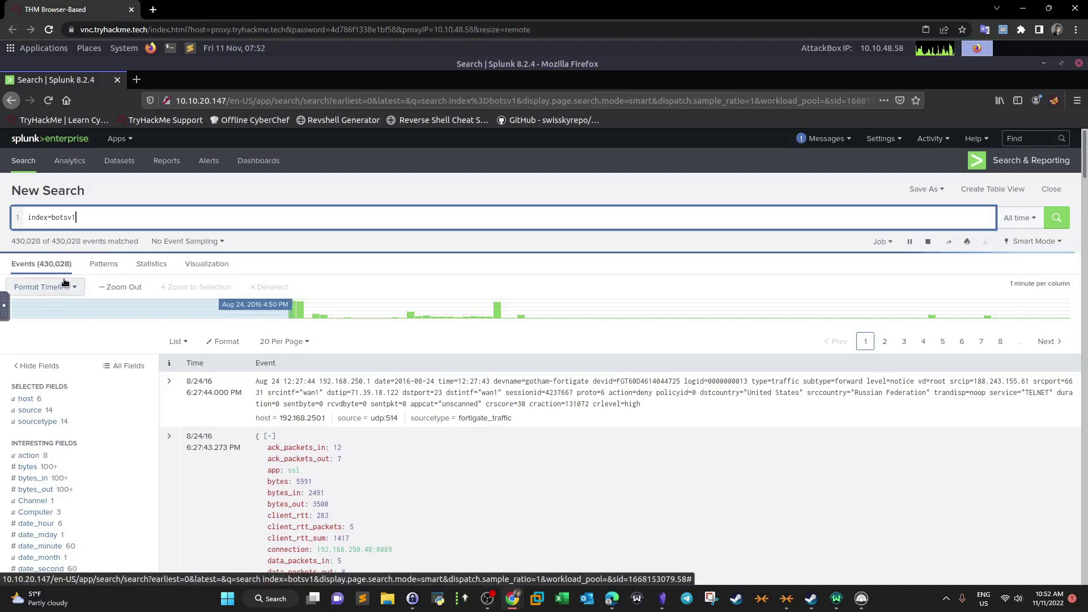
- Examine the values of the sourcetype, source and host fields in the search results
{"action": "scroll", "coordinate": [63, 286], "scroll_direction": "down", "scroll_amount": 3}
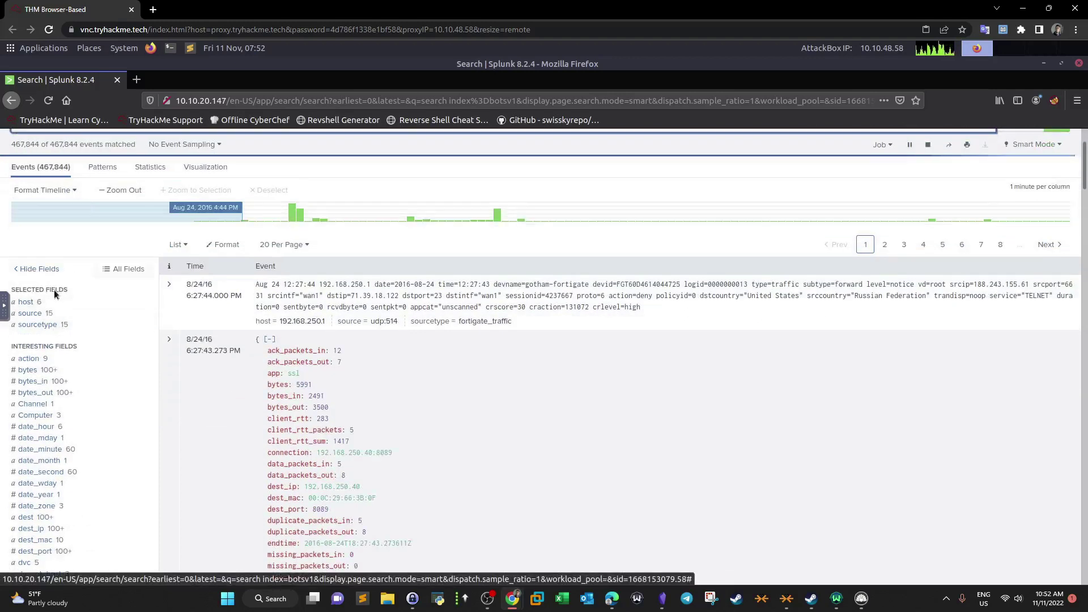
{"action": "scroll", "coordinate": [55, 292], "scroll_direction": "down", "scroll_amount": 1}
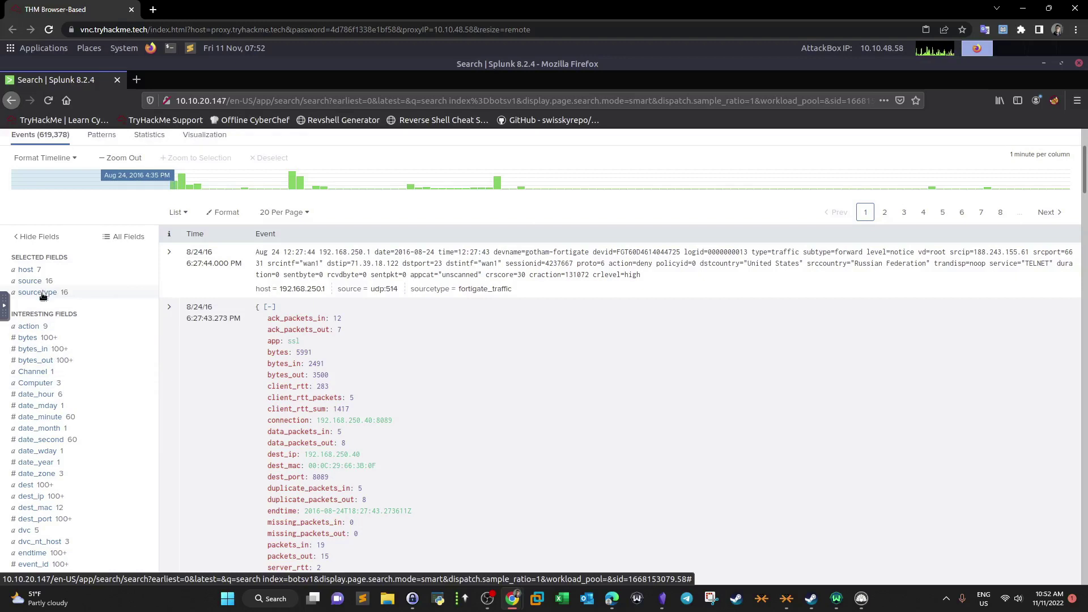
{"action": "left_click", "coordinate": [43, 294]}
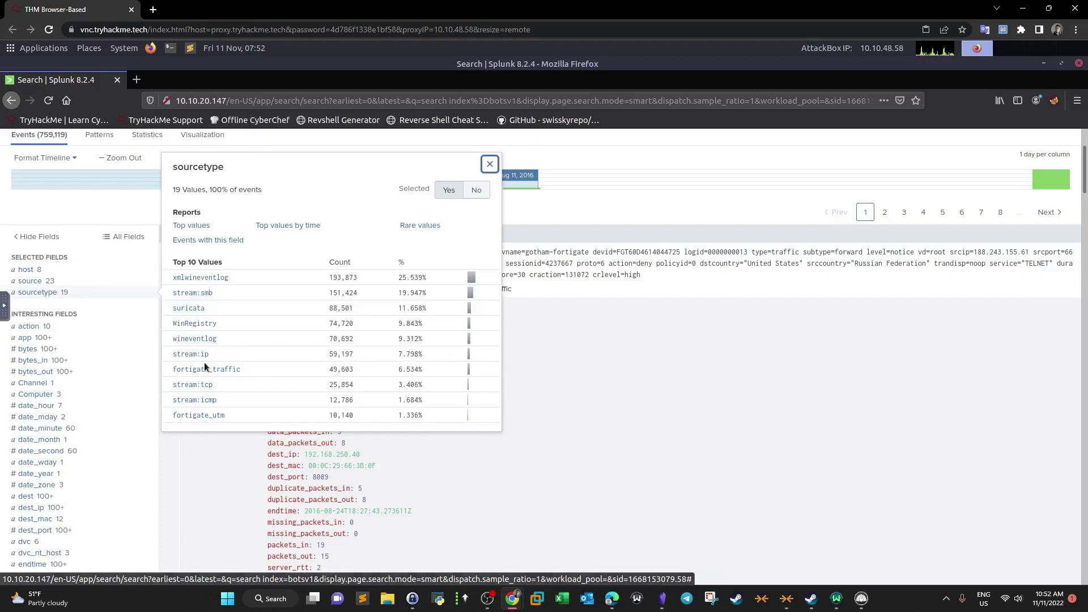
{"action": "left_click", "coordinate": [490, 164]}
{"action": "left_click", "coordinate": [28, 283]}
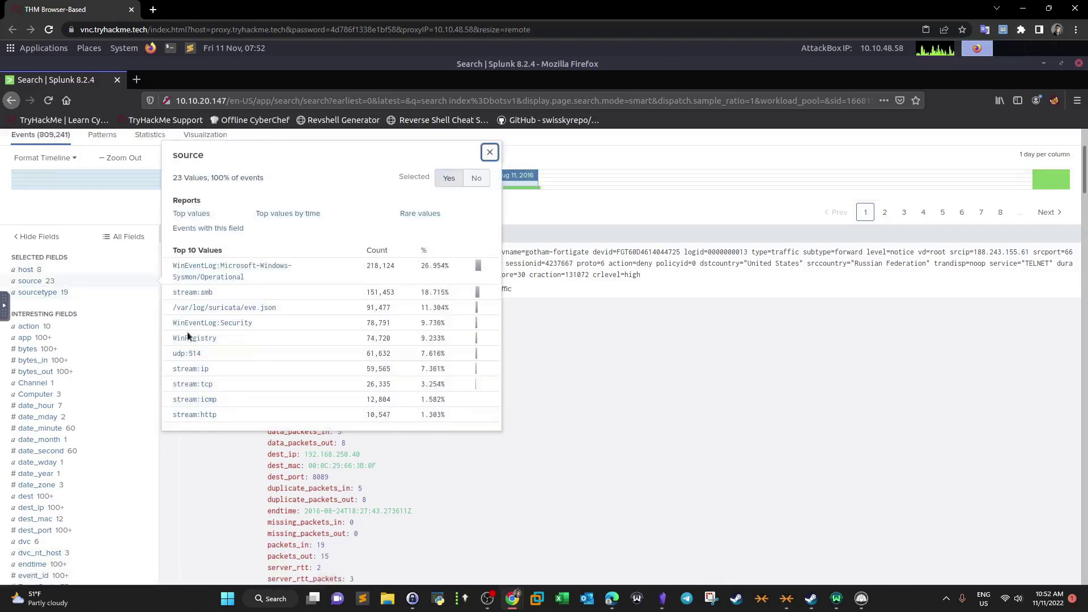
{"action": "left_click", "coordinate": [490, 153]}
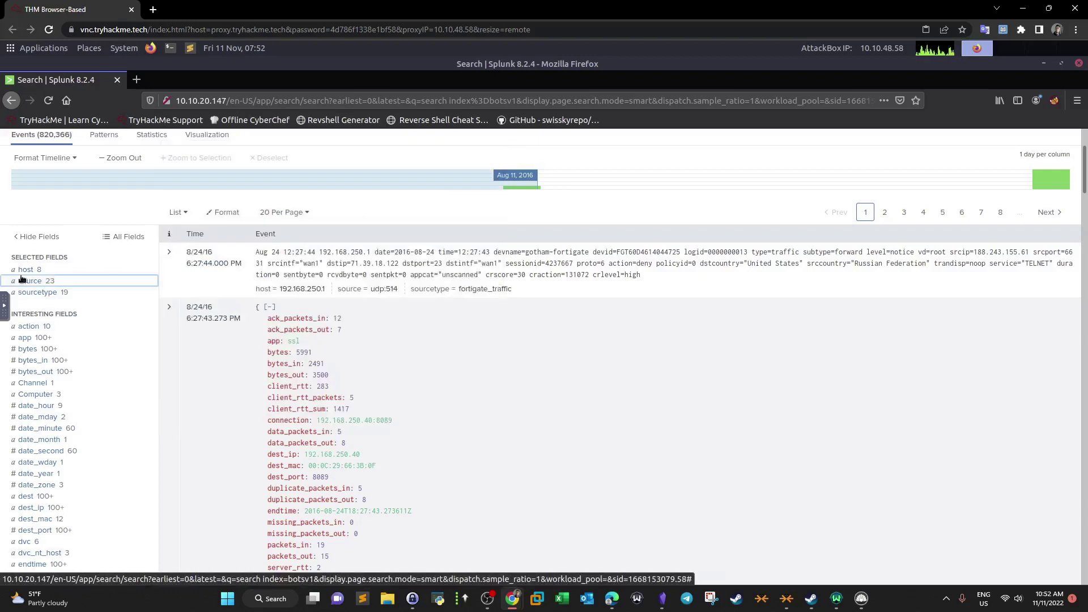
{"action": "left_click", "coordinate": [27, 270]}
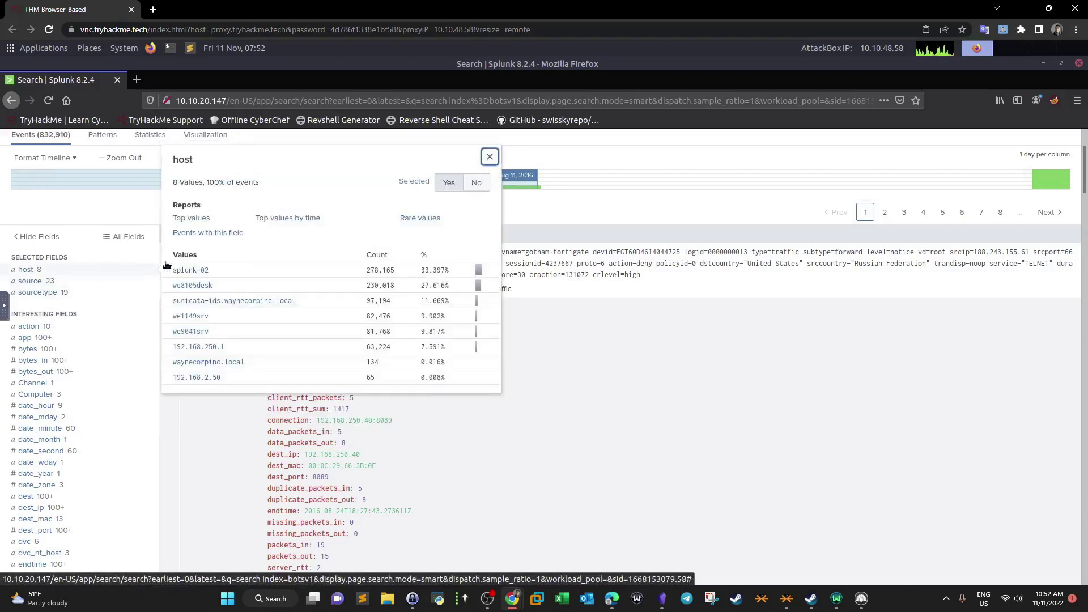
{"action": "left_click", "coordinate": [490, 157]}
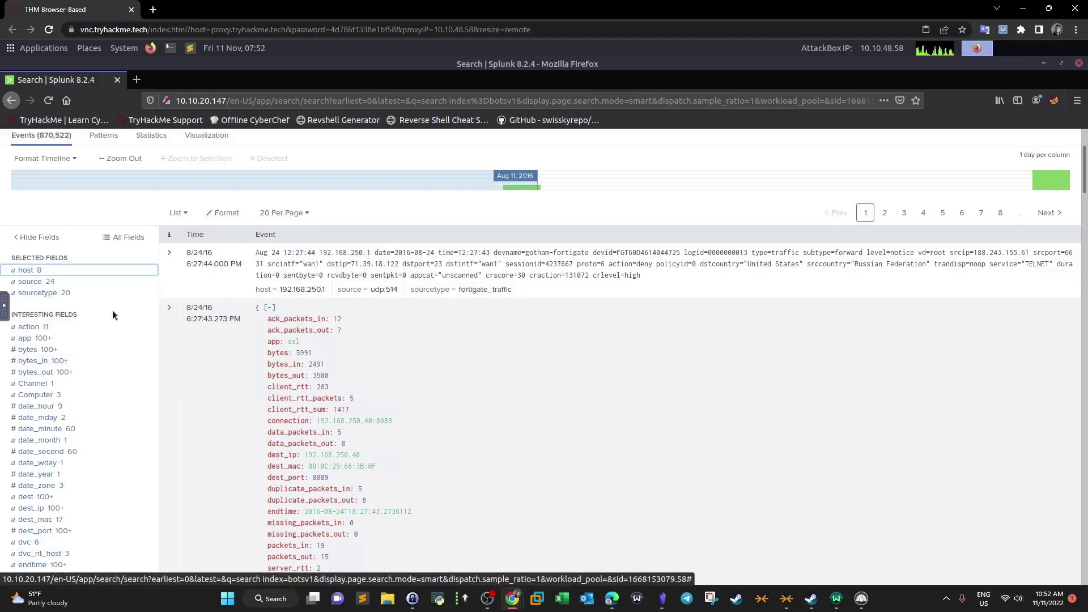
{"action": "scroll", "coordinate": [114, 314], "scroll_direction": "up", "scroll_amount": 3}
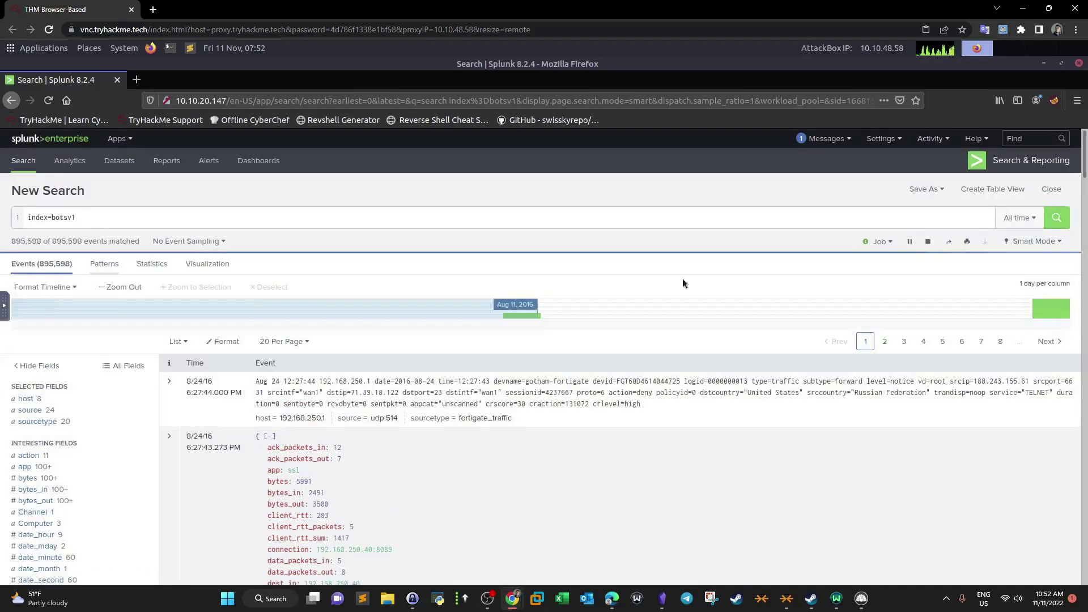
- Visit imreallynotbatman.com in a new tab of the AttackBox browser and close that tab
{"action": "left_click", "coordinate": [226, 219]}
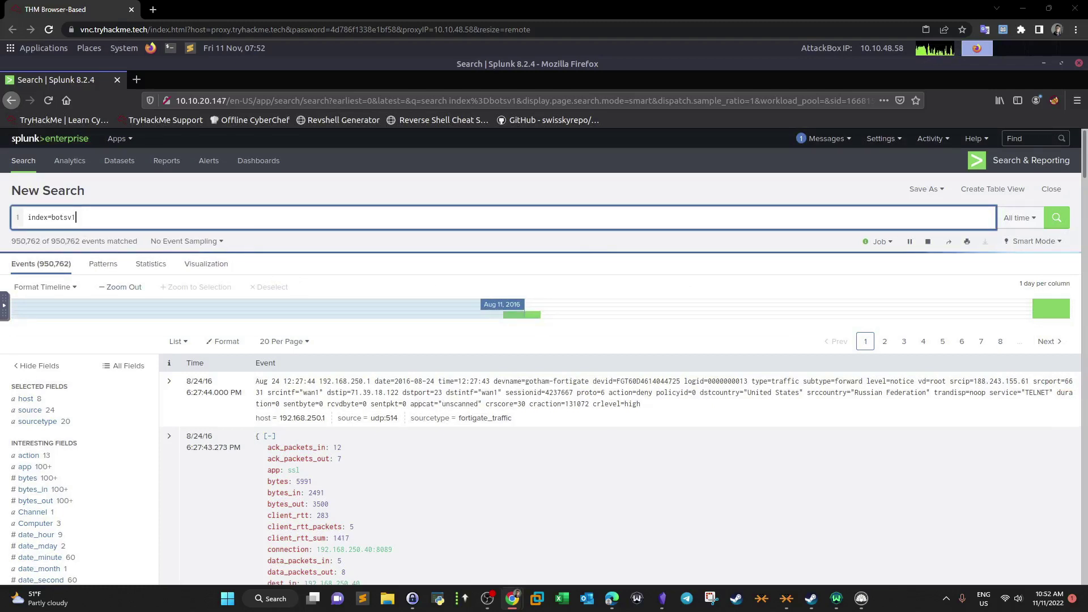
{"action": "left_click", "coordinate": [136, 80]}
{"action": "type", "text": "imreallynotbatman.com"}
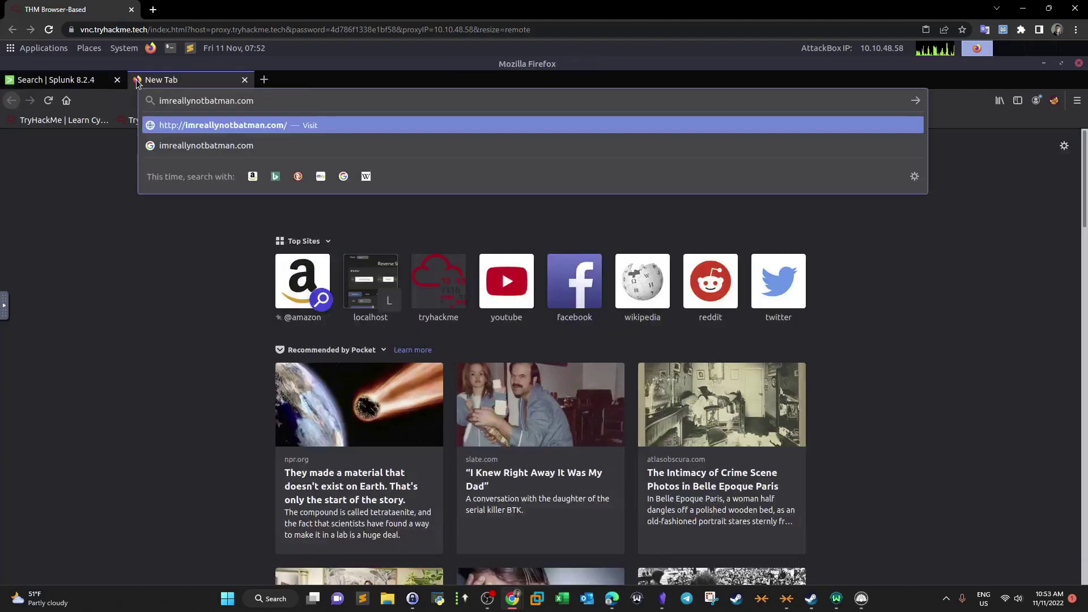
{"action": "key", "text": "Return"}
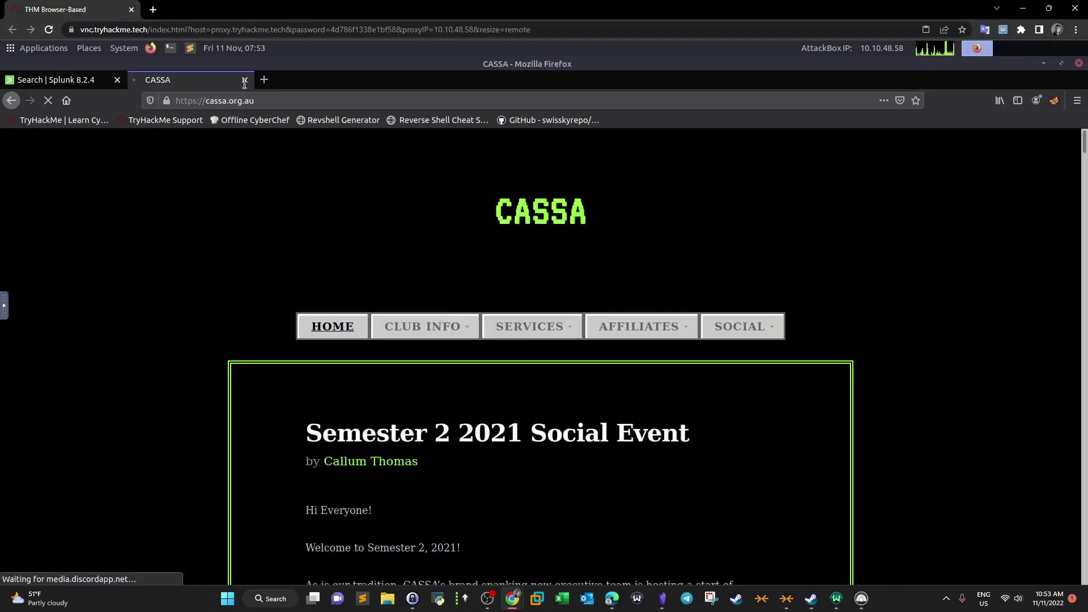
{"action": "left_click", "coordinate": [245, 80]}
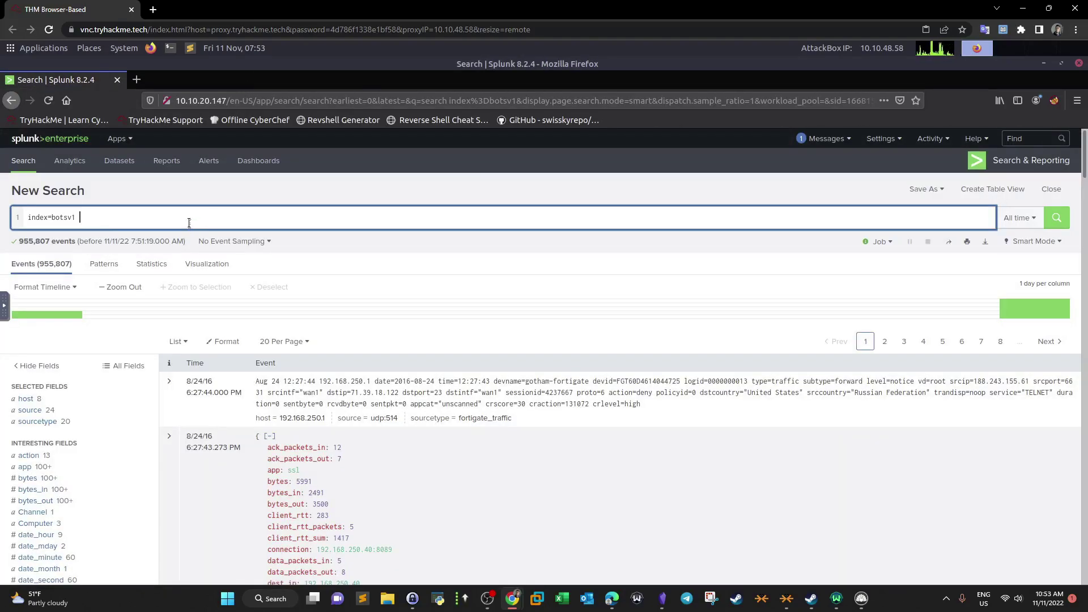
- Add imreallynotbatman.com to the index=botsv1 query and run the search
{"action": "type", "text": "imreallynotbatman.com"}
{"action": "key", "text": "ctrl+Left"}
{"action": "key", "text": "ctrl+Left"}
{"action": "key", "text": "shift+Right"}
{"action": "key", "text": "shift+Right"}
{"action": "key", "text": "shift+Right"}
{"action": "key", "text": "shift+Right"}
{"action": "key", "text": "shift+Right"}
{"action": "key", "text": "shift+Right"}
{"action": "key", "text": "shift+Right"}
{"action": "key", "text": "shift+Right"}
{"action": "key", "text": "shift+Right"}
{"action": "key", "text": "shift+Right"}
{"action": "key", "text": "shift+Right"}
{"action": "key", "text": "shift+Right"}
{"action": "key", "text": "shift+Right"}
{"action": "key", "text": "shift+Right"}
{"action": "key", "text": "shift+Right"}
{"action": "key", "text": "shift+Right"}
{"action": "key", "text": "shift+Right"}
{"action": "key", "text": "shift+Right"}
{"action": "key", "text": "shift+Right"}
{"action": "key", "text": "shift+Right"}
{"action": "key", "text": "shift+Right"}
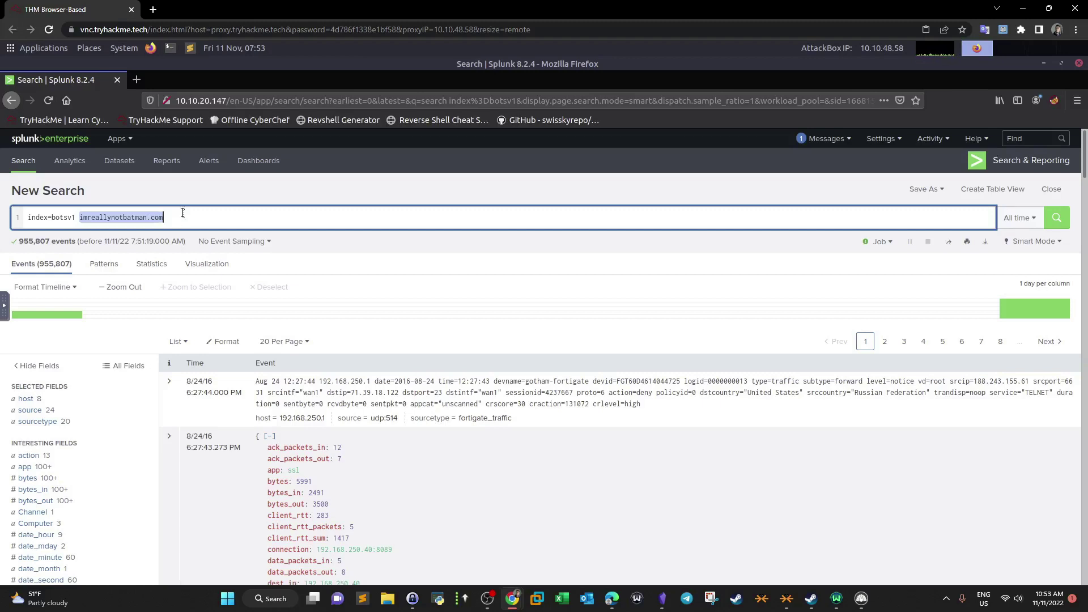
{"action": "left_click", "coordinate": [183, 212]}
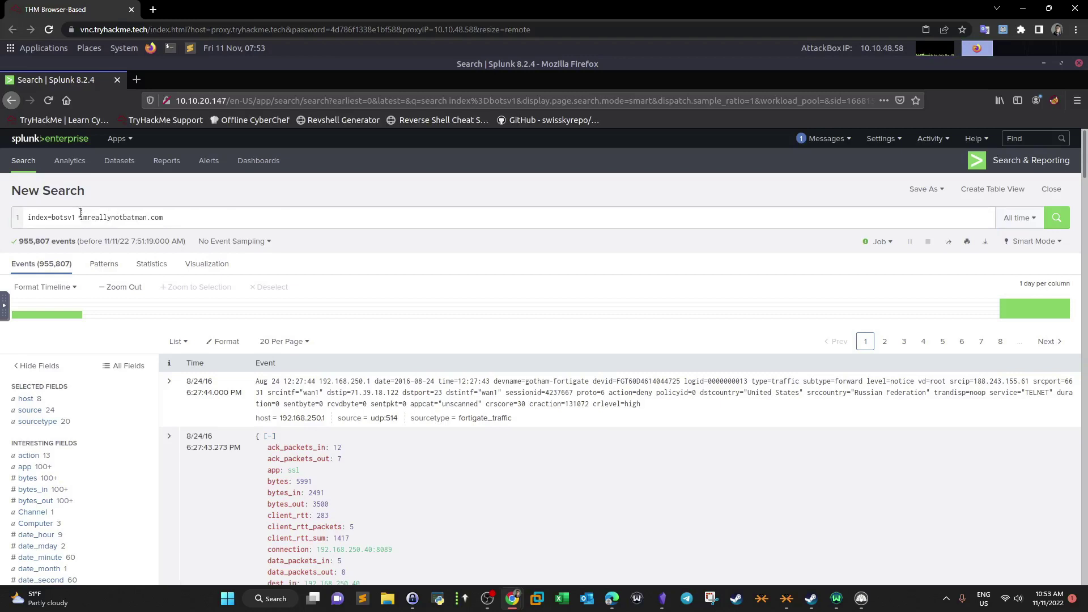
{"action": "left_click_drag", "start_coordinate": [80, 217], "coordinate": [210, 226]}
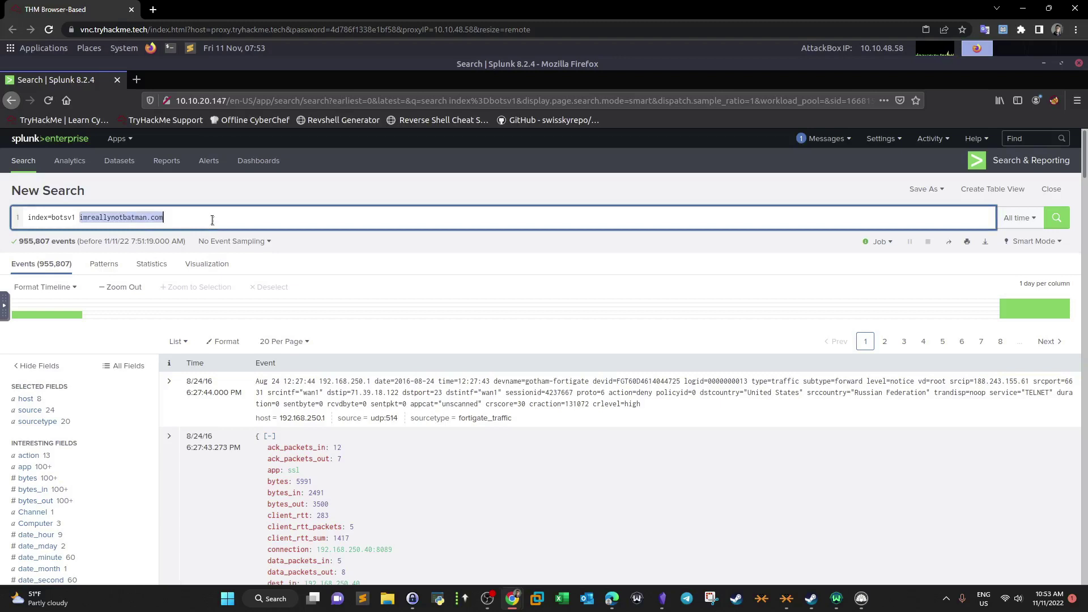
{"action": "left_click", "coordinate": [212, 220]}
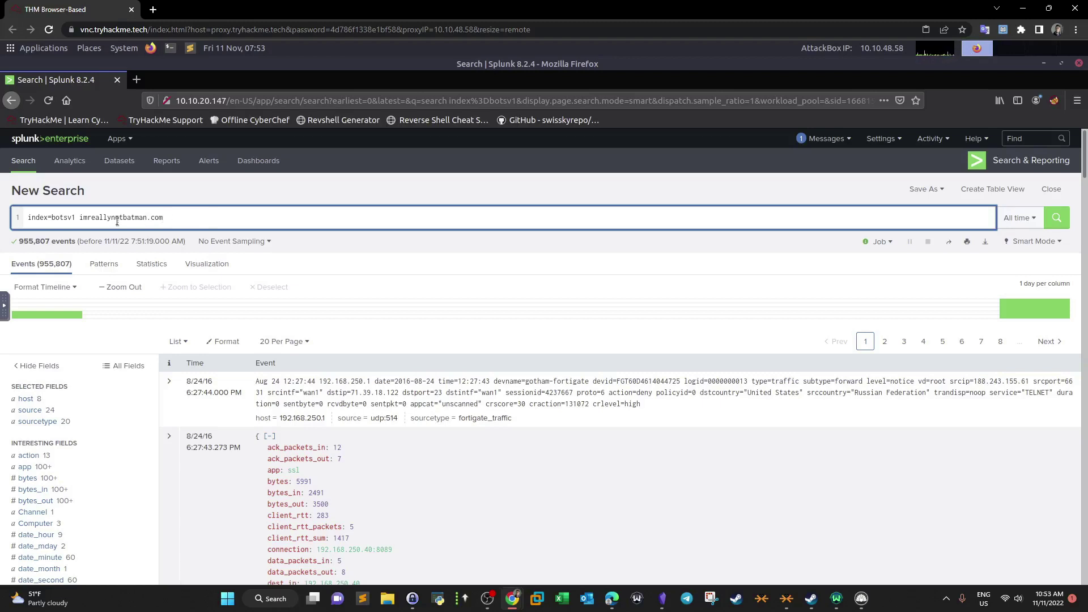
{"action": "left_click_drag", "start_coordinate": [80, 218], "coordinate": [175, 214]}
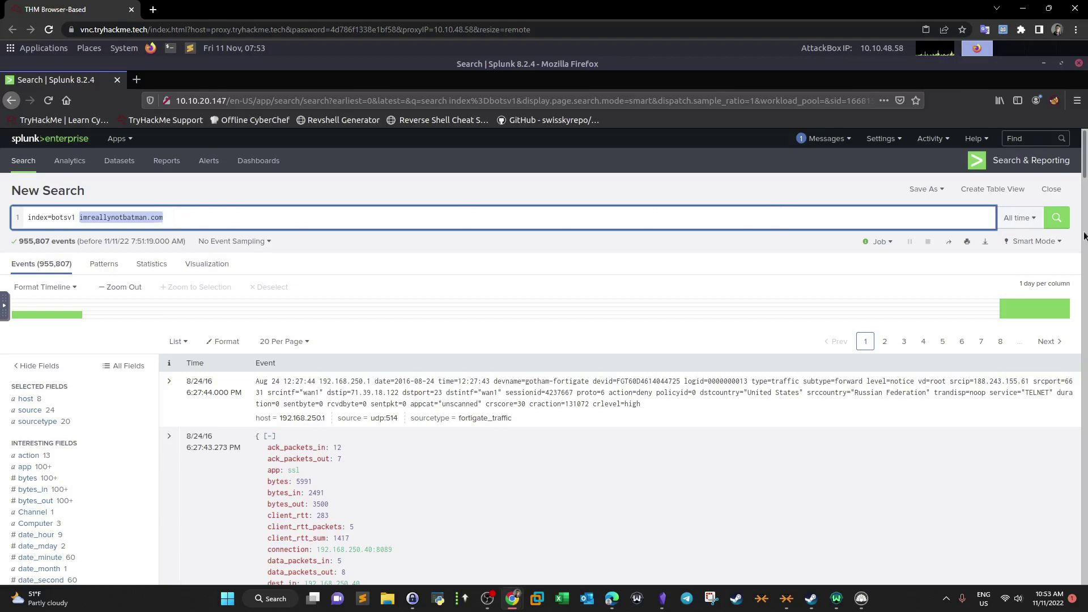
{"action": "left_click", "coordinate": [1057, 218]}
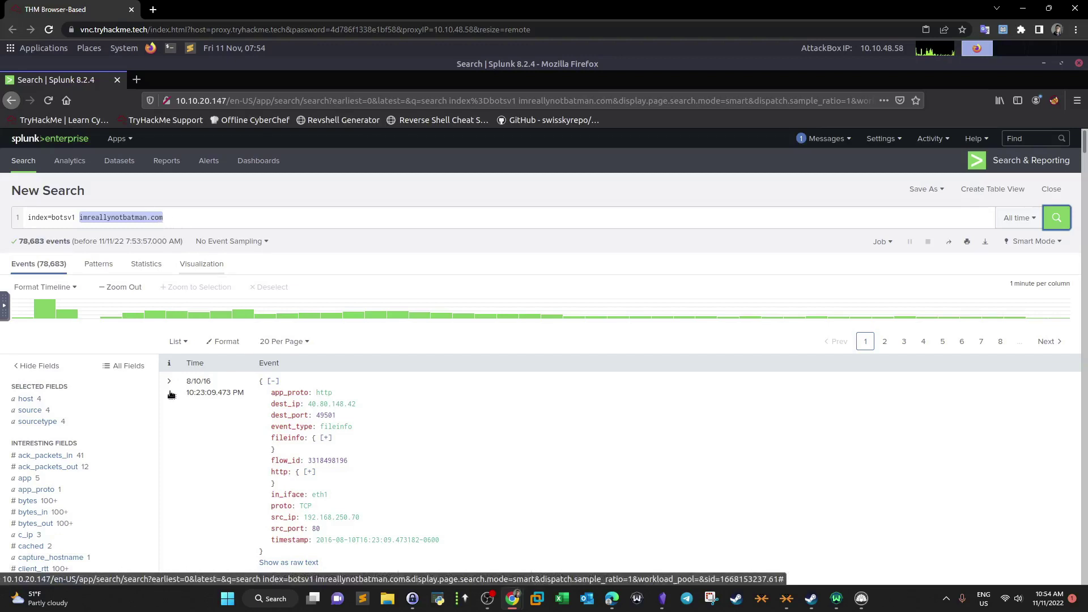
- Filter the imreallynotbatman.com results to events with the sourcetype stream:http
{"action": "left_click", "coordinate": [144, 220]}
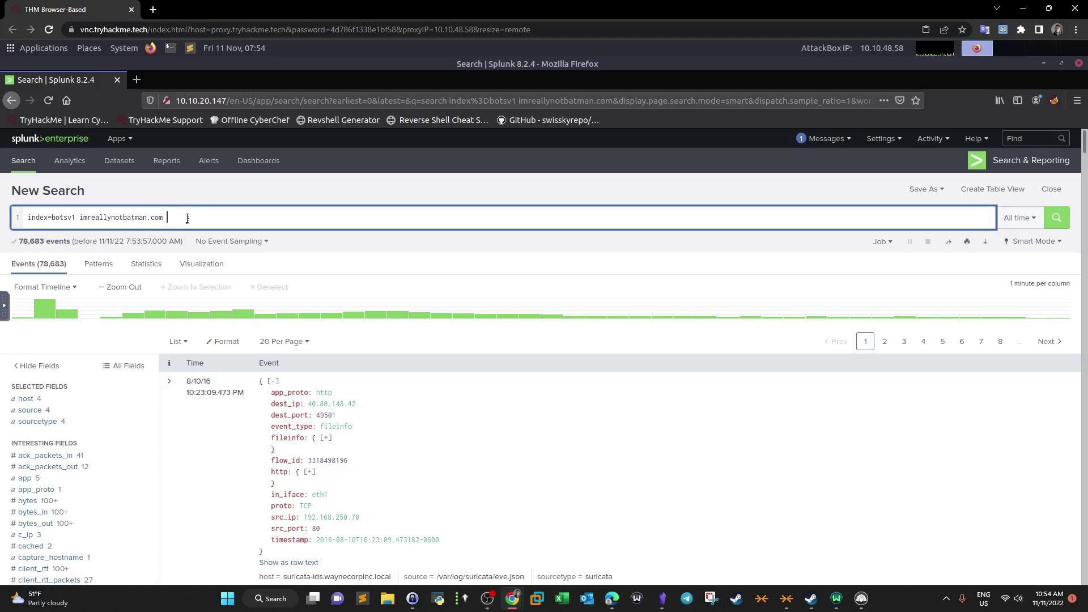
{"action": "left_click", "coordinate": [37, 422]}
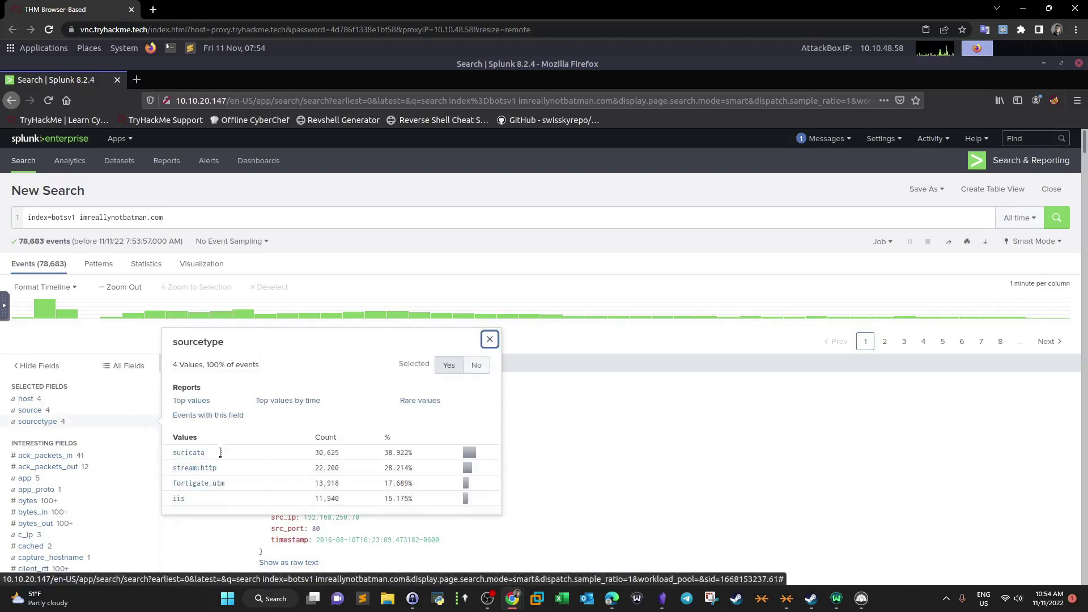
{"action": "left_click", "coordinate": [196, 468]}
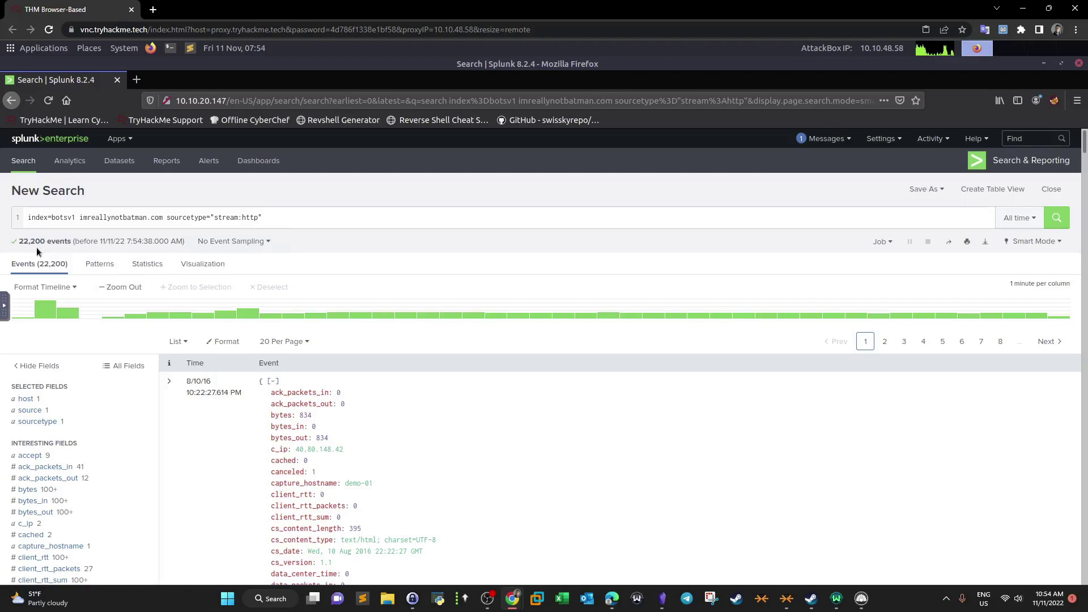
{"action": "left_click", "coordinate": [281, 218]}
{"action": "left_click_drag", "start_coordinate": [262, 218], "coordinate": [26, 218]}
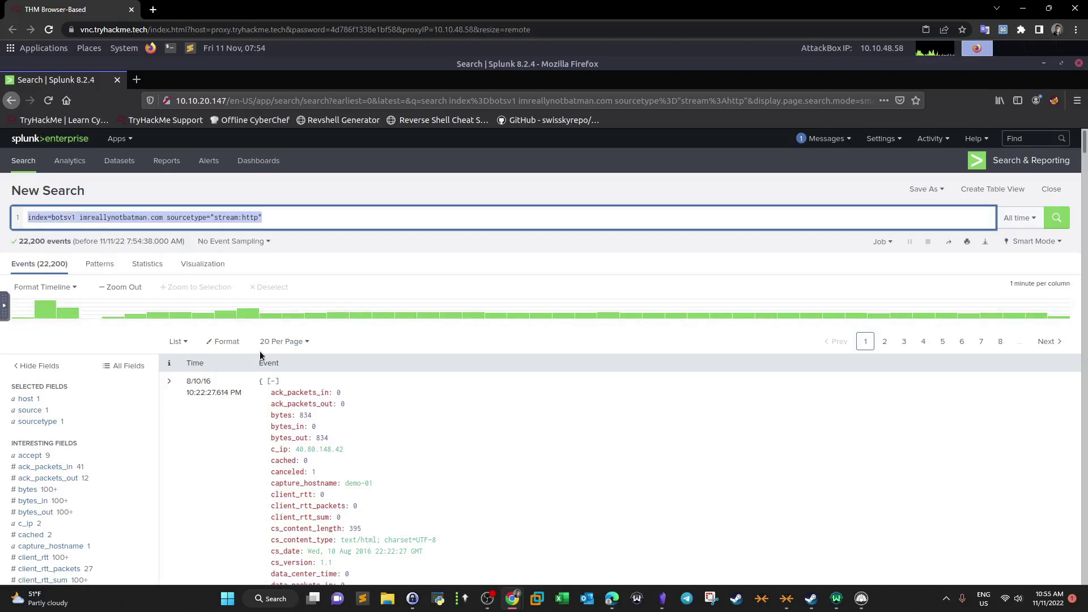
{"action": "left_click", "coordinate": [260, 219]}
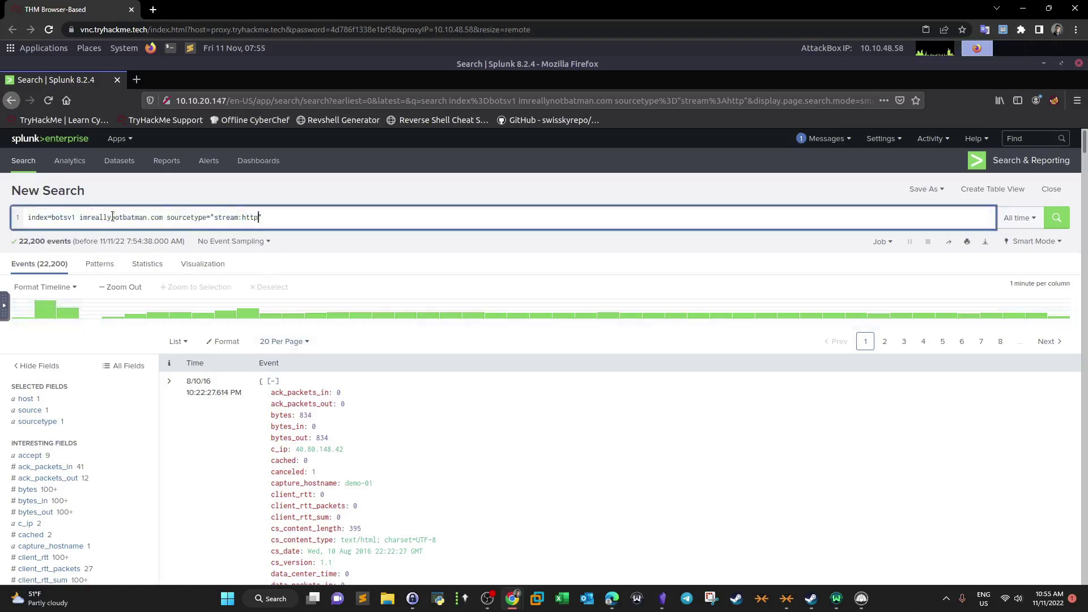
{"action": "left_click_drag", "start_coordinate": [80, 218], "coordinate": [164, 218]}
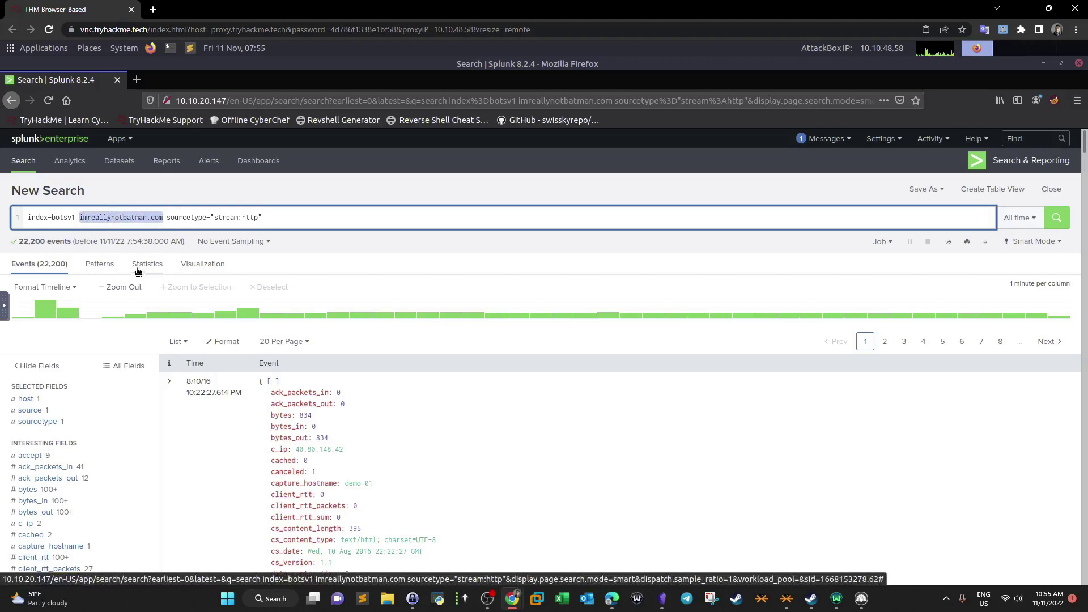
- Narrow the stream:http results to events whose src_ip field is 40.80.148.42
{"action": "scroll", "coordinate": [136, 275], "scroll_direction": "down", "scroll_amount": 2}
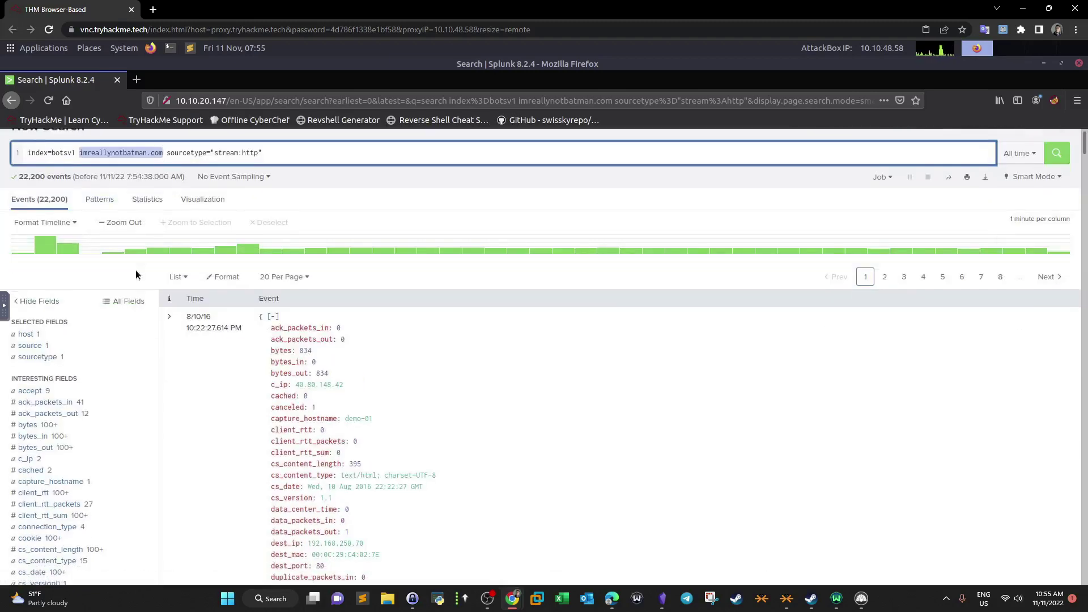
{"action": "scroll", "coordinate": [91, 361], "scroll_direction": "down", "scroll_amount": 3}
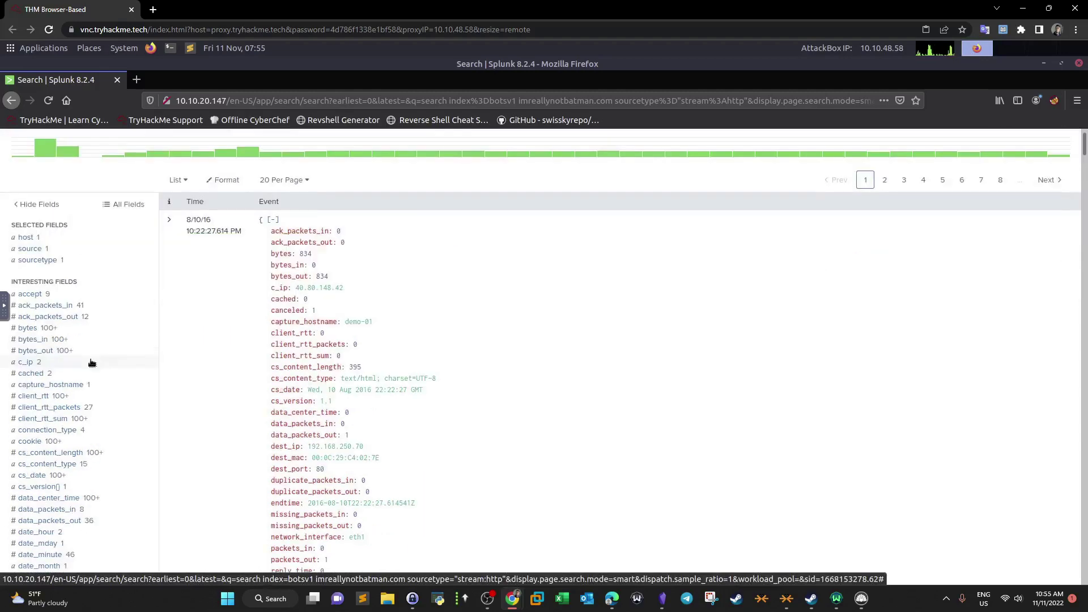
{"action": "scroll", "coordinate": [91, 363], "scroll_direction": "down", "scroll_amount": 1}
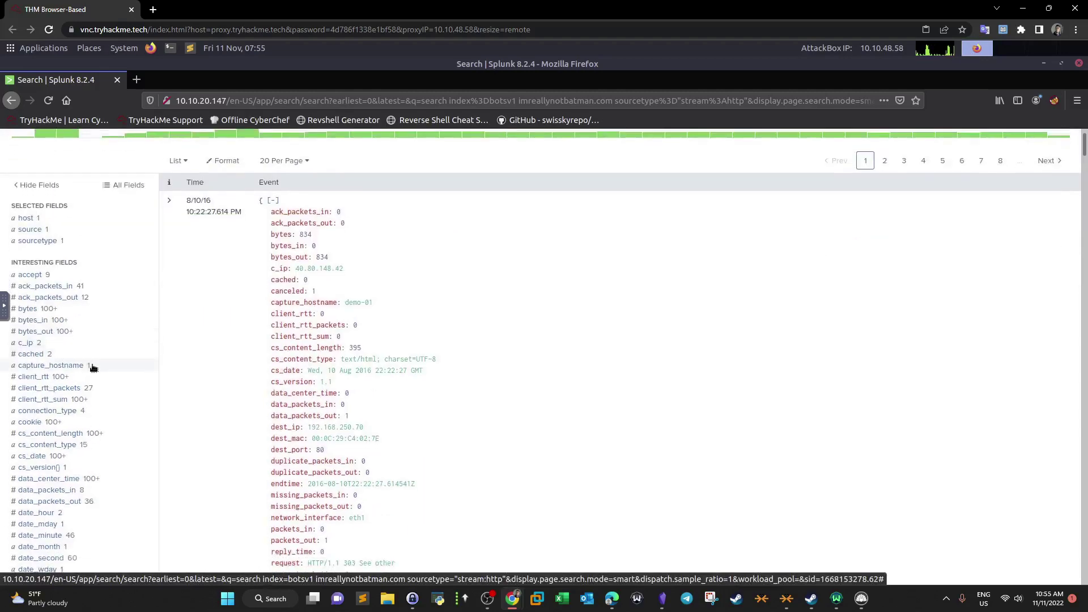
{"action": "scroll", "coordinate": [83, 379], "scroll_direction": "down", "scroll_amount": 3}
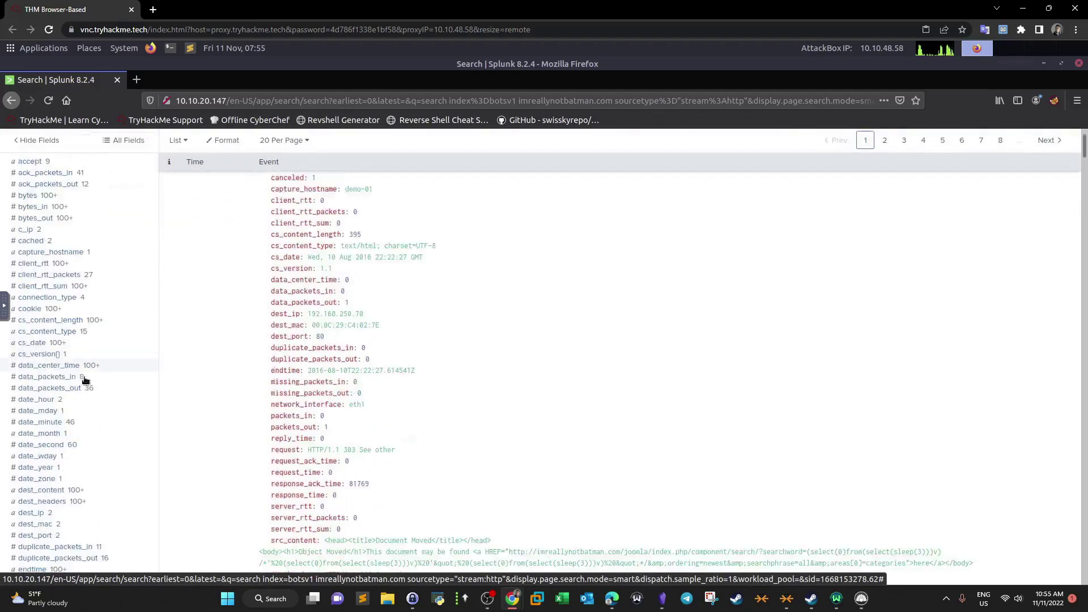
{"action": "scroll", "coordinate": [85, 380], "scroll_direction": "down", "scroll_amount": 9}
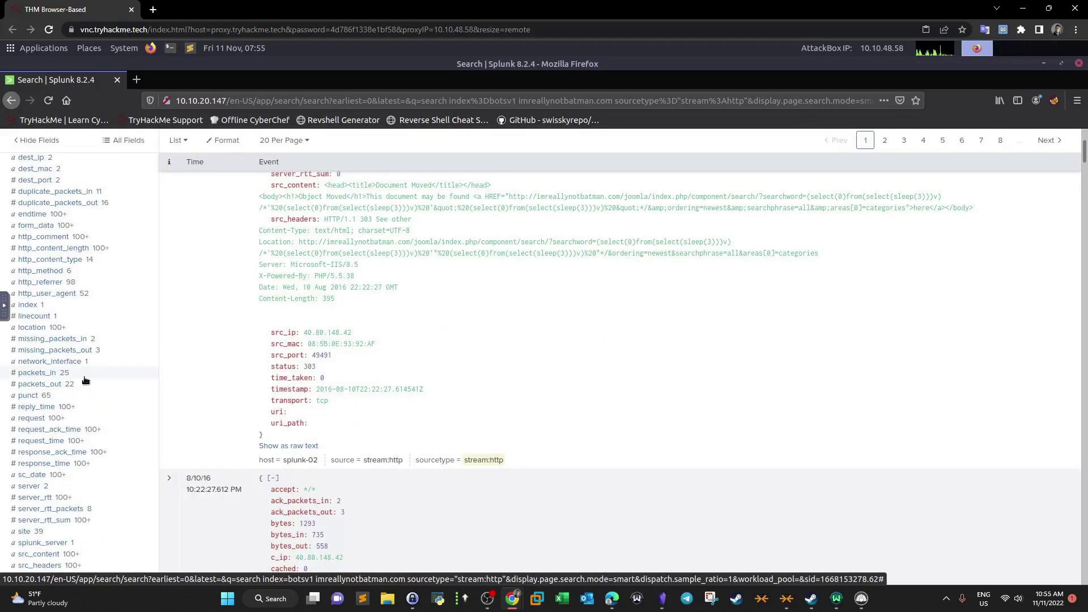
{"action": "scroll", "coordinate": [85, 380], "scroll_direction": "down", "scroll_amount": 4}
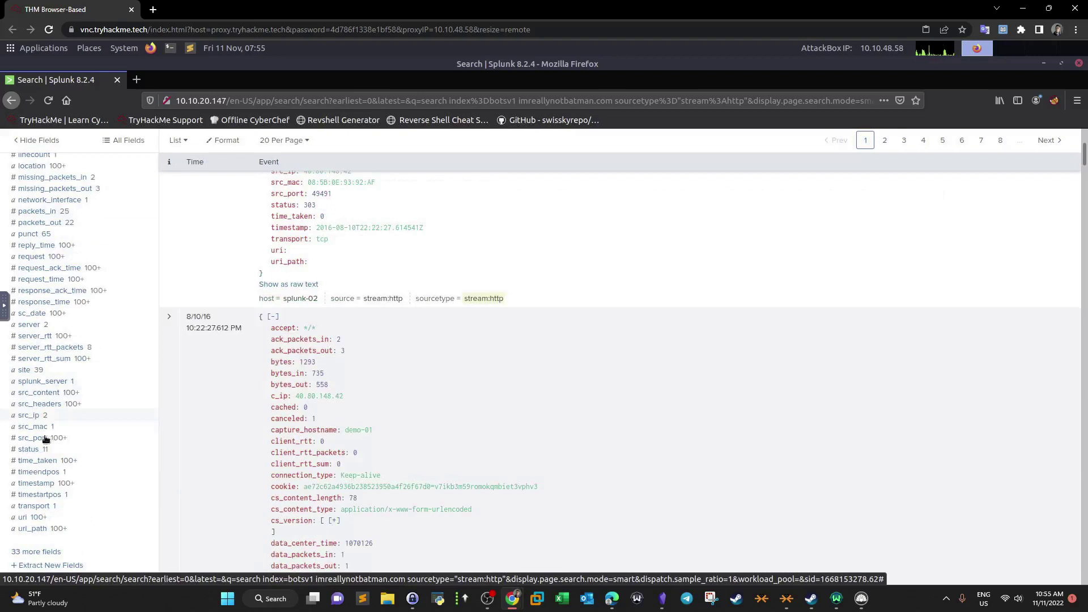
{"action": "left_click", "coordinate": [32, 417]}
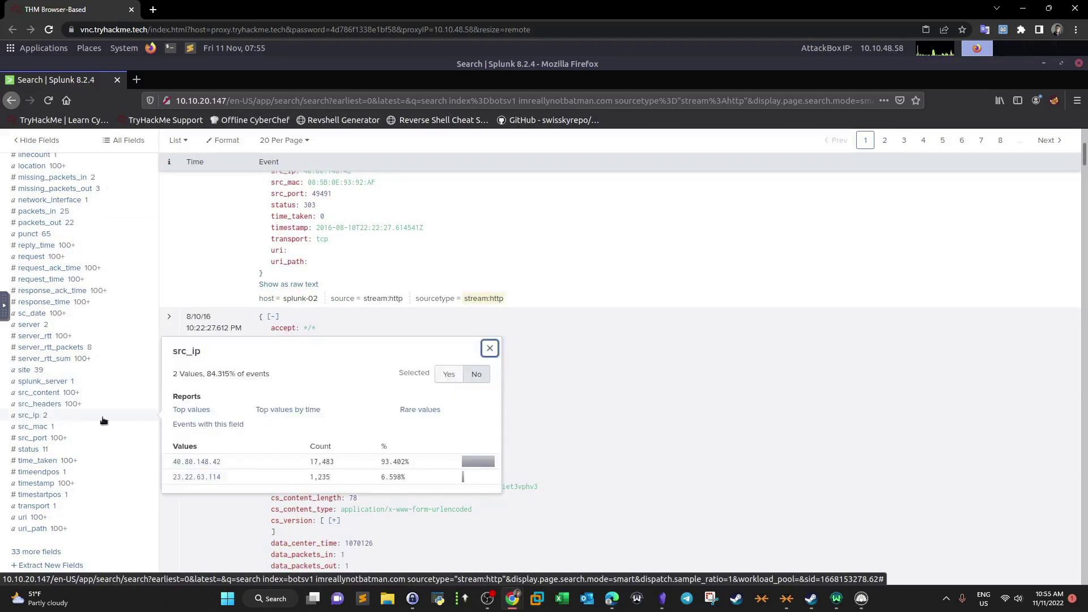
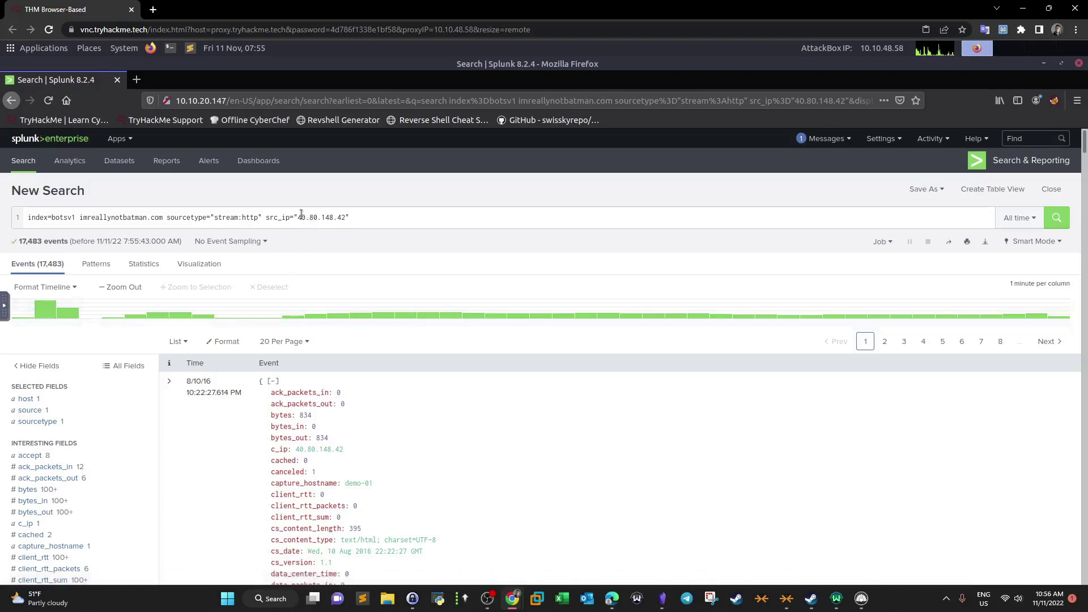
- Check the sourcetype field's values for the events from the source IP 40.80.148.42
{"action": "left_click_drag", "start_coordinate": [301, 217], "coordinate": [369, 215]}
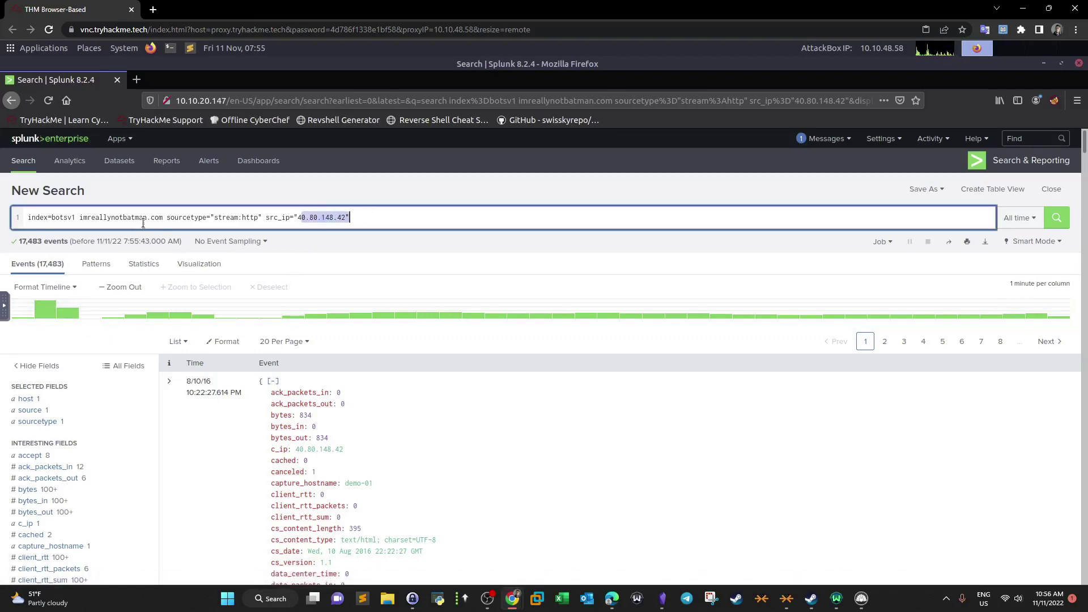
{"action": "left_click_drag", "start_coordinate": [154, 218], "coordinate": [91, 218]}
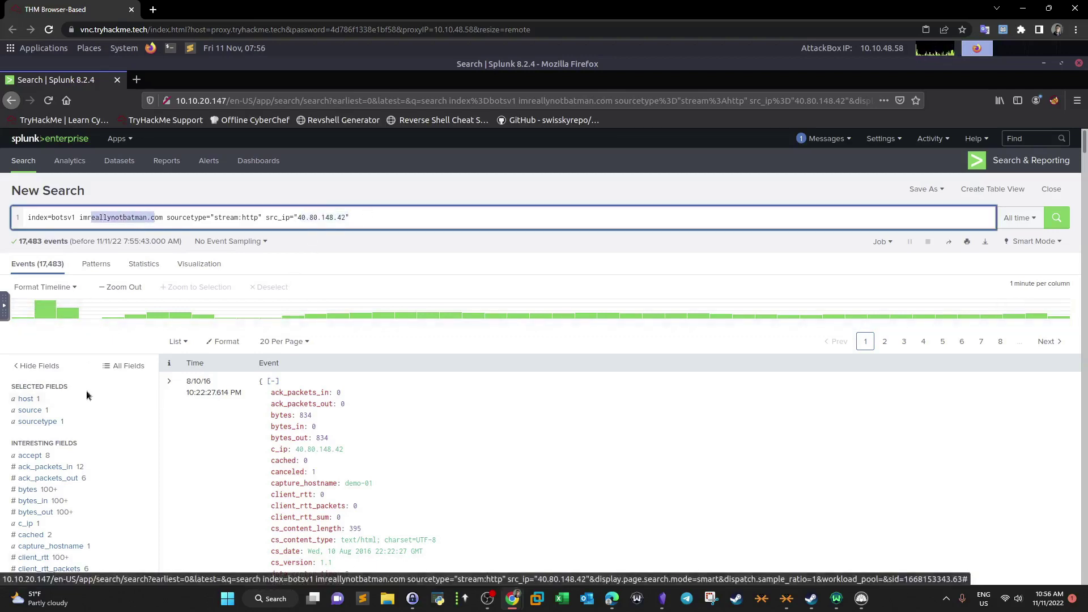
{"action": "scroll", "coordinate": [87, 395], "scroll_direction": "down", "scroll_amount": 3}
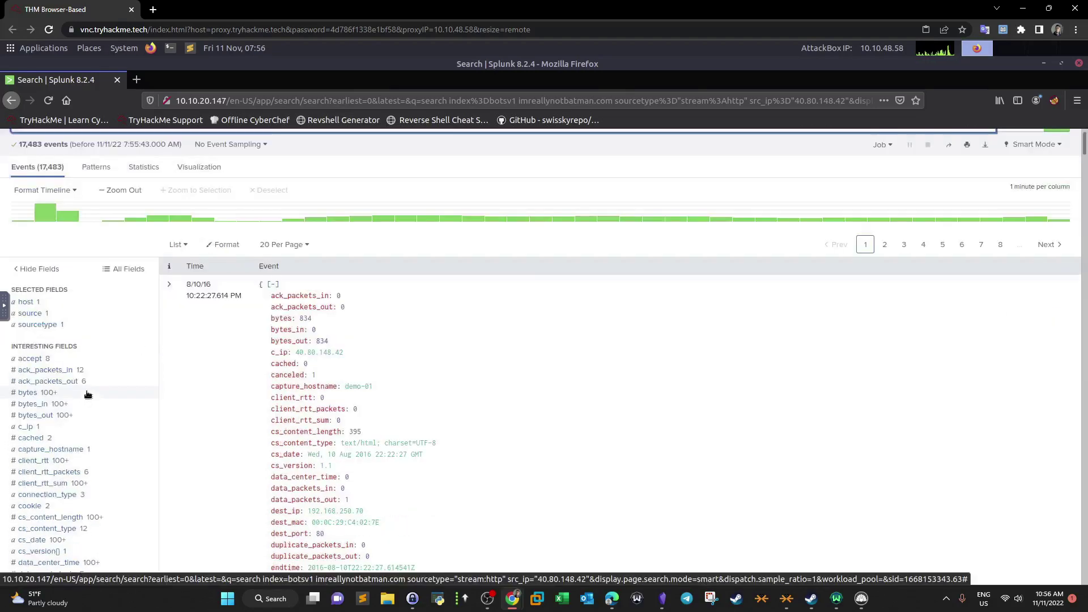
{"action": "scroll", "coordinate": [87, 395], "scroll_direction": "down", "scroll_amount": 4}
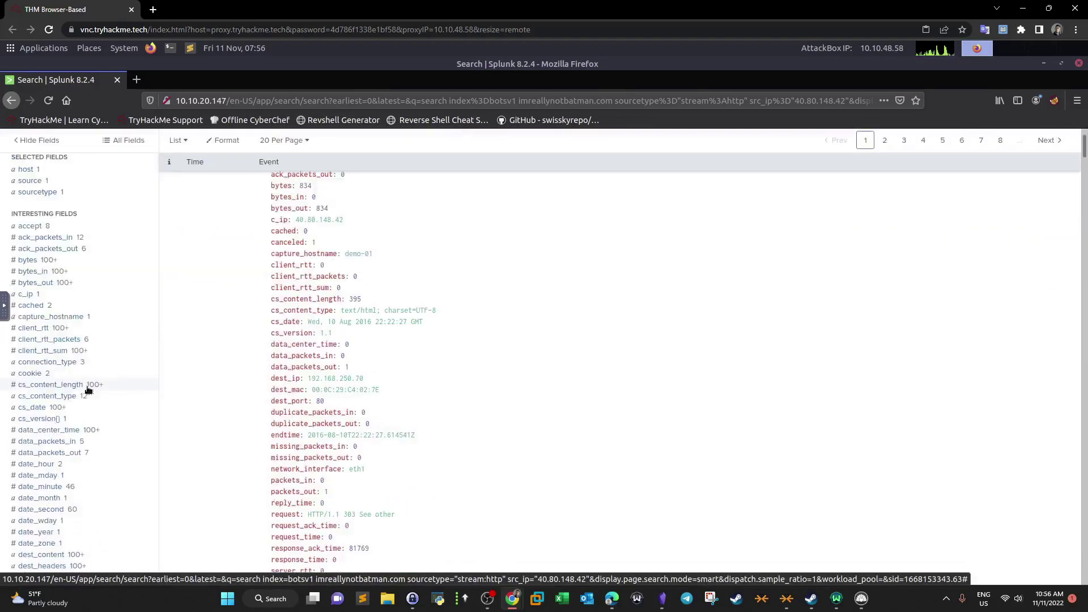
{"action": "scroll", "coordinate": [88, 390], "scroll_direction": "down", "scroll_amount": 2}
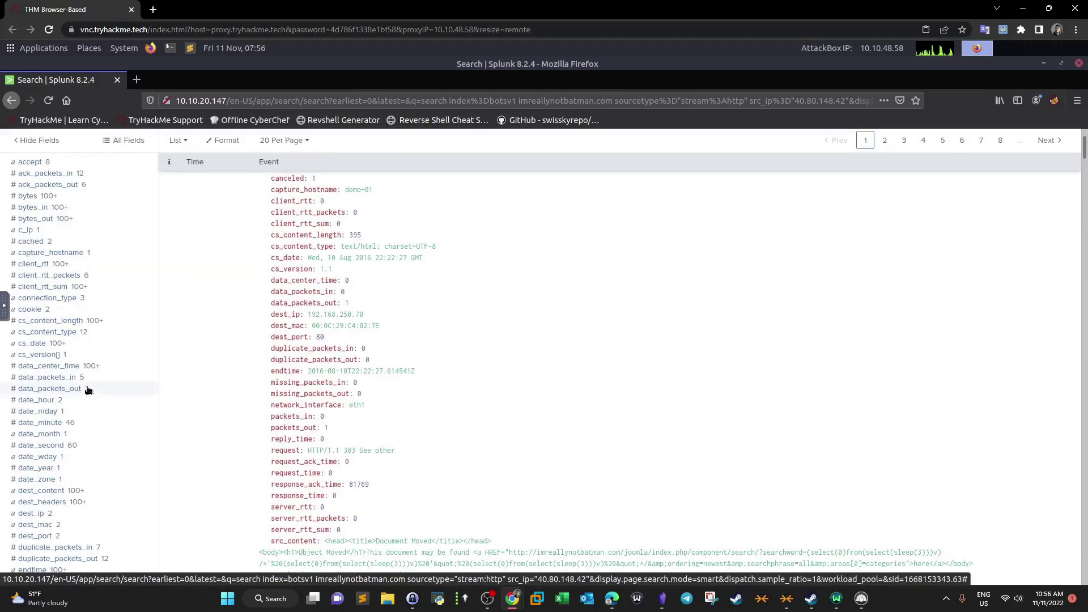
{"action": "scroll", "coordinate": [88, 390], "scroll_direction": "up", "scroll_amount": 9}
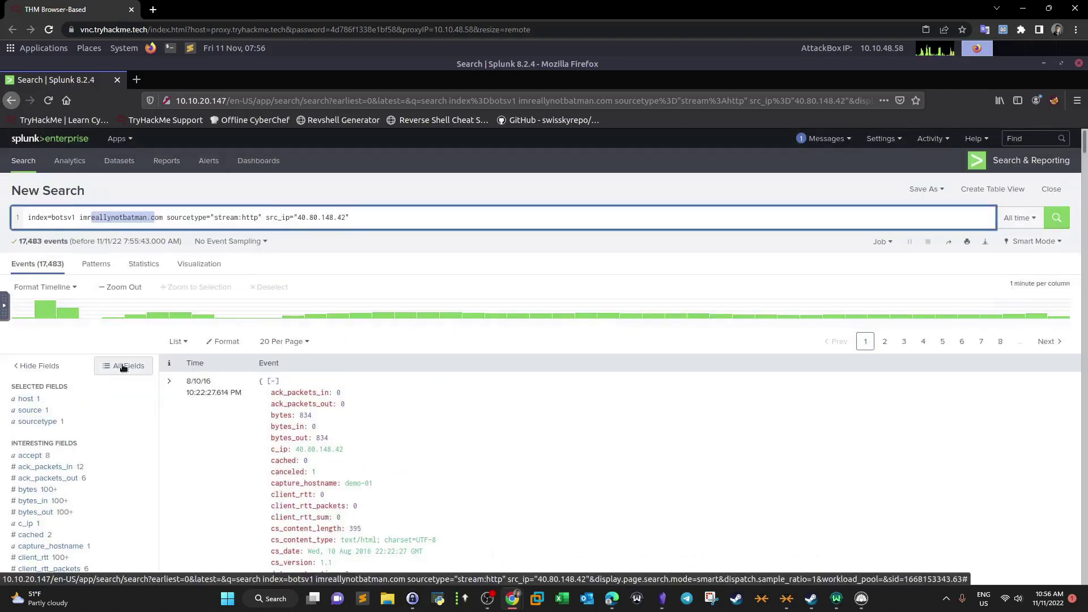
{"action": "scroll", "coordinate": [63, 421], "scroll_direction": "down", "scroll_amount": 1}
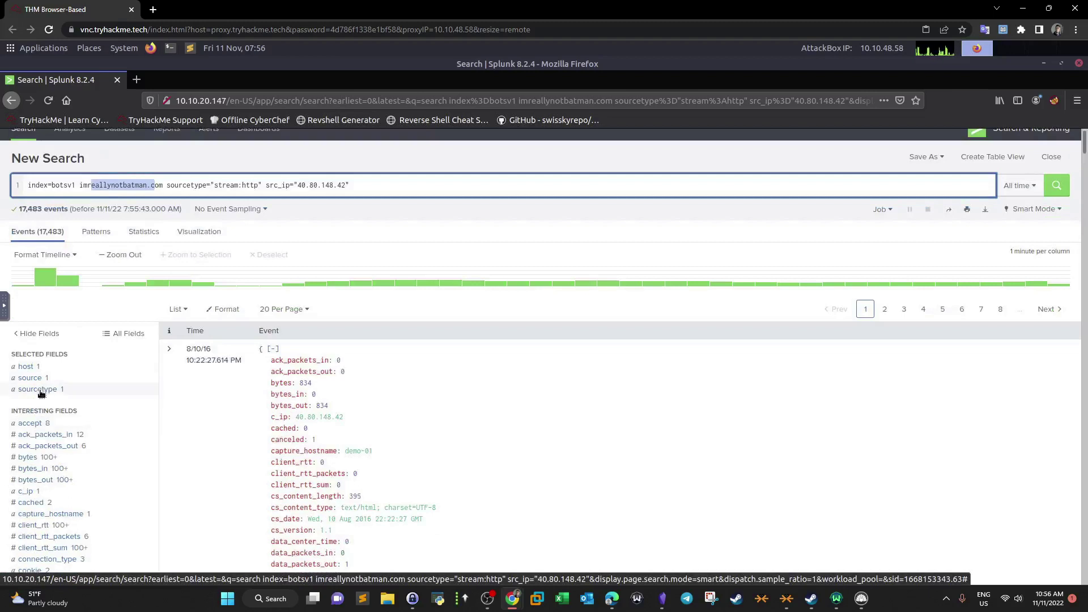
{"action": "left_click", "coordinate": [38, 390]}
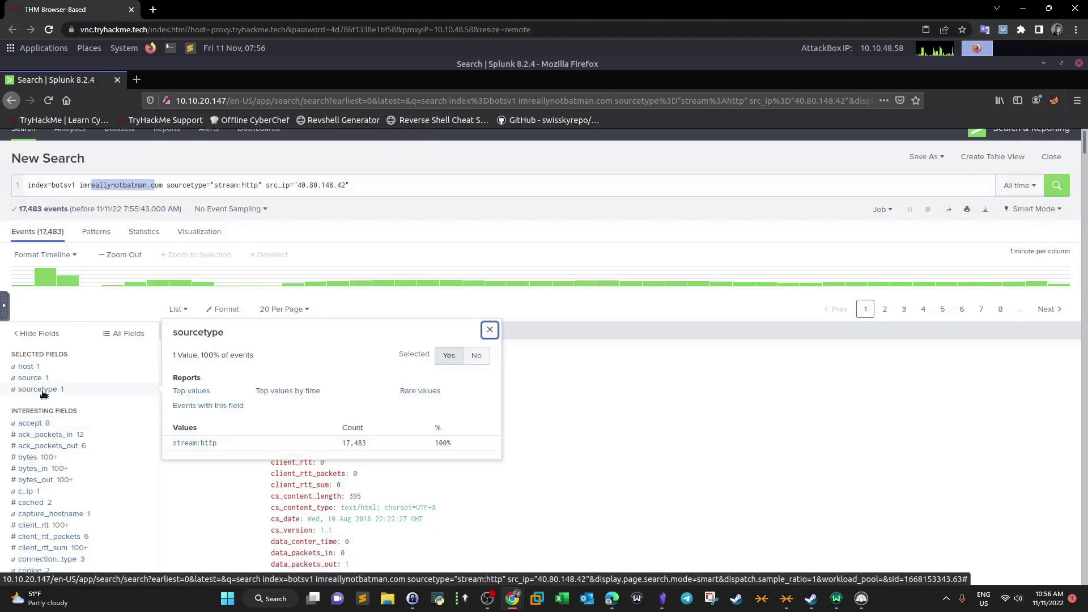
{"action": "left_click", "coordinate": [489, 334]}
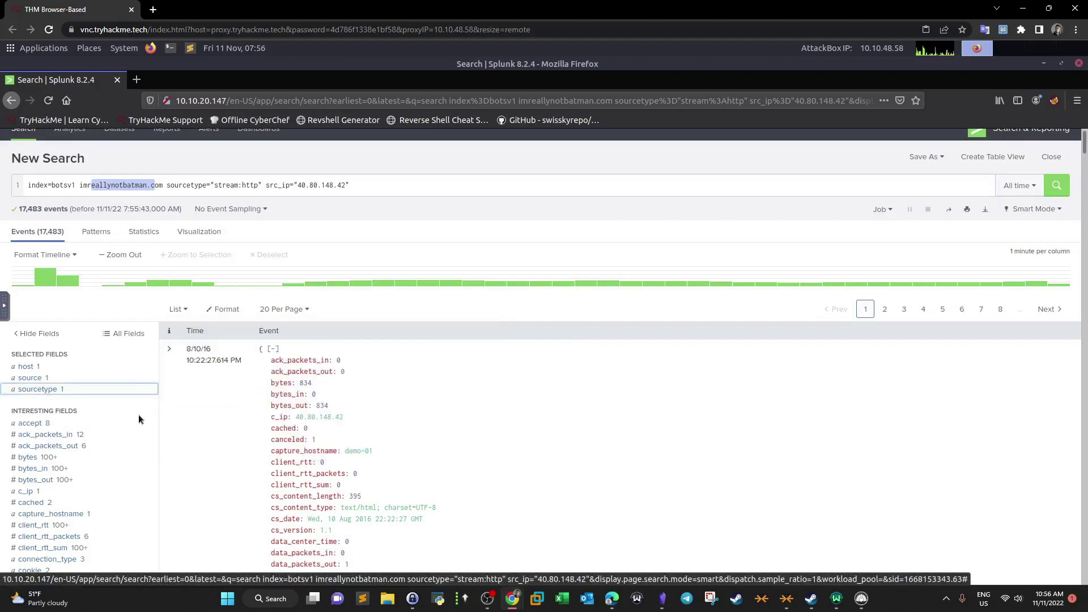
- Examine the top values of the uri field for the HTTP requests sent by 40.80.148.42
{"action": "scroll", "coordinate": [140, 418], "scroll_direction": "down", "scroll_amount": 5}
{"action": "scroll", "coordinate": [140, 419], "scroll_direction": "down", "scroll_amount": 5}
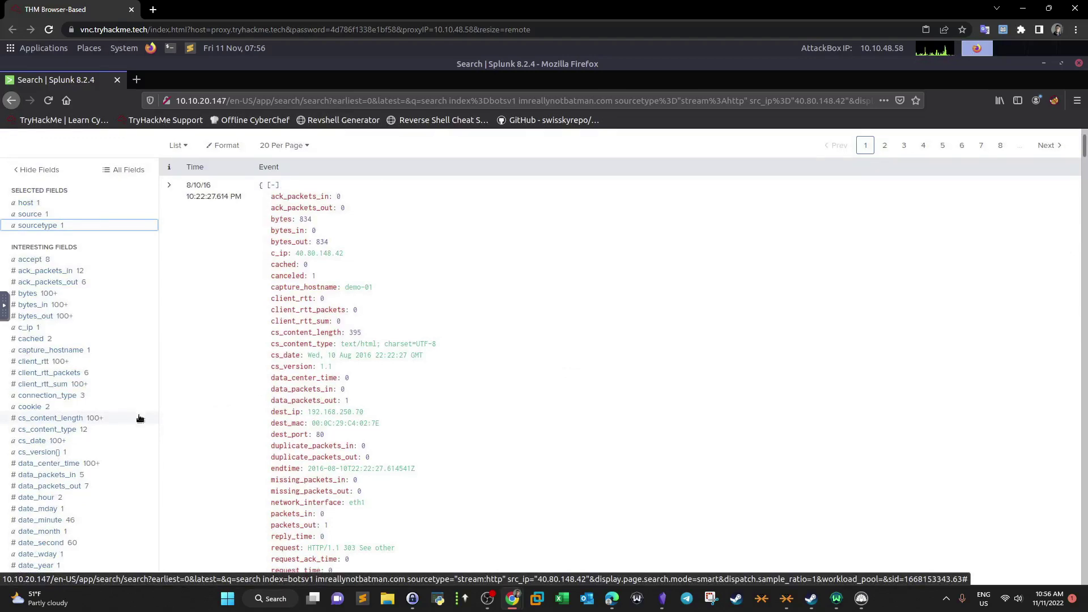
{"action": "scroll", "coordinate": [140, 419], "scroll_direction": "down", "scroll_amount": 3}
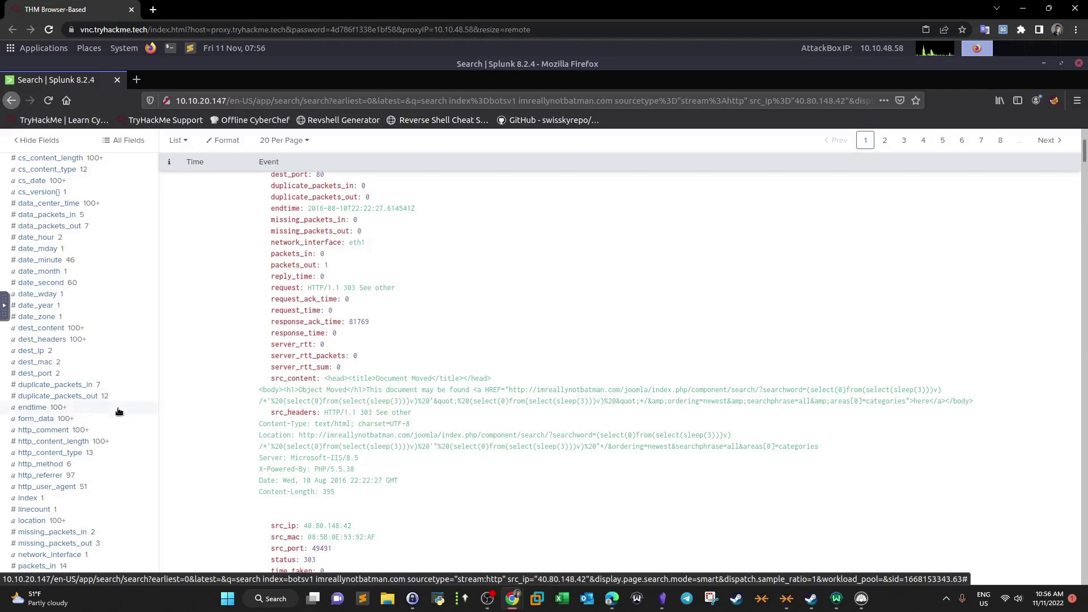
{"action": "scroll", "coordinate": [119, 411], "scroll_direction": "down", "scroll_amount": 4}
{"action": "scroll", "coordinate": [119, 411], "scroll_direction": "down", "scroll_amount": 4}
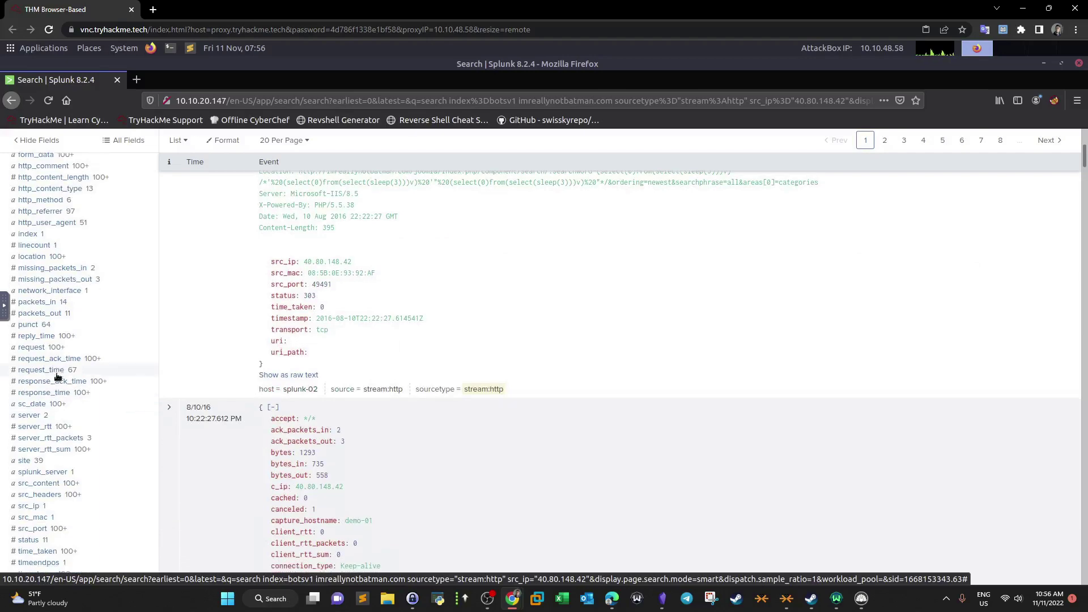
{"action": "scroll", "coordinate": [63, 371], "scroll_direction": "down", "scroll_amount": 5}
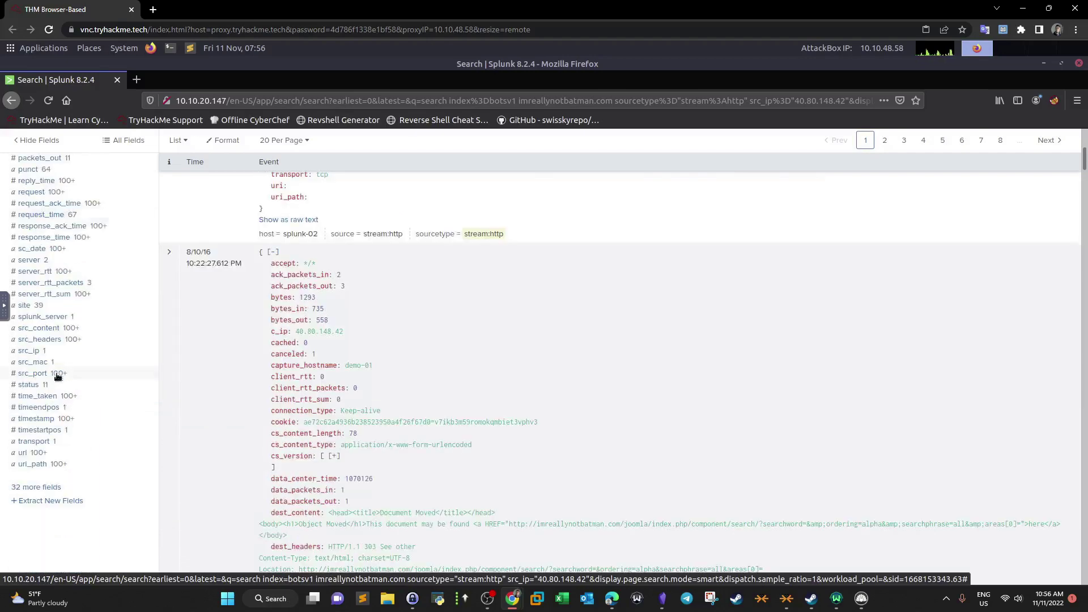
{"action": "left_click", "coordinate": [22, 454]}
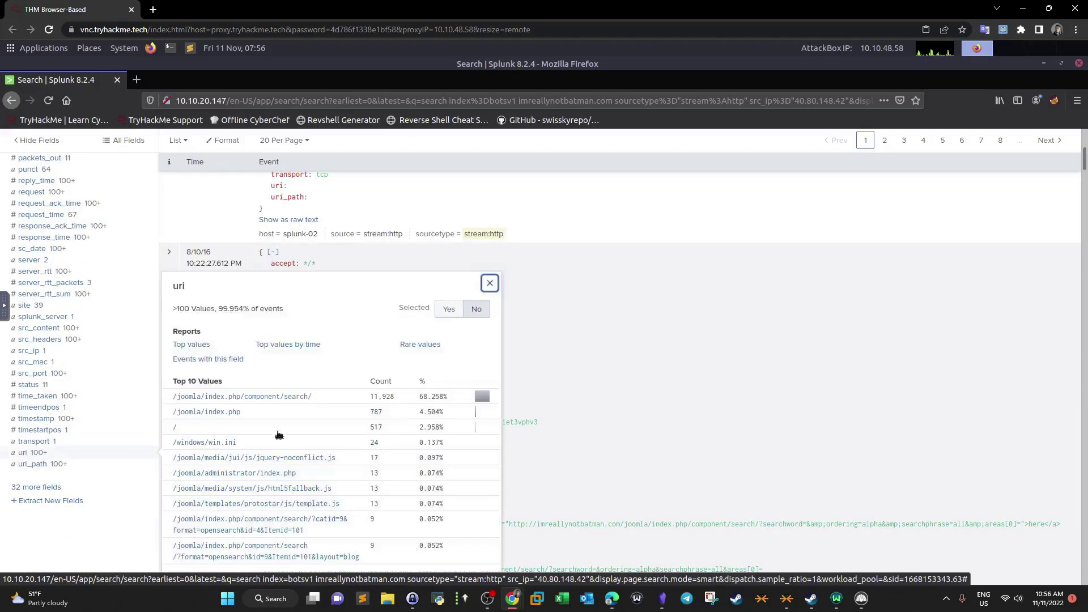
{"action": "scroll", "coordinate": [291, 430], "scroll_direction": "down", "scroll_amount": 1}
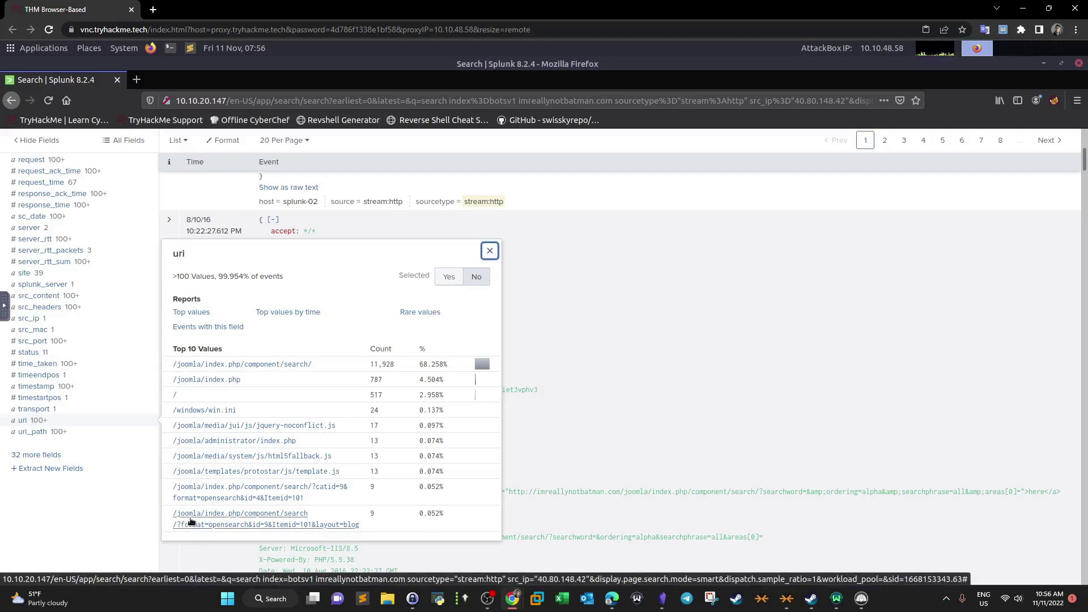
- Examine the top values of the uri_path field for the requests from 40.80.148.42
{"action": "left_click", "coordinate": [34, 432]}
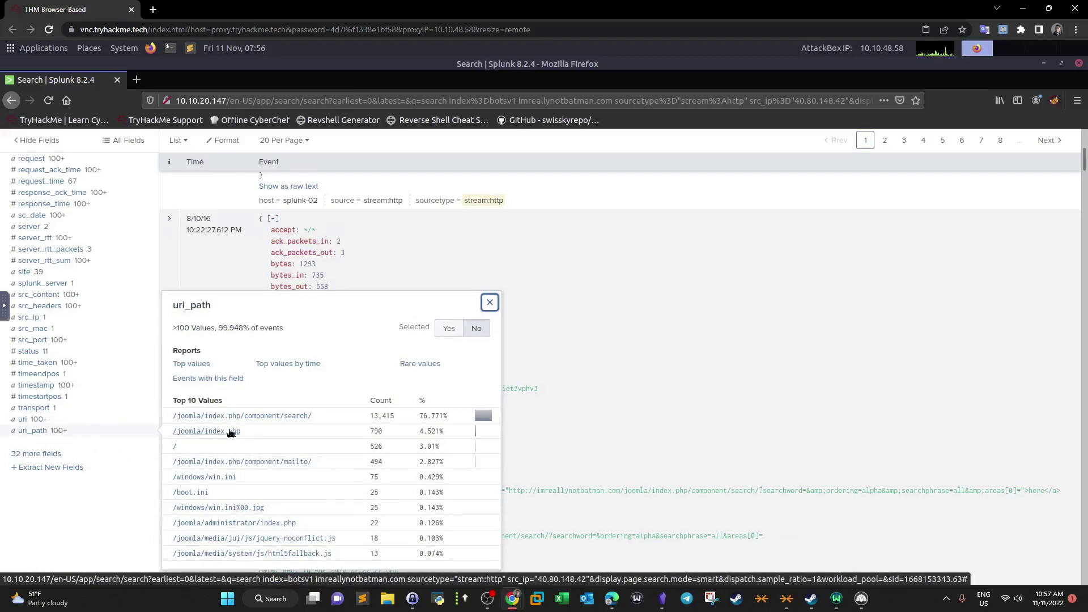
{"action": "scroll", "coordinate": [229, 433], "scroll_direction": "down", "scroll_amount": 1}
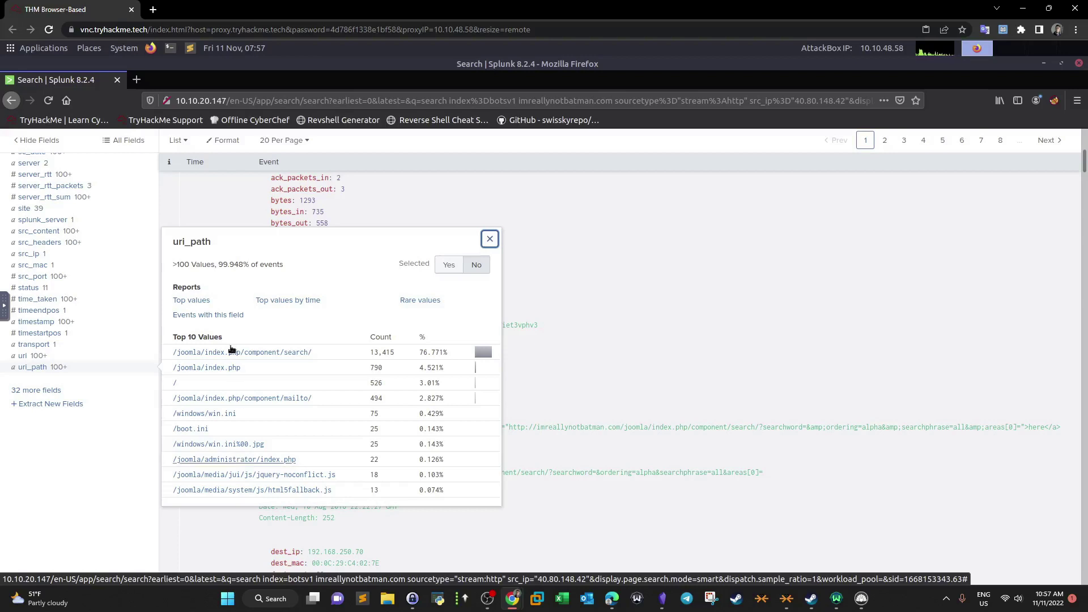
{"action": "left_click", "coordinate": [490, 239]}
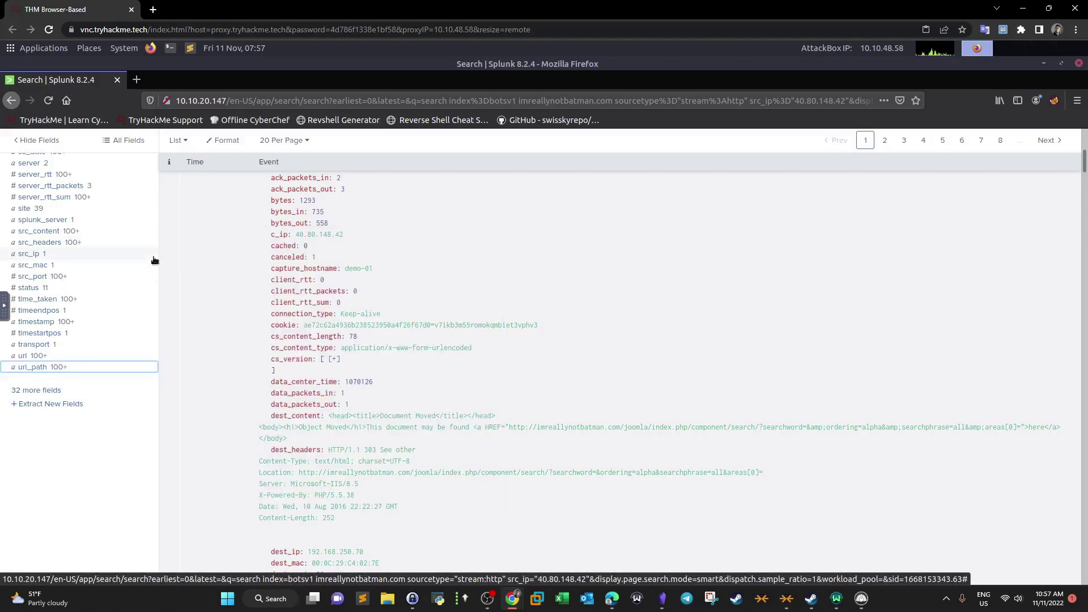
{"action": "scroll", "coordinate": [155, 261], "scroll_direction": "up", "scroll_amount": 15}
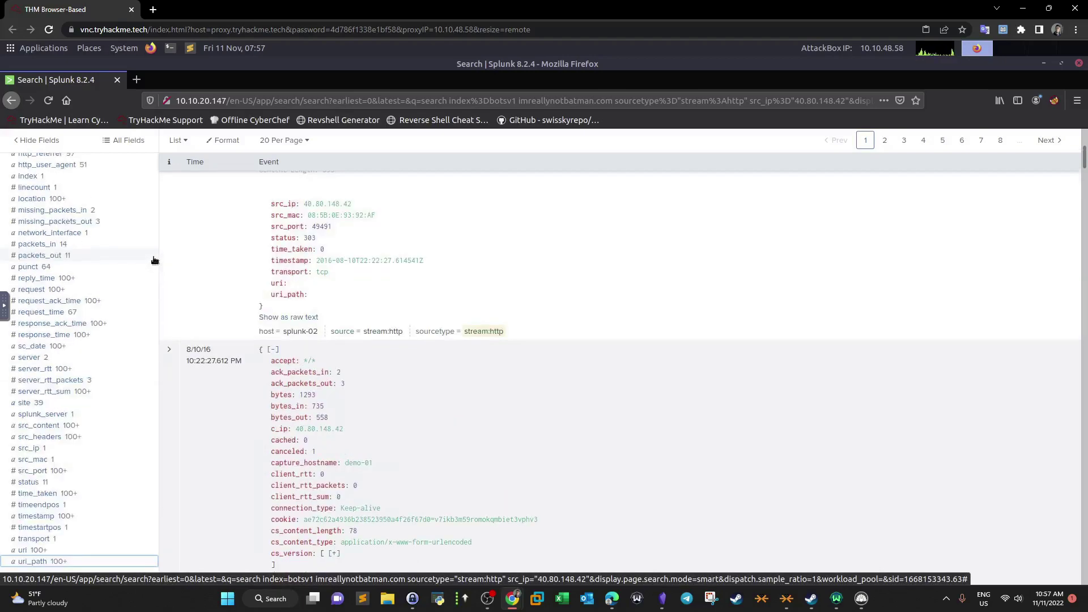
{"action": "scroll", "coordinate": [154, 261], "scroll_direction": "up", "scroll_amount": 5}
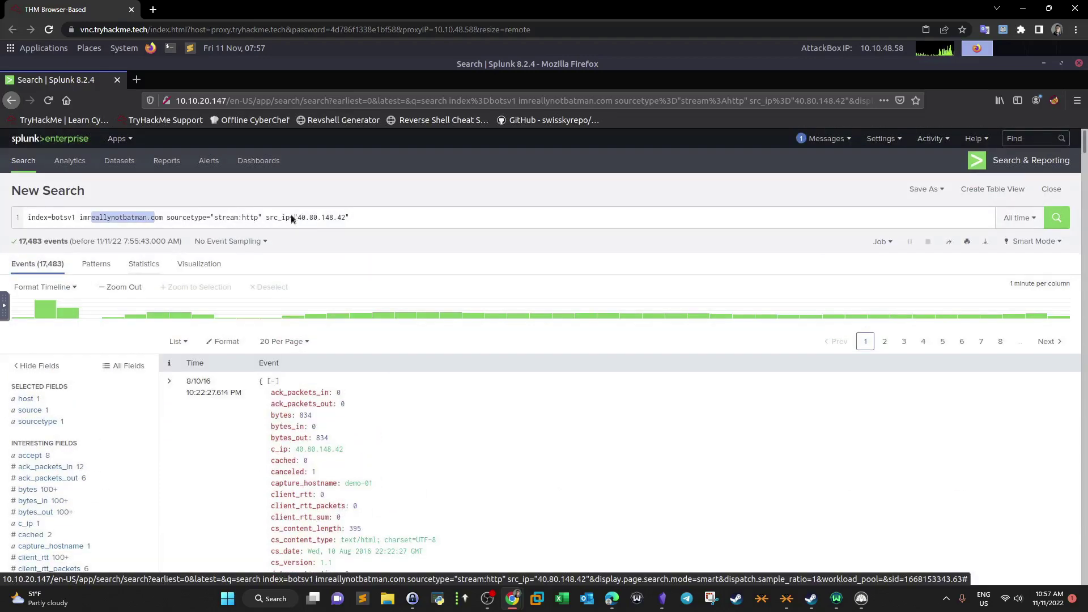
- Review the imreallynotbatman.com term and the src_ip value 40.80.148.42 in the search query
{"action": "left_click", "coordinate": [298, 217]}
{"action": "left_click_drag", "start_coordinate": [317, 216], "coordinate": [345, 215]}
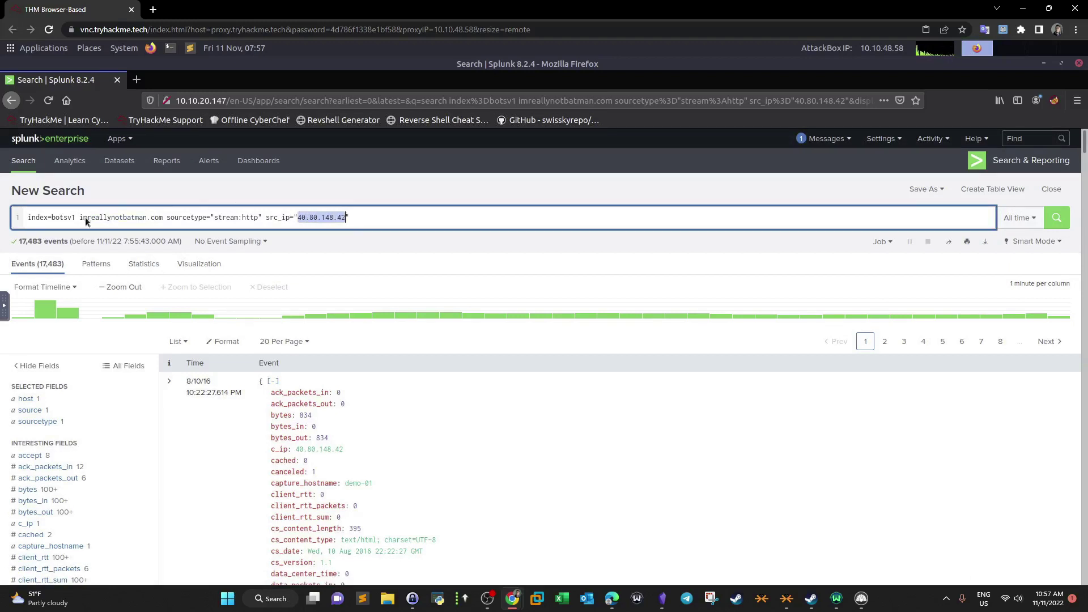
{"action": "left_click_drag", "start_coordinate": [79, 217], "coordinate": [166, 217]}
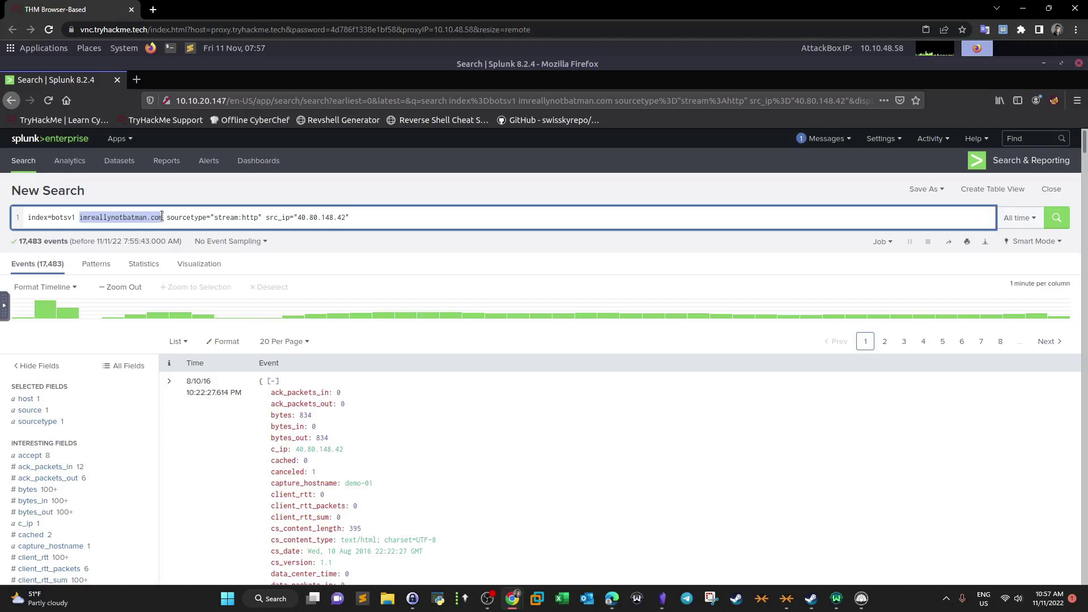
{"action": "left_click", "coordinate": [300, 217]}
{"action": "left_click_drag", "start_coordinate": [329, 217], "coordinate": [343, 217]}
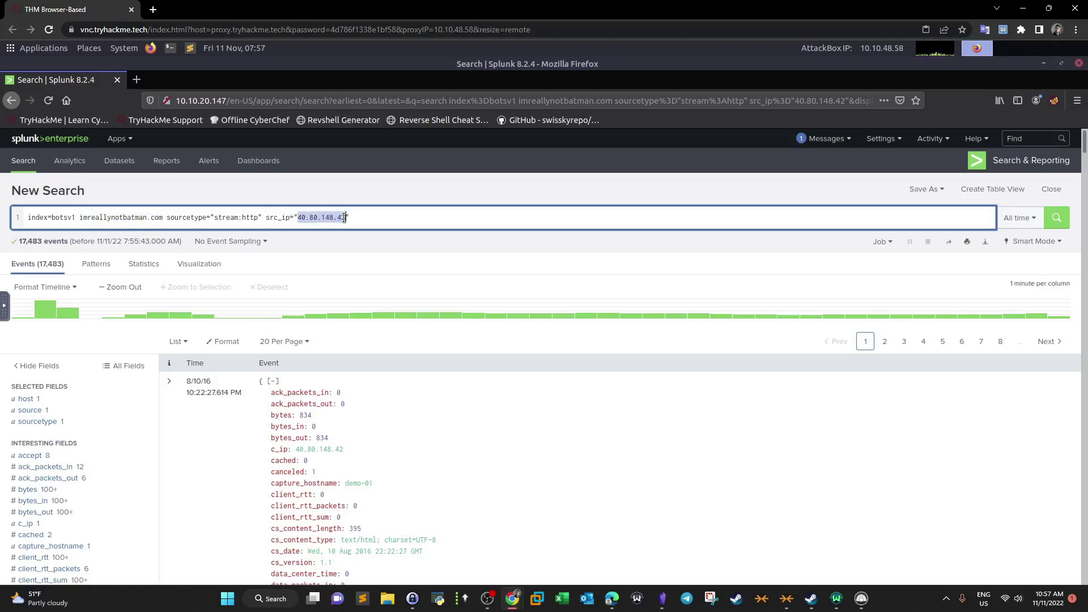
{"action": "left_click_drag", "start_coordinate": [344, 217], "coordinate": [347, 217]}
{"action": "left_click", "coordinate": [347, 217]}
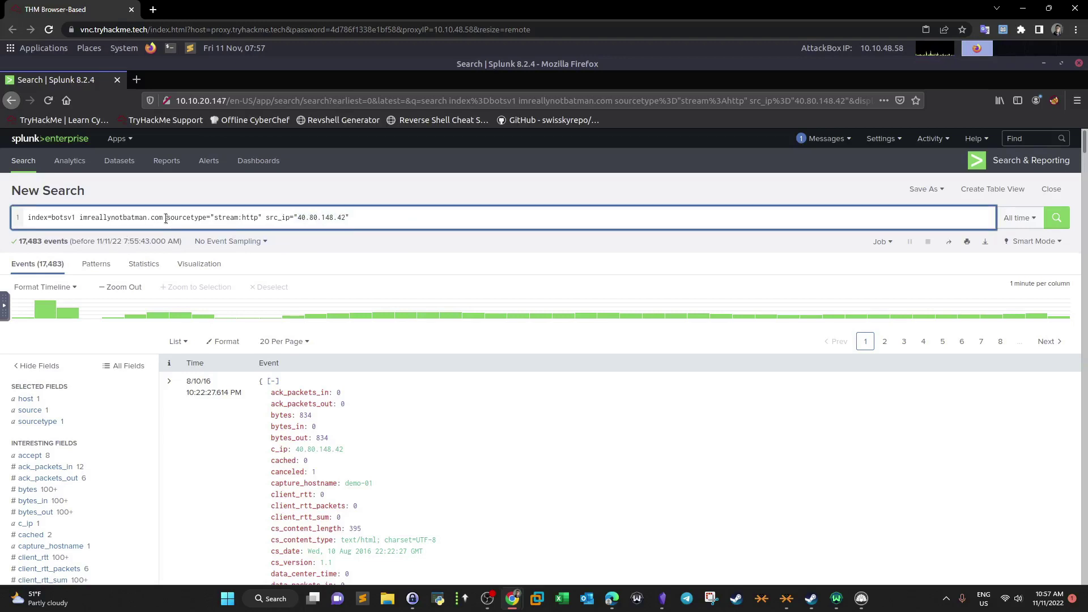
{"action": "left_click_drag", "start_coordinate": [165, 217], "coordinate": [87, 223]}
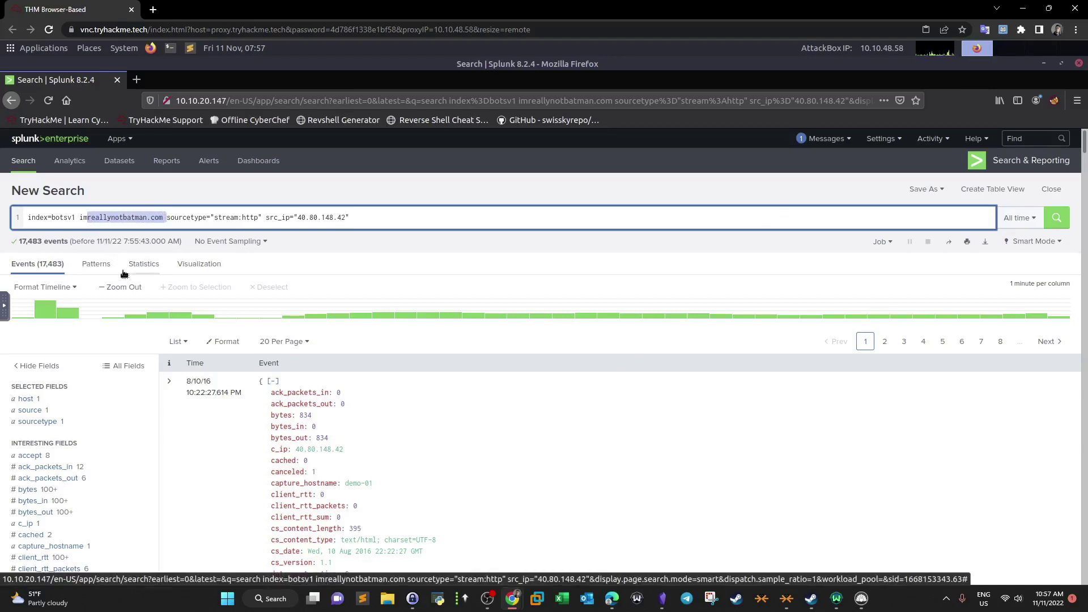
- Remove the stream:http sourcetype condition from the query, rerun it, and filter the events to the sourcetype suricata
{"action": "left_click", "coordinate": [167, 220]}
{"action": "left_click_drag", "start_coordinate": [179, 217], "coordinate": [267, 220]}
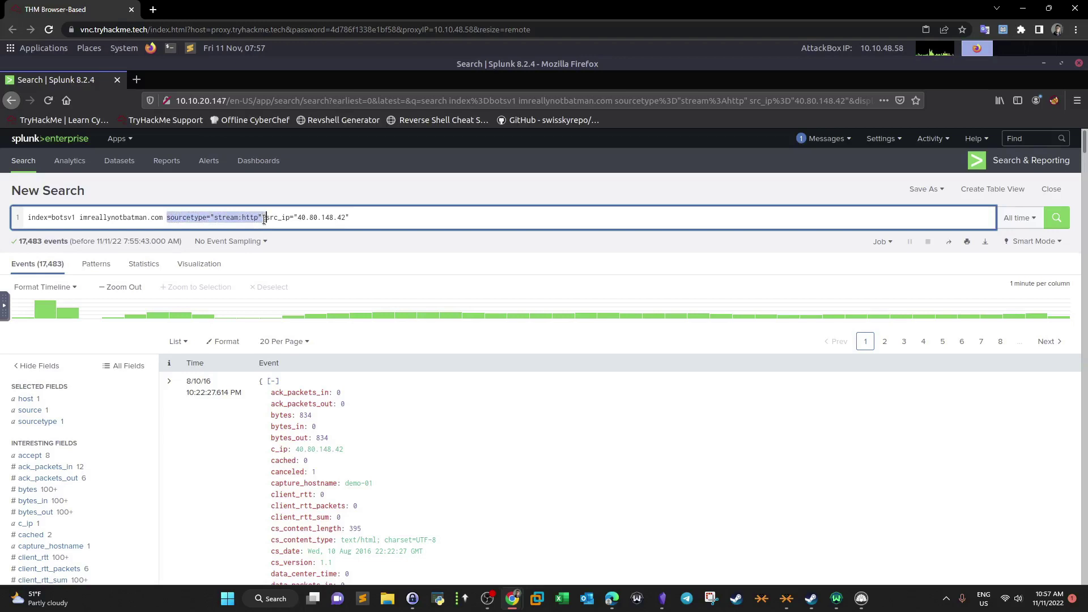
{"action": "key", "text": "BackSpace"}
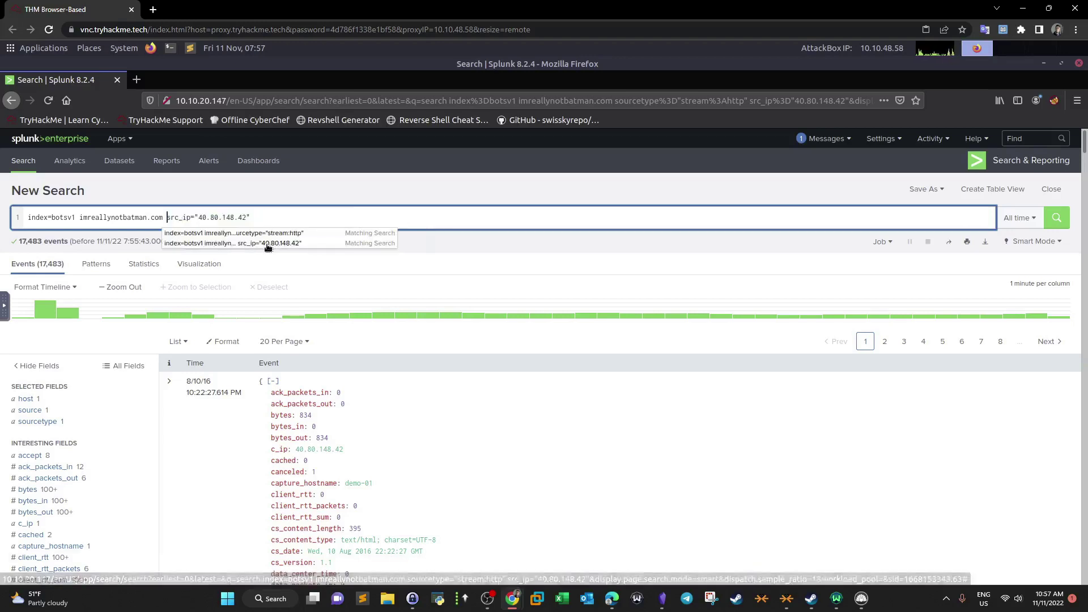
{"action": "key", "text": "Return"}
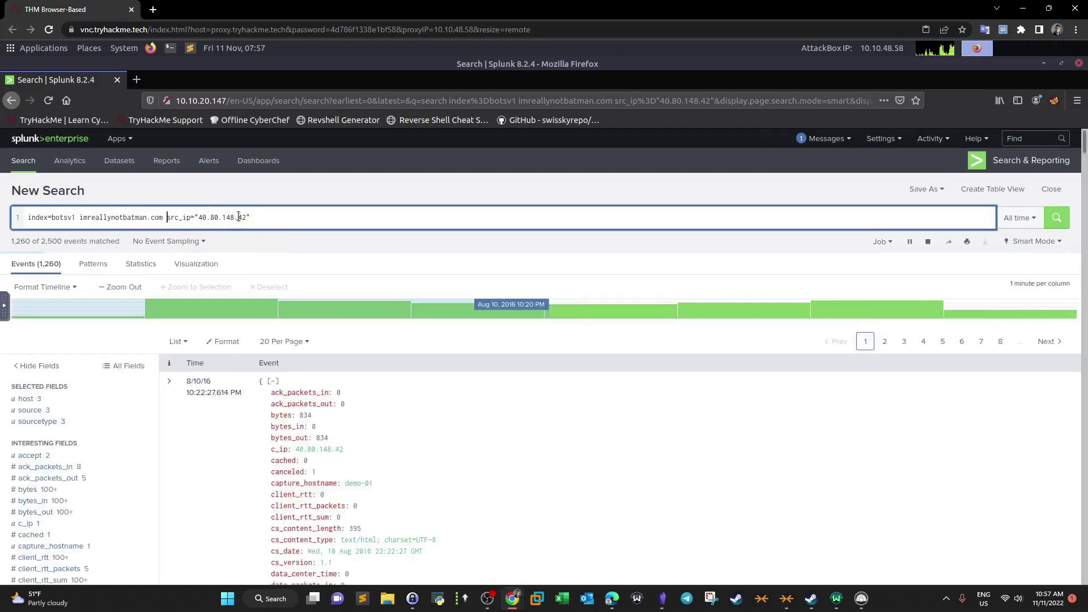
{"action": "left_click", "coordinate": [34, 422]}
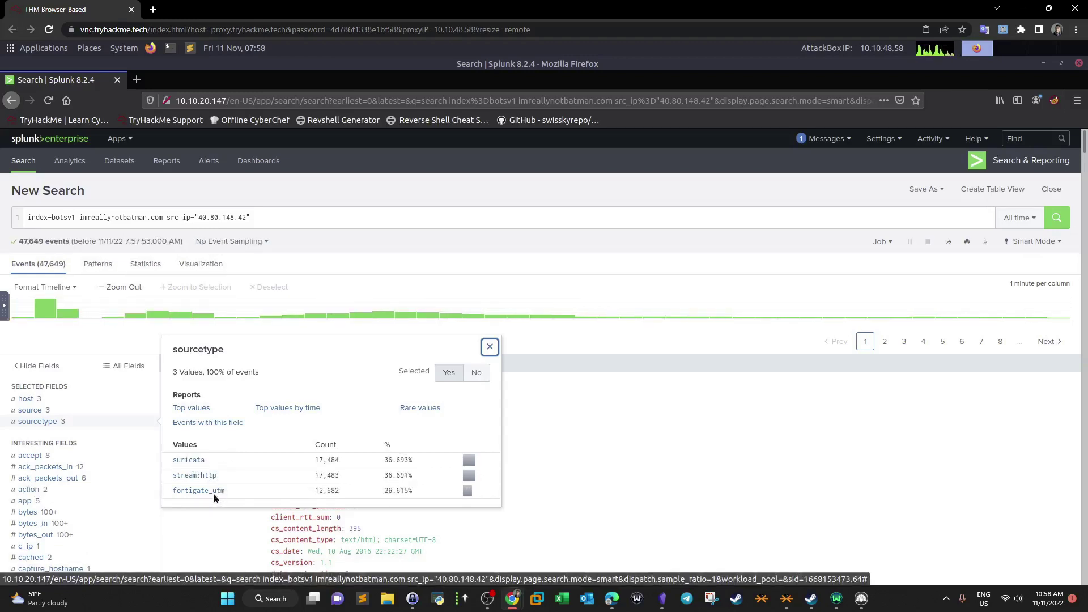
{"action": "left_click", "coordinate": [187, 461]}
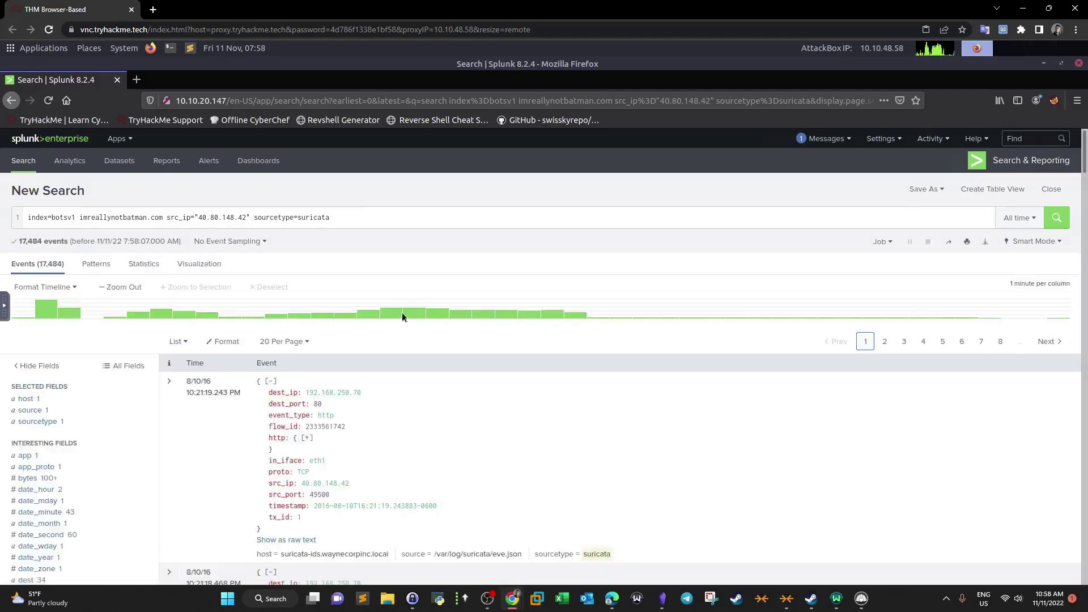
- Add alert.action, alert.category and alert.signature to the selected fields for the suricata events
{"action": "mouse_move", "coordinate": [403, 316]}
{"action": "scroll", "coordinate": [76, 414], "scroll_direction": "down", "scroll_amount": 1}
{"action": "scroll", "coordinate": [76, 414], "scroll_direction": "down", "scroll_amount": 5}
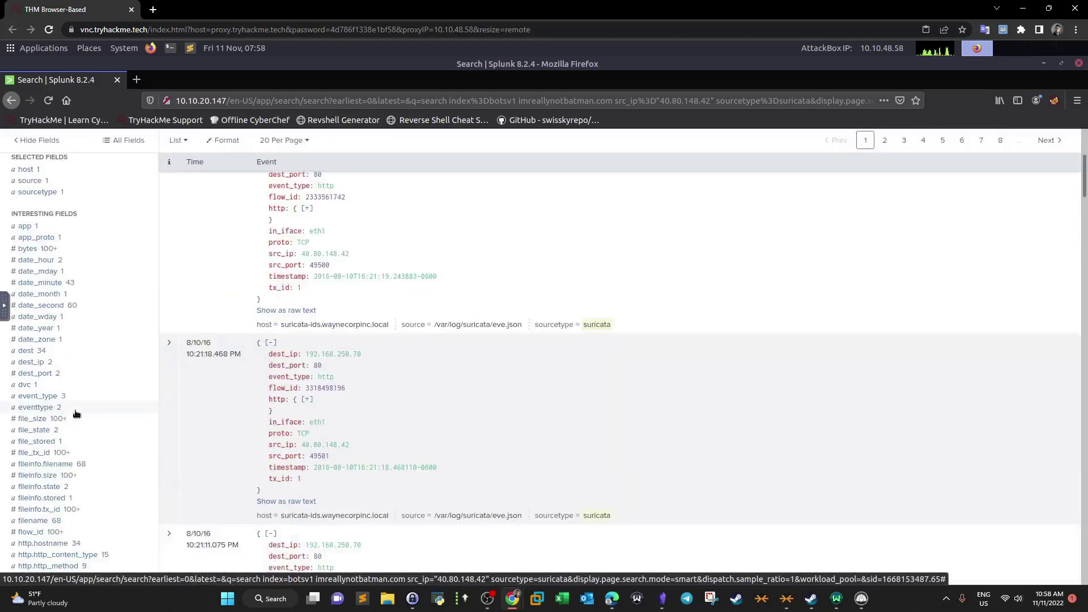
{"action": "scroll", "coordinate": [76, 415], "scroll_direction": "down", "scroll_amount": 2}
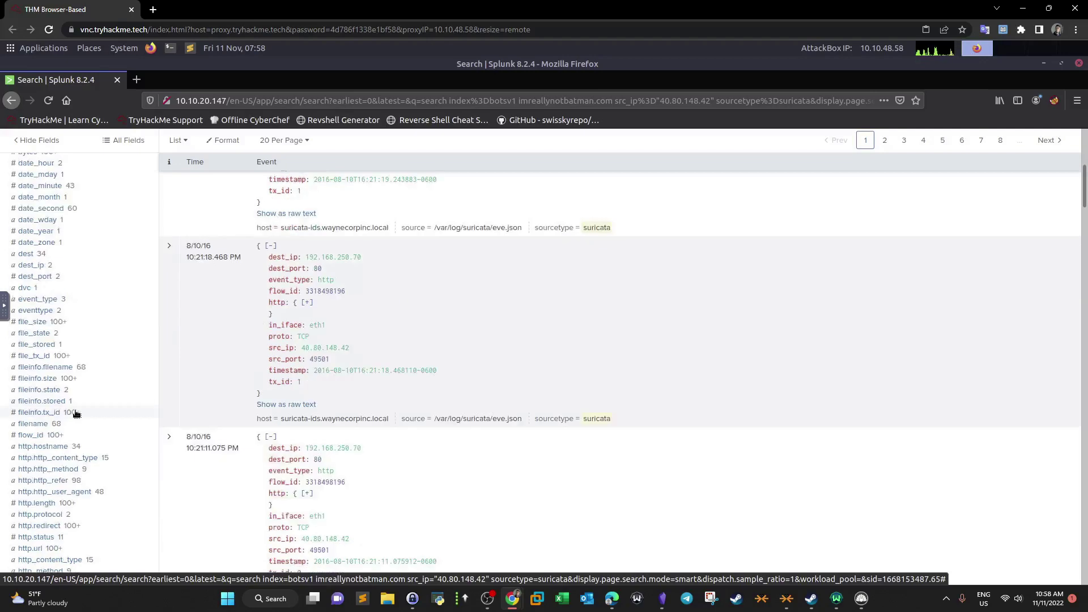
{"action": "scroll", "coordinate": [76, 407], "scroll_direction": "down", "scroll_amount": 6}
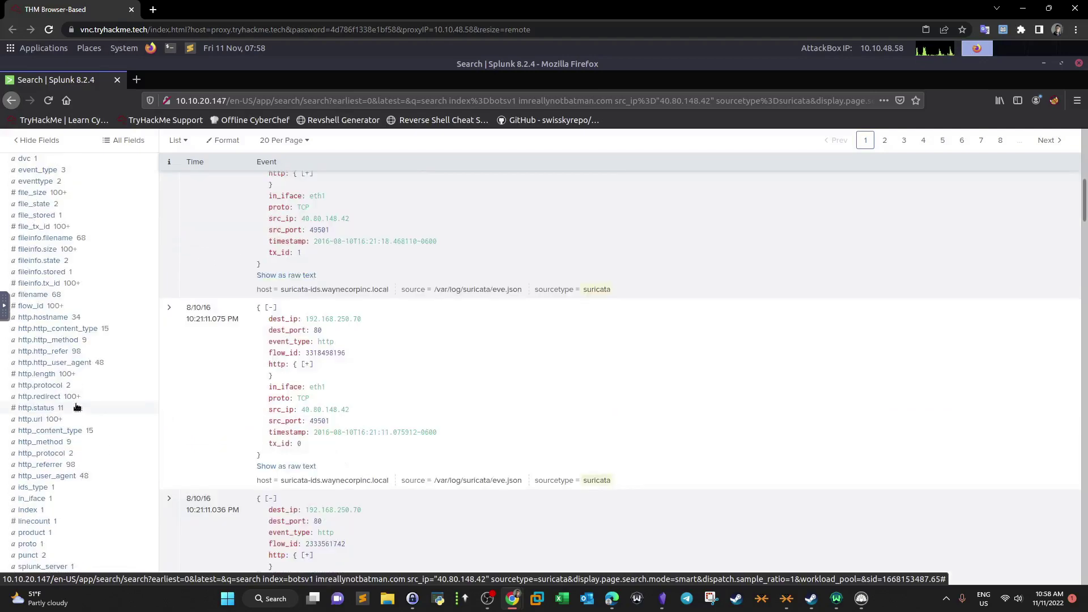
{"action": "scroll", "coordinate": [77, 407], "scroll_direction": "down", "scroll_amount": 1}
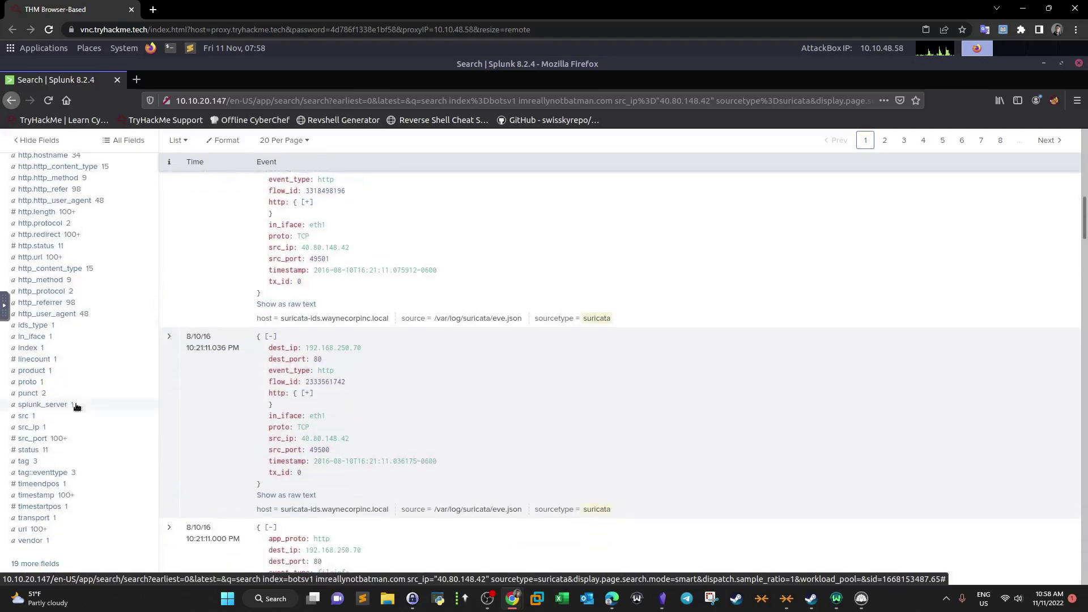
{"action": "scroll", "coordinate": [76, 407], "scroll_direction": "down", "scroll_amount": 1}
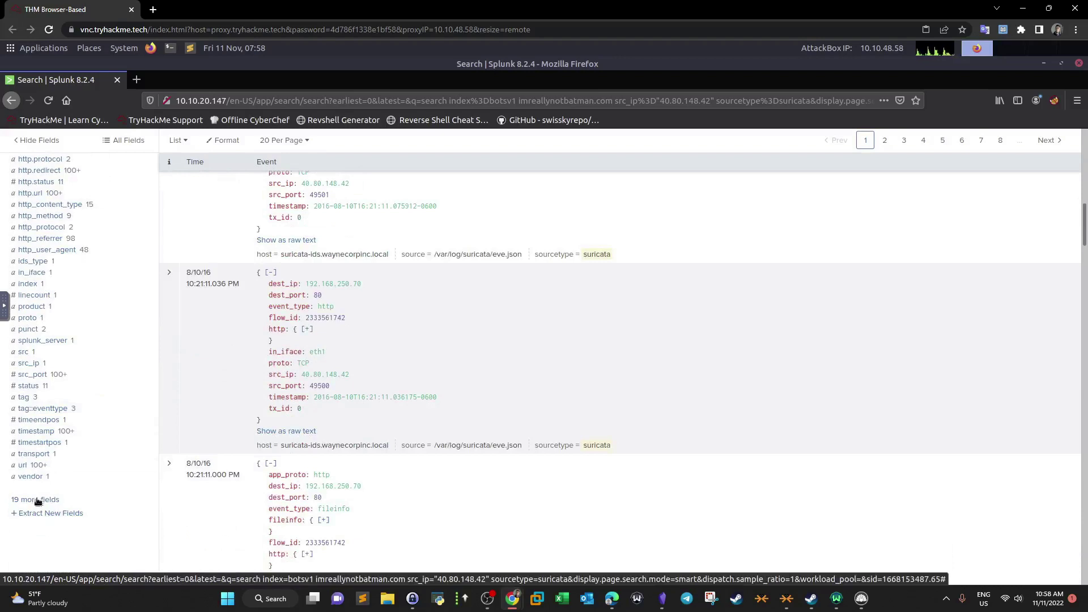
{"action": "left_click", "coordinate": [38, 500]}
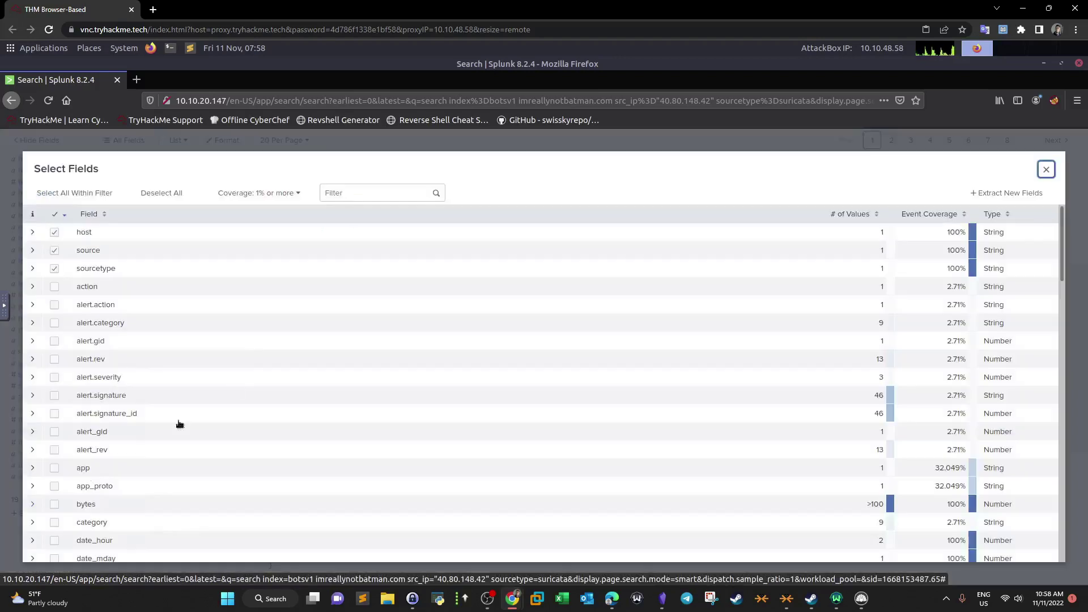
{"action": "left_click", "coordinate": [54, 306]}
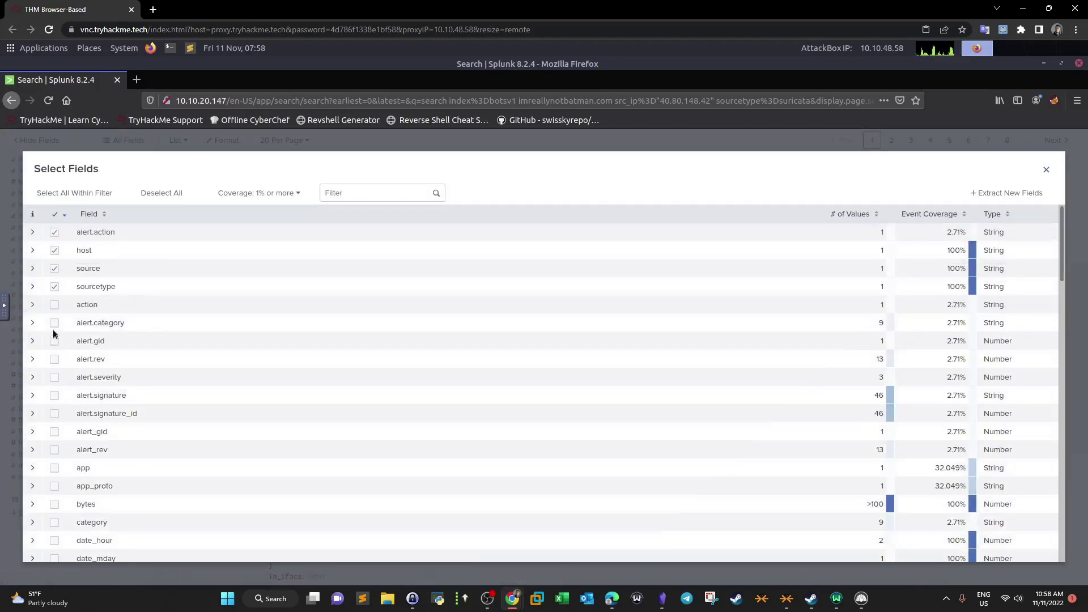
{"action": "left_click", "coordinate": [55, 324]}
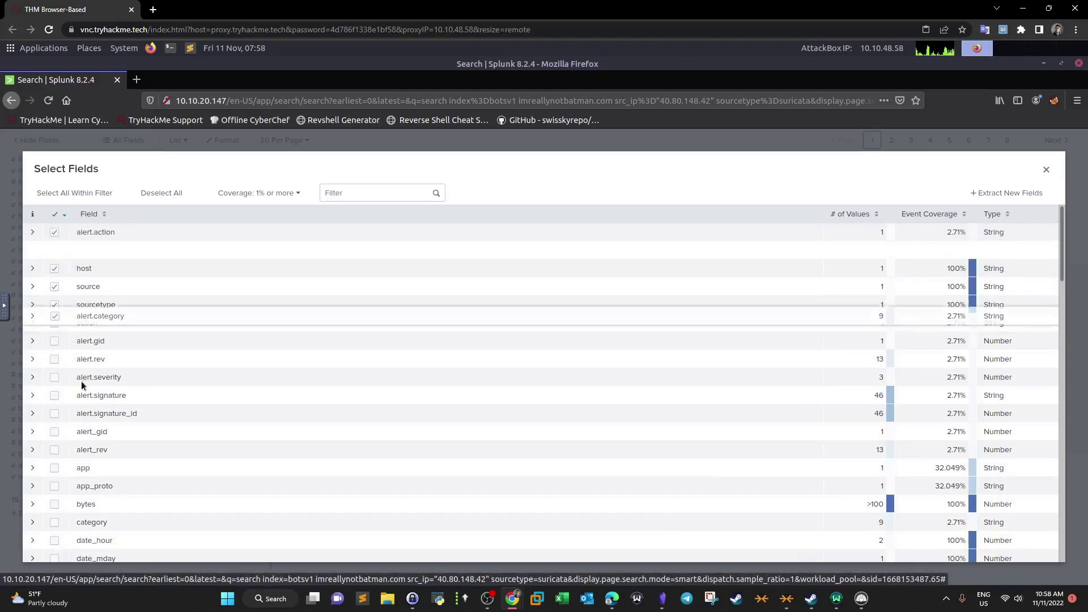
{"action": "left_click", "coordinate": [55, 395]}
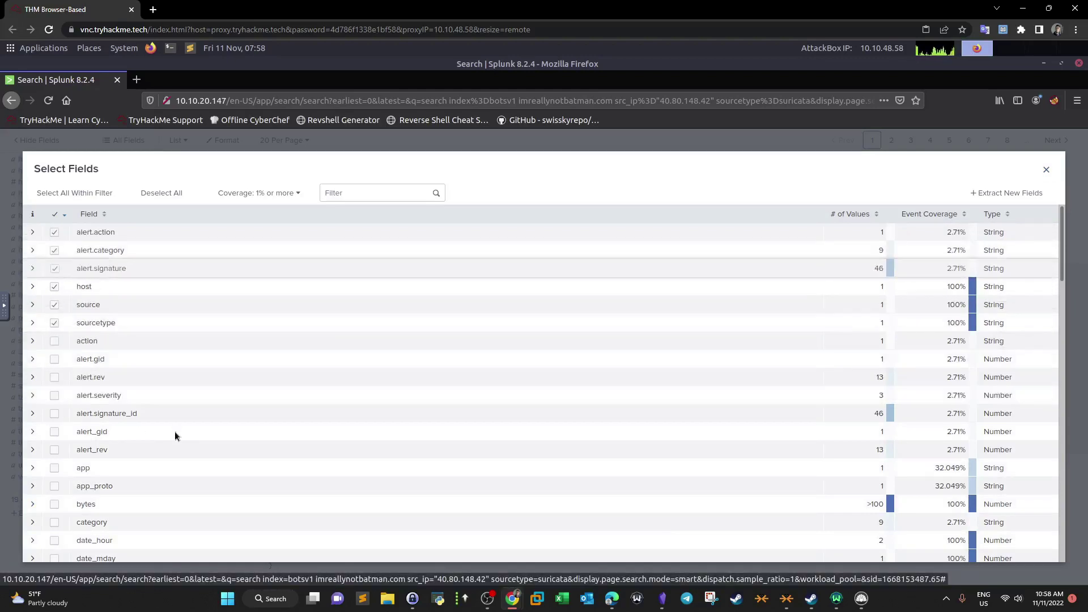
{"action": "left_click", "coordinate": [1047, 169]}
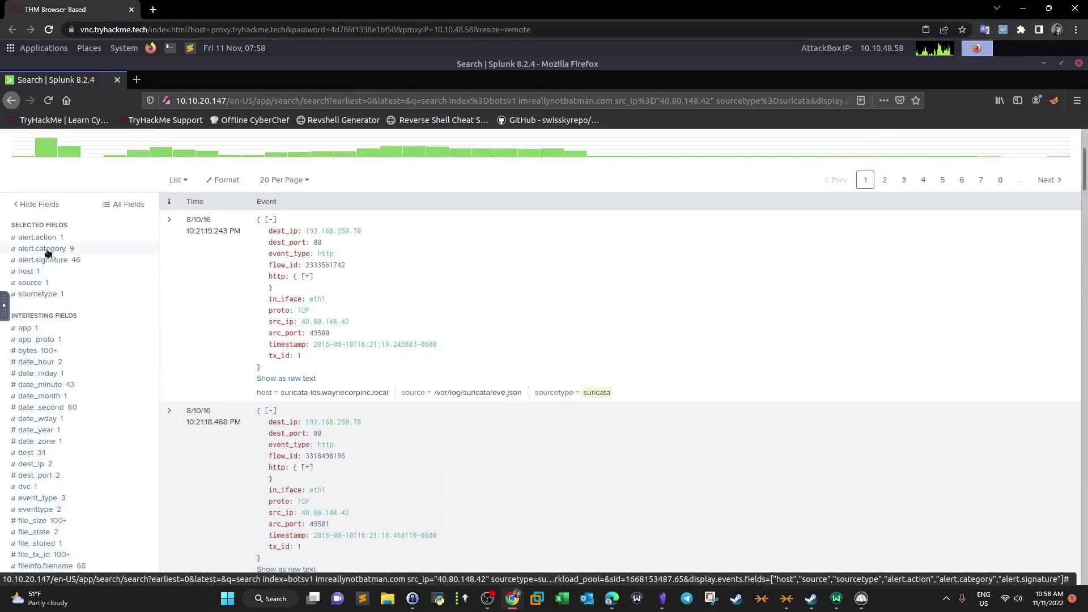
- Check the values of the alert.action and alert.category fields in the suricata events
{"action": "left_click", "coordinate": [37, 237]}
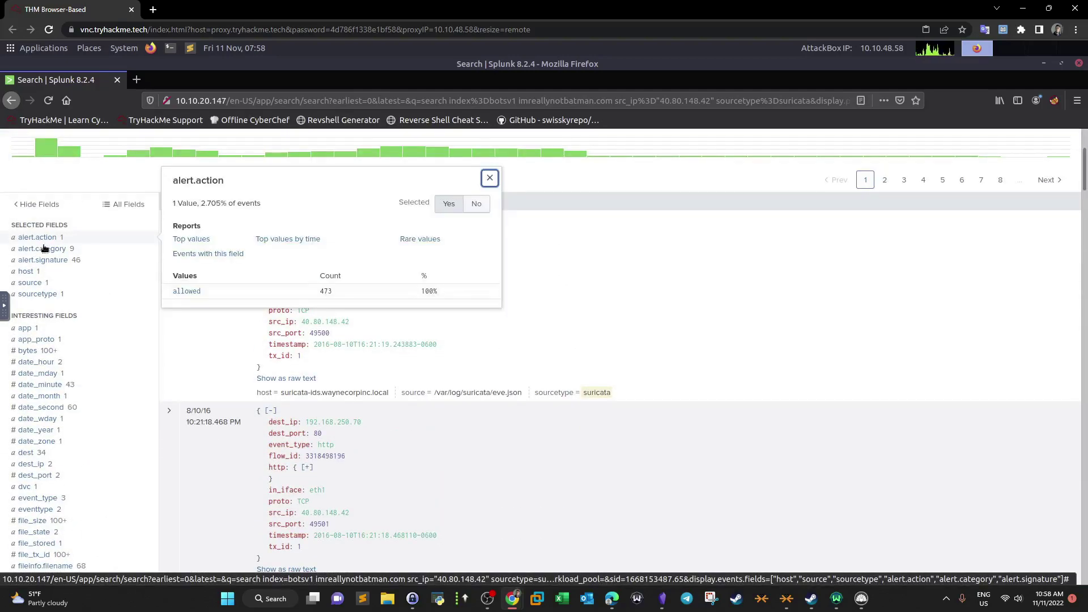
{"action": "left_click", "coordinate": [46, 249]}
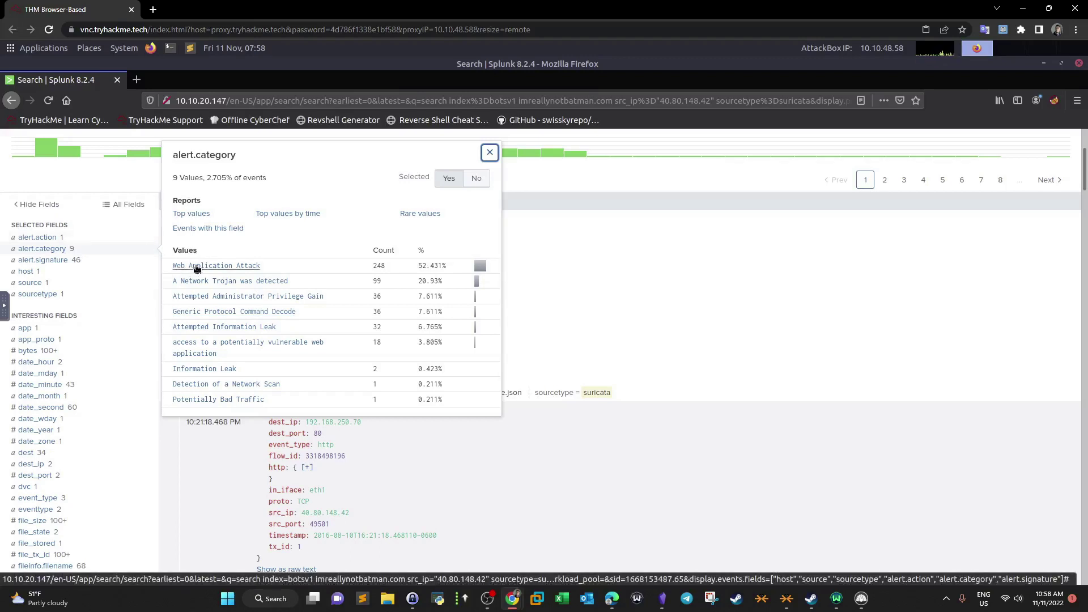
{"action": "left_click_drag", "start_coordinate": [387, 266], "coordinate": [374, 265]}
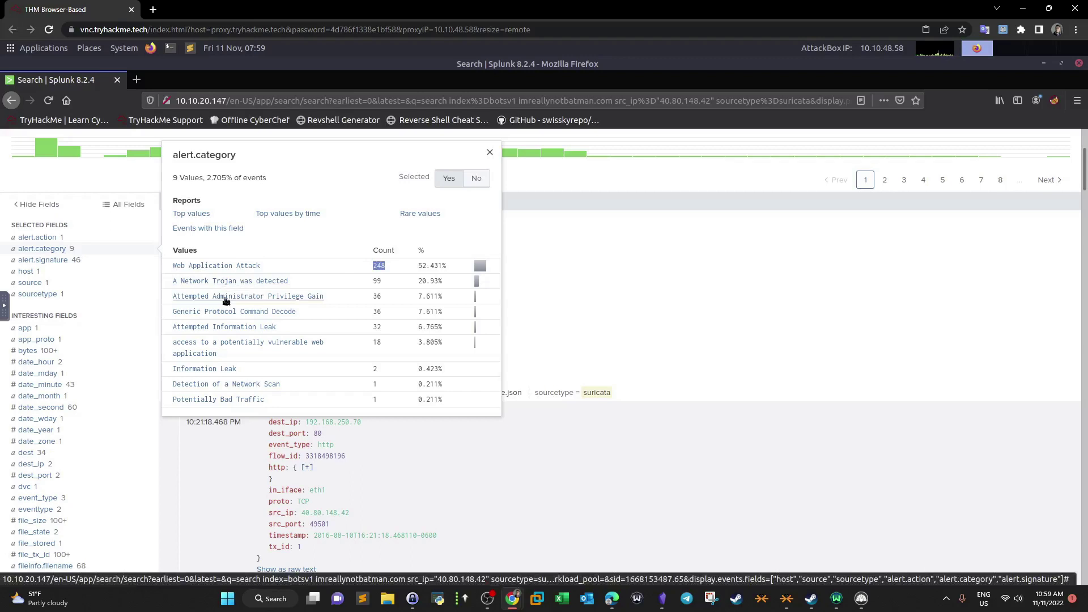
{"action": "left_click", "coordinate": [489, 153]}
- Filter the suricata events to the alert.category value Web Application Attack and look through the matching alerts
{"action": "scroll", "coordinate": [303, 224], "scroll_direction": "up", "scroll_amount": 3}
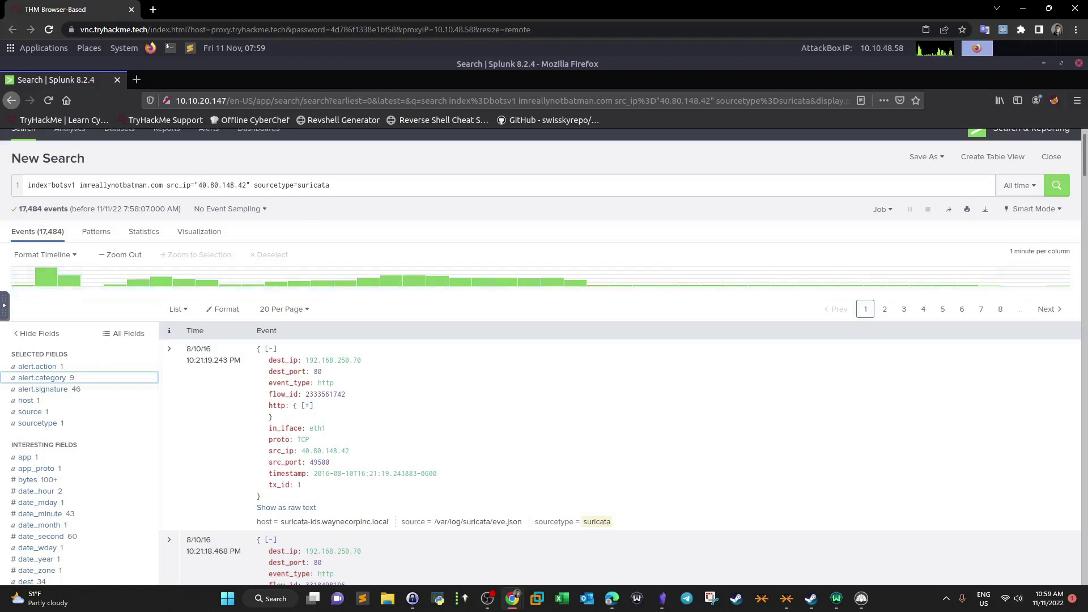
{"action": "left_click", "coordinate": [55, 381]}
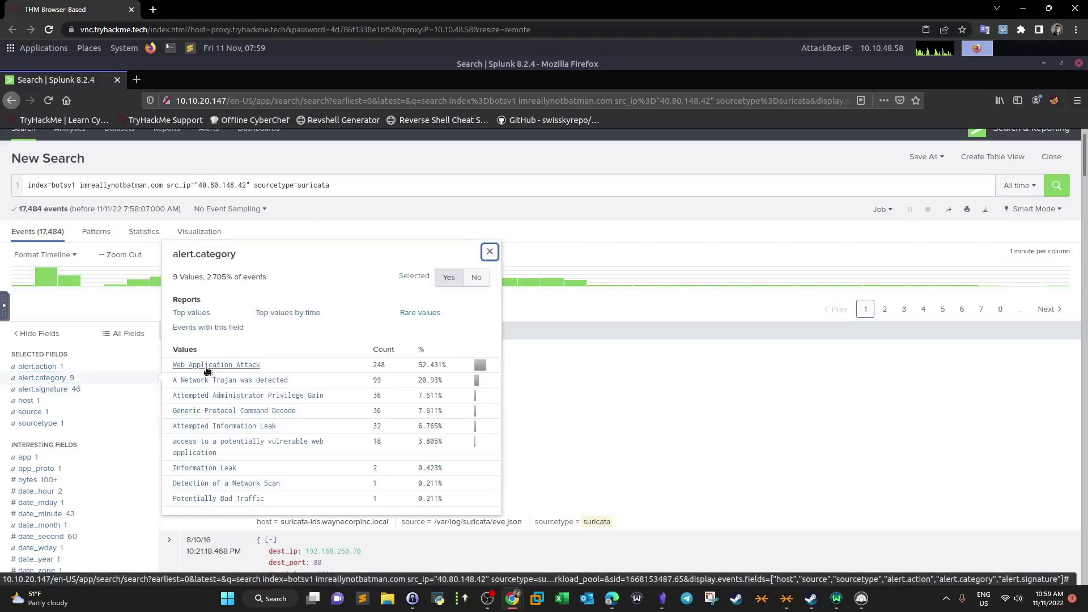
{"action": "left_click", "coordinate": [208, 368]}
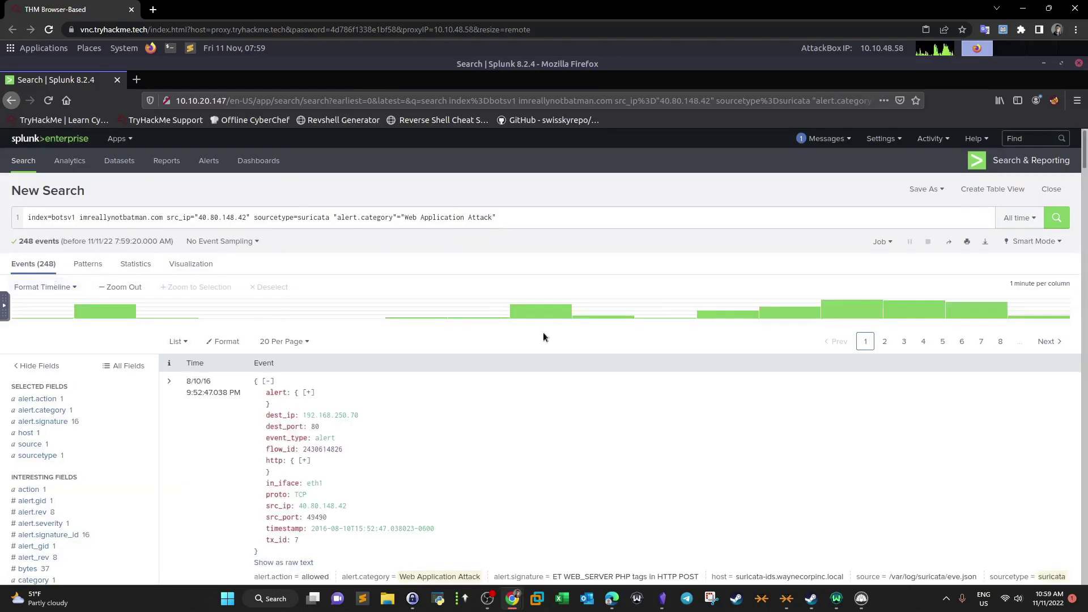
{"action": "scroll", "coordinate": [544, 333], "scroll_direction": "down", "scroll_amount": 2}
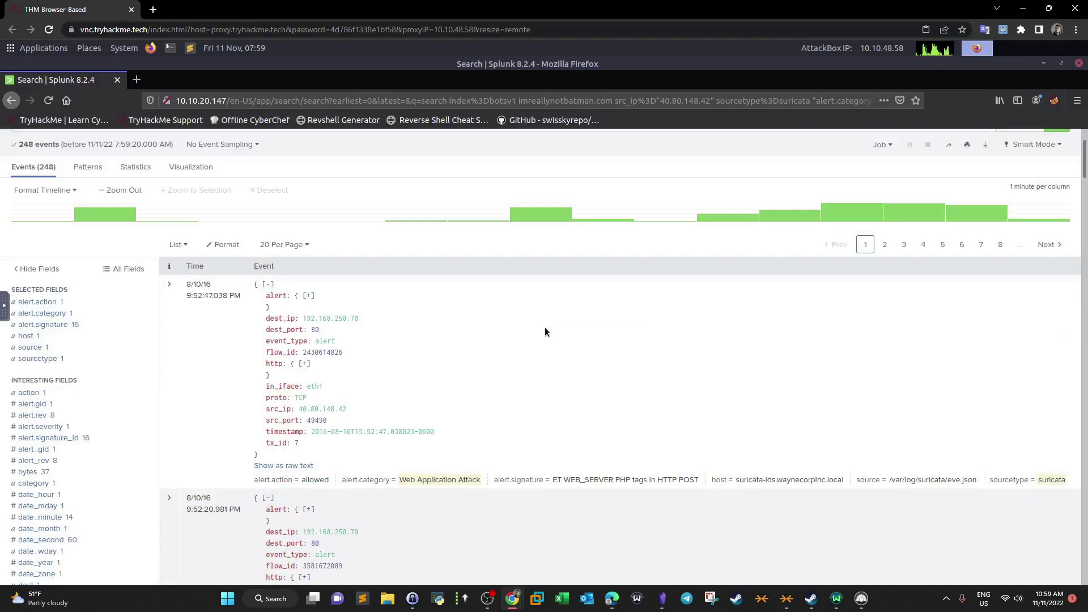
{"action": "scroll", "coordinate": [545, 332], "scroll_direction": "down", "scroll_amount": 1}
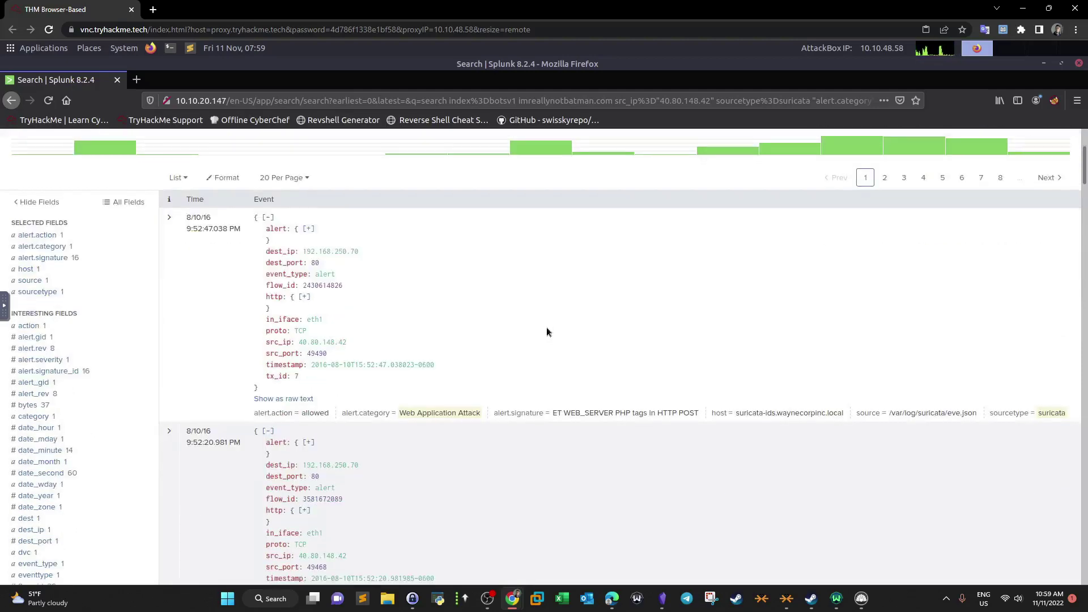
{"action": "scroll", "coordinate": [546, 329], "scroll_direction": "down", "scroll_amount": 2}
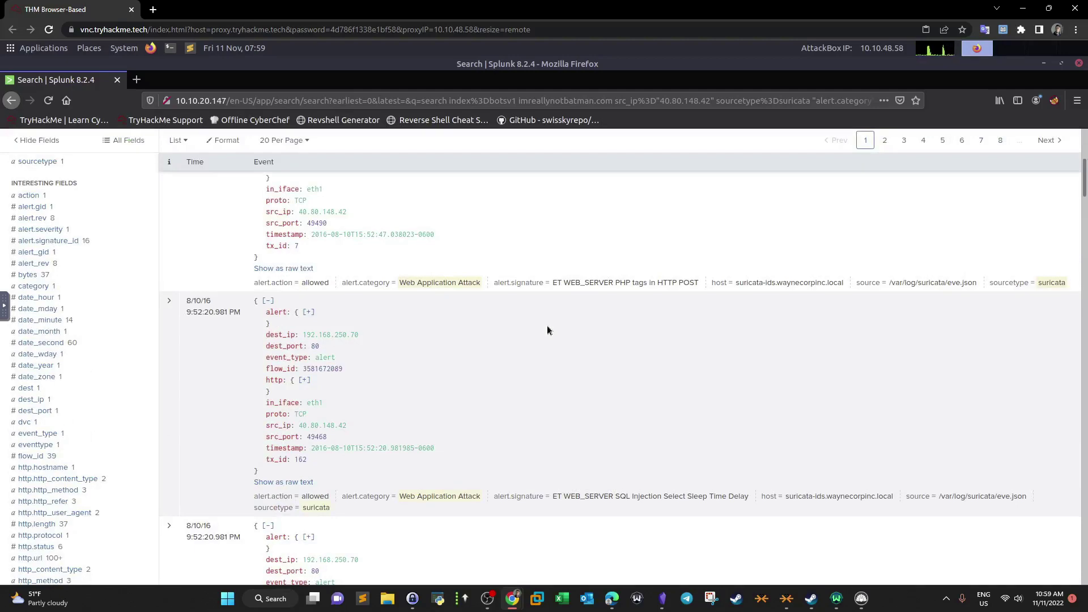
{"action": "scroll", "coordinate": [548, 330], "scroll_direction": "down", "scroll_amount": 2}
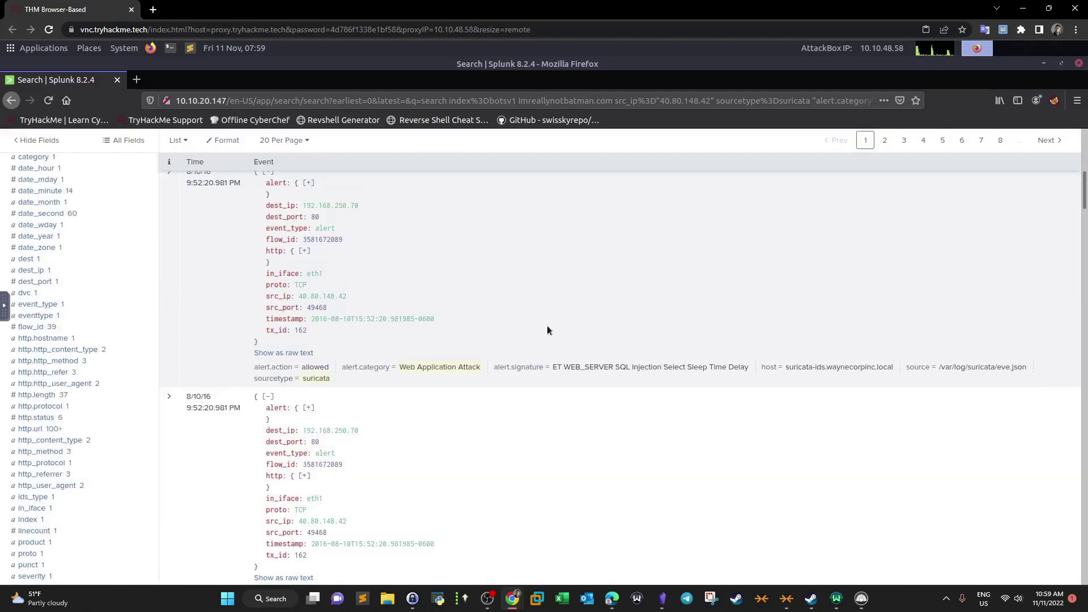
- Expand the Web Application Attack alert with the SQL Injection Attempt SELECT FROM signature and examine its field values down to http.url
{"action": "scroll", "coordinate": [547, 327], "scroll_direction": "down", "scroll_amount": 1}
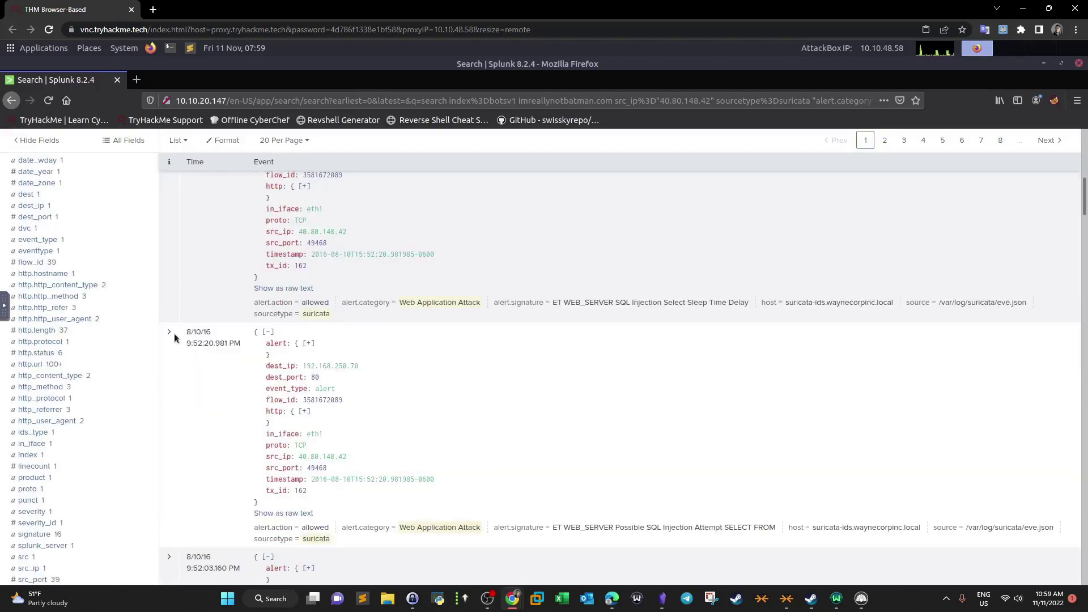
{"action": "left_click", "coordinate": [170, 336]}
{"action": "scroll", "coordinate": [450, 417], "scroll_direction": "down", "scroll_amount": 2}
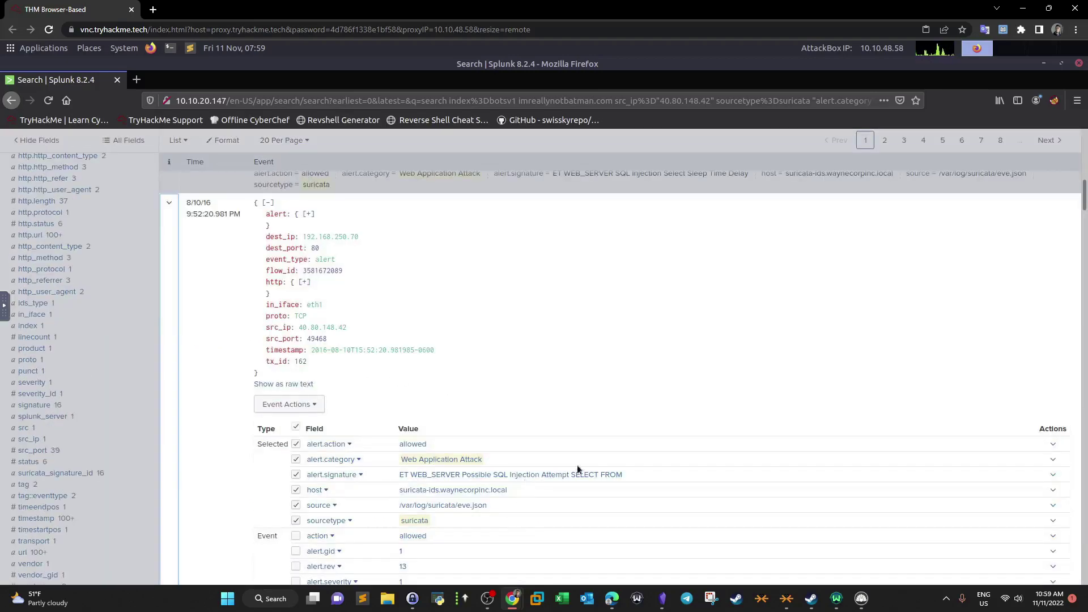
{"action": "left_click_drag", "start_coordinate": [624, 476], "coordinate": [400, 481]}
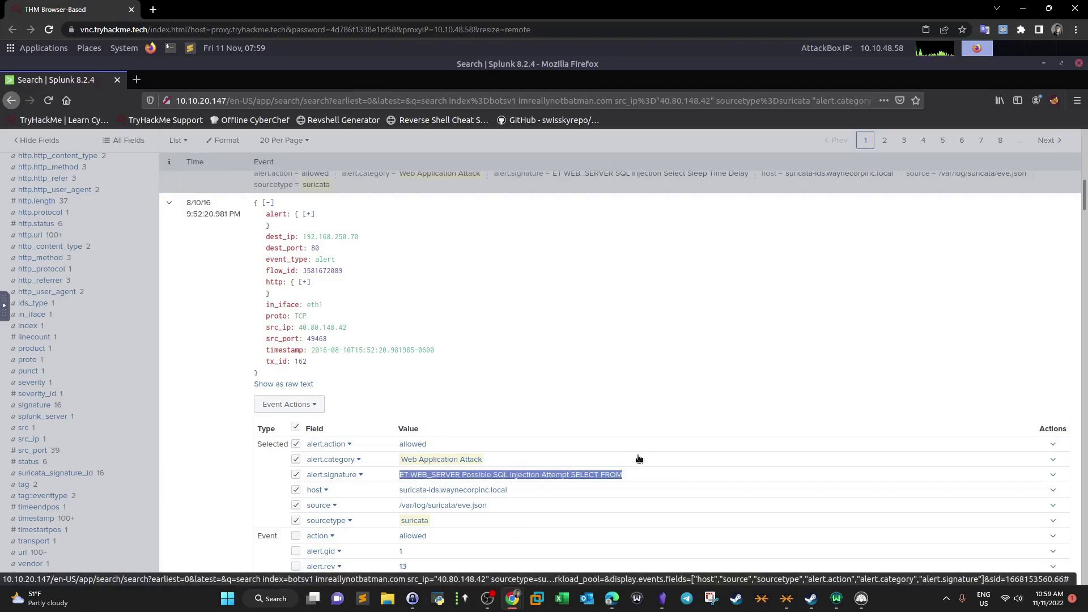
{"action": "scroll", "coordinate": [639, 459], "scroll_direction": "down", "scroll_amount": 2}
{"action": "scroll", "coordinate": [639, 460], "scroll_direction": "down", "scroll_amount": 2}
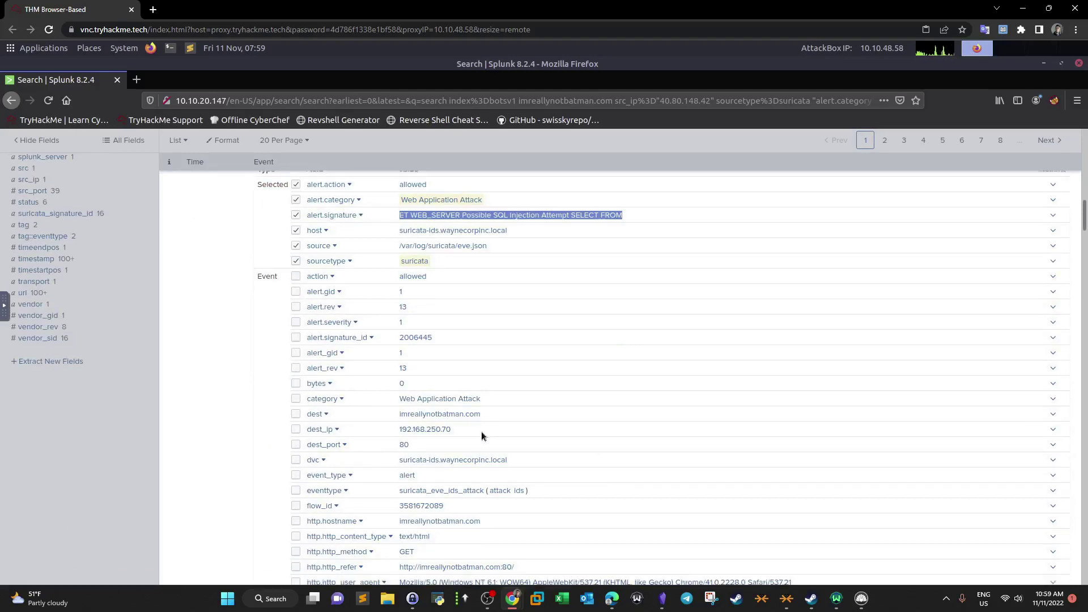
{"action": "scroll", "coordinate": [481, 436], "scroll_direction": "down", "scroll_amount": 2}
{"action": "scroll", "coordinate": [481, 435], "scroll_direction": "down", "scroll_amount": 2}
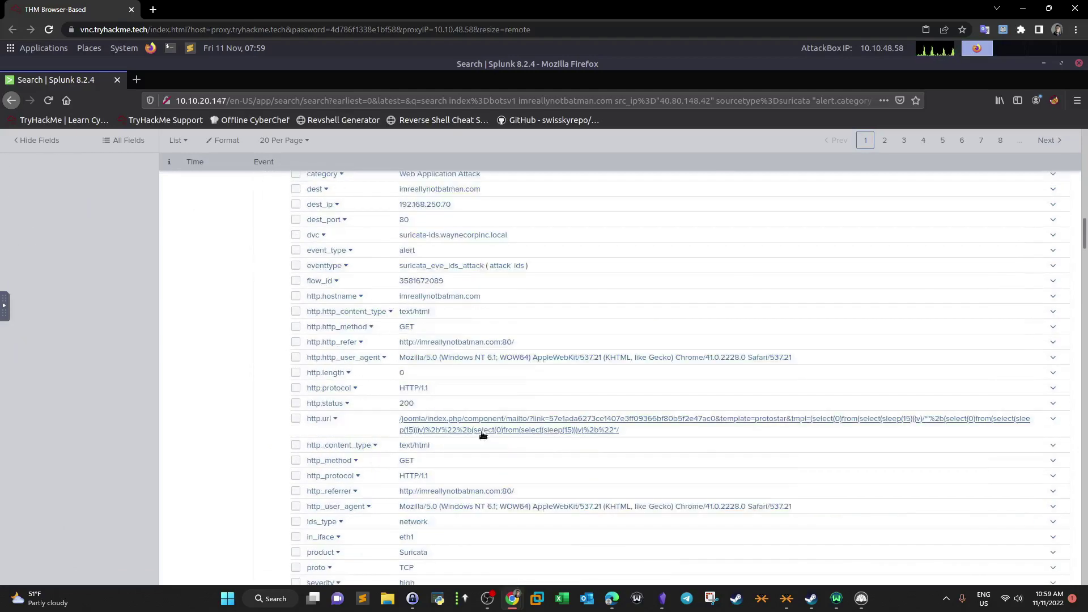
- Remove the alert.category condition from the query and rerun the search on the suricata events
{"action": "scroll", "coordinate": [482, 435], "scroll_direction": "up", "scroll_amount": 10}
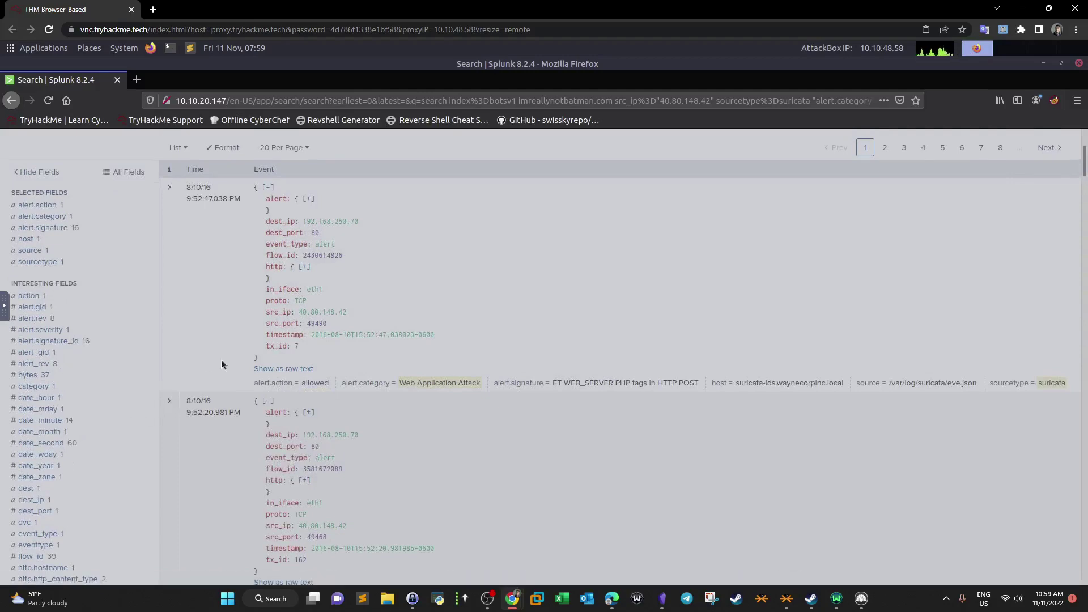
{"action": "scroll", "coordinate": [242, 350], "scroll_direction": "up", "scroll_amount": 3}
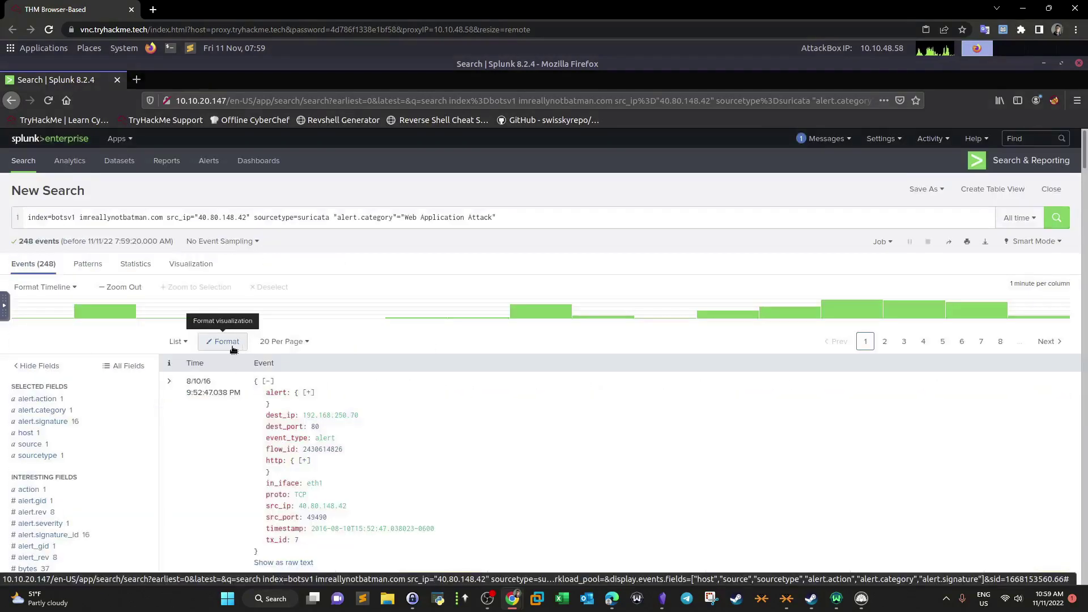
{"action": "left_click", "coordinate": [334, 218]}
{"action": "key", "text": "shift+Home"}
{"action": "key", "text": "shift+End"}
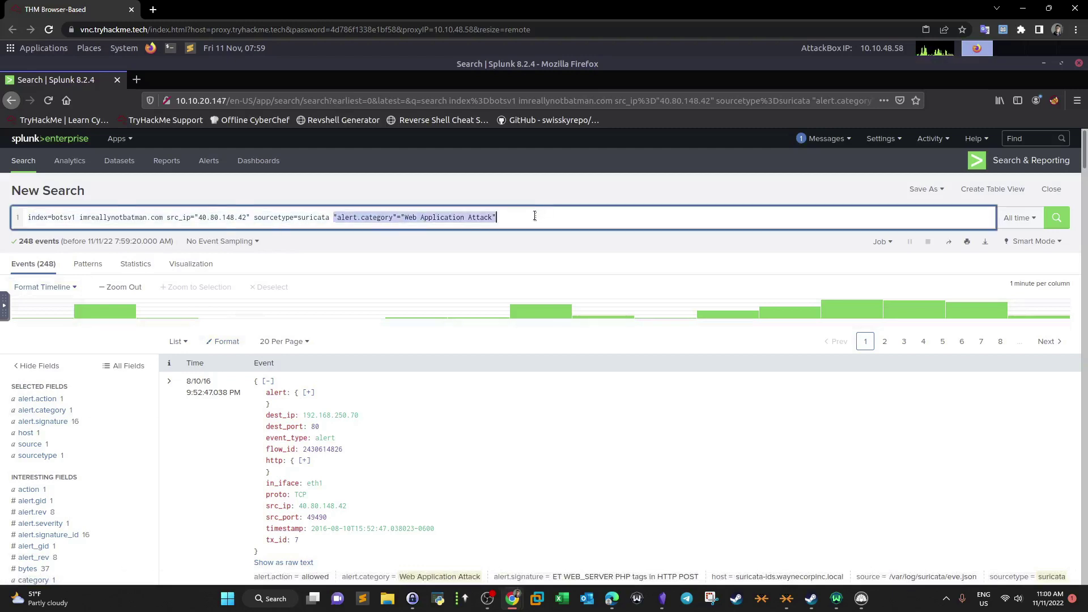
{"action": "key", "text": "BackSpace"}
{"action": "key", "text": "Return"}
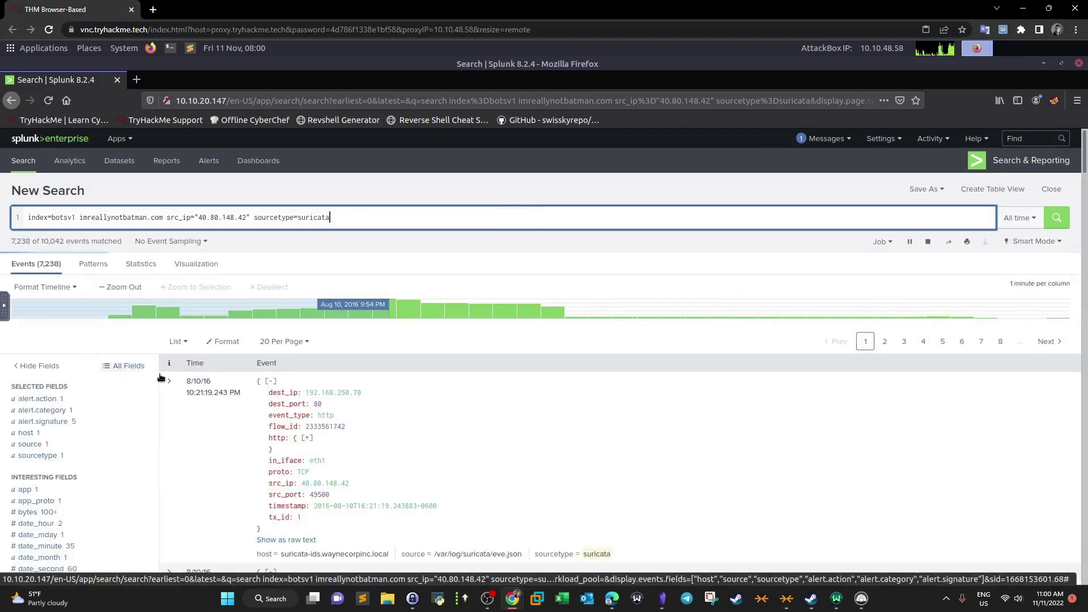
- Filter the suricata events to the alert.category value Attempted Administrator Privilege Gain and check the signatures of the matching alerts
{"action": "left_click", "coordinate": [70, 413]}
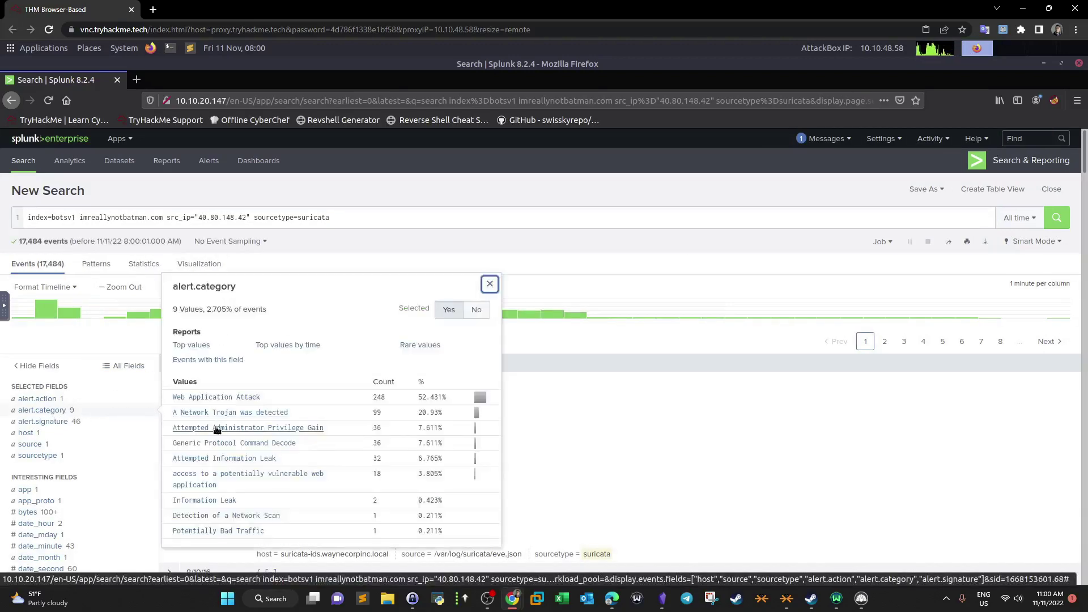
{"action": "left_click", "coordinate": [218, 430]}
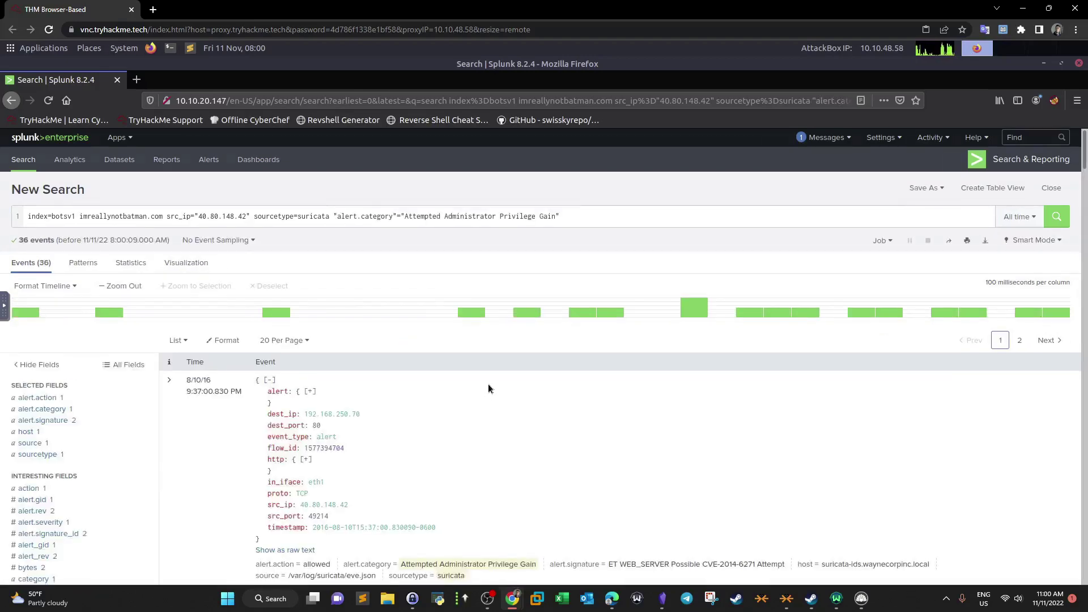
{"action": "scroll", "coordinate": [489, 389], "scroll_direction": "down", "scroll_amount": 3}
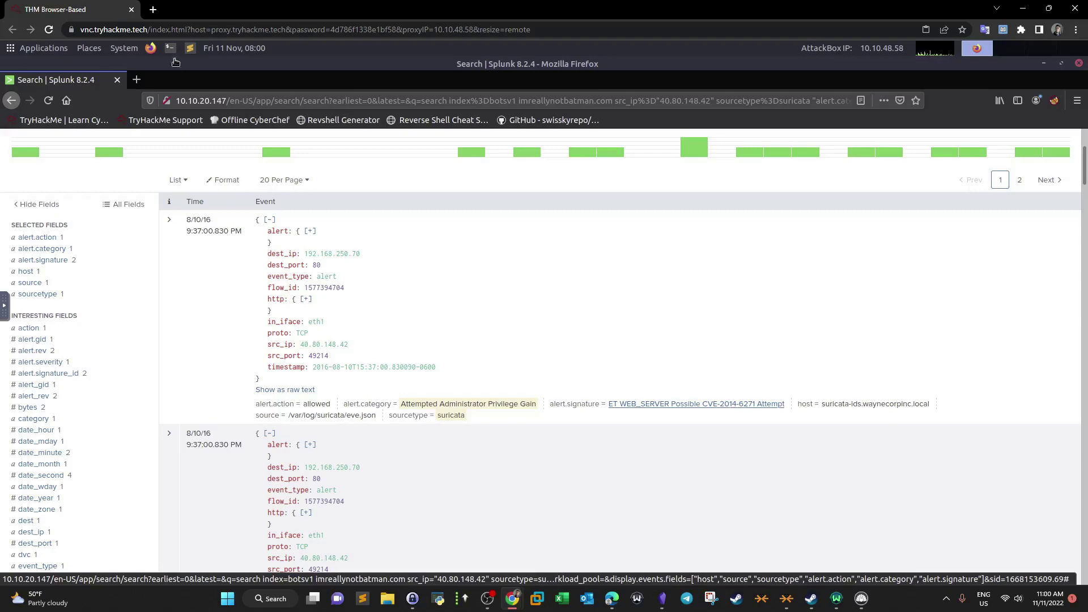
- Search Google for CVE 2014-6721 in a new browser tab
{"action": "left_click", "coordinate": [136, 82]}
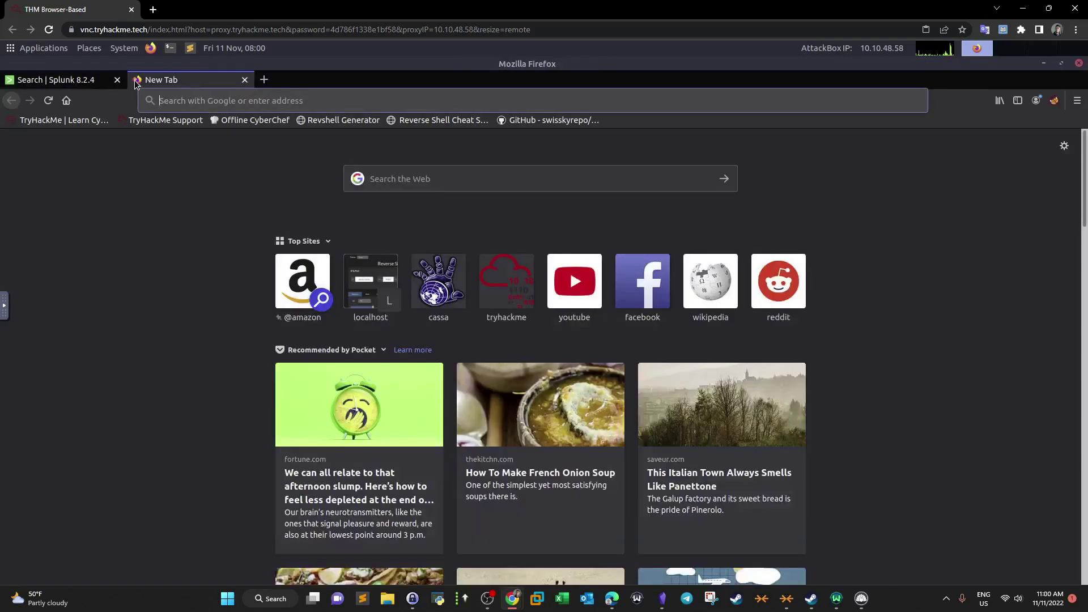
{"action": "type", "text": "CVE"}
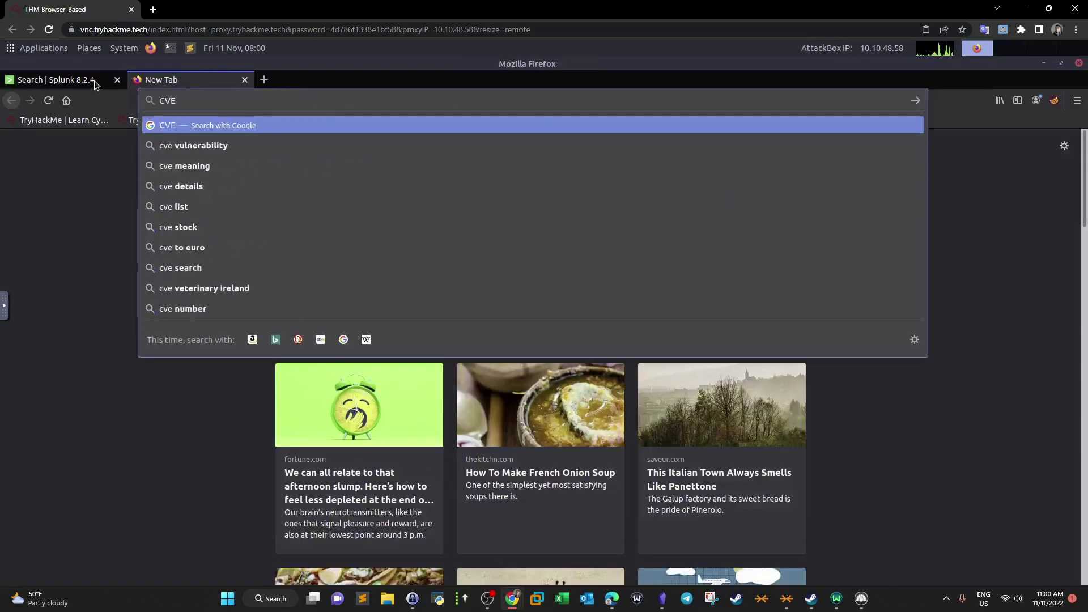
{"action": "left_click", "coordinate": [95, 84]}
{"action": "left_click", "coordinate": [188, 82]}
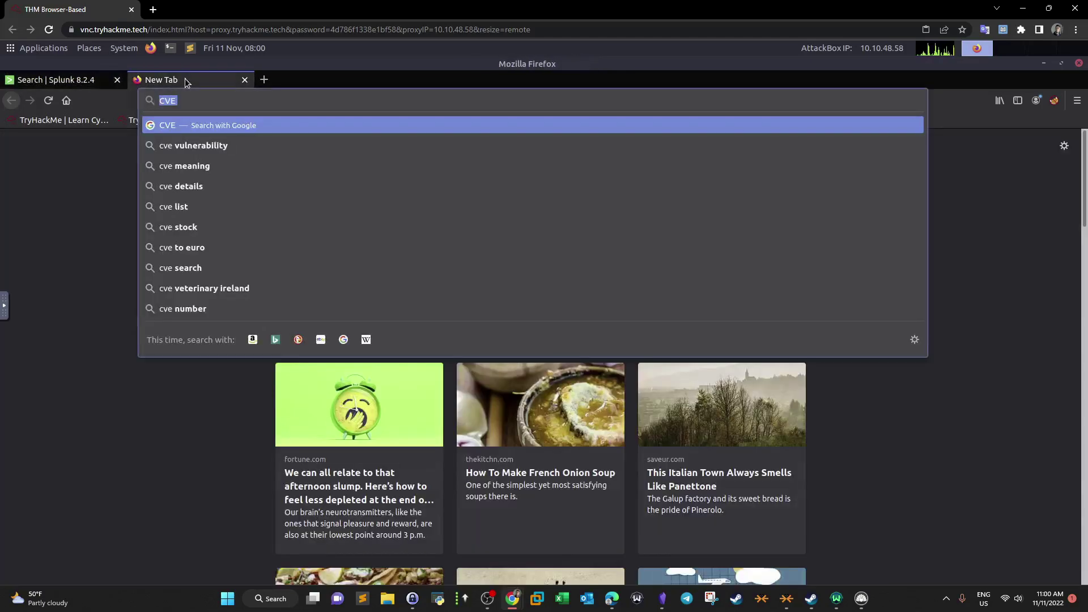
{"action": "type", "text": "2014-"}
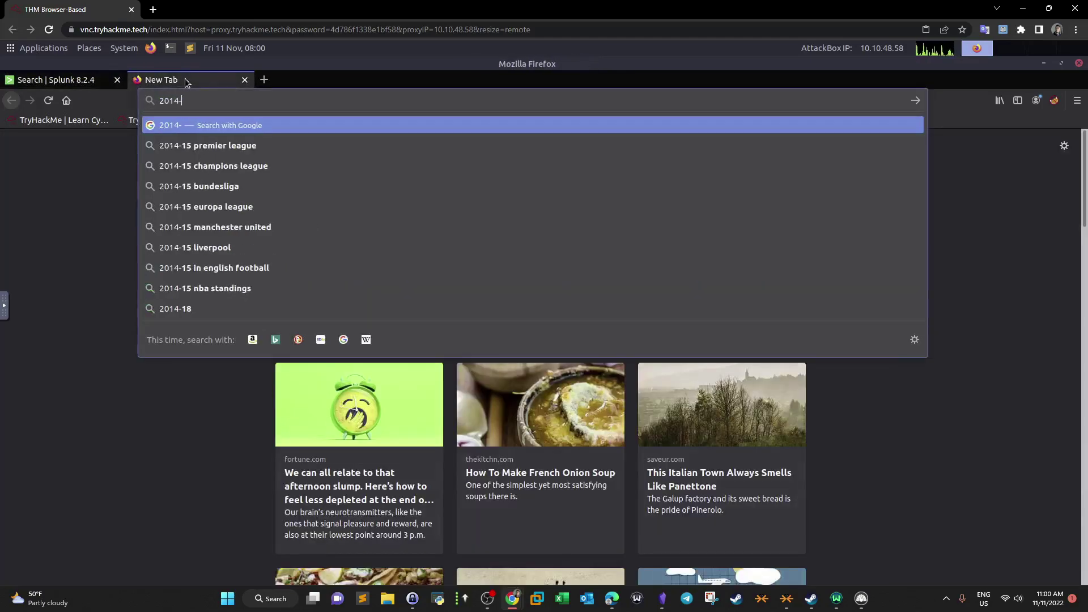
{"action": "type", "text": "6721"}
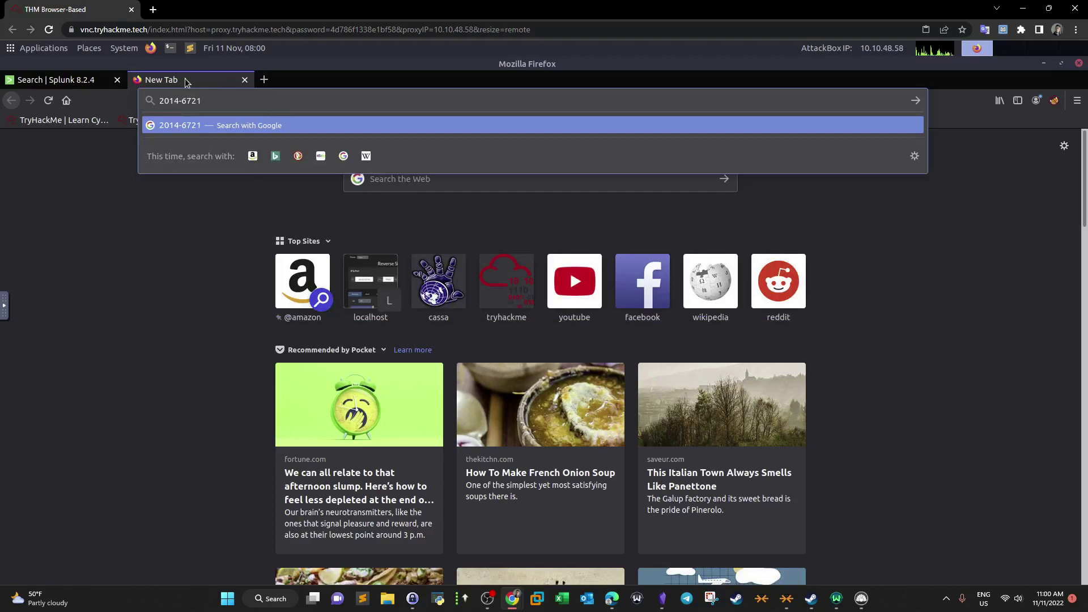
{"action": "left_click", "coordinate": [160, 101]}
{"action": "type", "text": "CVE"}
{"action": "key", "text": "Return"}
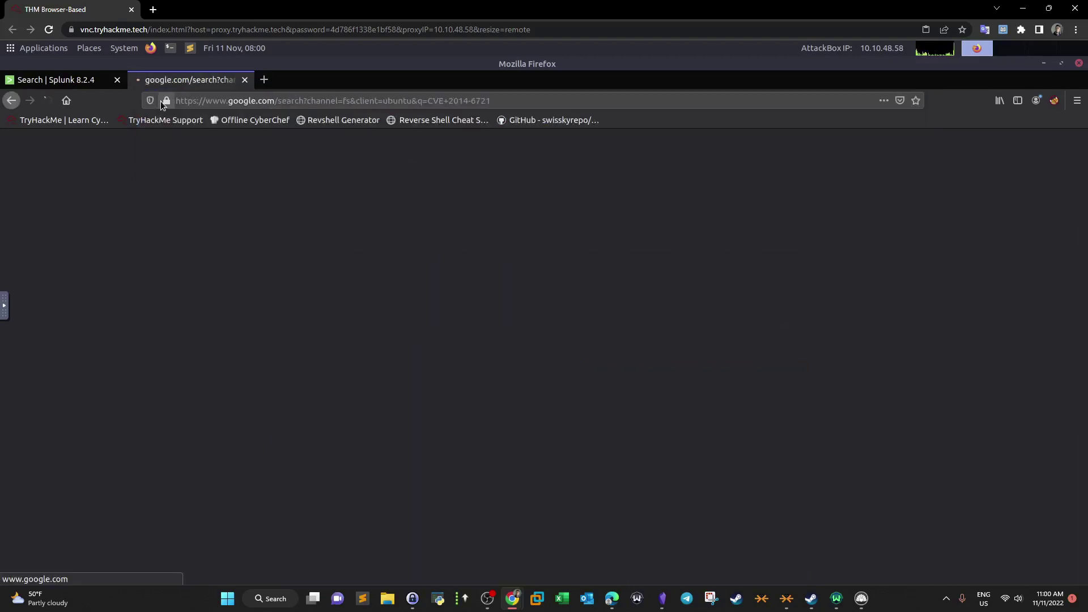
- Open the NVD detail page for CVE-2014-6721, check its description and return to the search results
{"action": "left_click", "coordinate": [580, 534]}
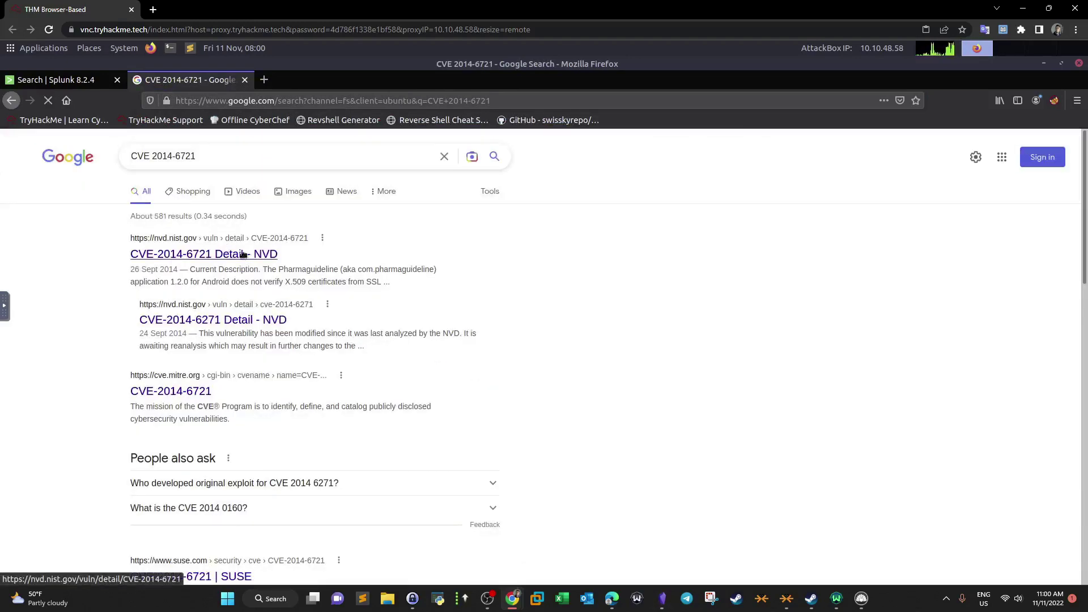
{"action": "key", "text": "Return"}
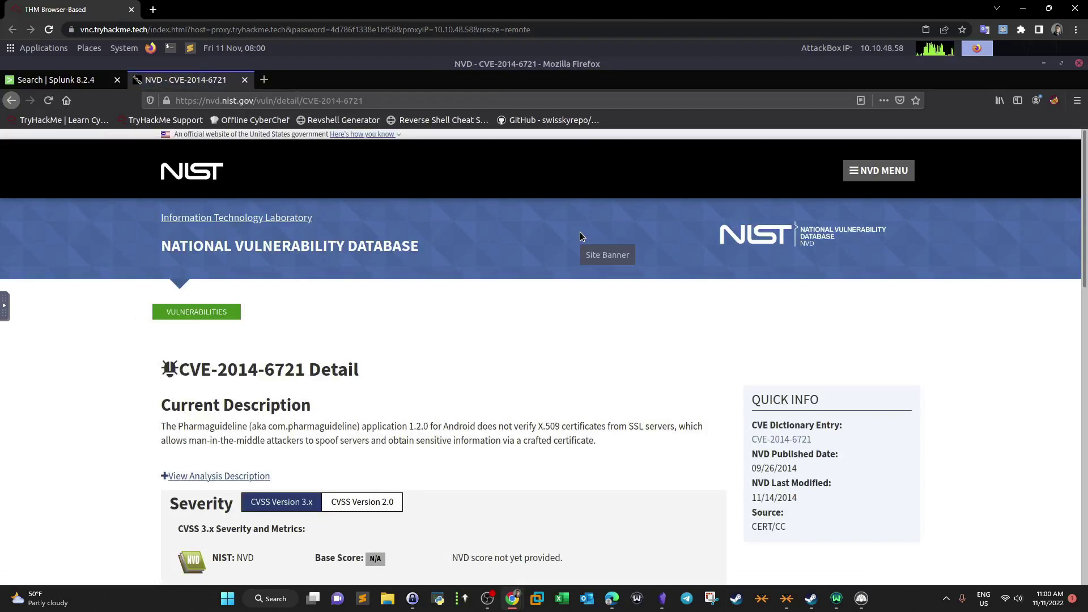
{"action": "scroll", "coordinate": [377, 271], "scroll_direction": "down", "scroll_amount": 2}
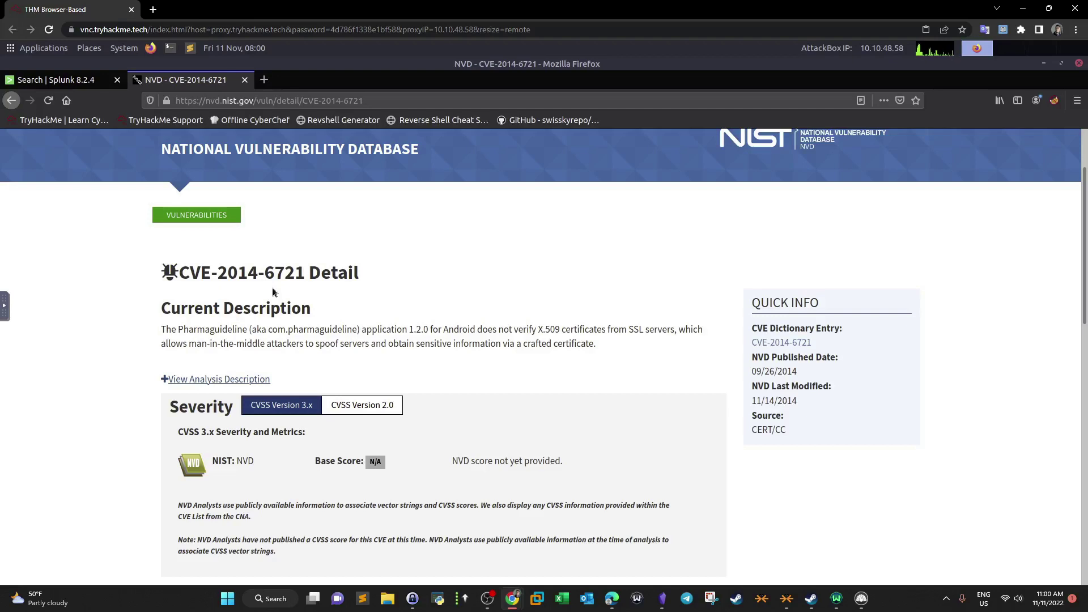
{"action": "left_click", "coordinate": [12, 101]}
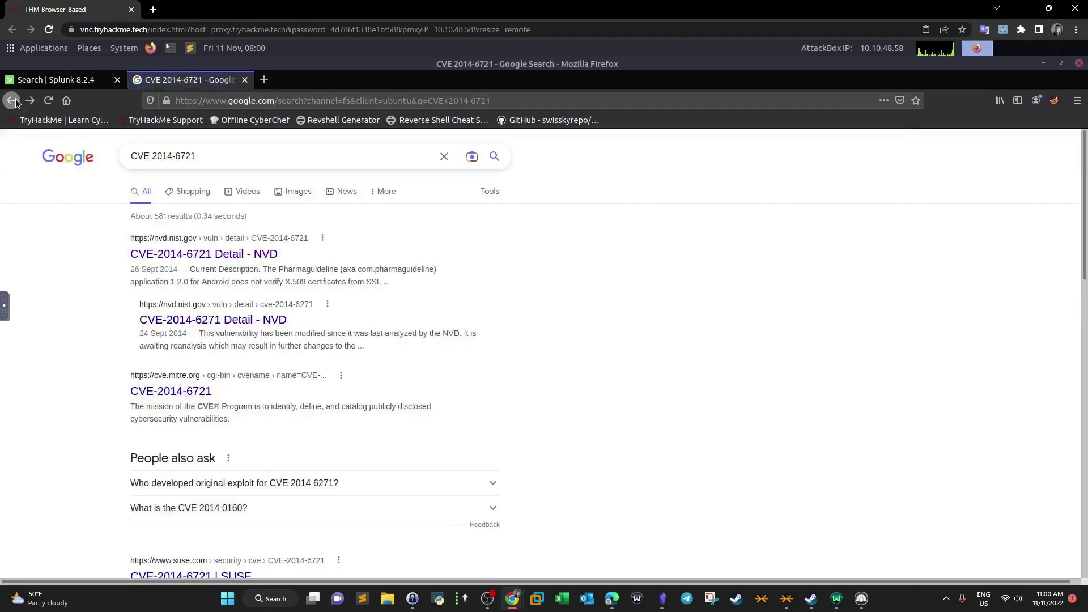
- Change the Google search to CVE 2014-6271 and open that vulnerability's NVD detail page
{"action": "left_click_drag", "start_coordinate": [182, 159], "coordinate": [267, 155]}
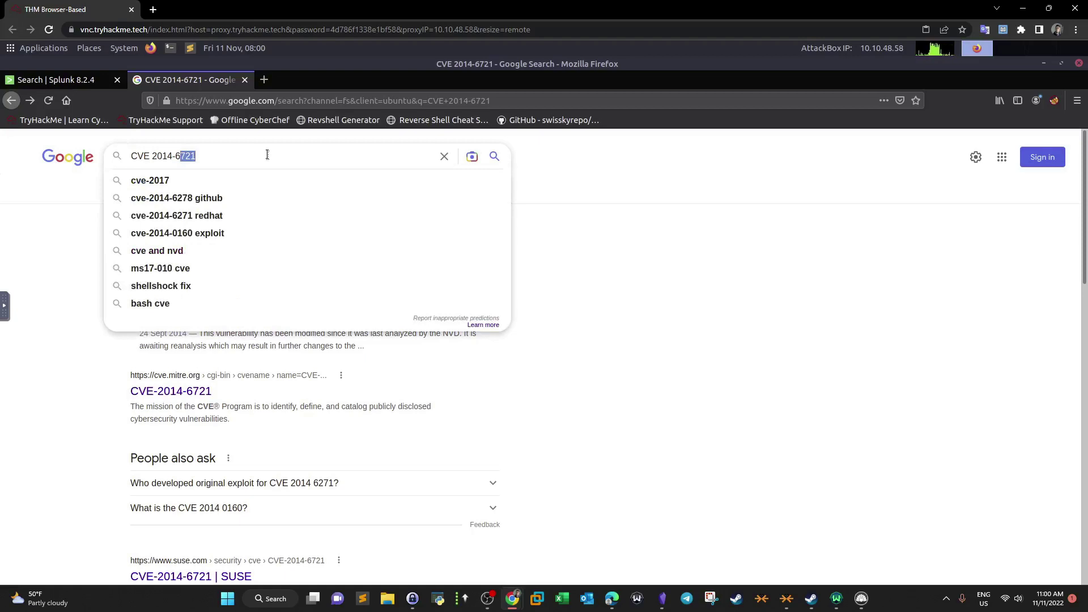
{"action": "type", "text": "271"}
{"action": "key", "text": "Return"}
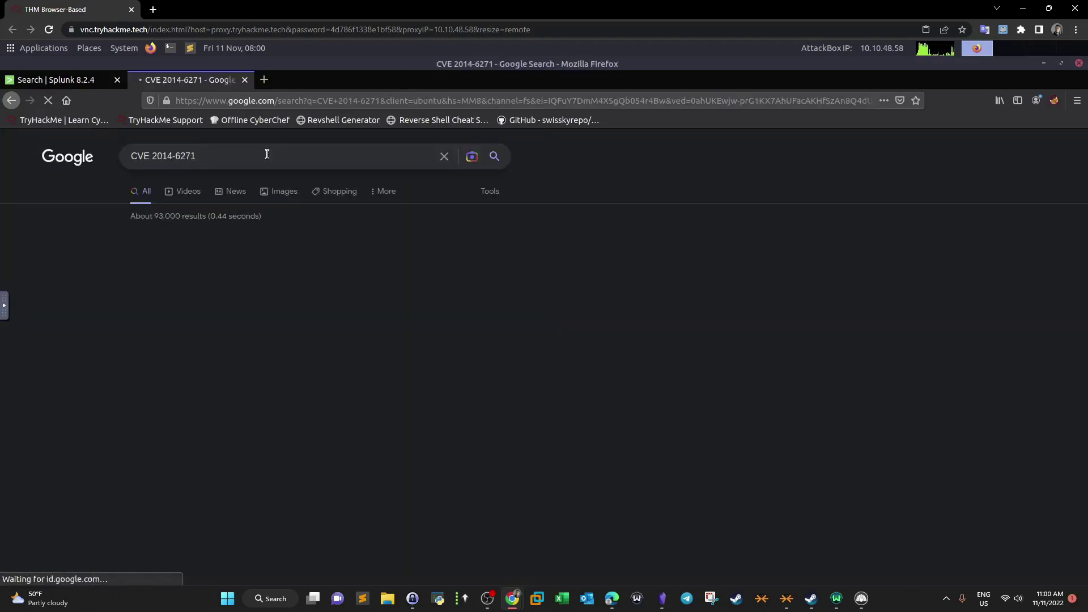
{"action": "left_click", "coordinate": [199, 256]}
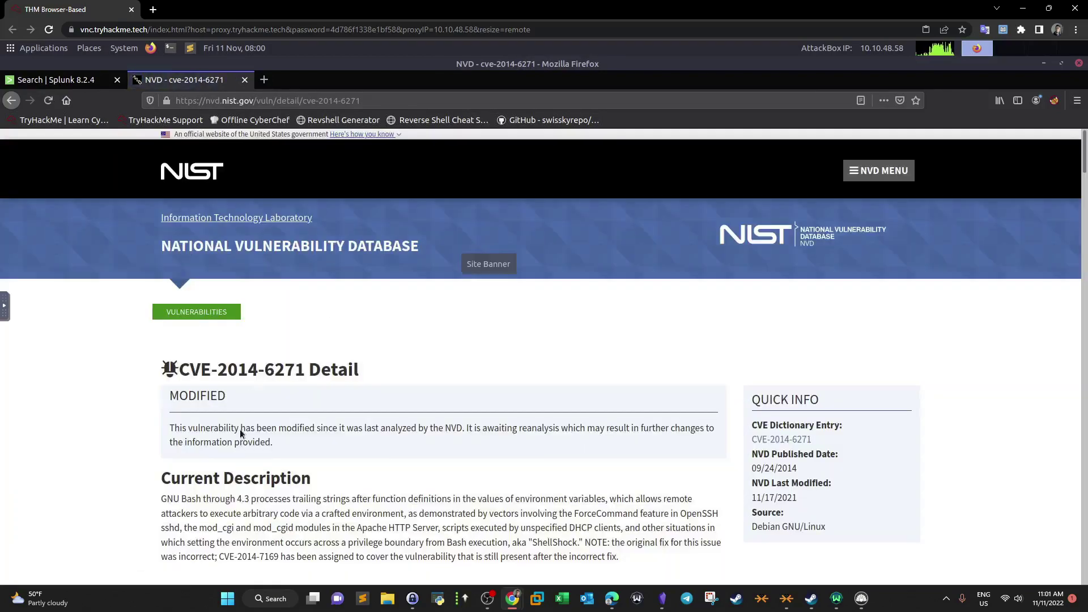
- Read the current description and the CVSS 3.x severity of CVE-2014-6271 on the NVD page
{"action": "scroll", "coordinate": [226, 428], "scroll_direction": "down", "scroll_amount": 3}
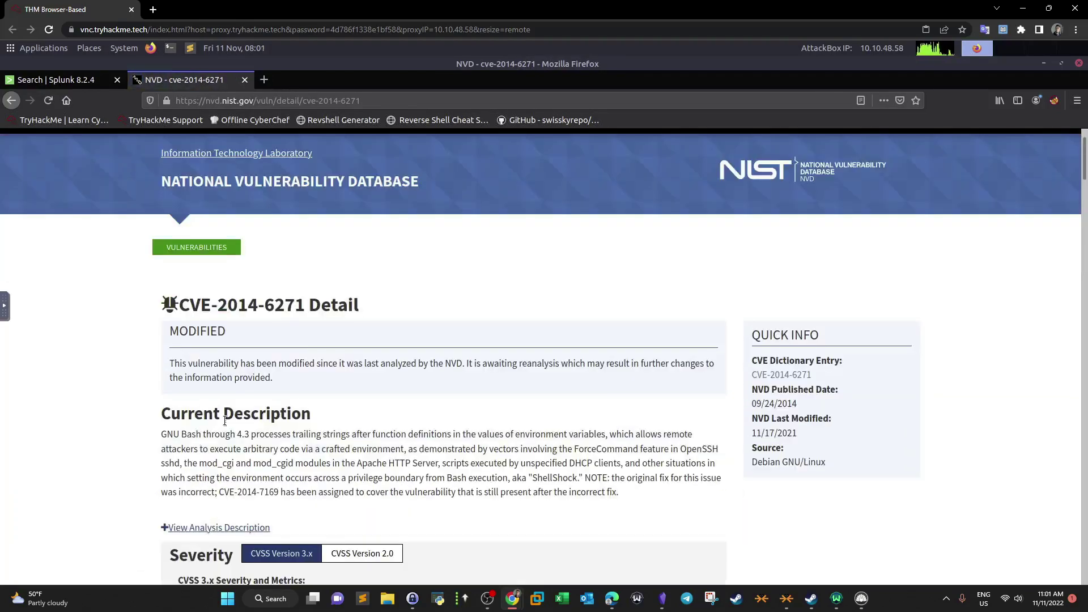
{"action": "left_click_drag", "start_coordinate": [212, 401], "coordinate": [300, 414]}
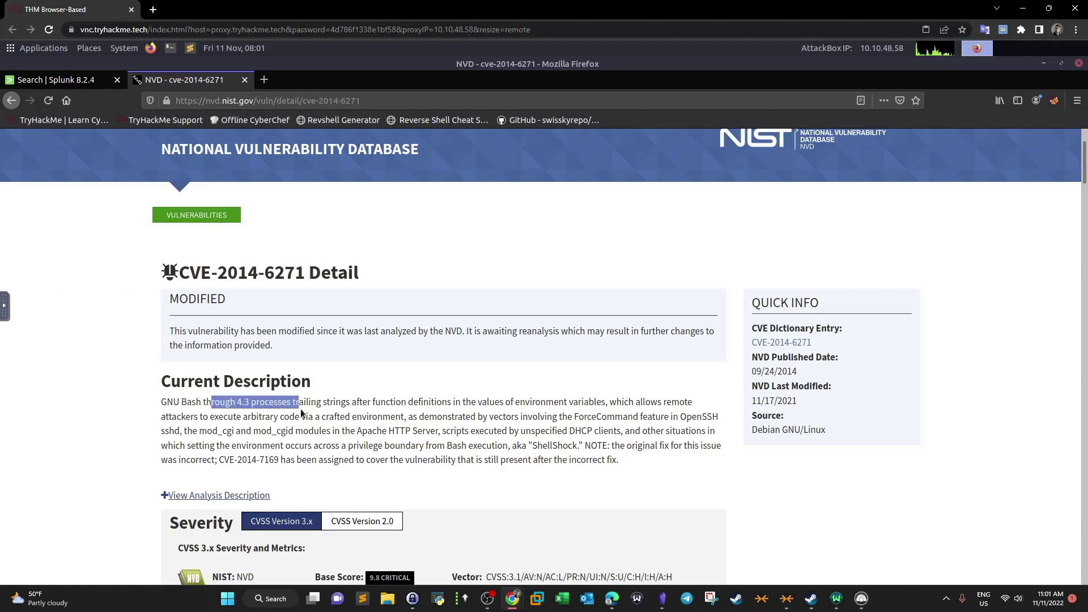
{"action": "left_click", "coordinate": [333, 402]}
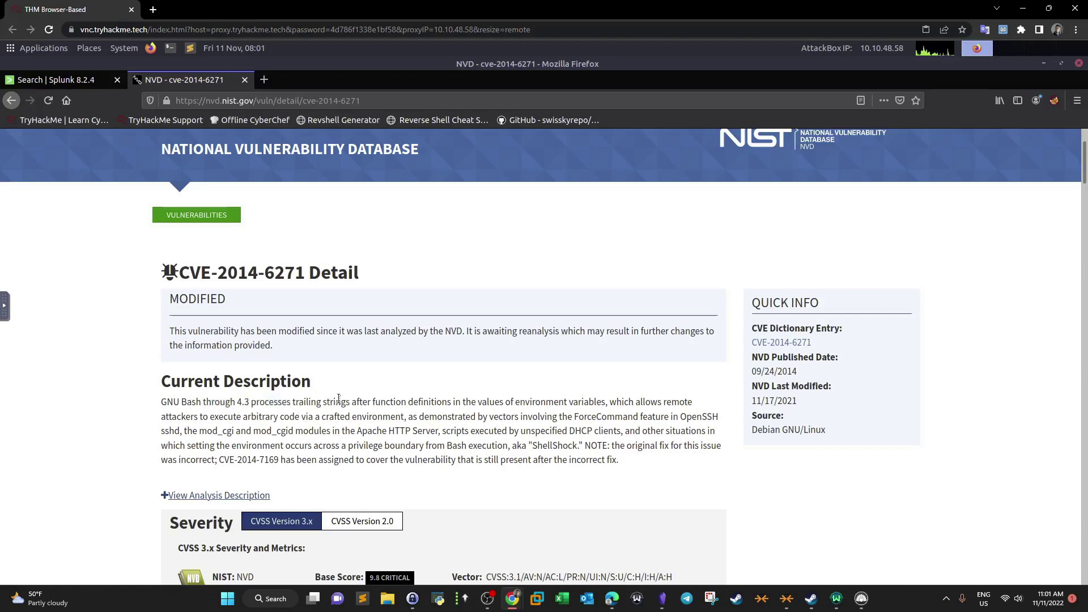
{"action": "left_click_drag", "start_coordinate": [380, 402], "coordinate": [475, 402]}
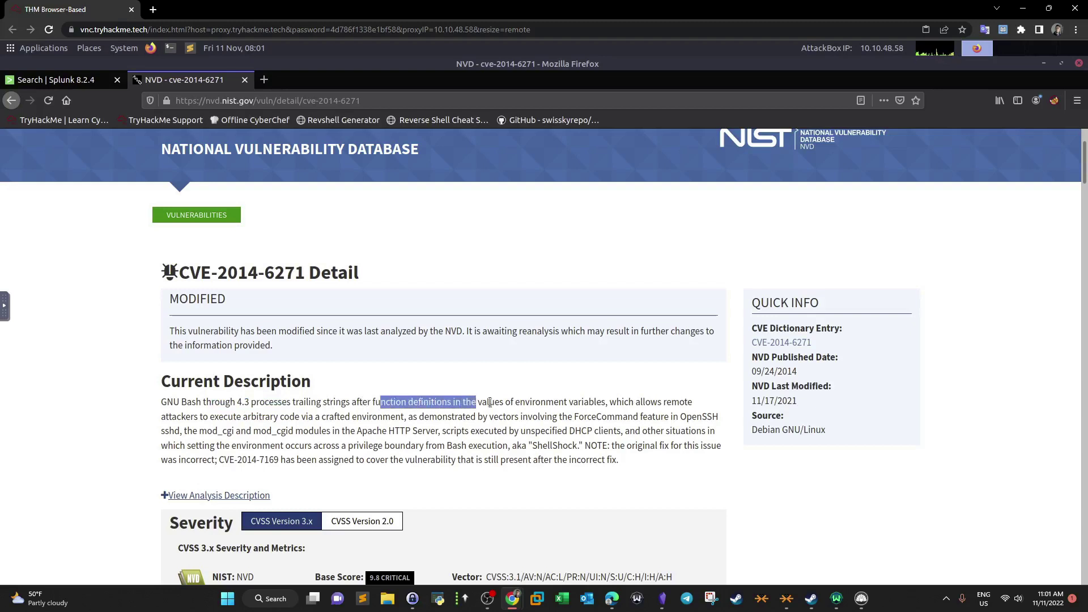
{"action": "left_click_drag", "start_coordinate": [542, 406], "coordinate": [597, 405]}
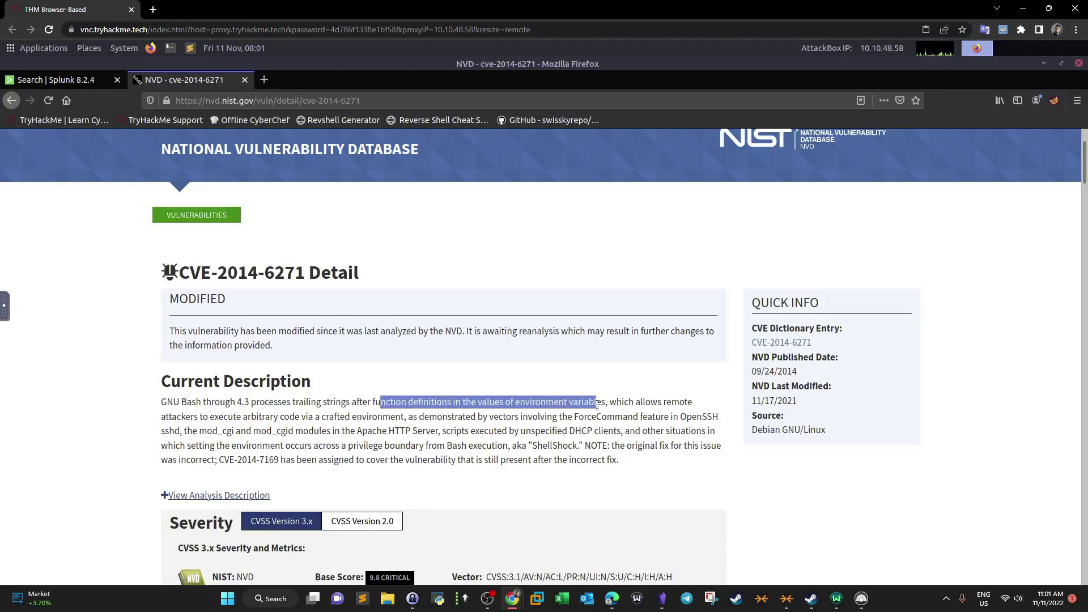
{"action": "left_click", "coordinate": [703, 407]}
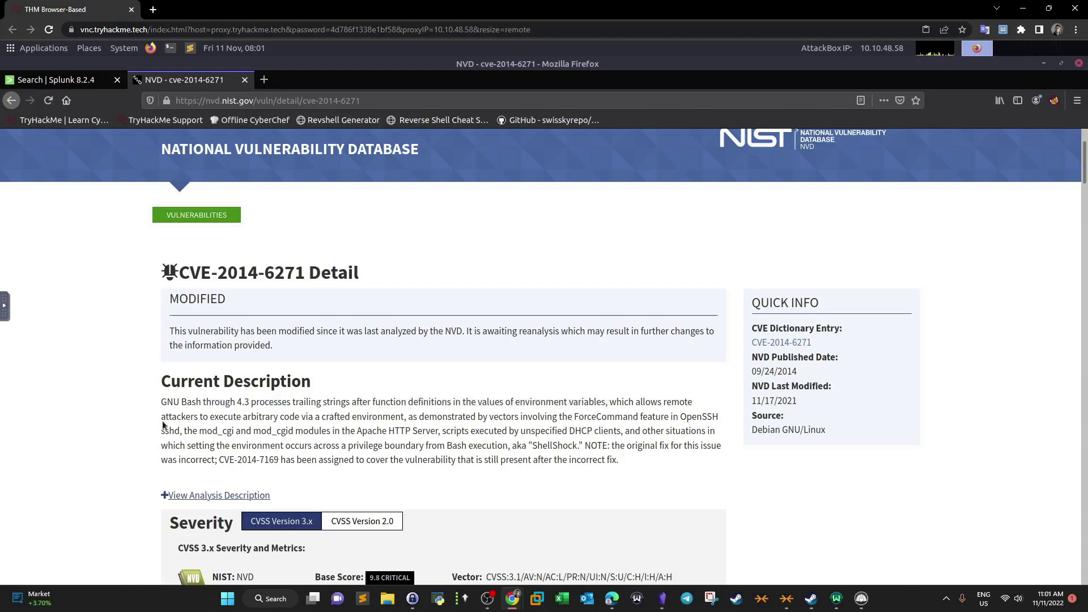
{"action": "left_click_drag", "start_coordinate": [172, 417], "coordinate": [710, 418]}
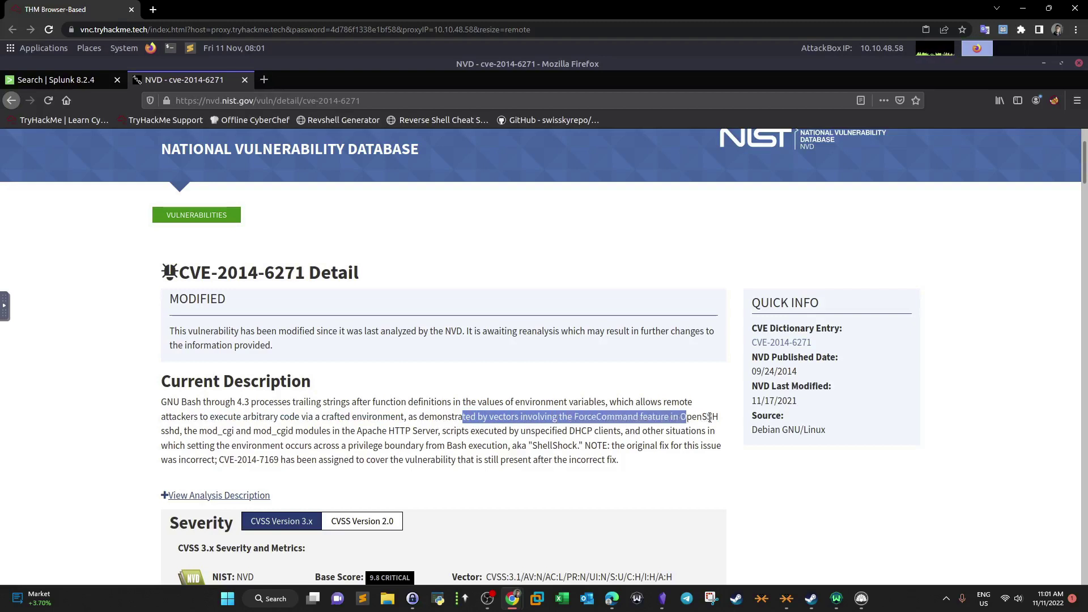
{"action": "left_click", "coordinate": [711, 417]}
{"action": "left_click_drag", "start_coordinate": [188, 430], "coordinate": [306, 432]}
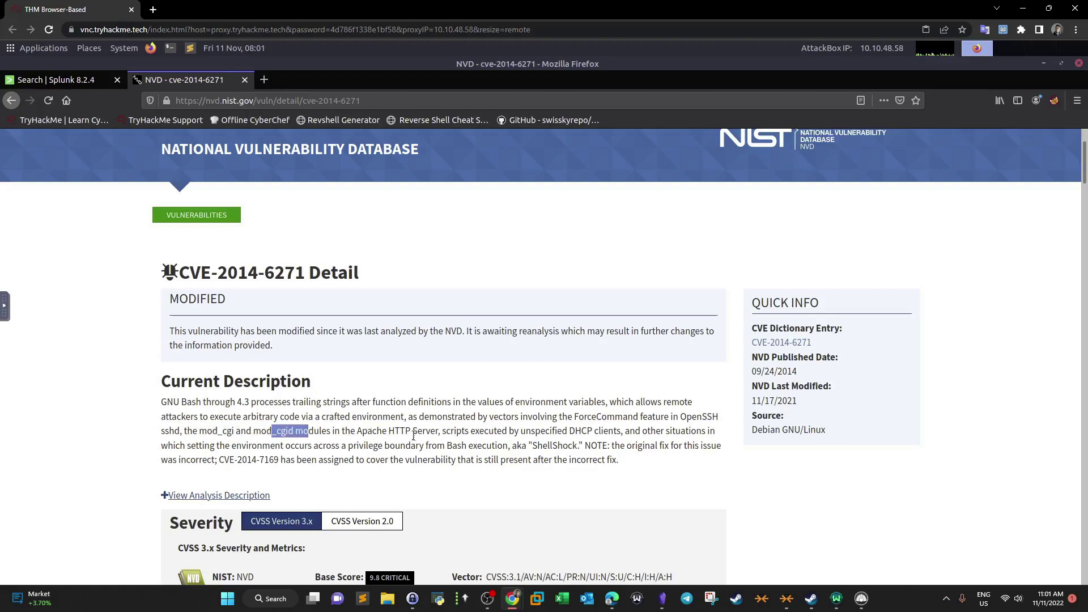
{"action": "left_click_drag", "start_coordinate": [413, 432], "coordinate": [361, 434]}
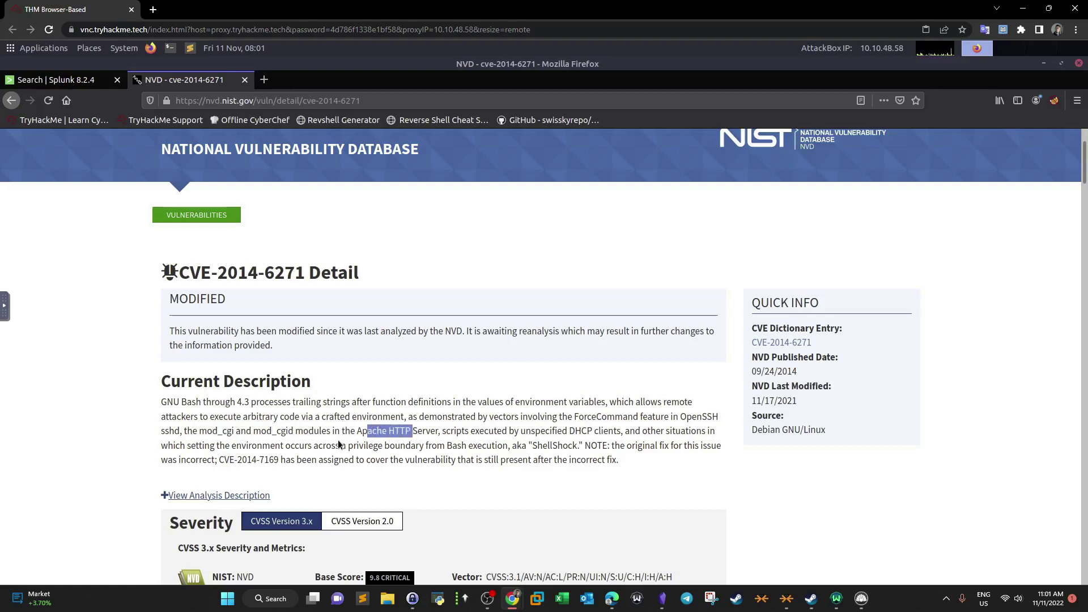
{"action": "scroll", "coordinate": [304, 449], "scroll_direction": "down", "scroll_amount": 5}
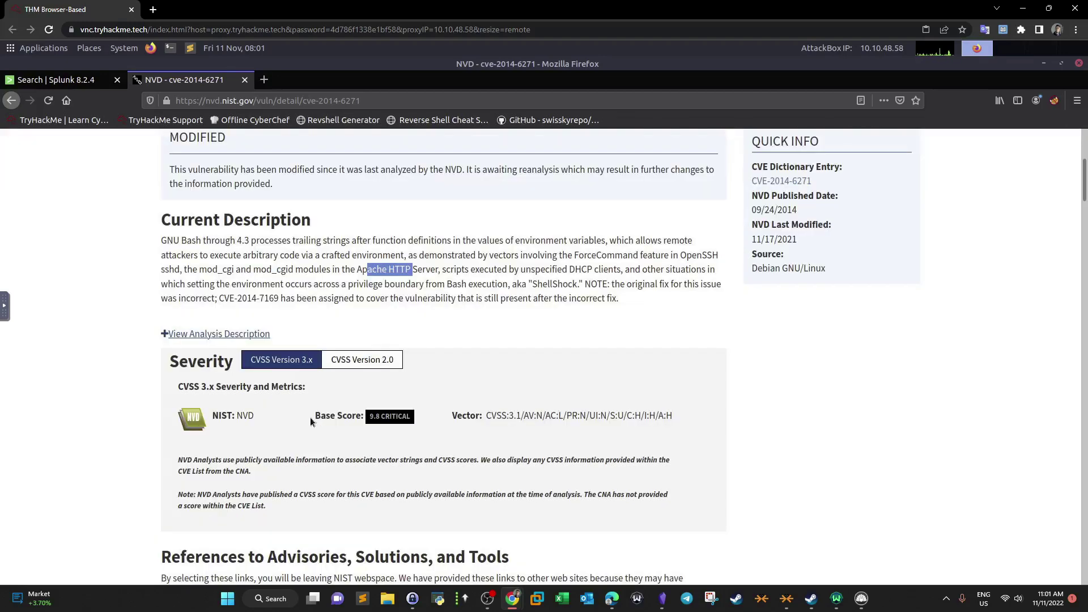
- Return to the Splunk results and look over the query and events for Attempted Administrator Privilege Gain
{"action": "left_click", "coordinate": [56, 80]}
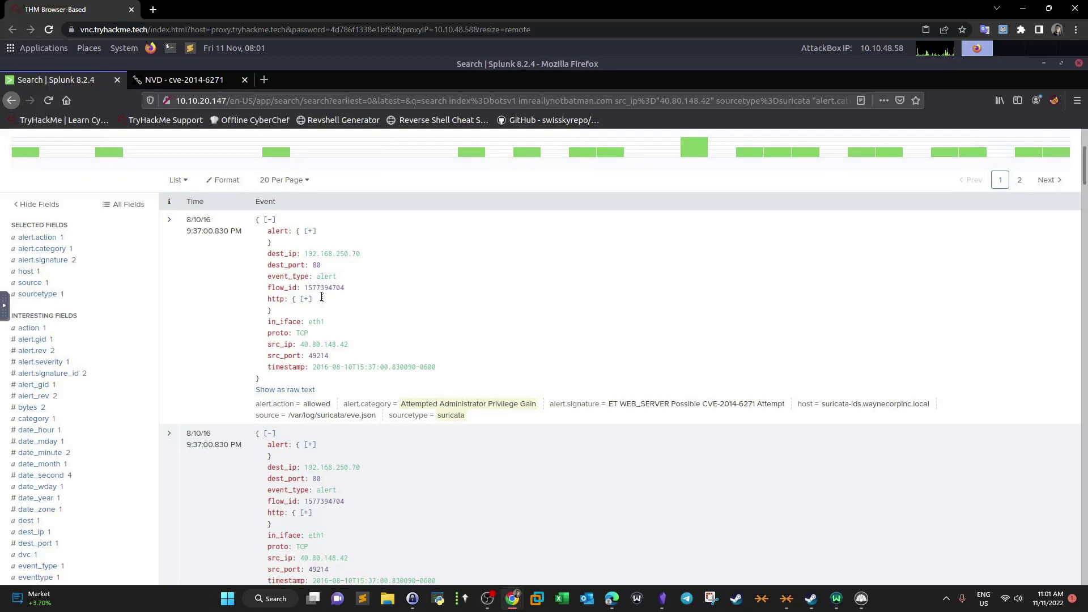
{"action": "scroll", "coordinate": [322, 297], "scroll_direction": "up", "scroll_amount": 5}
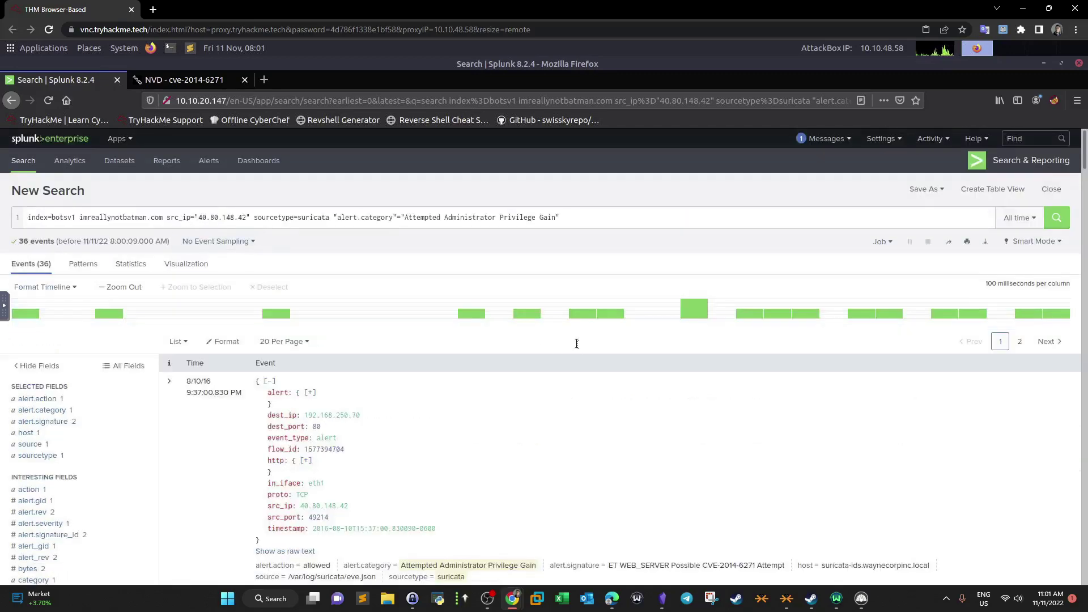
{"action": "scroll", "coordinate": [738, 561], "scroll_direction": "down", "scroll_amount": 3}
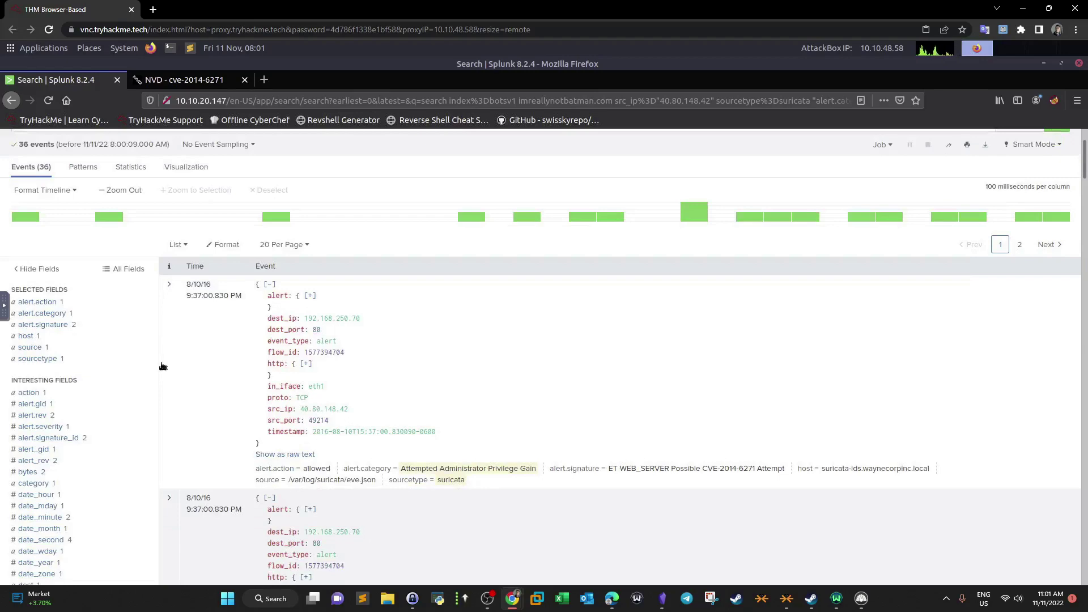
{"action": "left_click", "coordinate": [183, 80]}
{"action": "left_click", "coordinate": [66, 83]}
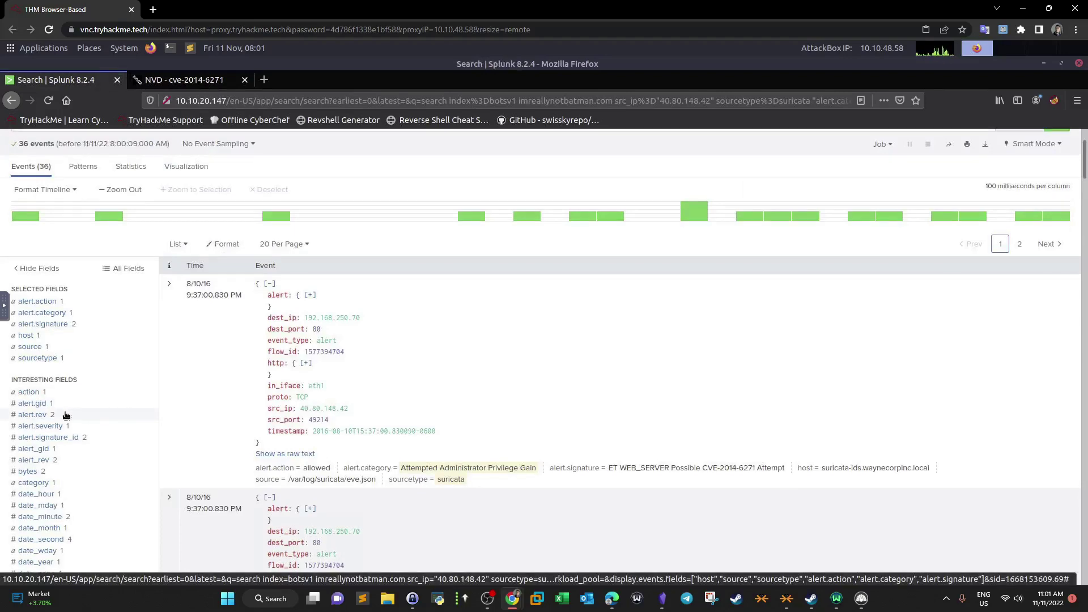
- Check the values of the http.http_user_agent and http_user_agent fields for the filtered Suricata events
{"action": "scroll", "coordinate": [67, 416], "scroll_direction": "down", "scroll_amount": 3}
{"action": "scroll", "coordinate": [67, 417], "scroll_direction": "down", "scroll_amount": 1}
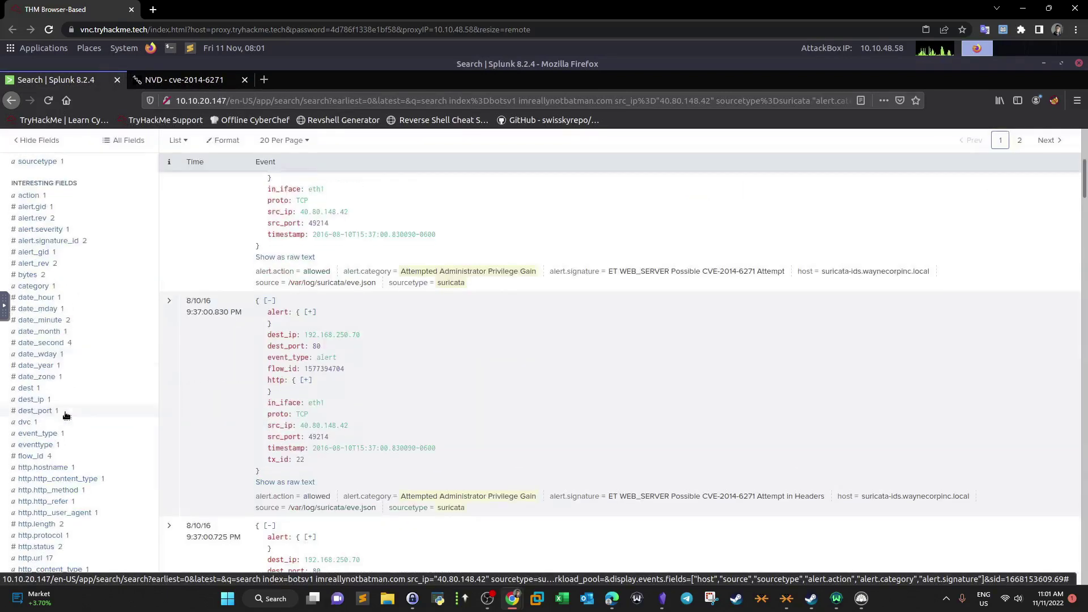
{"action": "scroll", "coordinate": [66, 416], "scroll_direction": "down", "scroll_amount": 1}
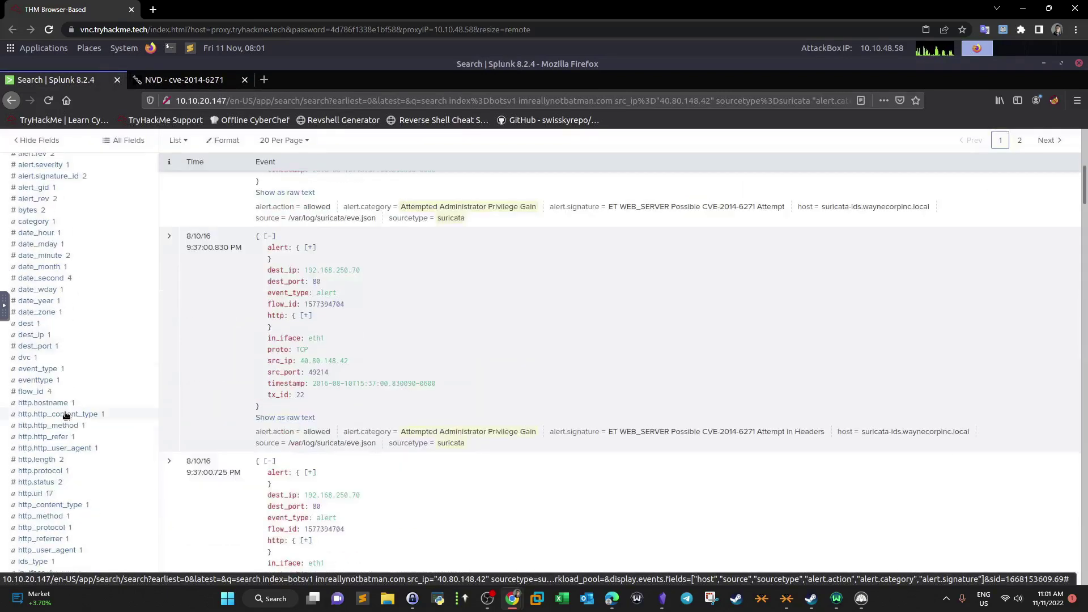
{"action": "left_click", "coordinate": [73, 449]}
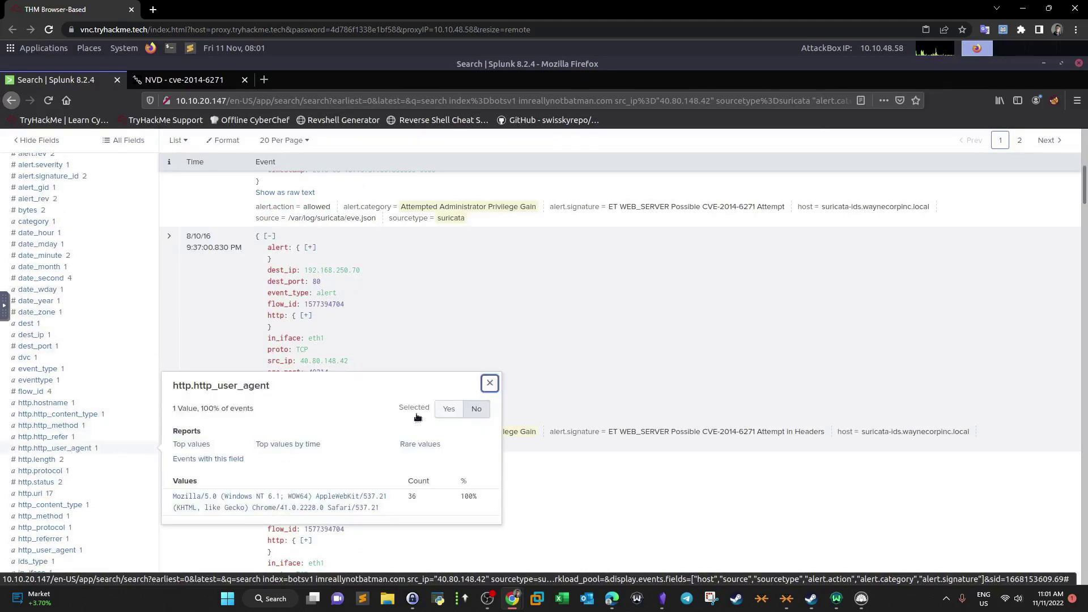
{"action": "left_click", "coordinate": [490, 383]}
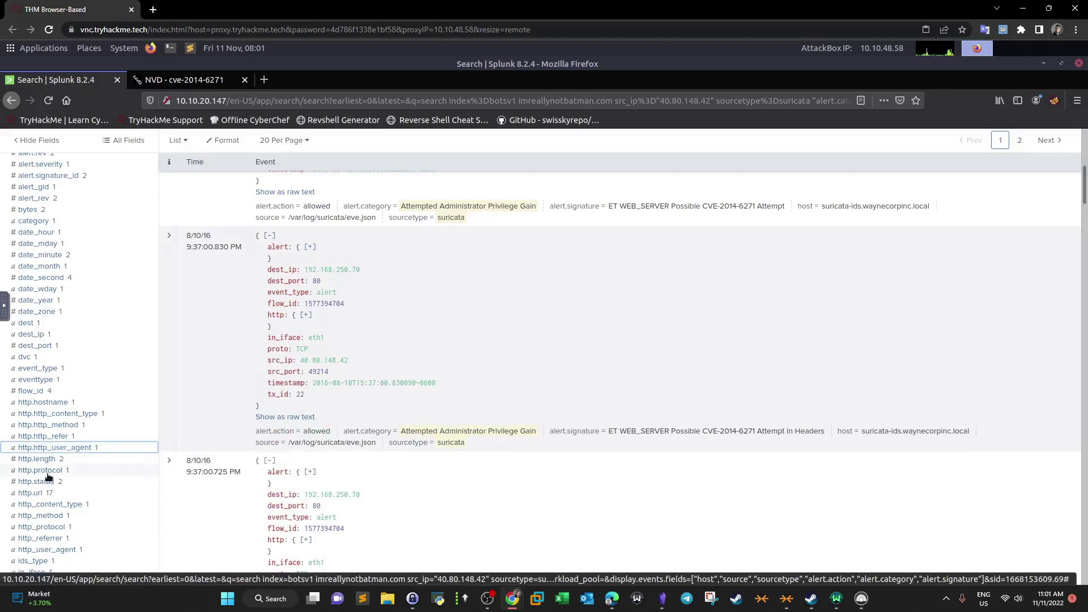
{"action": "scroll", "coordinate": [48, 478], "scroll_direction": "down", "scroll_amount": 1}
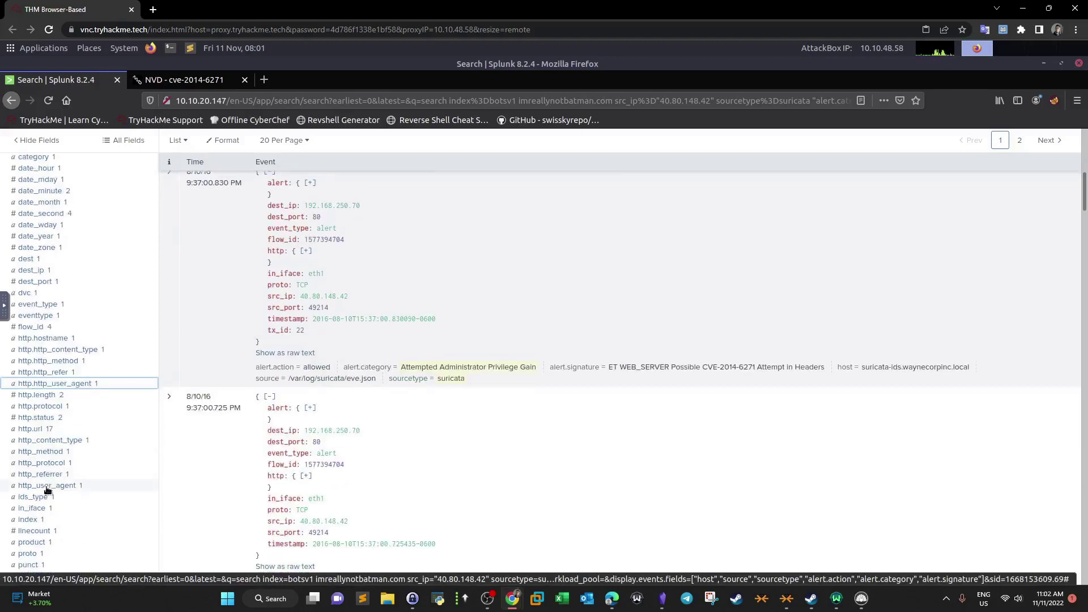
{"action": "left_click", "coordinate": [47, 486]}
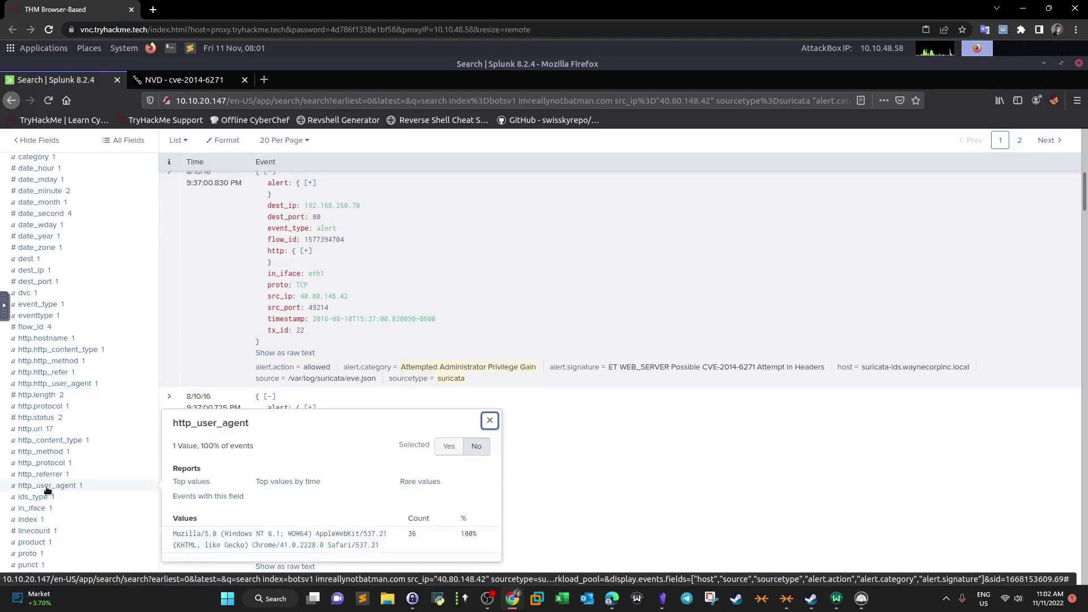
{"action": "left_click", "coordinate": [490, 420]}
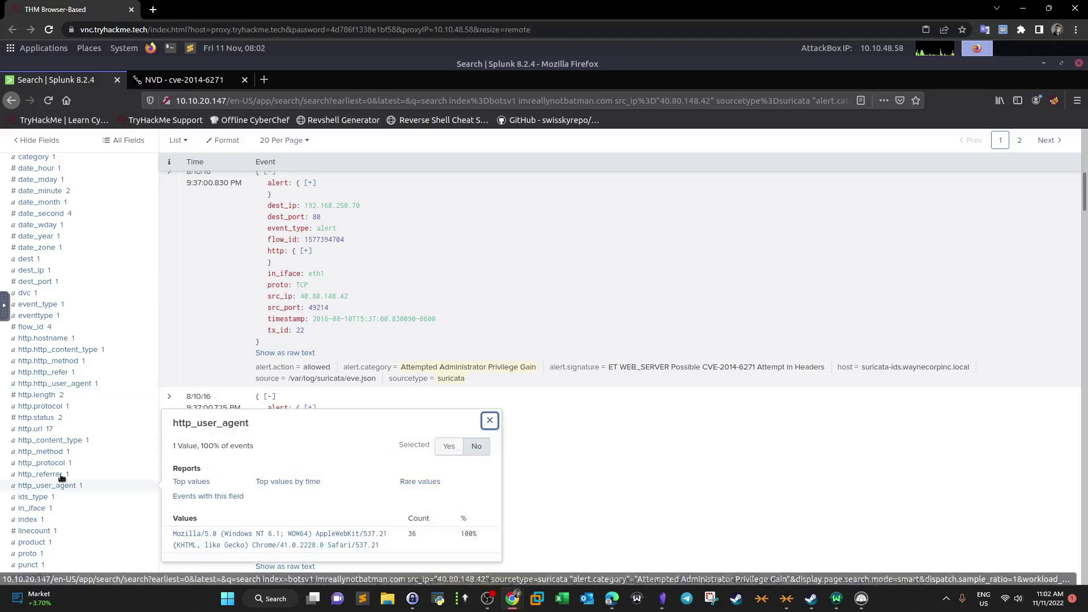
- Look through the remaining interesting fields and inspect the top values of the url field
{"action": "scroll", "coordinate": [48, 479], "scroll_direction": "down", "scroll_amount": 2}
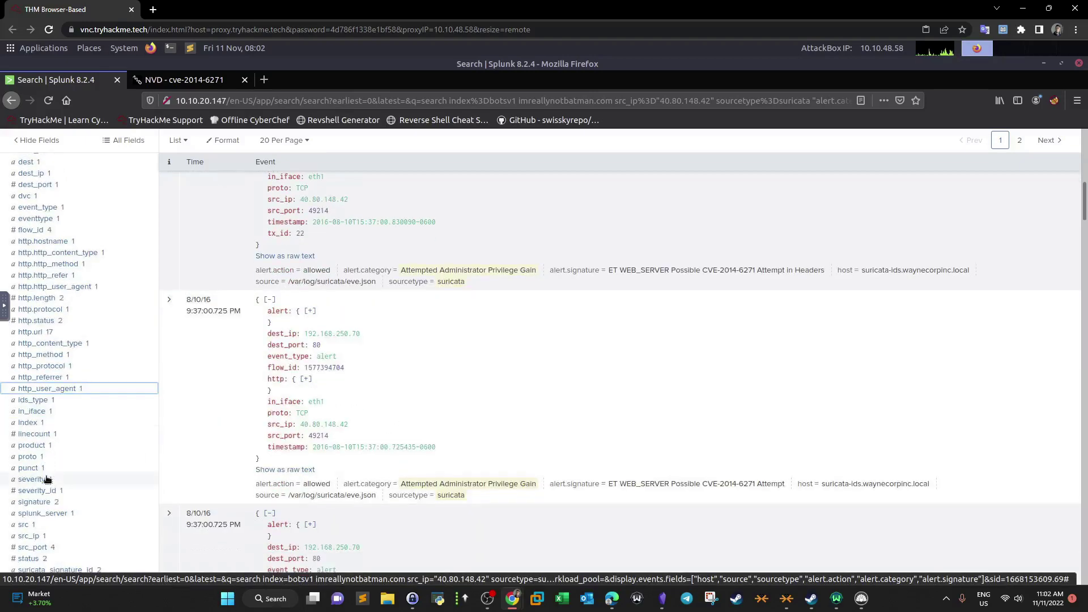
{"action": "scroll", "coordinate": [48, 488], "scroll_direction": "down", "scroll_amount": 2}
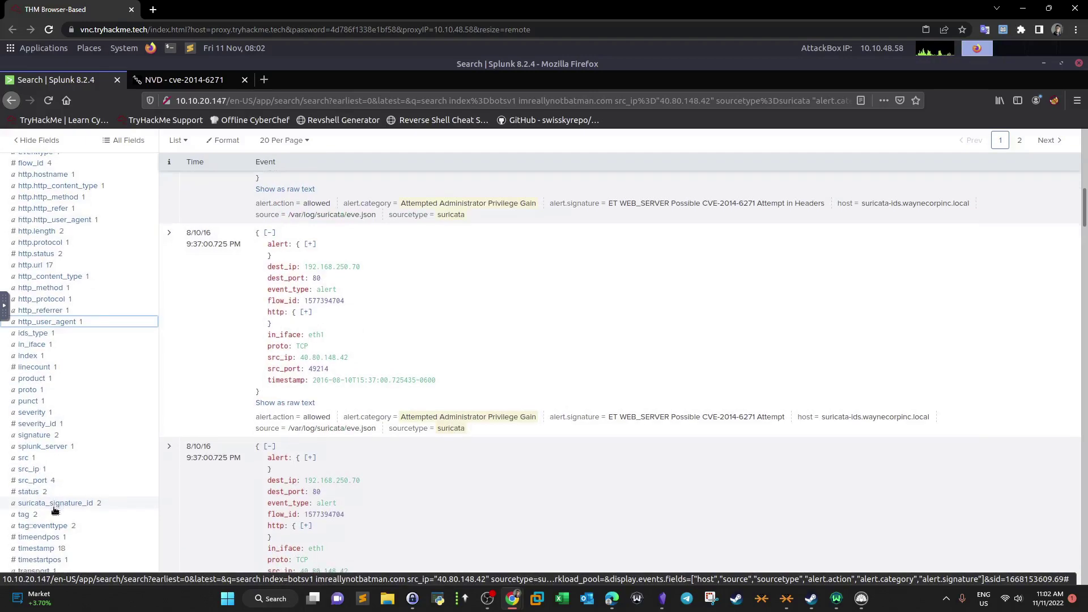
{"action": "scroll", "coordinate": [54, 507], "scroll_direction": "down", "scroll_amount": 2}
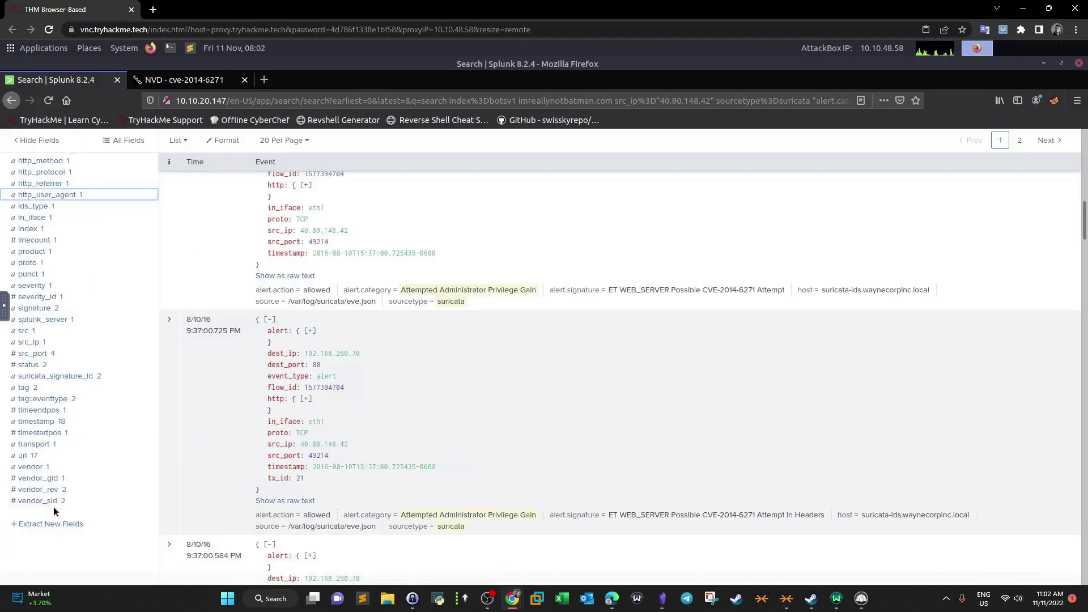
{"action": "left_click", "coordinate": [23, 456]}
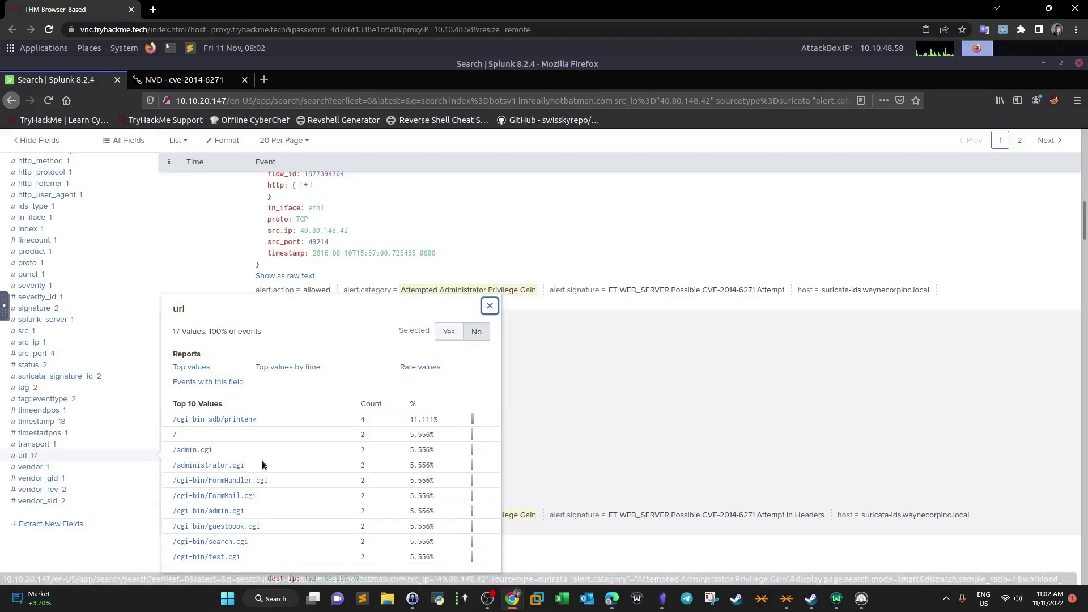
{"action": "scroll", "coordinate": [262, 463], "scroll_direction": "down", "scroll_amount": 1}
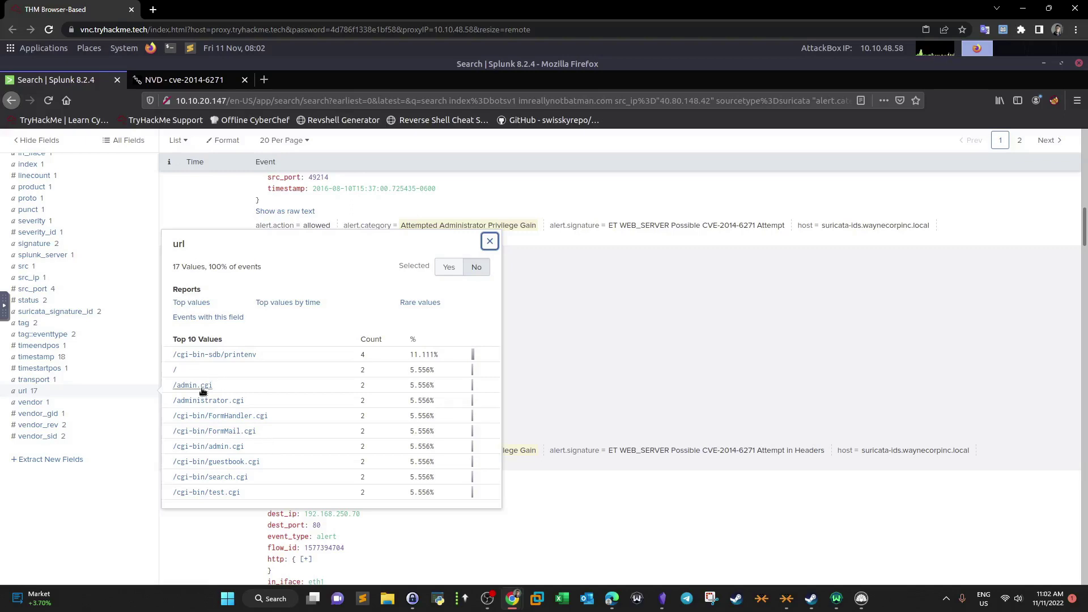
{"action": "left_click", "coordinate": [155, 283]}
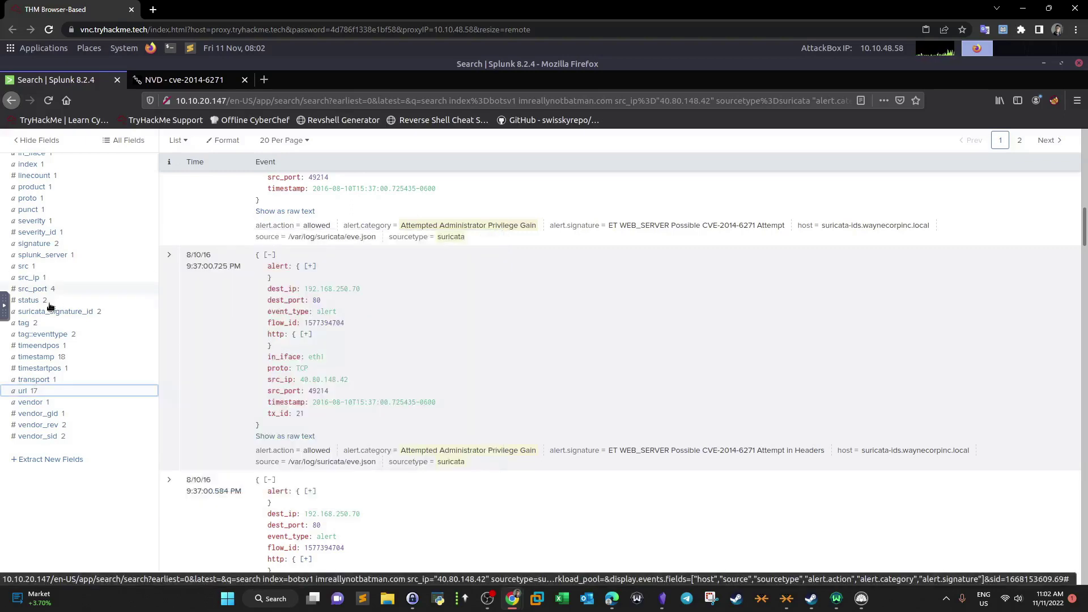
- Inspect the top values of the http.url field and return to the search query
{"action": "scroll", "coordinate": [59, 348], "scroll_direction": "up", "scroll_amount": 1}
{"action": "scroll", "coordinate": [59, 349], "scroll_direction": "up", "scroll_amount": 1}
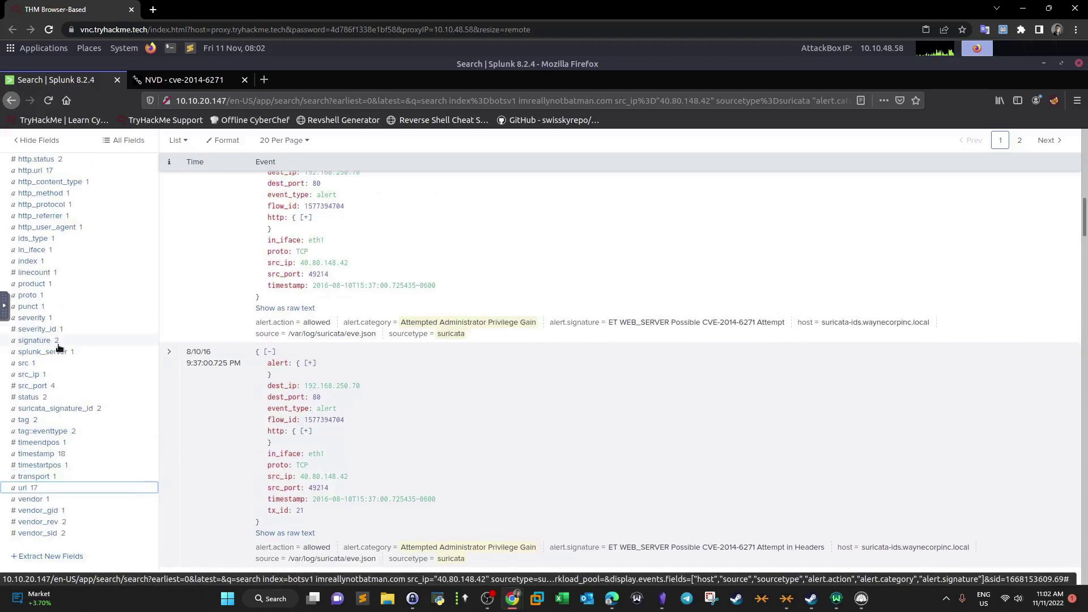
{"action": "scroll", "coordinate": [59, 349], "scroll_direction": "up", "scroll_amount": 3}
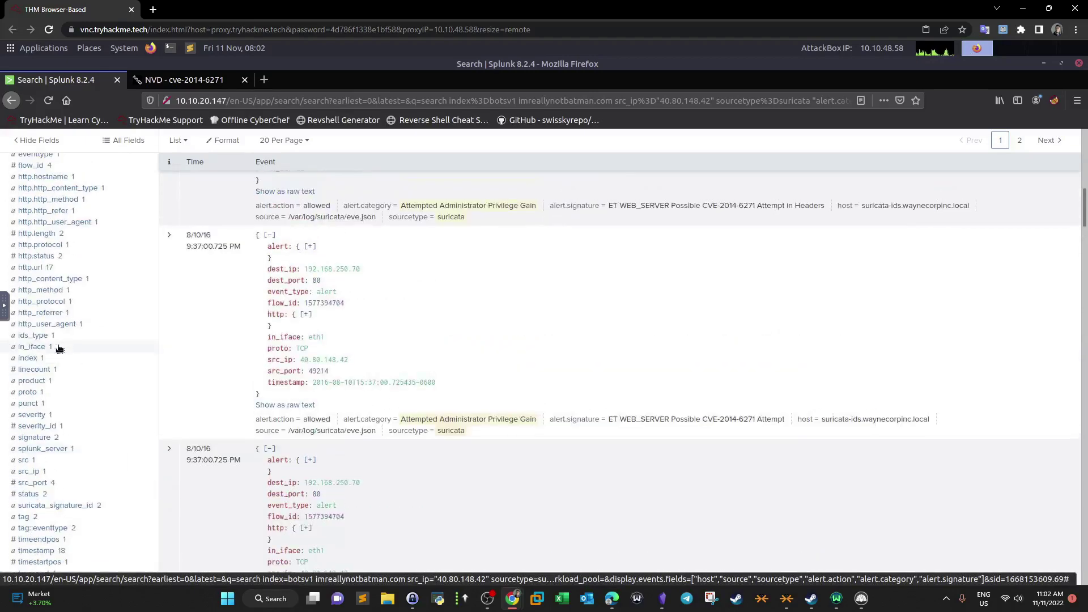
{"action": "left_click", "coordinate": [32, 269]}
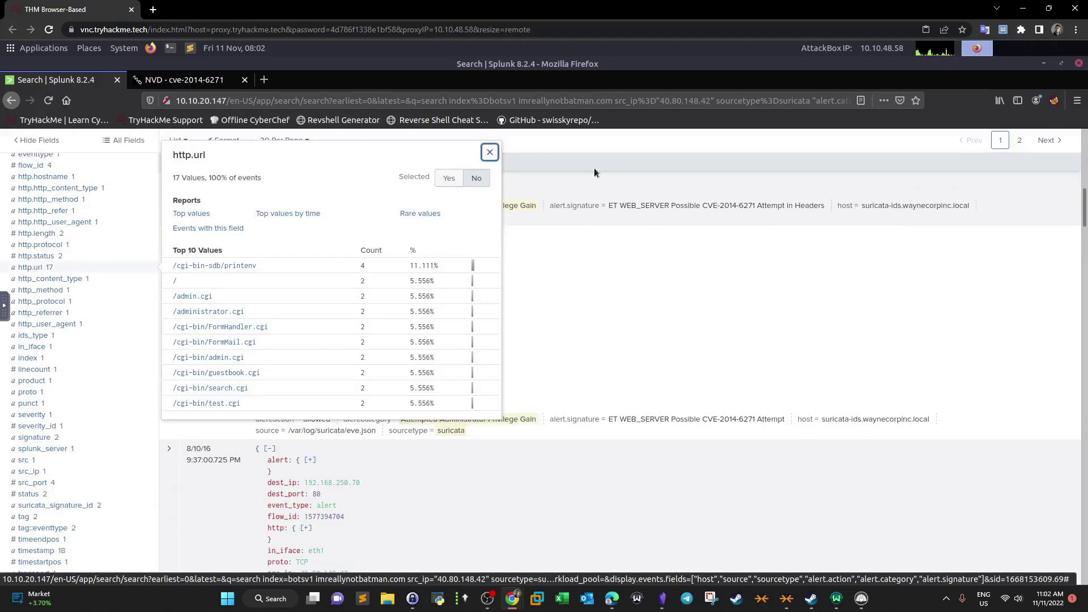
{"action": "left_click", "coordinate": [491, 153]}
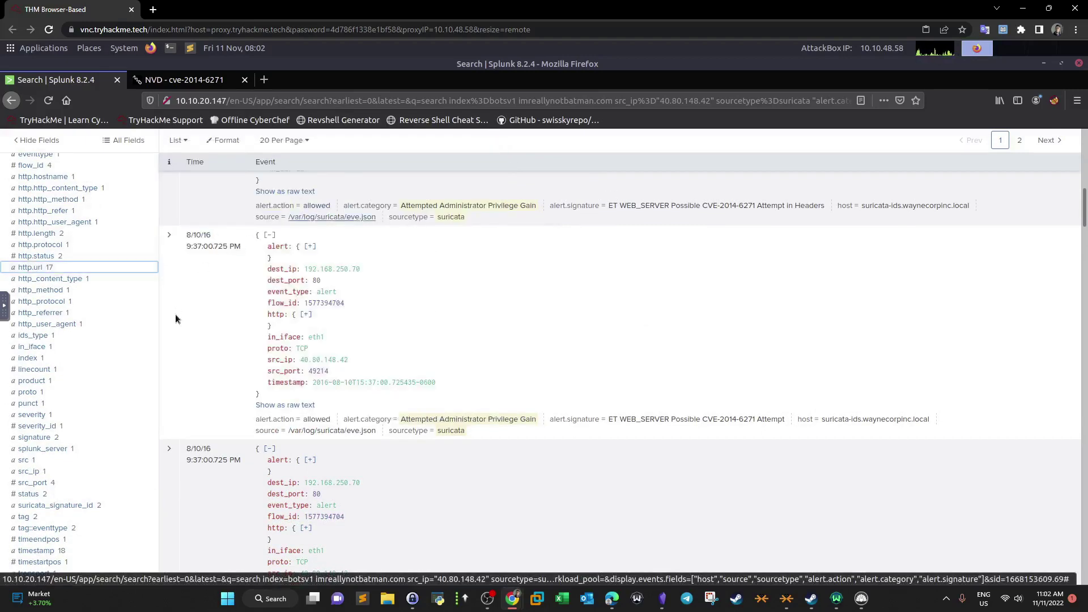
{"action": "scroll", "coordinate": [176, 327], "scroll_direction": "up", "scroll_amount": 5}
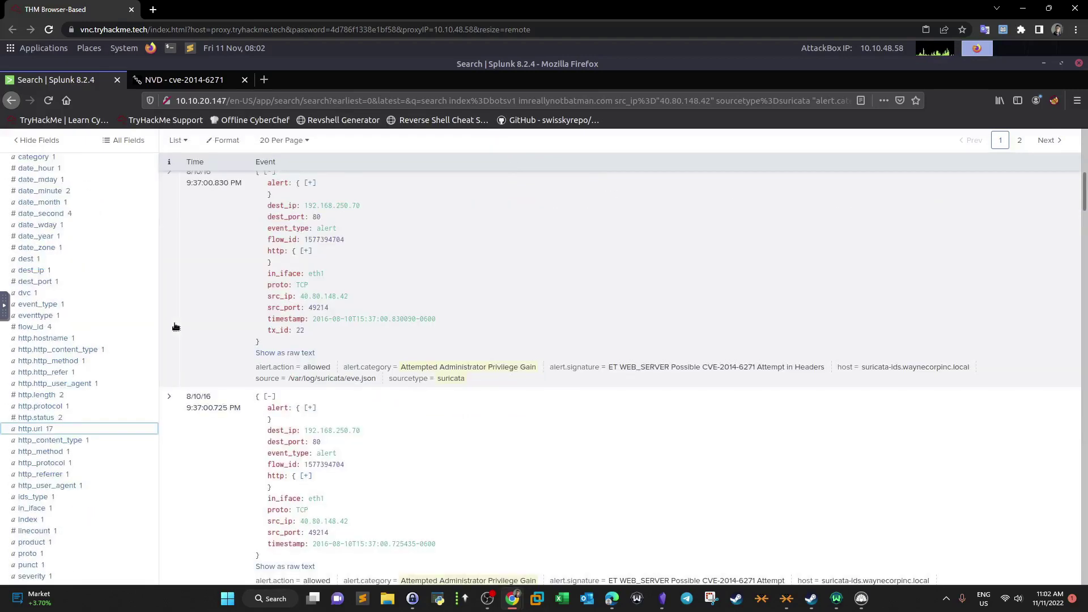
{"action": "scroll", "coordinate": [175, 327], "scroll_direction": "up", "scroll_amount": 5}
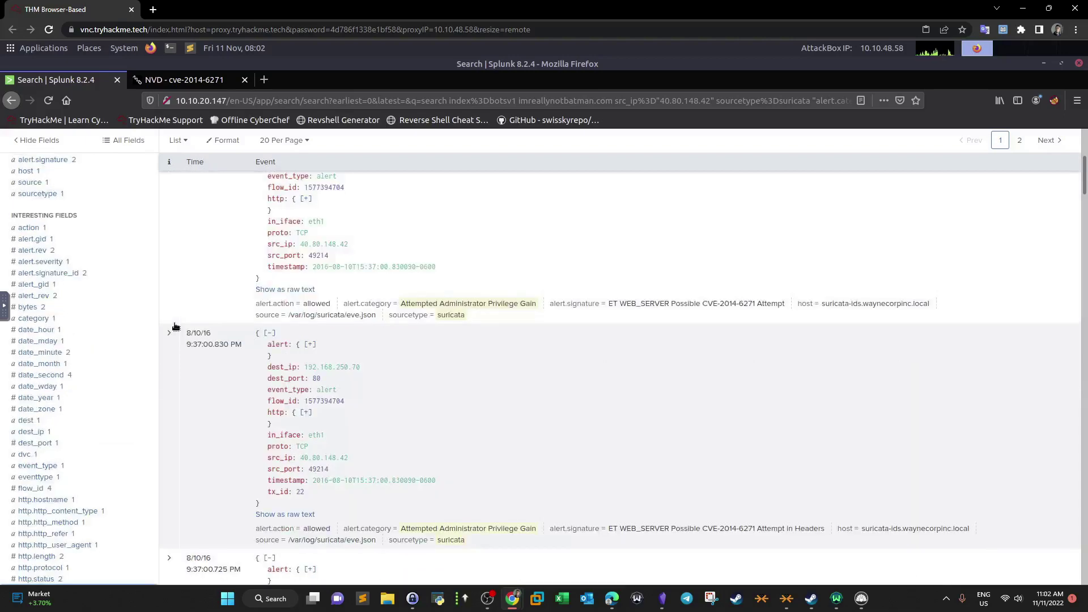
{"action": "scroll", "coordinate": [175, 327], "scroll_direction": "up", "scroll_amount": 4}
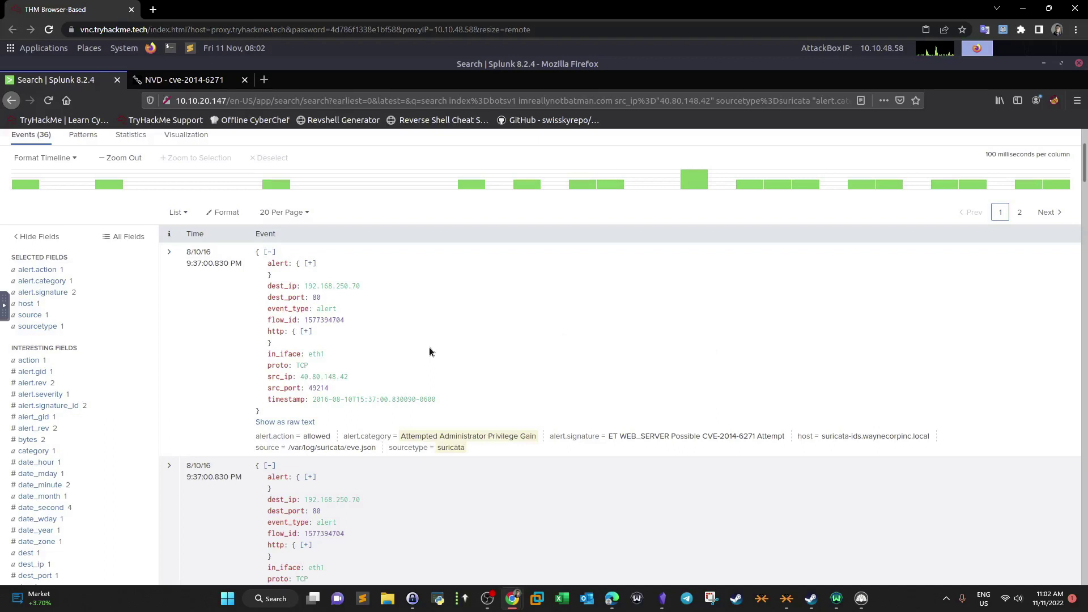
{"action": "scroll", "coordinate": [431, 352], "scroll_direction": "up", "scroll_amount": 3}
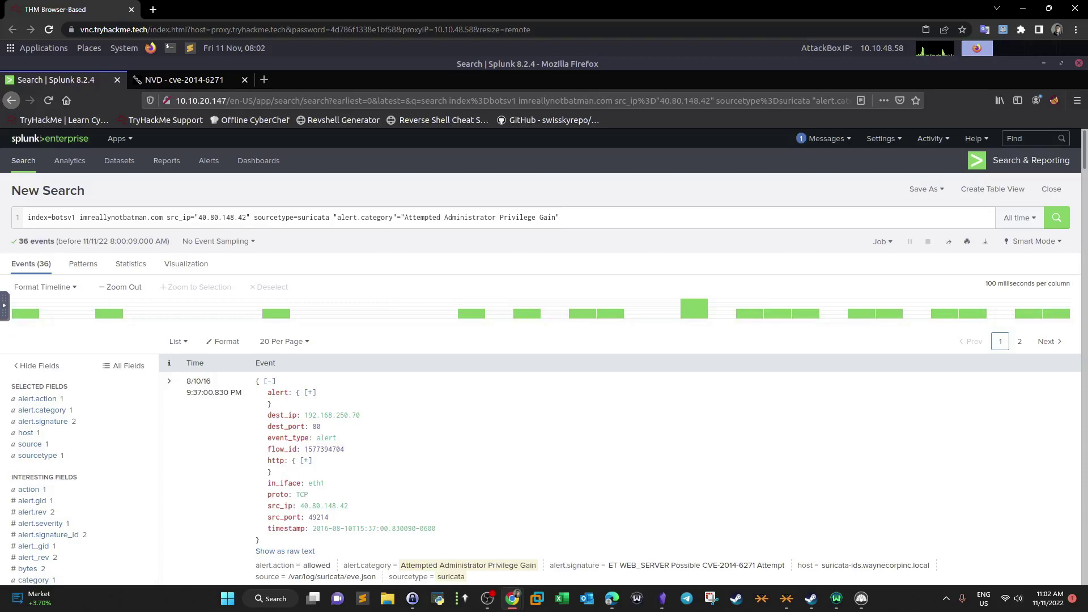
- Switch to the TryHackMe room and read the questions about the CVE value, the CMS and the attacker's web scanner
{"action": "key", "text": "alt+Tab"}
{"action": "double_click", "coordinate": [505, 132]}
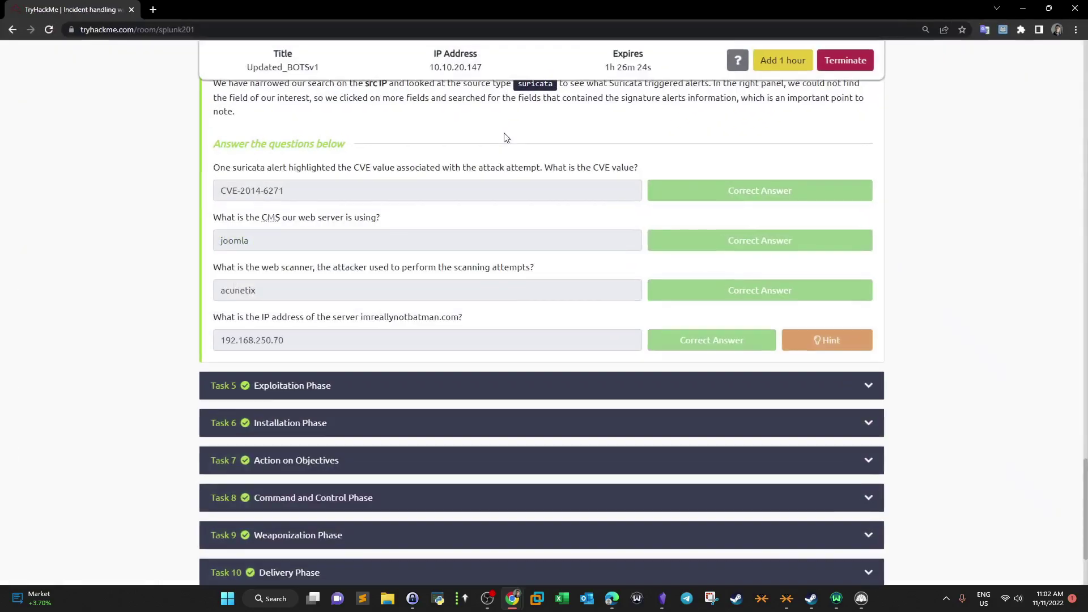
{"action": "left_click_drag", "start_coordinate": [215, 167], "coordinate": [613, 170]}
{"action": "left_click_drag", "start_coordinate": [460, 188], "coordinate": [386, 220]}
{"action": "left_click_drag", "start_coordinate": [295, 246], "coordinate": [530, 270]}
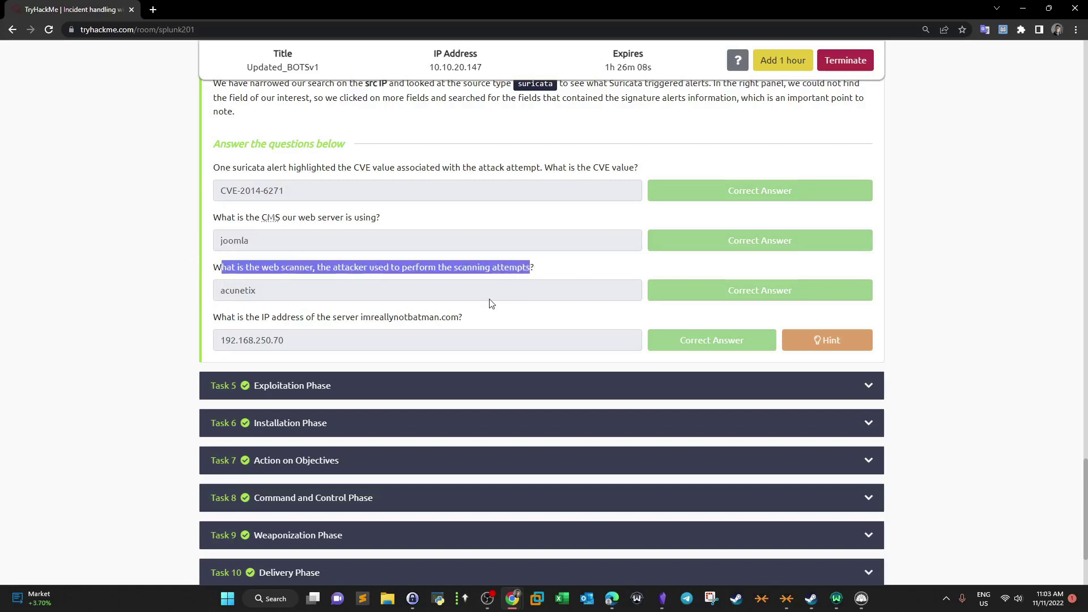
- Read the question about the IP address of the server imreallynotbatman.com and review the answers for the IP address and web scanner
{"action": "left_click_drag", "start_coordinate": [214, 318], "coordinate": [407, 319]}
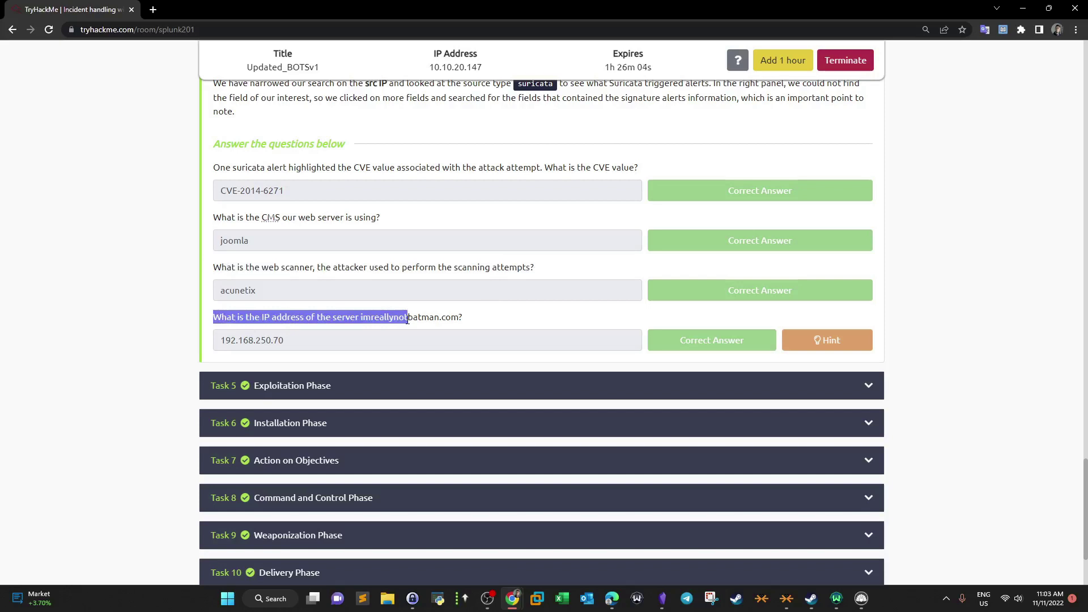
{"action": "left_click", "coordinate": [425, 327]}
{"action": "left_click_drag", "start_coordinate": [471, 319], "coordinate": [361, 328]}
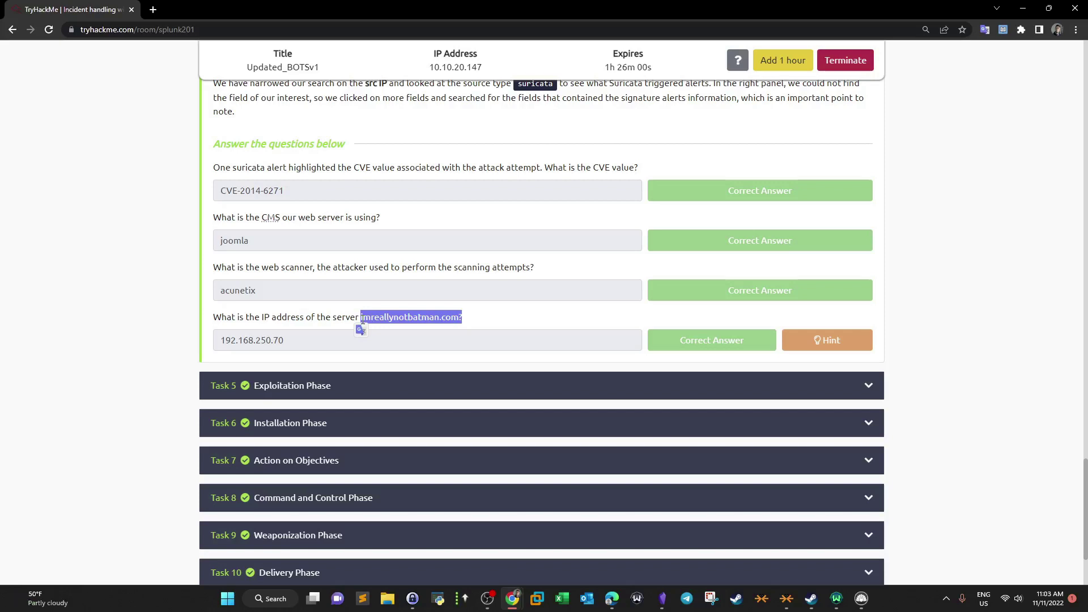
{"action": "left_click", "coordinate": [414, 293]}
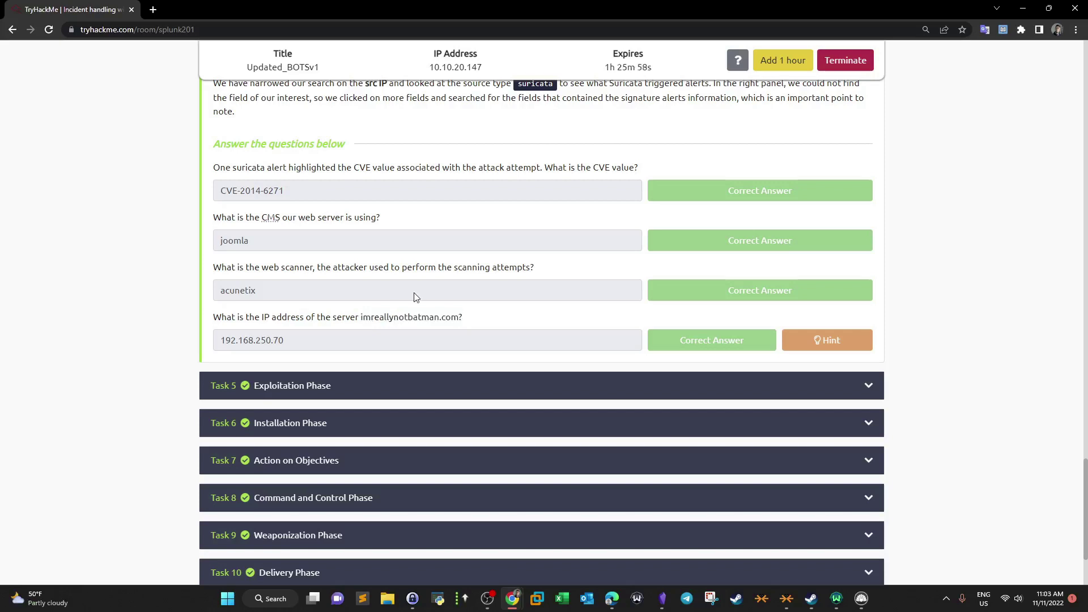
{"action": "left_click_drag", "start_coordinate": [290, 342], "coordinate": [238, 346]}
{"action": "left_click", "coordinate": [423, 296]}
{"action": "left_click_drag", "start_coordinate": [289, 300], "coordinate": [220, 303]}
- Return to Splunk, remove the alert.category filter from the query and rerun the search with only sourcetype=suricata for source 40.80.148.42
{"action": "key", "text": "alt+Tab"}
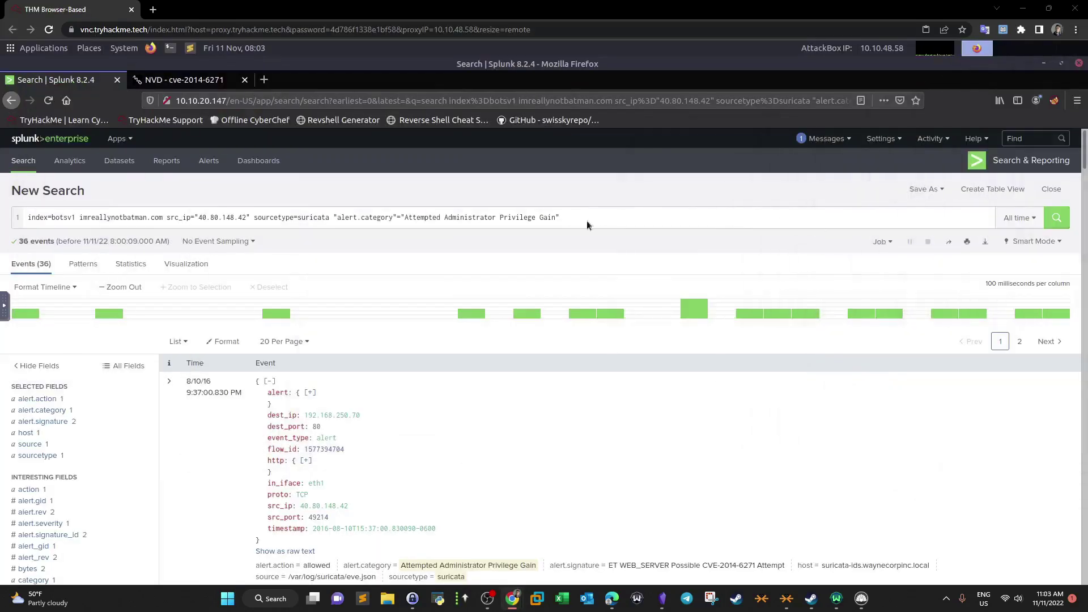
{"action": "left_click", "coordinate": [328, 218]}
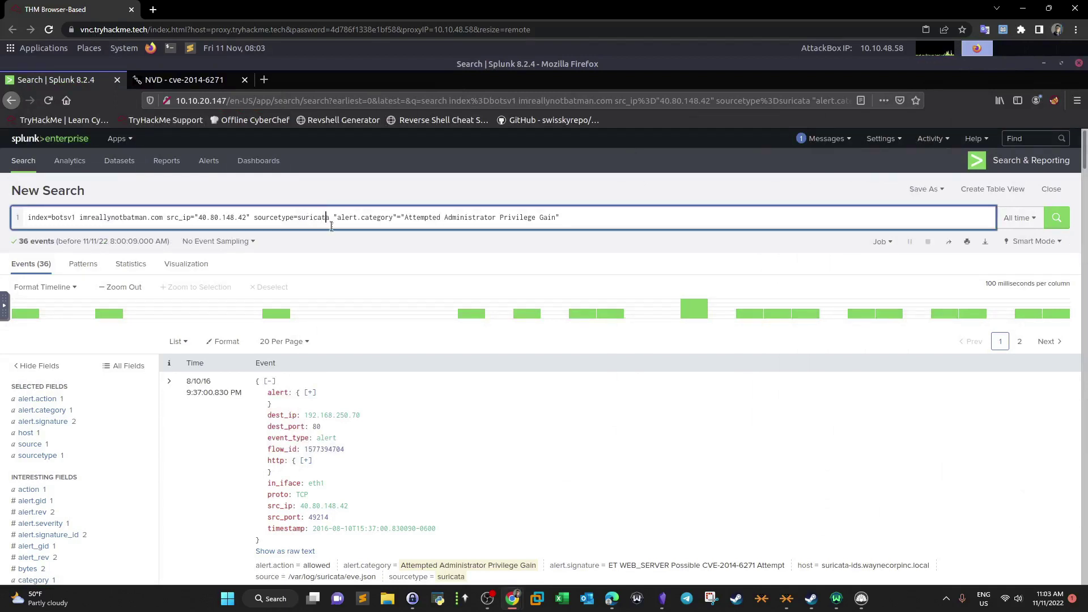
{"action": "left_click_drag", "start_coordinate": [337, 219], "coordinate": [577, 217]}
{"action": "key", "text": "BackSpace"}
{"action": "key", "text": "BackSpace"}
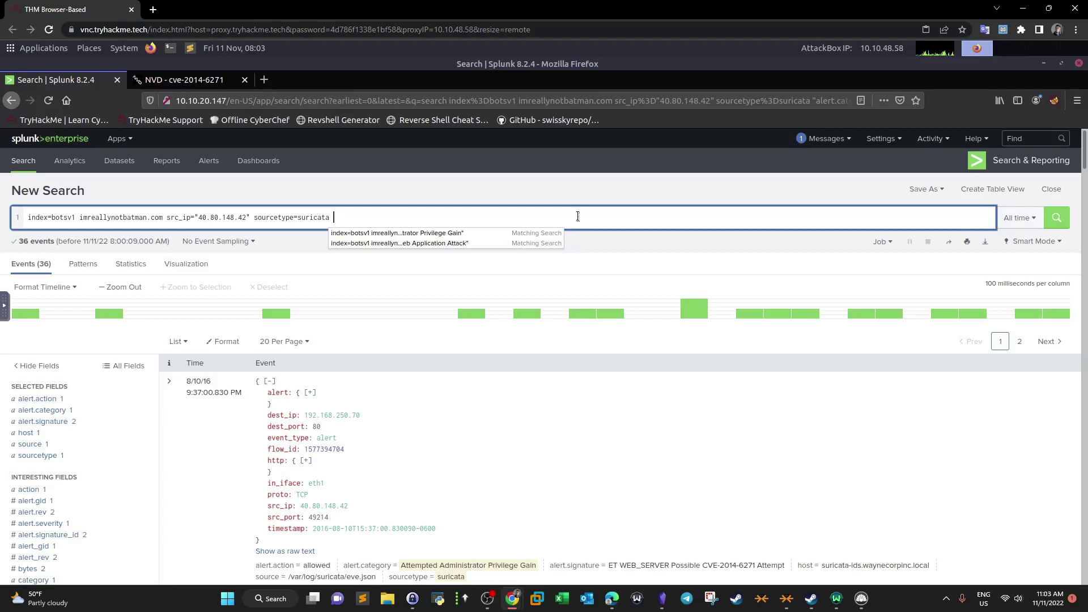
{"action": "key", "text": "Return"}
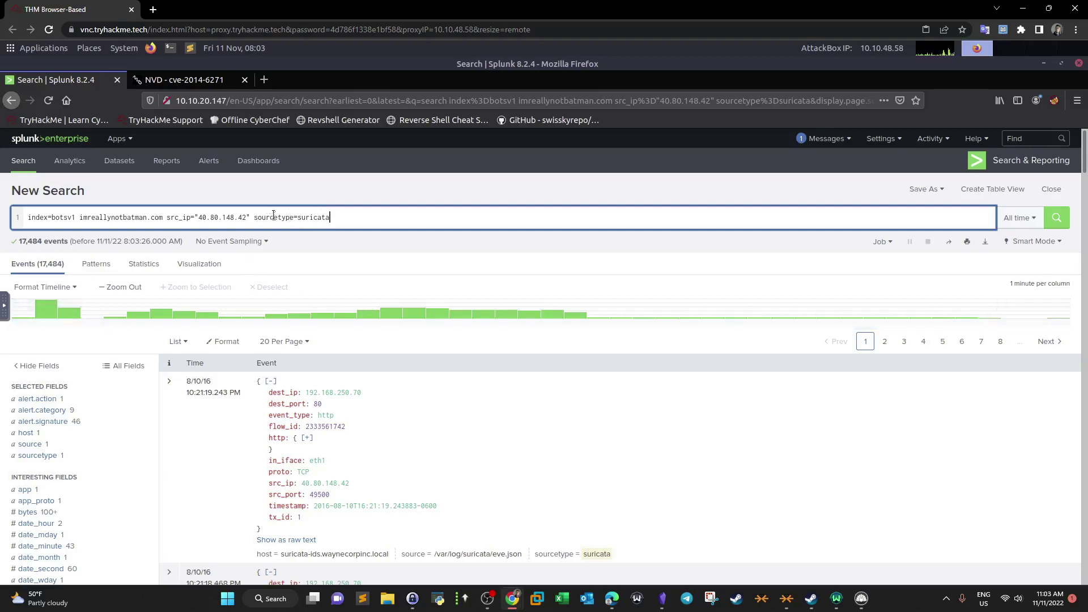
{"action": "left_click_drag", "start_coordinate": [329, 218], "coordinate": [274, 218]}
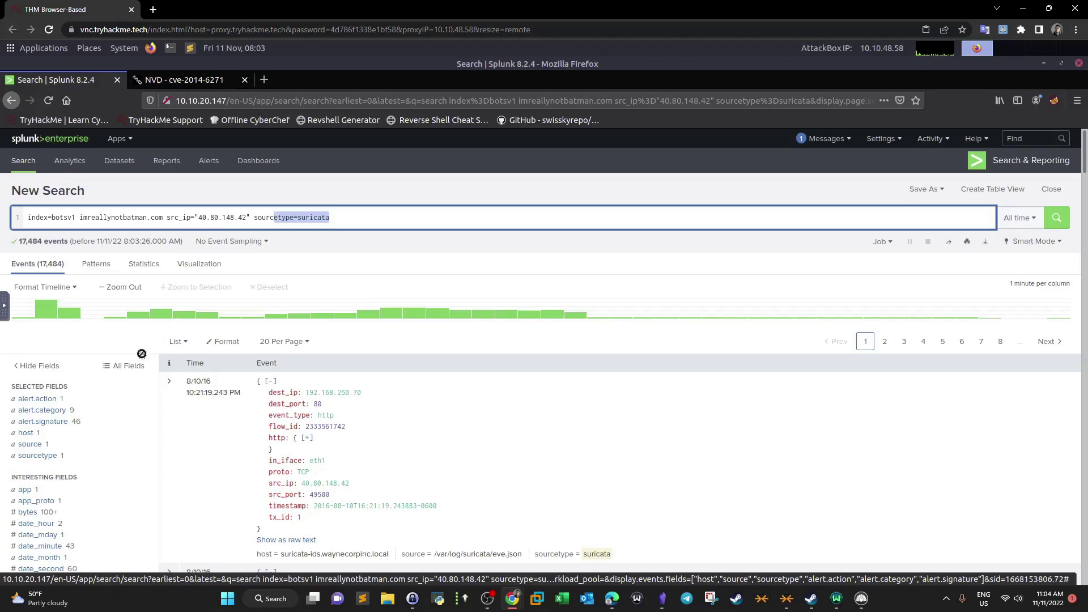
- Inspect the top values of the http_user_agent field for traces of the attacker's web scanner and close the field summary
{"action": "left_click", "coordinate": [343, 221]}
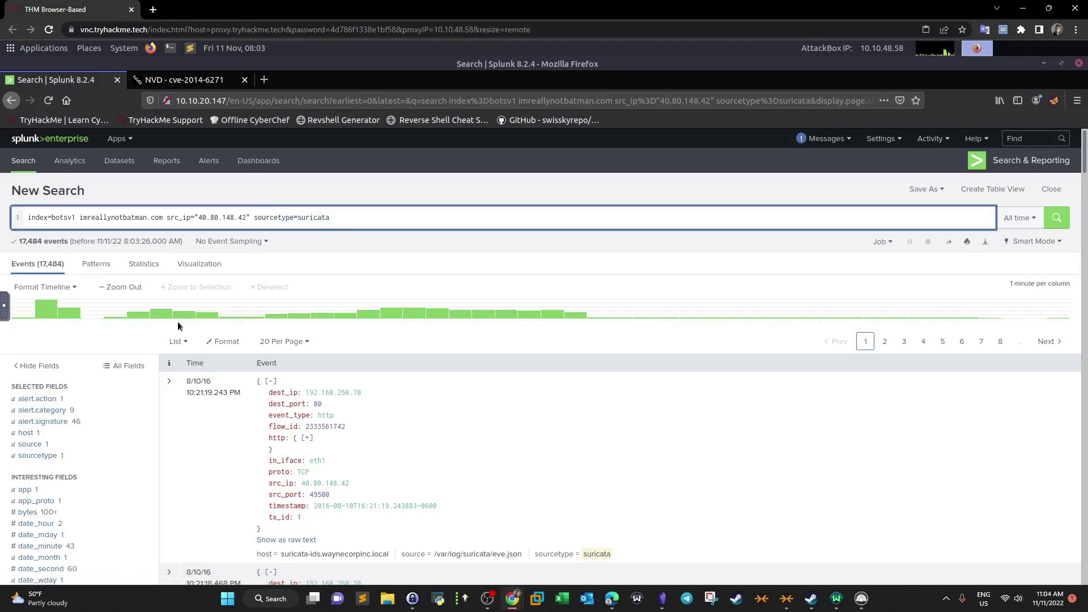
{"action": "scroll", "coordinate": [113, 332], "scroll_direction": "down", "scroll_amount": 2}
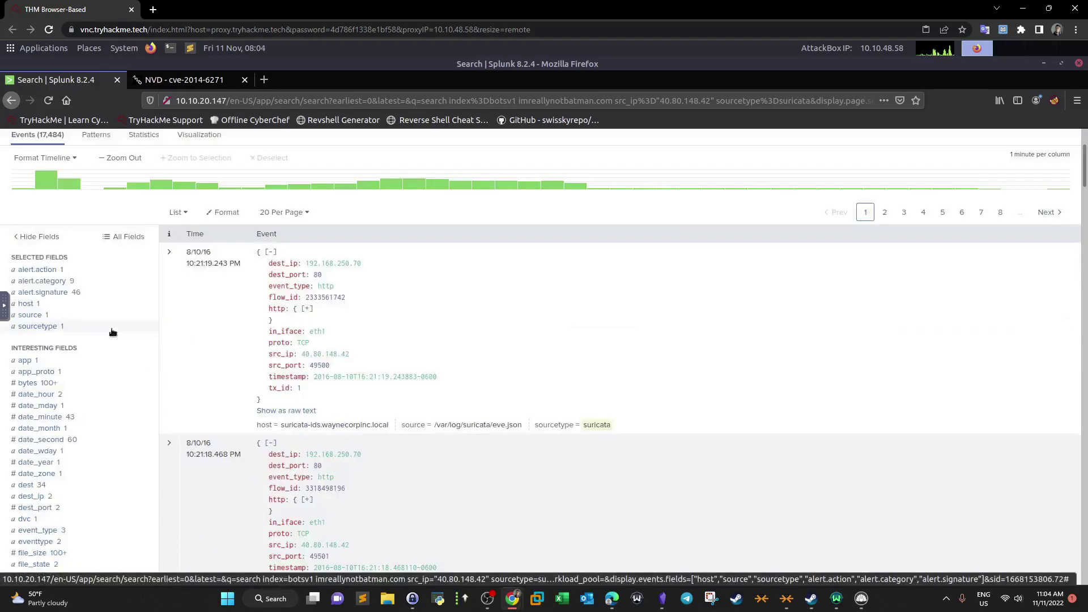
{"action": "scroll", "coordinate": [113, 333], "scroll_direction": "down", "scroll_amount": 2}
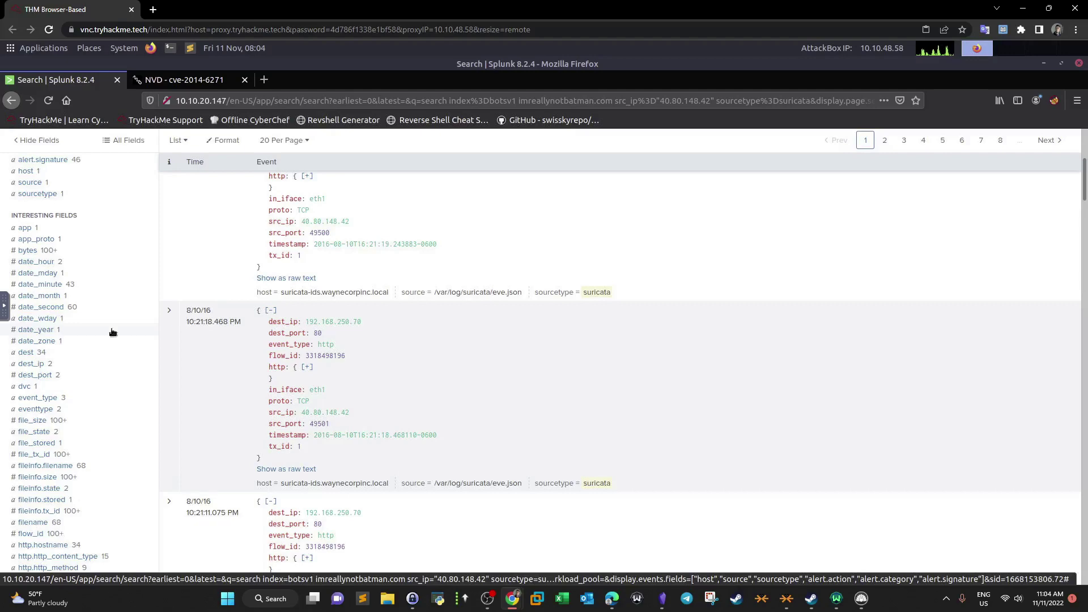
{"action": "scroll", "coordinate": [113, 333], "scroll_direction": "down", "scroll_amount": 2}
{"action": "scroll", "coordinate": [113, 333], "scroll_direction": "down", "scroll_amount": 1}
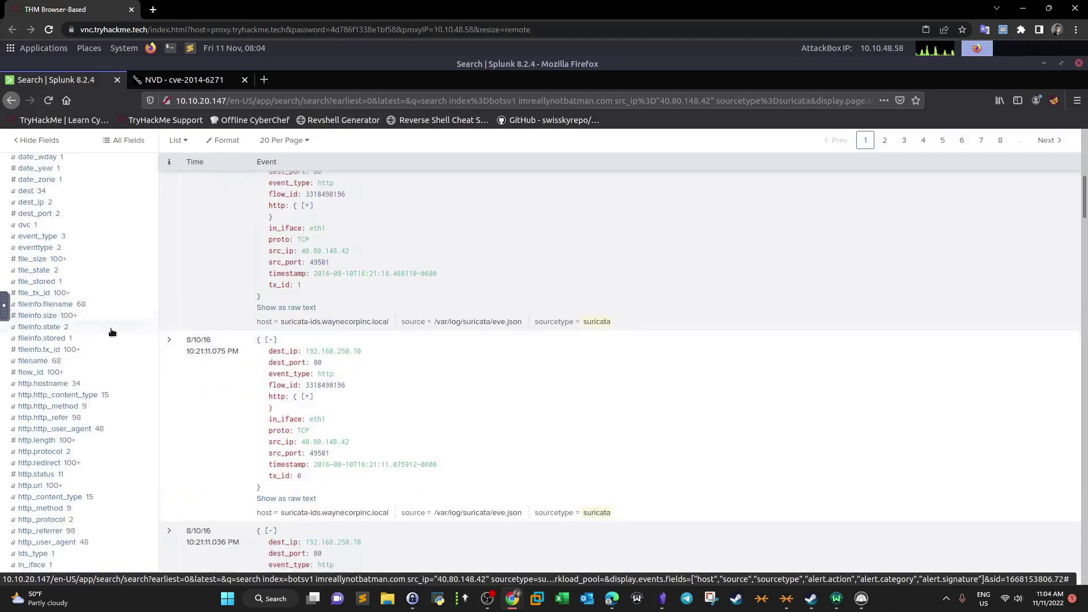
{"action": "scroll", "coordinate": [113, 332], "scroll_direction": "down", "scroll_amount": 1}
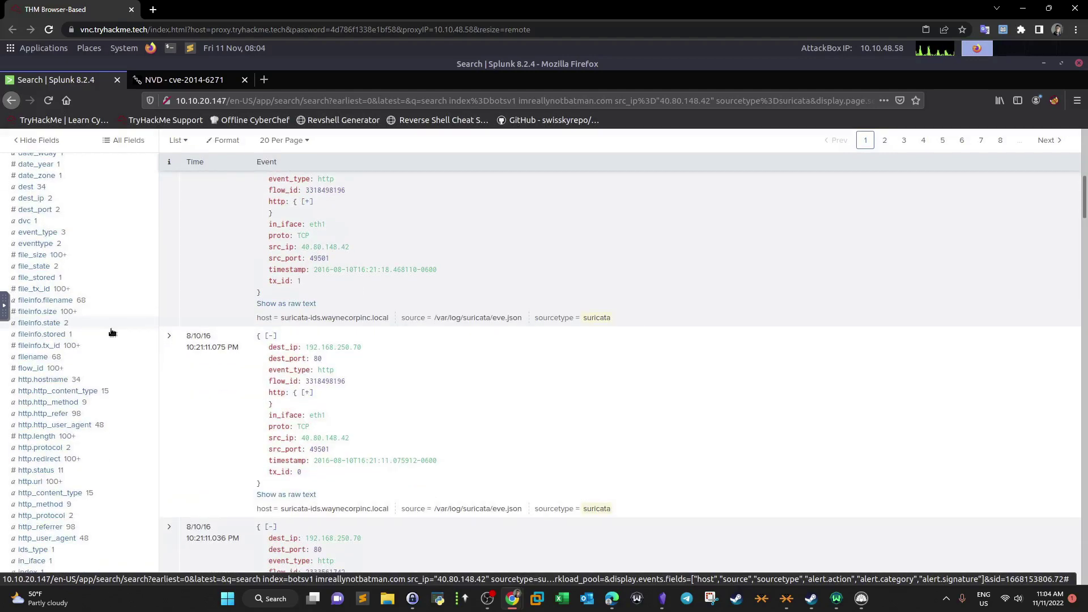
{"action": "scroll", "coordinate": [113, 332], "scroll_direction": "down", "scroll_amount": 2}
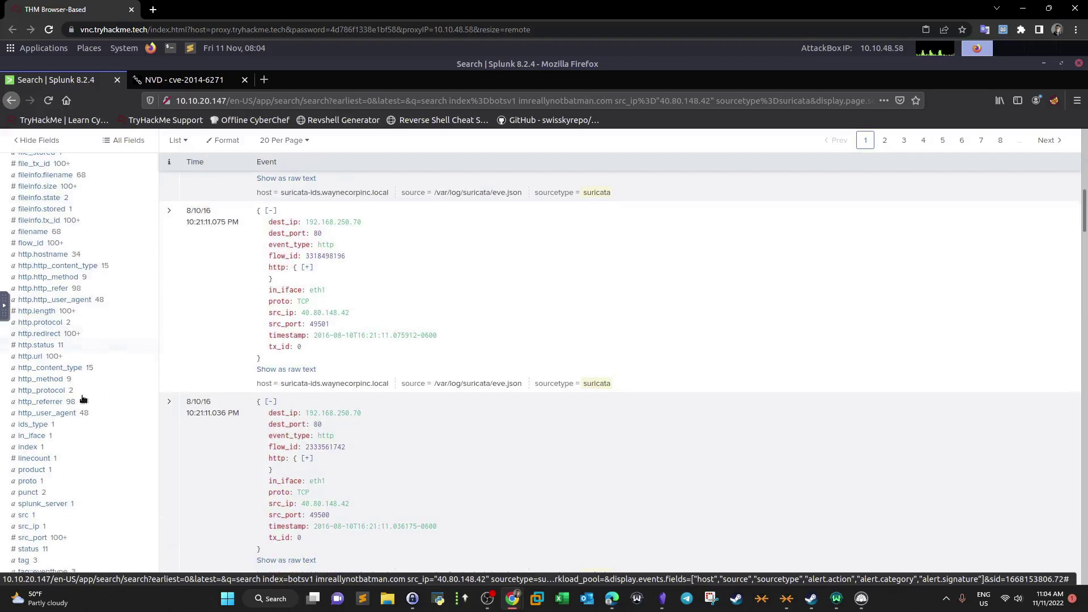
{"action": "left_click", "coordinate": [47, 413]}
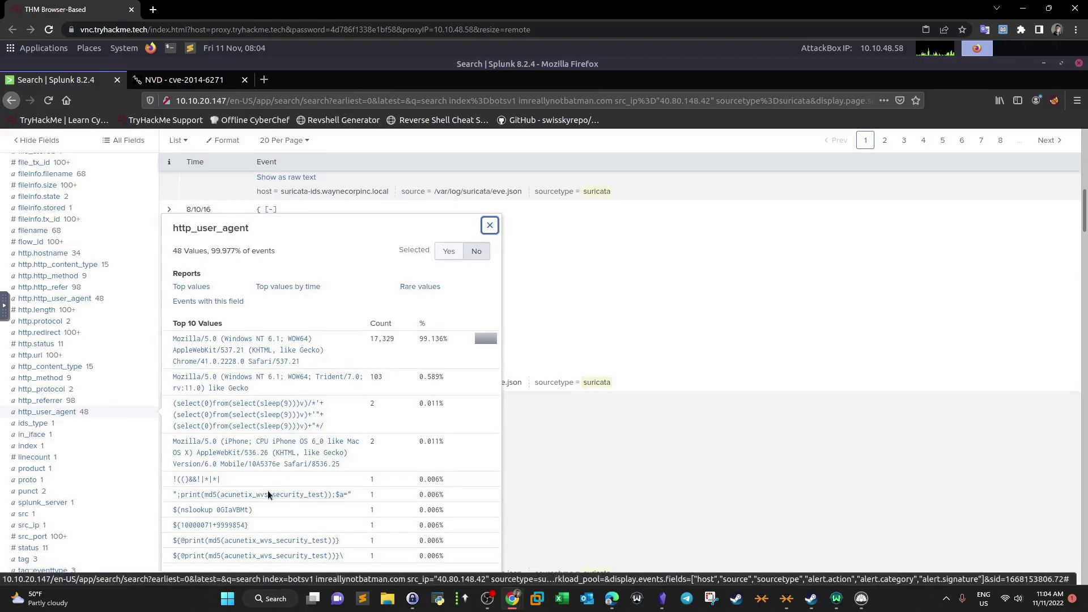
{"action": "scroll", "coordinate": [268, 491], "scroll_direction": "down", "scroll_amount": 1}
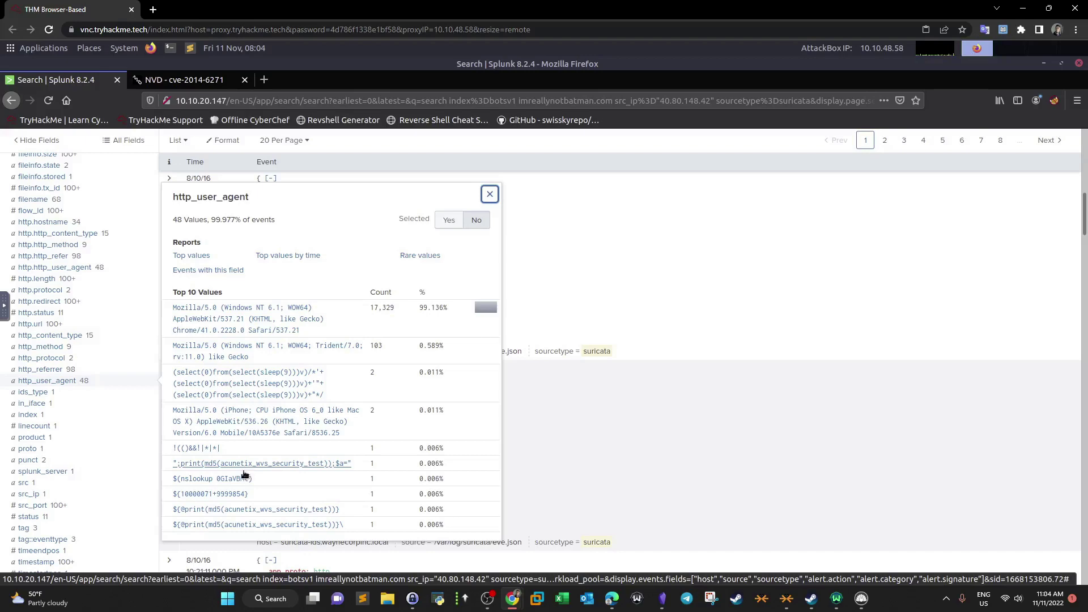
{"action": "left_click", "coordinate": [86, 380]}
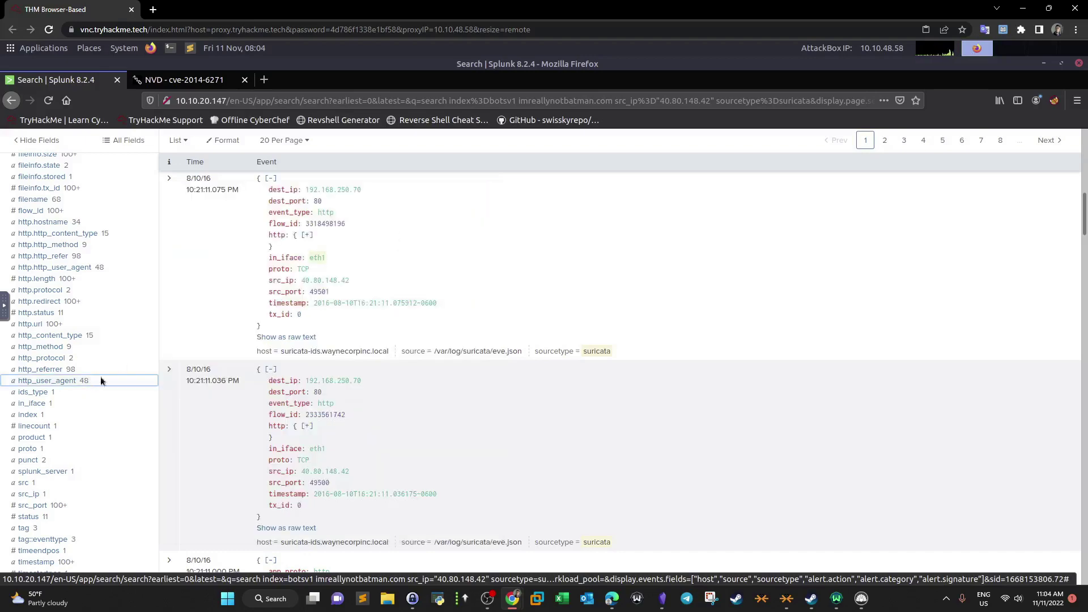
- Inspect the values of the dest_ip field, highlight 192.168.250.70 and close the field summary
{"action": "scroll", "coordinate": [344, 345], "scroll_direction": "up", "scroll_amount": 10}
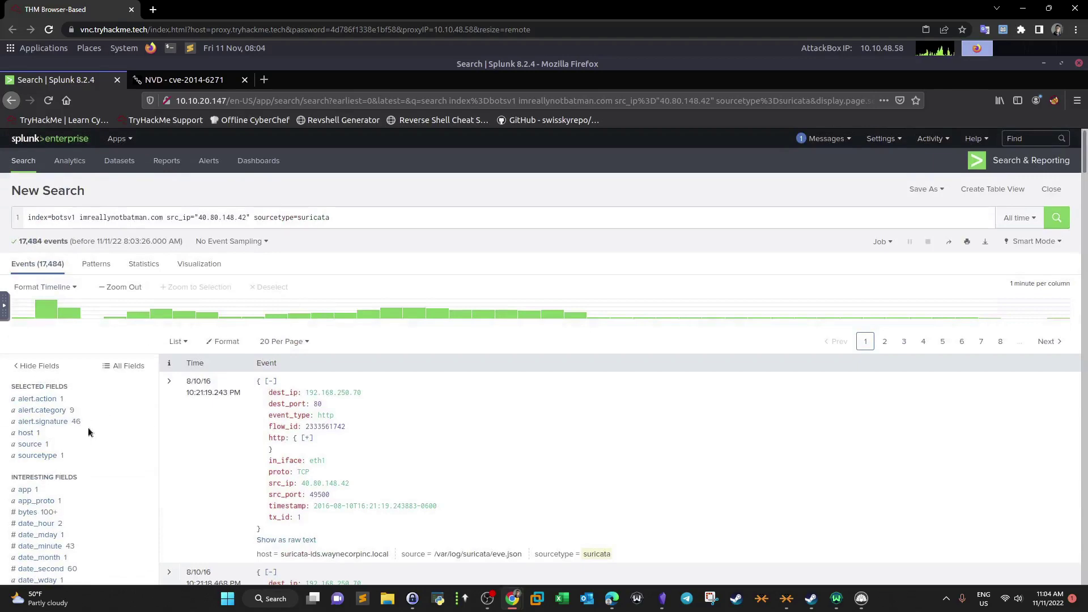
{"action": "scroll", "coordinate": [89, 432], "scroll_direction": "down", "scroll_amount": 3}
{"action": "scroll", "coordinate": [89, 431], "scroll_direction": "down", "scroll_amount": 5}
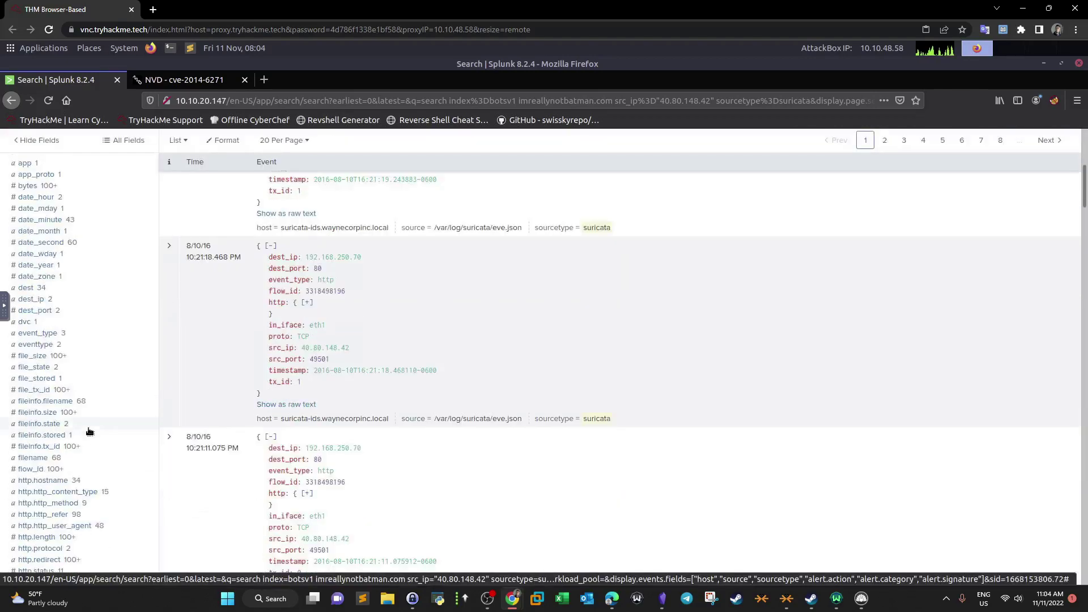
{"action": "scroll", "coordinate": [89, 431], "scroll_direction": "down", "scroll_amount": 3}
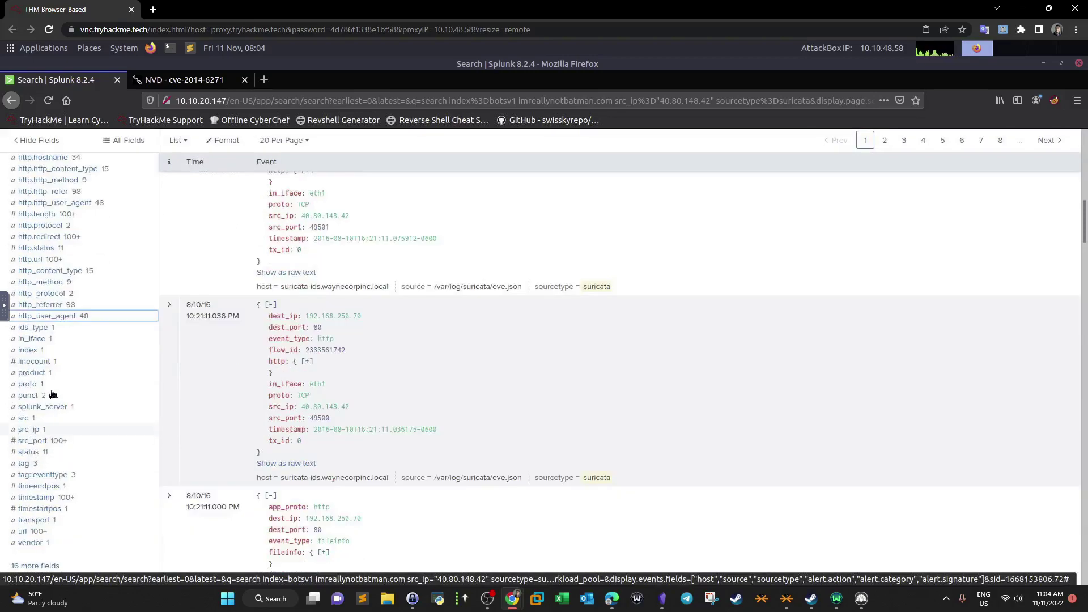
{"action": "scroll", "coordinate": [52, 393], "scroll_direction": "up", "scroll_amount": 3}
{"action": "scroll", "coordinate": [52, 393], "scroll_direction": "up", "scroll_amount": 2}
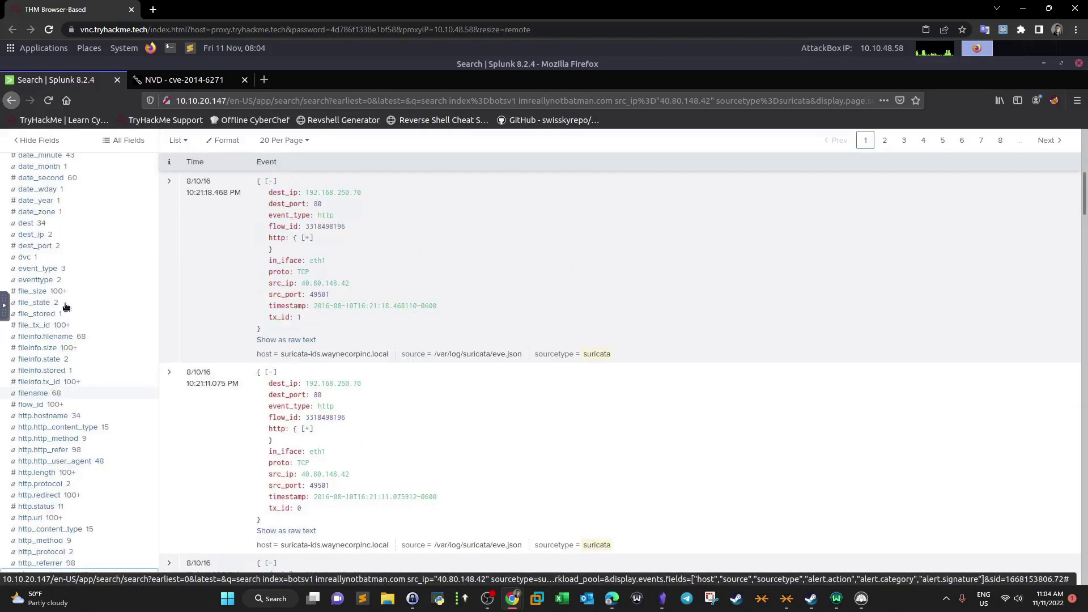
{"action": "left_click", "coordinate": [30, 235]}
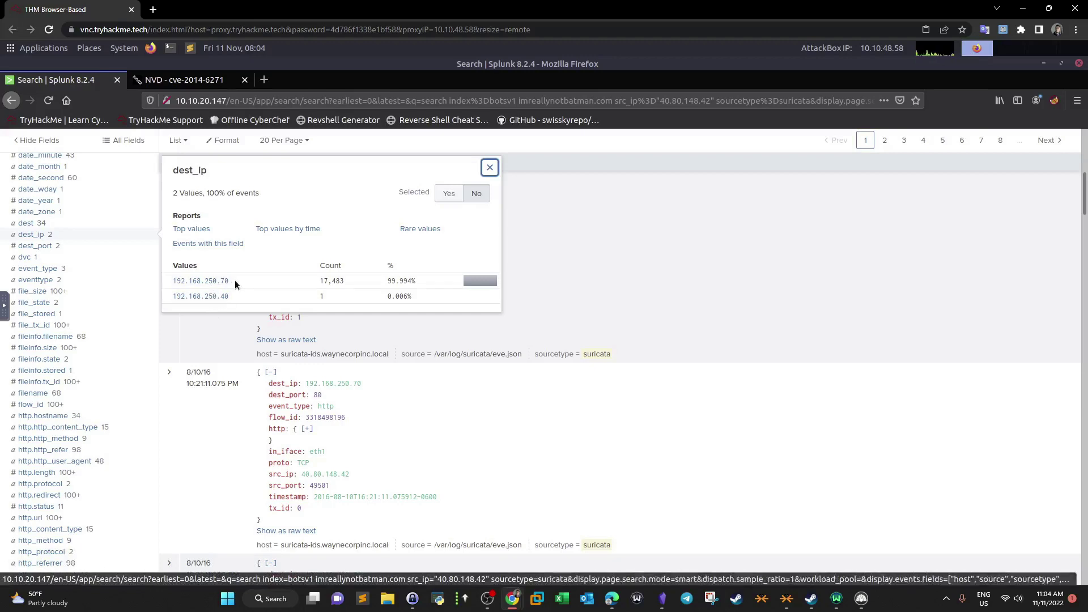
{"action": "left_click_drag", "start_coordinate": [229, 282], "coordinate": [167, 282]}
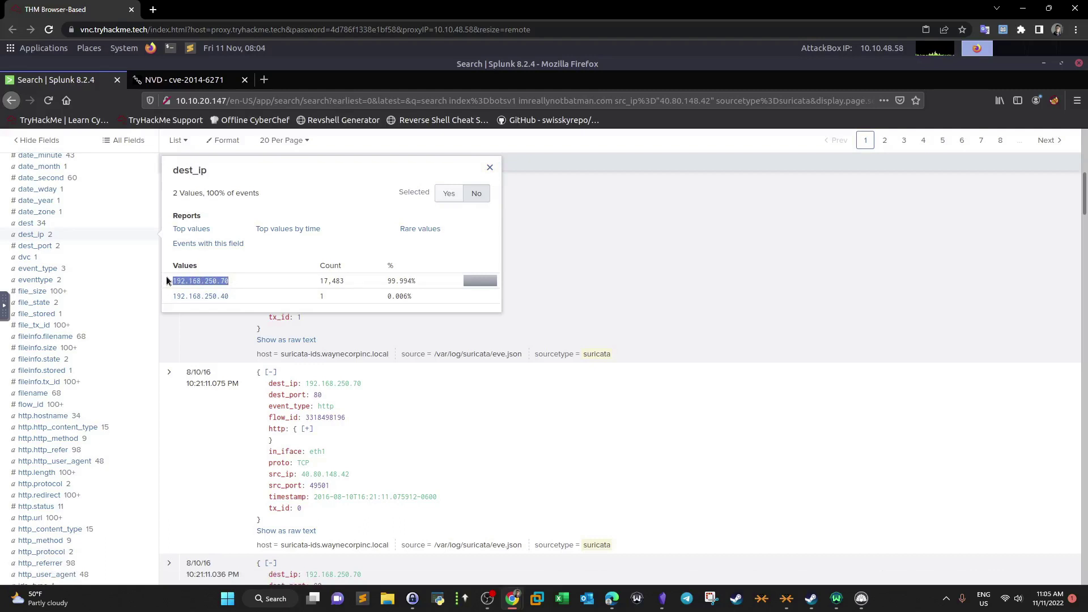
{"action": "left_click", "coordinate": [308, 273], "text": "ctrl"}
{"action": "left_click", "coordinate": [491, 168]}
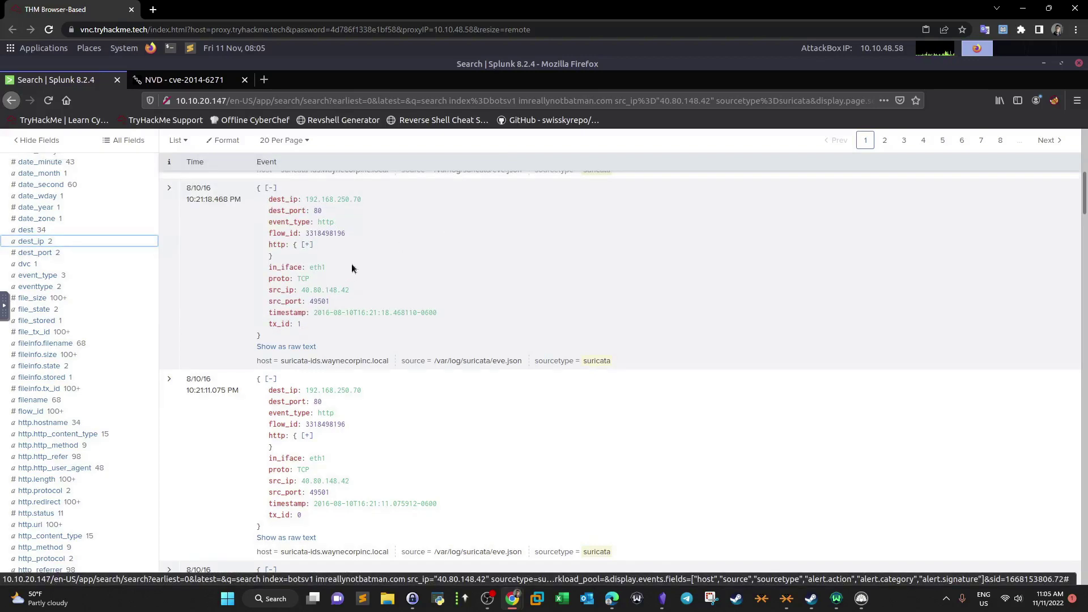
- Review the src_ip filter in the search query against the listed Suricata events
{"action": "scroll", "coordinate": [352, 268], "scroll_direction": "up", "scroll_amount": 3}
{"action": "left_click_drag", "start_coordinate": [245, 217], "coordinate": [205, 212]}
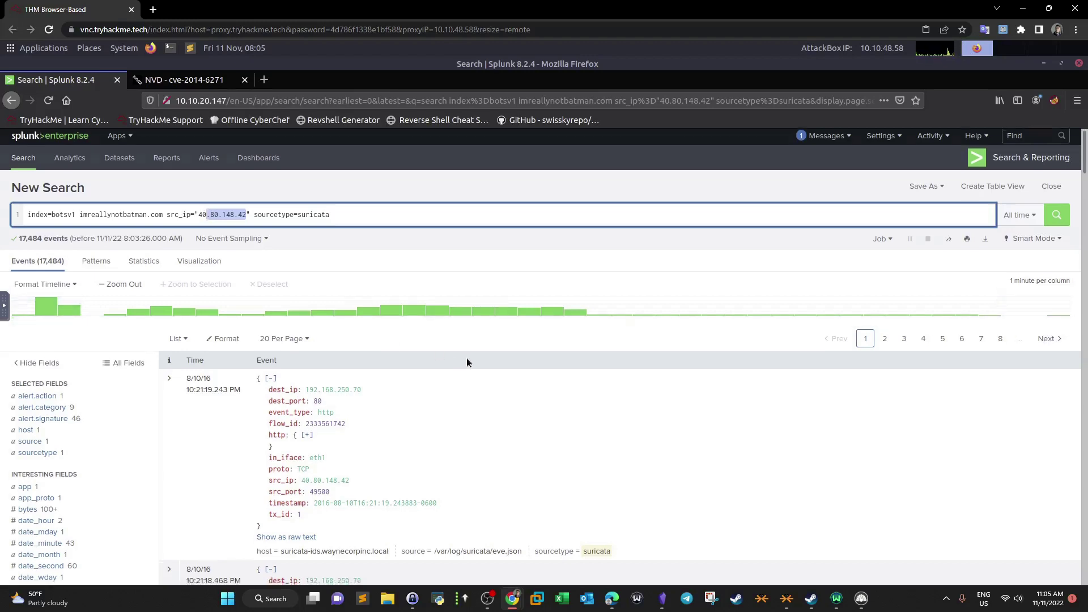
{"action": "scroll", "coordinate": [468, 359], "scroll_direction": "down", "scroll_amount": 3}
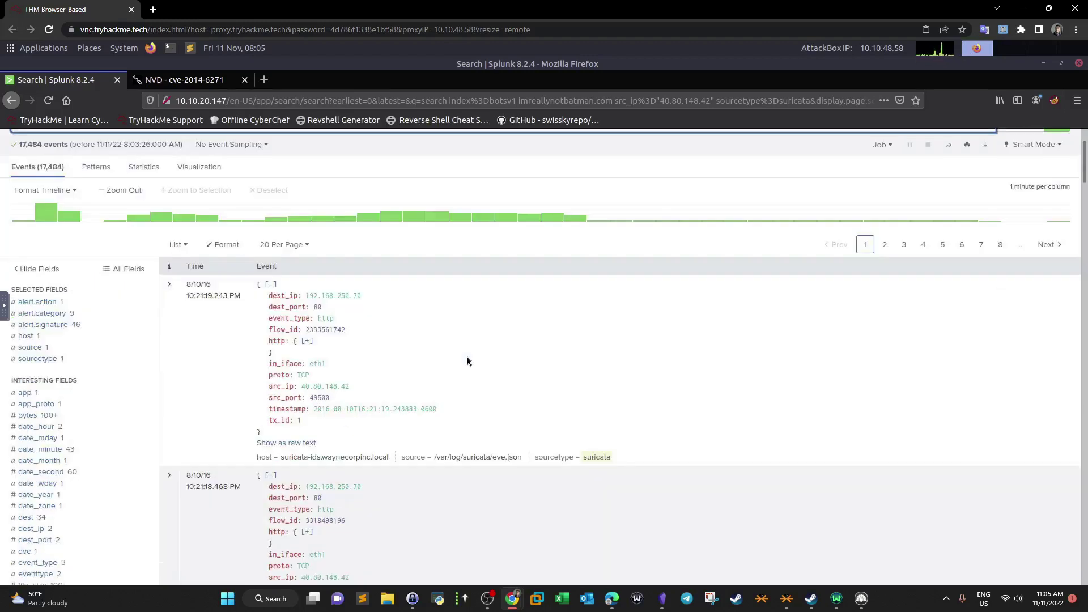
{"action": "scroll", "coordinate": [464, 357], "scroll_direction": "up", "scroll_amount": 3}
{"action": "left_click", "coordinate": [287, 215]}
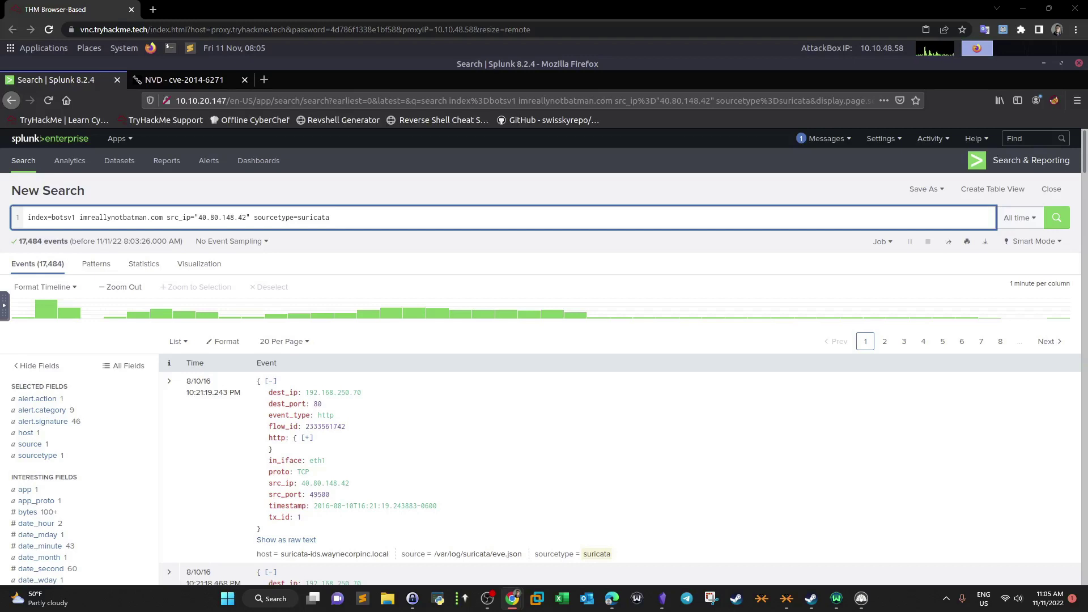
- Switch to the TryHackMe room and read the question about the IP address attempting a brute force password attack against imreallynotbatman.com
{"action": "mouse_move", "coordinate": [1060, 329]}
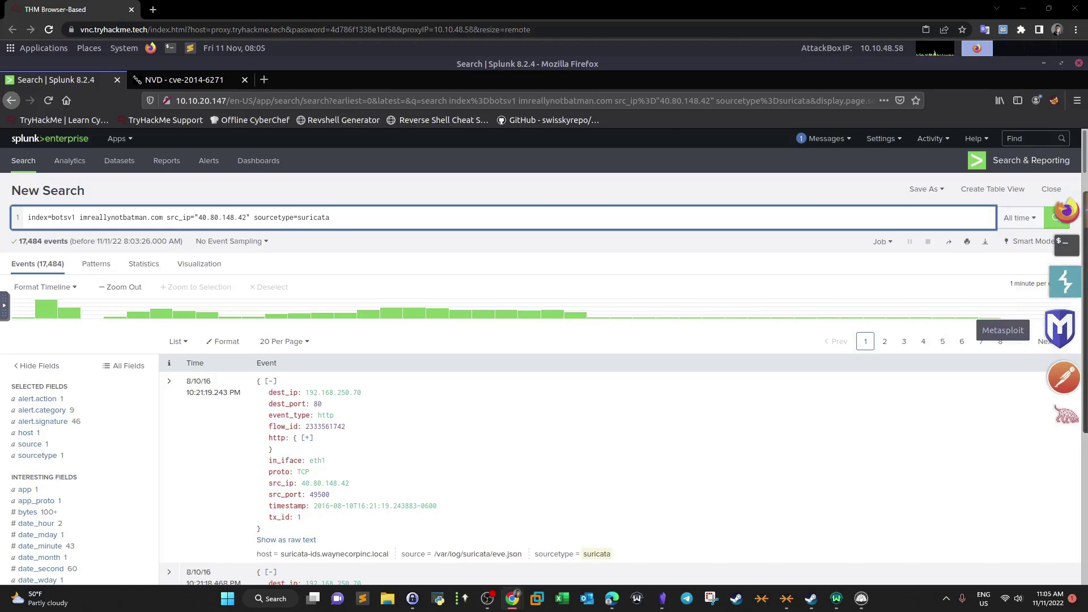
{"action": "key", "text": "alt+Tab"}
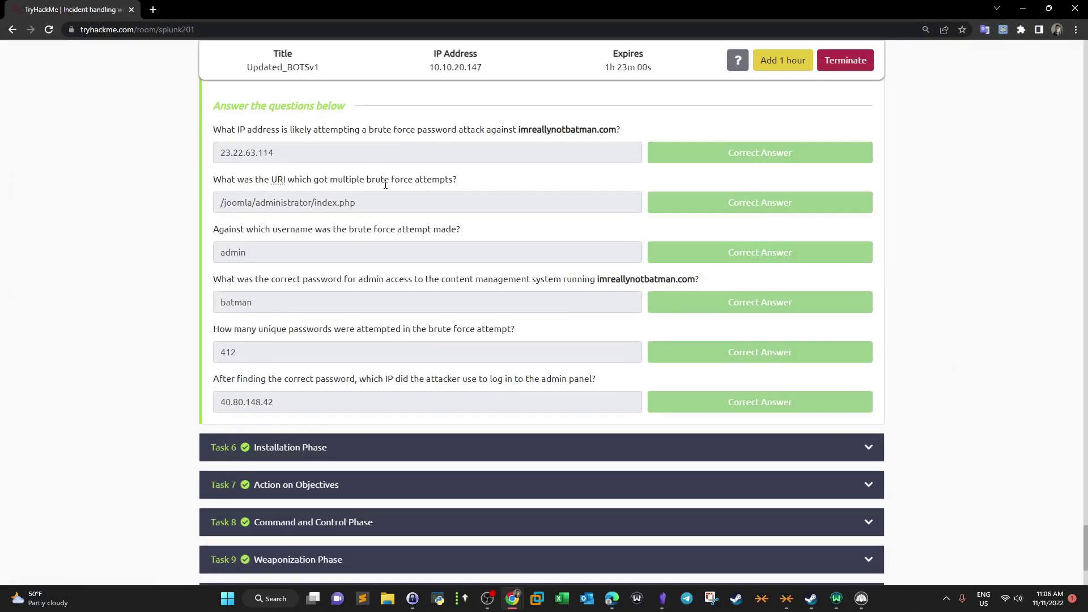
{"action": "left_click_drag", "start_coordinate": [221, 130], "coordinate": [614, 129]}
{"action": "left_click", "coordinate": [627, 136]}
{"action": "left_click_drag", "start_coordinate": [641, 137], "coordinate": [506, 129]}
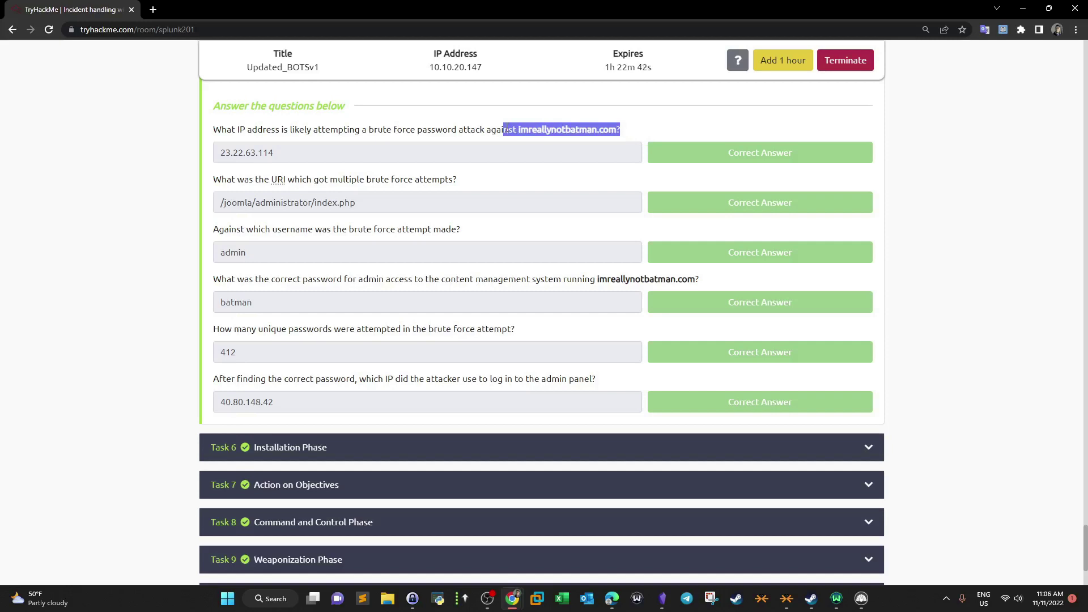
{"action": "left_click", "coordinate": [506, 129]}
{"action": "left_click_drag", "start_coordinate": [214, 129], "coordinate": [602, 123]}
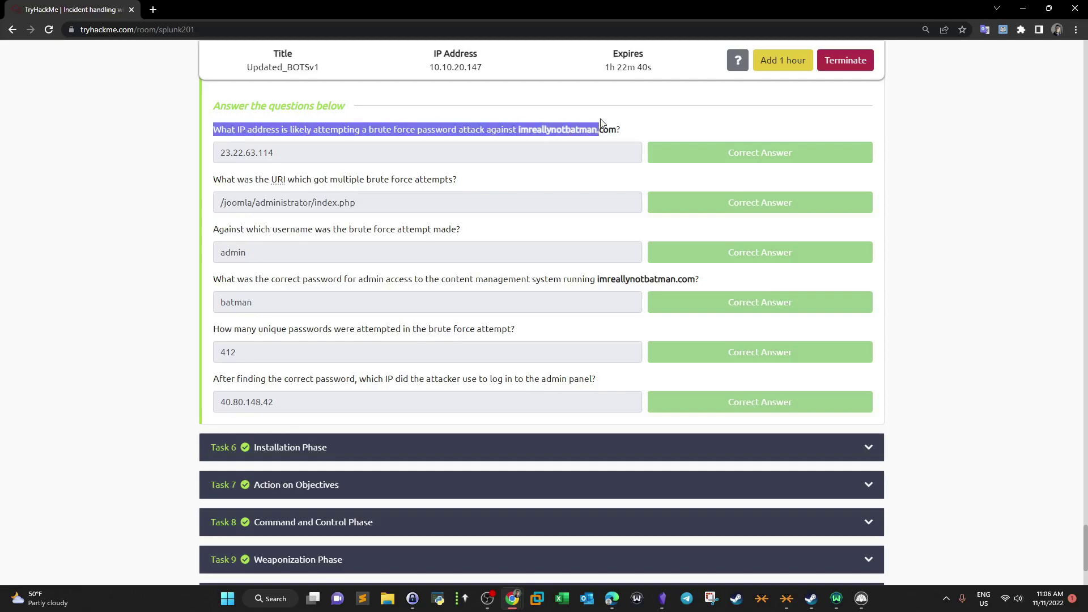
{"action": "left_click", "coordinate": [572, 132]}
- Return to Splunk, remove the src_ip and sourcetype filters and rerun the search with only index=botsv1 imreallynotbatman.com
{"action": "left_click_drag", "start_coordinate": [83, 9], "coordinate": [1087, 261]}
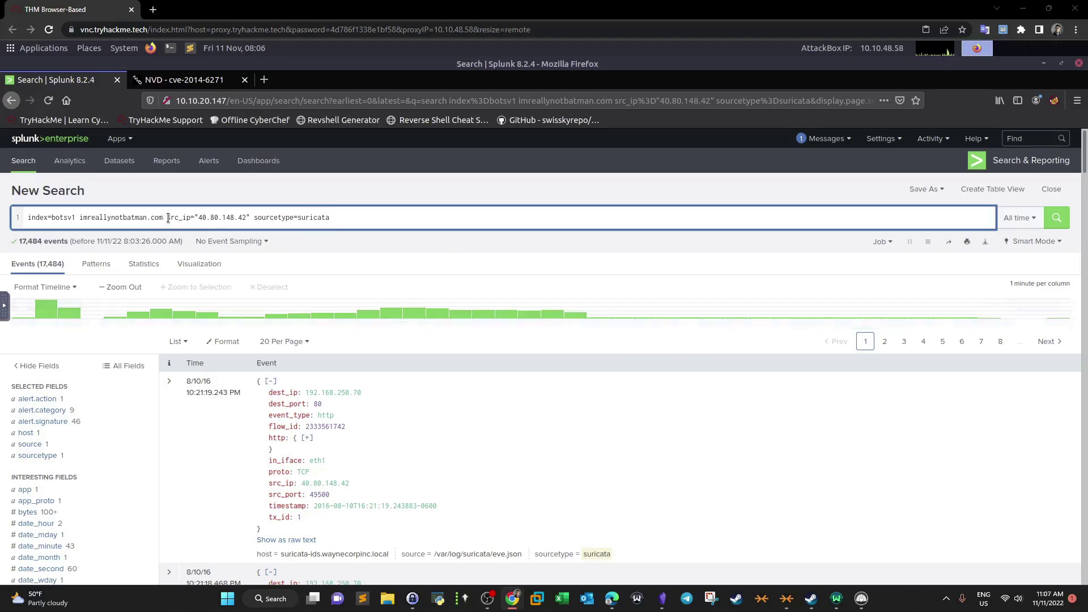
{"action": "left_click_drag", "start_coordinate": [168, 219], "coordinate": [362, 217]}
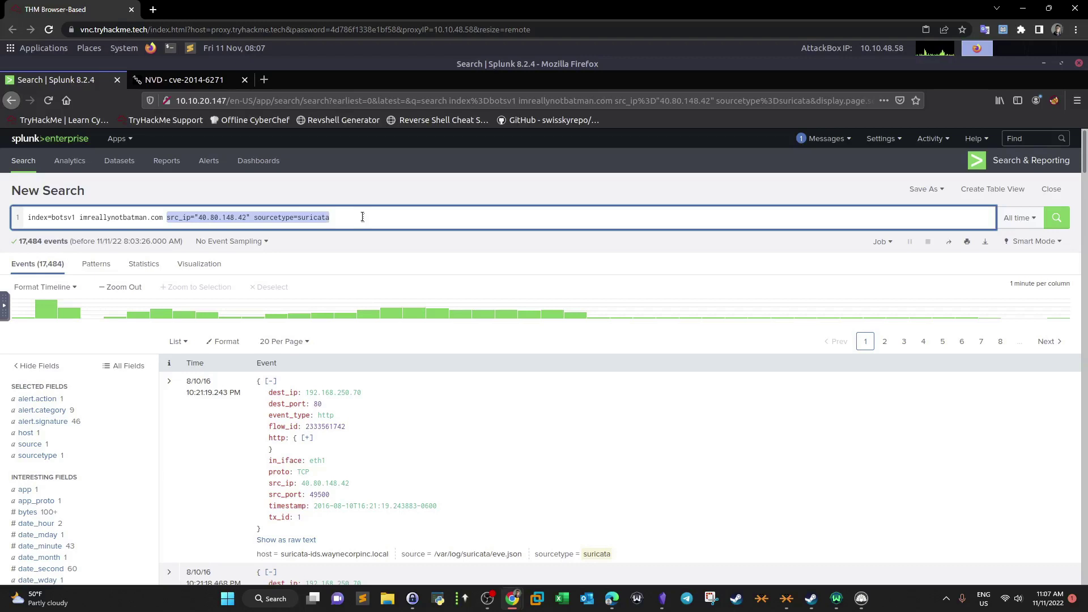
{"action": "key", "text": "BackSpace"}
{"action": "key", "text": "Return"}
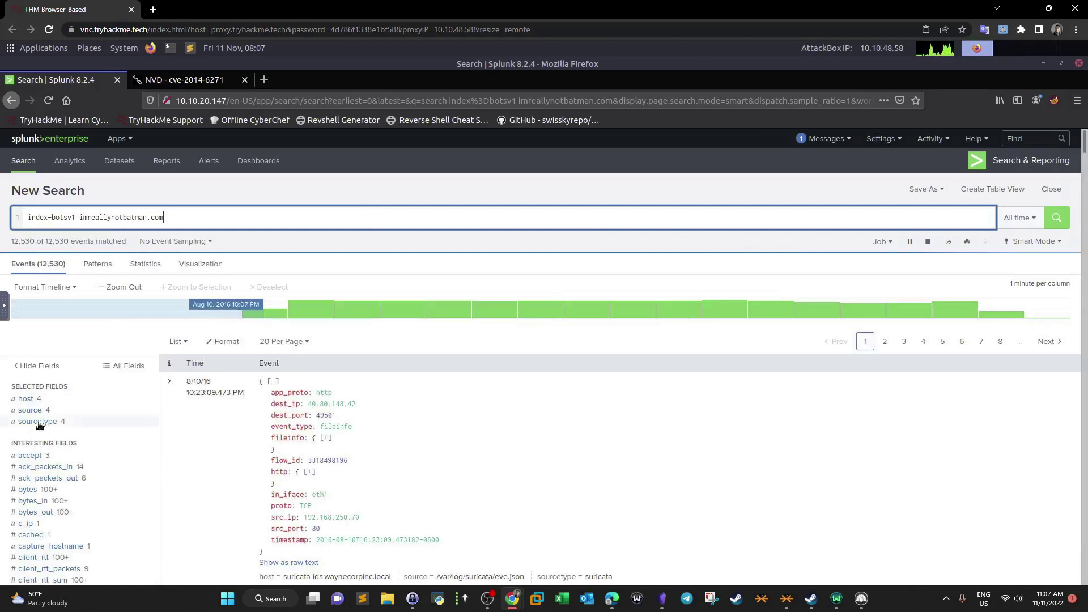
- Filter the events by sourcetype stream:http and destination IP 192.168.250.70 using the field values
{"action": "left_click", "coordinate": [47, 423]}
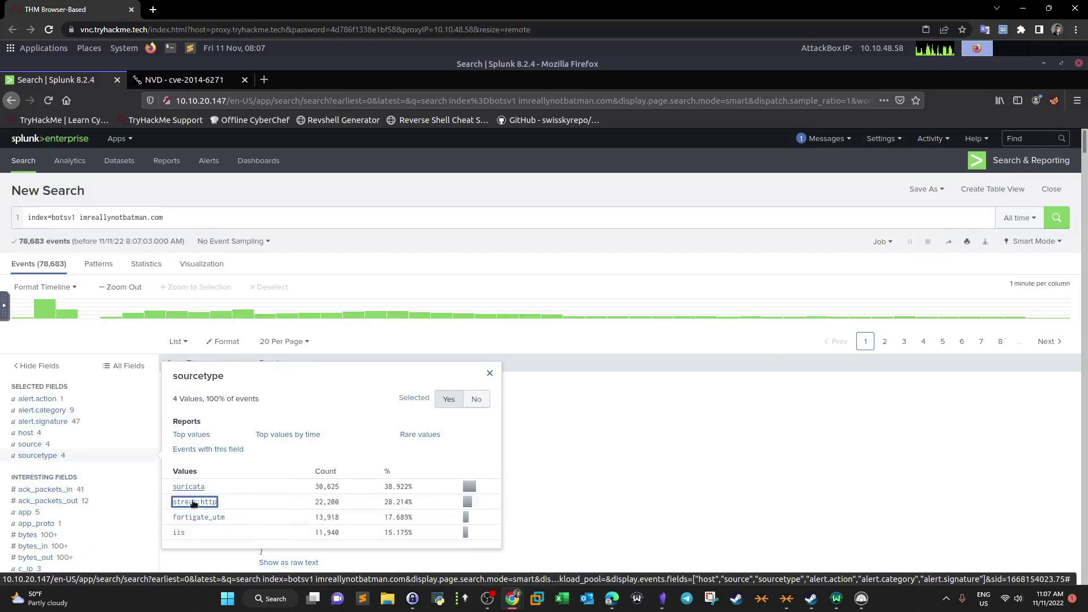
{"action": "left_click", "coordinate": [194, 502]}
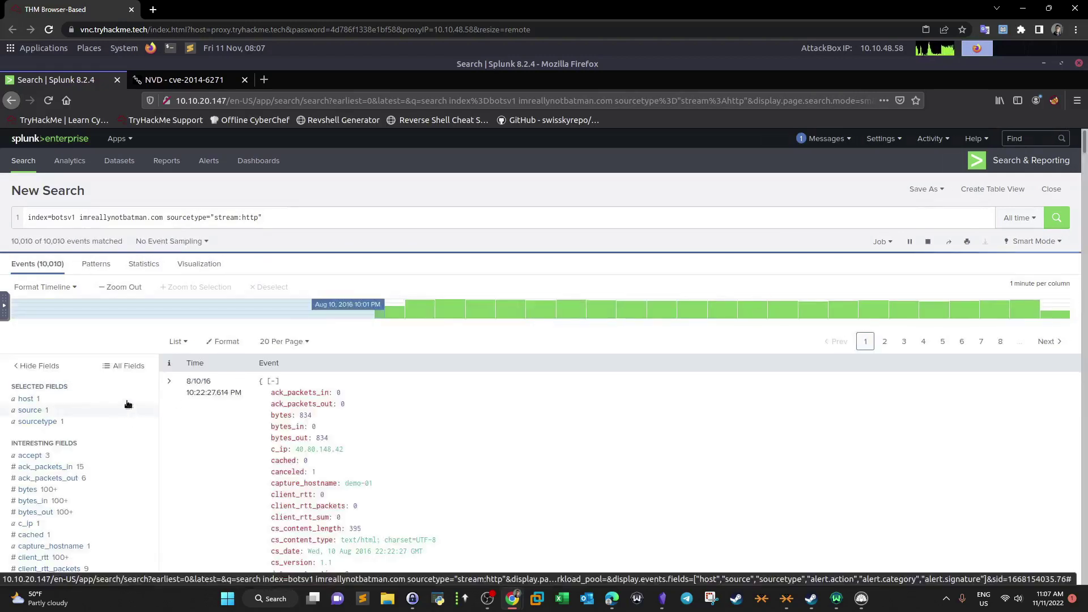
{"action": "scroll", "coordinate": [129, 402], "scroll_direction": "down", "scroll_amount": 2}
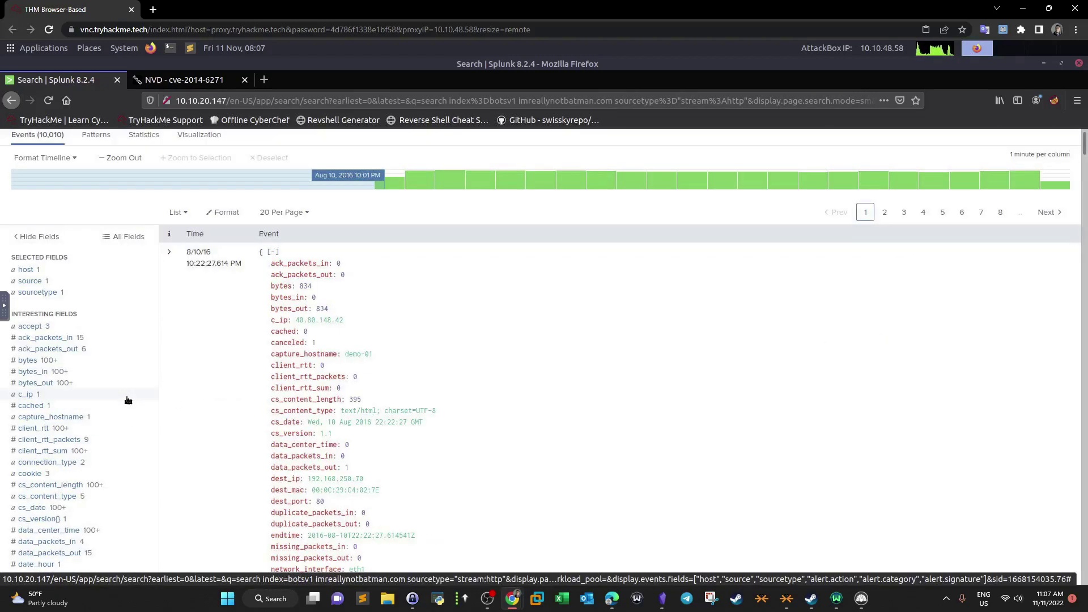
{"action": "scroll", "coordinate": [128, 401], "scroll_direction": "down", "scroll_amount": 2}
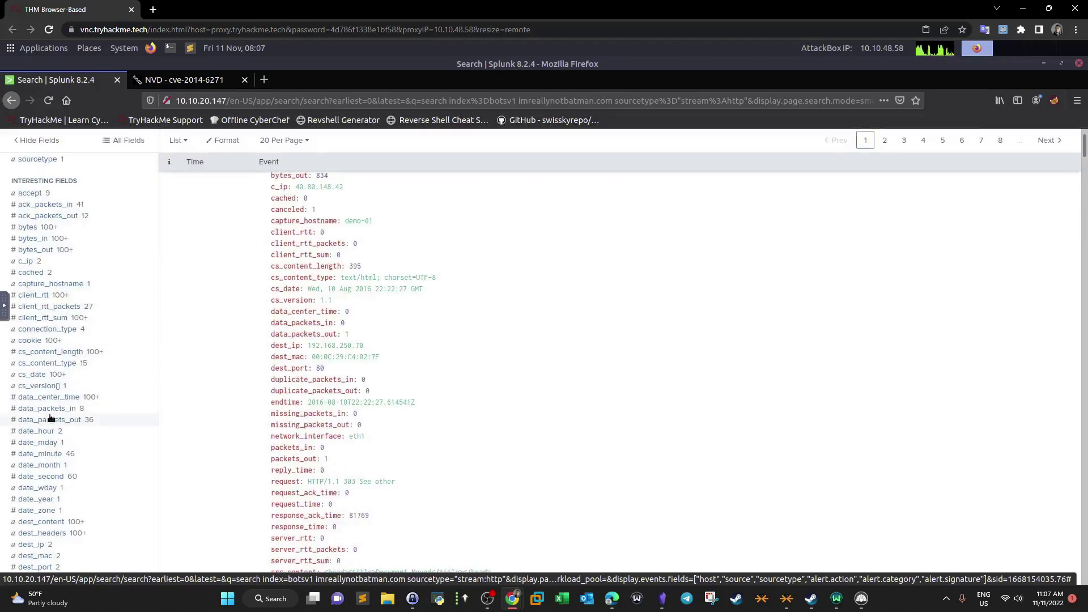
{"action": "scroll", "coordinate": [52, 453], "scroll_direction": "down", "scroll_amount": 2}
{"action": "left_click", "coordinate": [35, 449]}
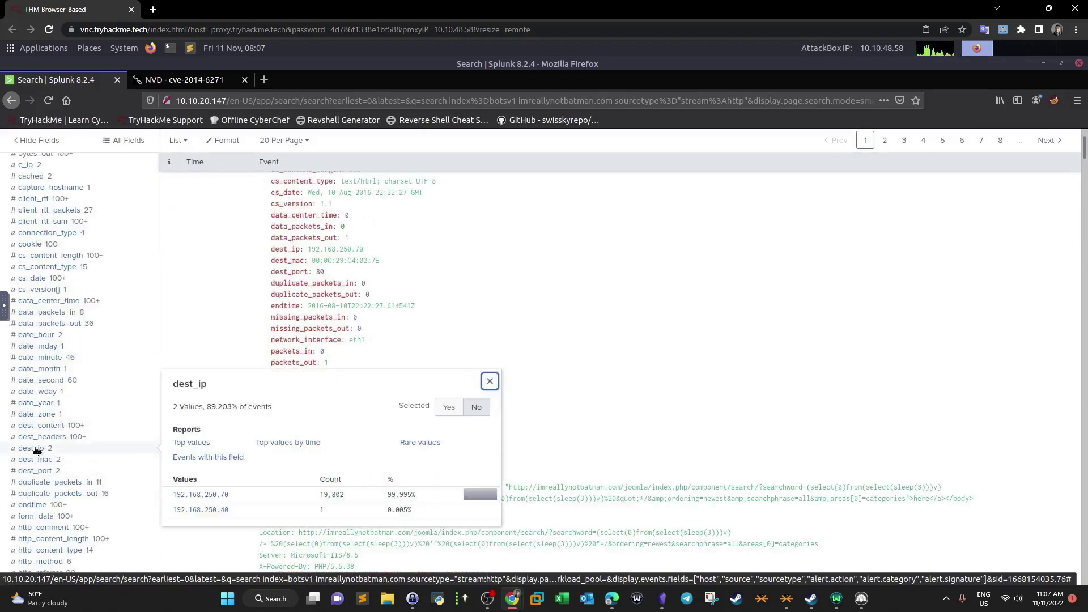
{"action": "left_click", "coordinate": [216, 495]}
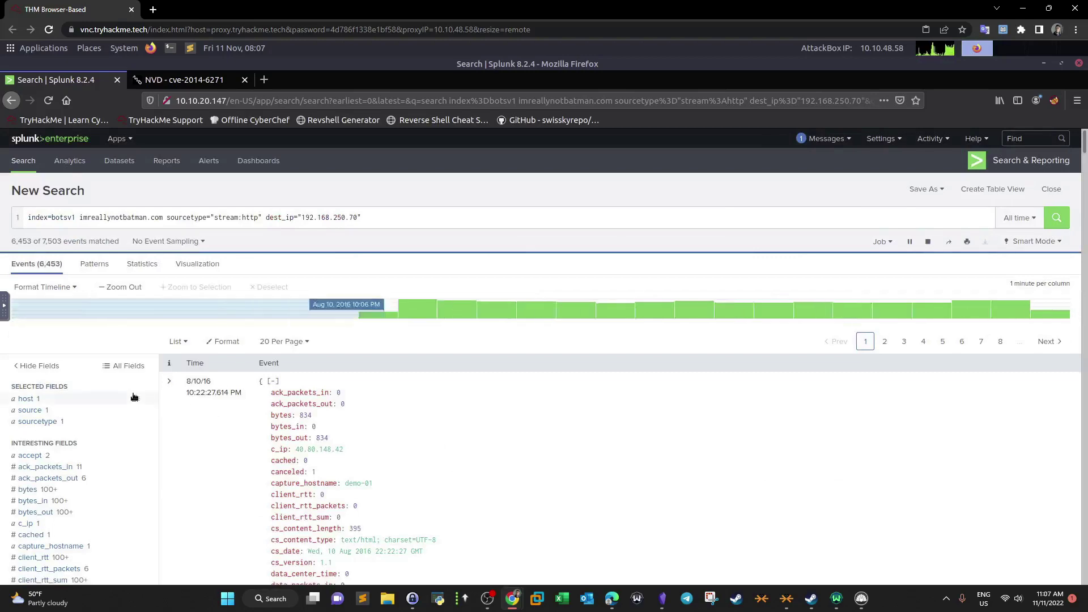
- Filter the events by the uri field value /joomla/administrator/index.php
{"action": "scroll", "coordinate": [113, 377], "scroll_direction": "down", "scroll_amount": 3}
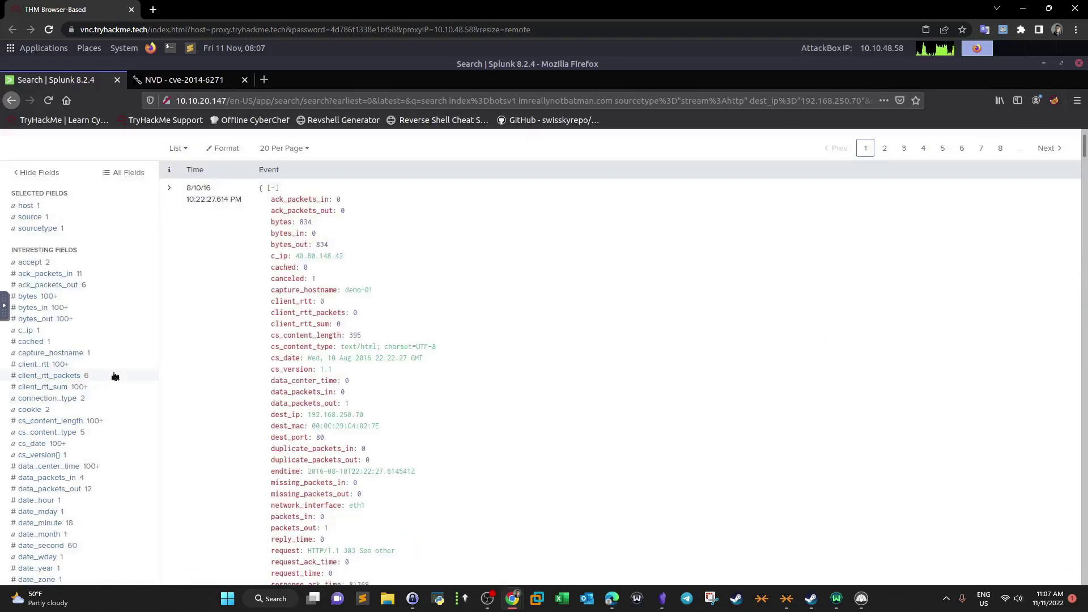
{"action": "scroll", "coordinate": [115, 376], "scroll_direction": "down", "scroll_amount": 3}
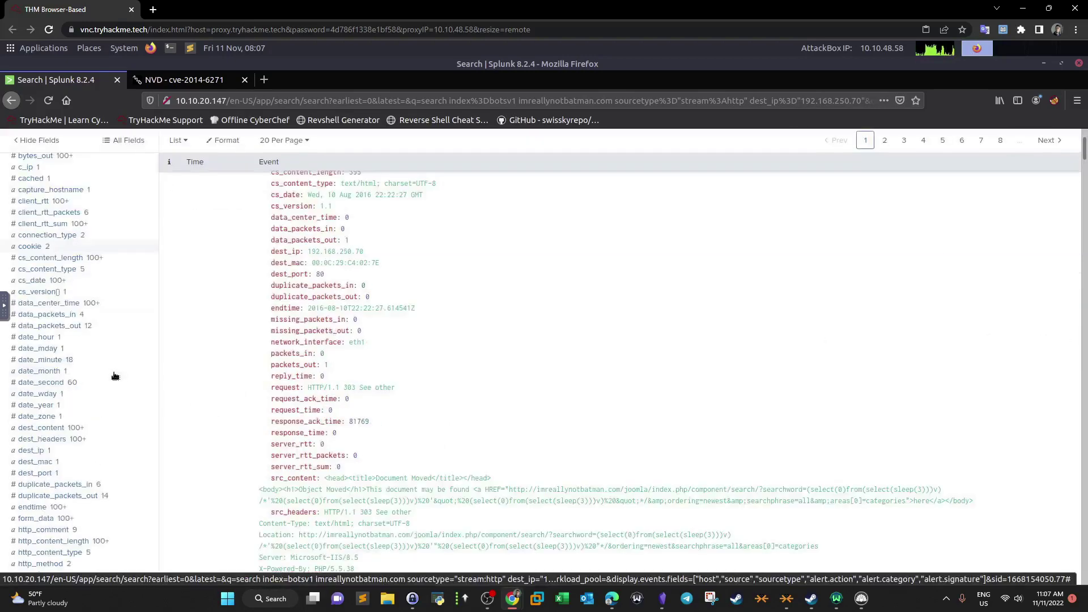
{"action": "scroll", "coordinate": [115, 376], "scroll_direction": "down", "scroll_amount": 3}
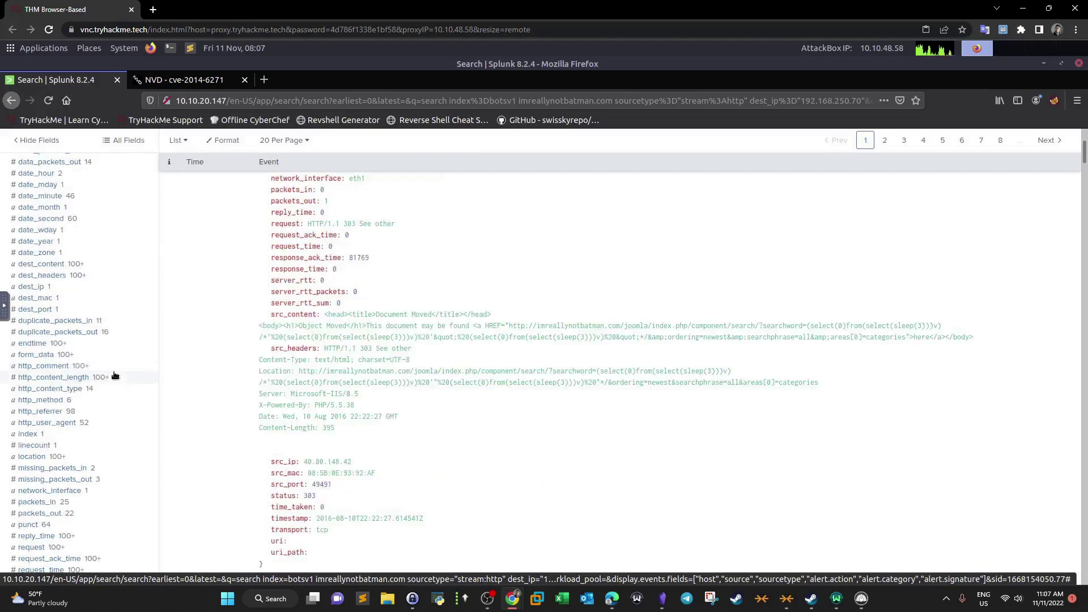
{"action": "scroll", "coordinate": [115, 376], "scroll_direction": "down", "scroll_amount": 5}
{"action": "scroll", "coordinate": [115, 376], "scroll_direction": "down", "scroll_amount": 2}
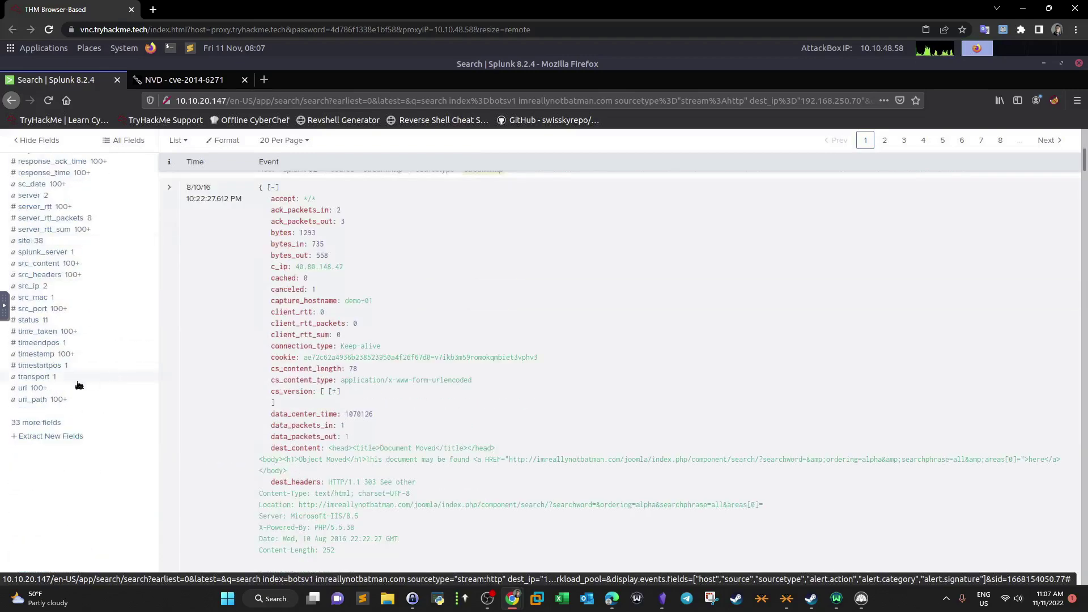
{"action": "left_click", "coordinate": [22, 389]}
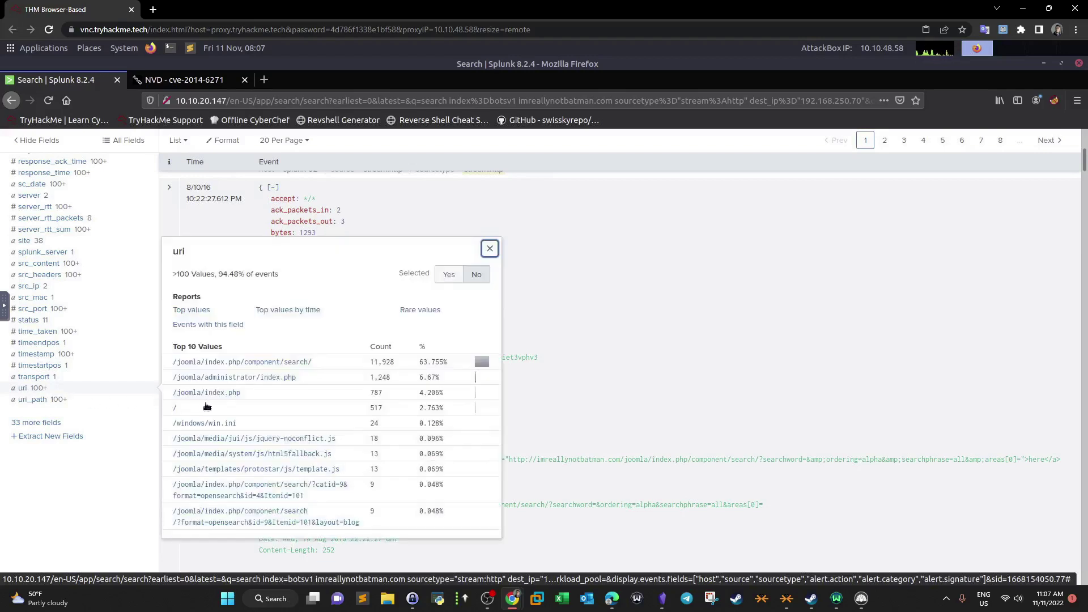
{"action": "left_click", "coordinate": [222, 378]}
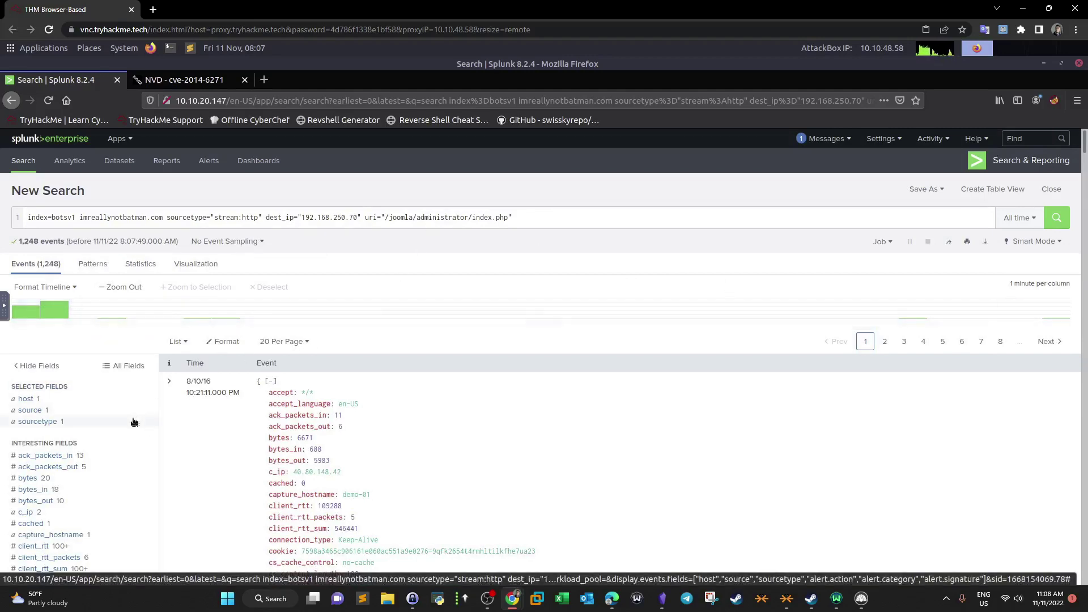
- Examine the field list and the first event's HTTP details for requests to the Joomla administrator page
{"action": "scroll", "coordinate": [134, 423], "scroll_direction": "down", "scroll_amount": 1}
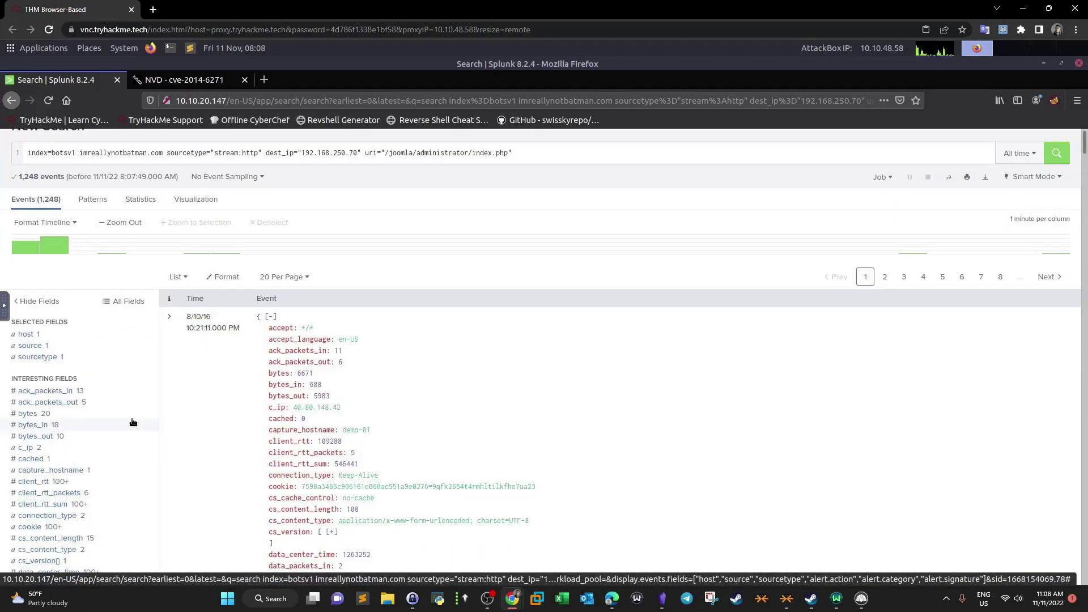
{"action": "scroll", "coordinate": [134, 423], "scroll_direction": "down", "scroll_amount": 1}
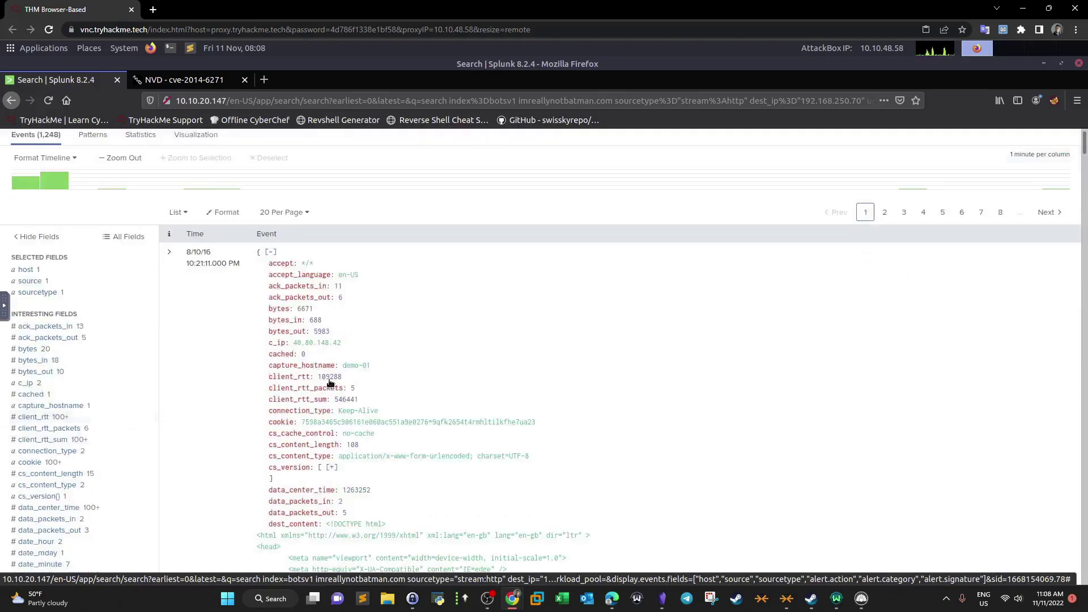
{"action": "scroll", "coordinate": [330, 384], "scroll_direction": "down", "scroll_amount": 2}
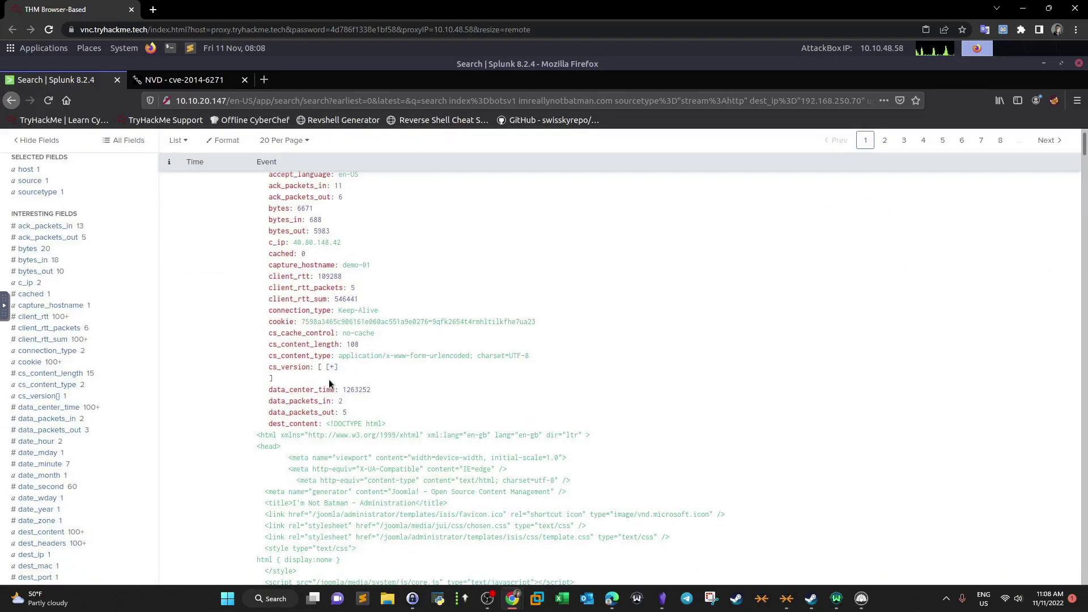
{"action": "scroll", "coordinate": [330, 383], "scroll_direction": "down", "scroll_amount": 2}
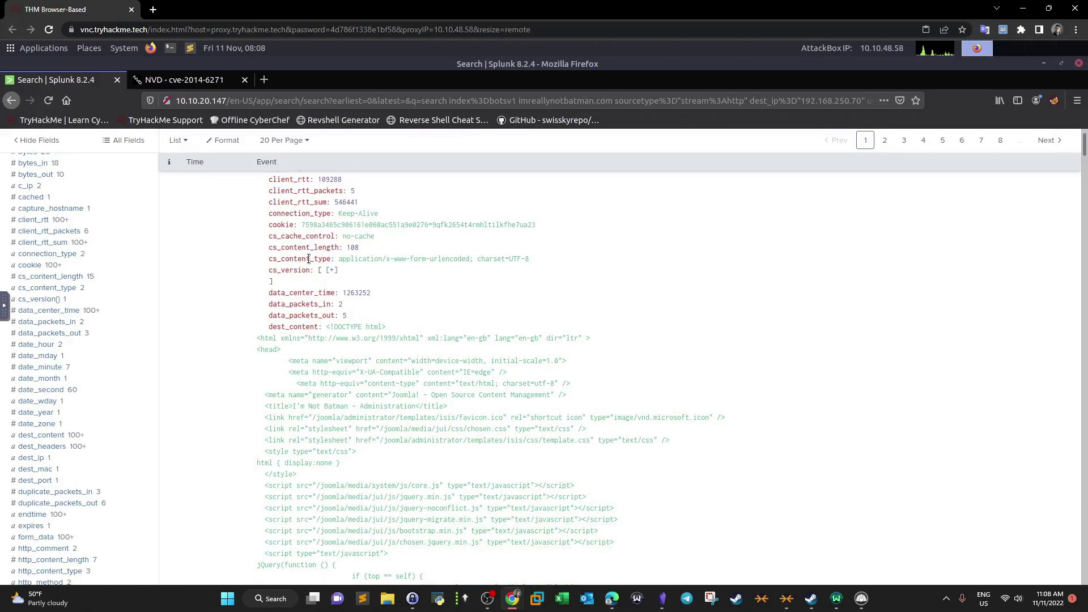
{"action": "scroll", "coordinate": [309, 259], "scroll_direction": "up", "scroll_amount": 2}
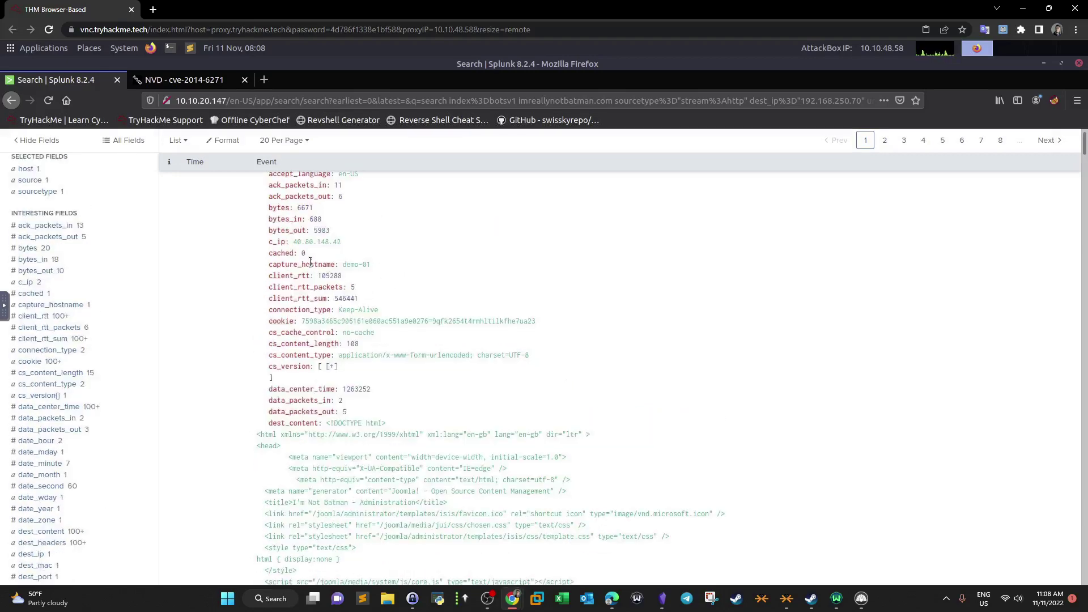
{"action": "scroll", "coordinate": [310, 262], "scroll_direction": "down", "scroll_amount": 10}
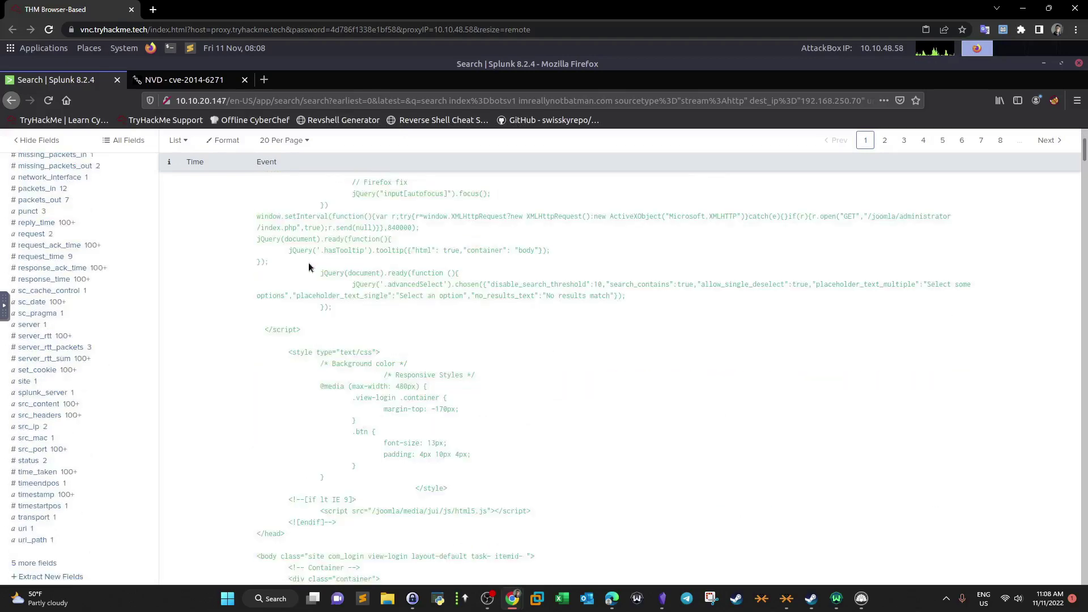
{"action": "scroll", "coordinate": [309, 267], "scroll_direction": "up", "scroll_amount": 15}
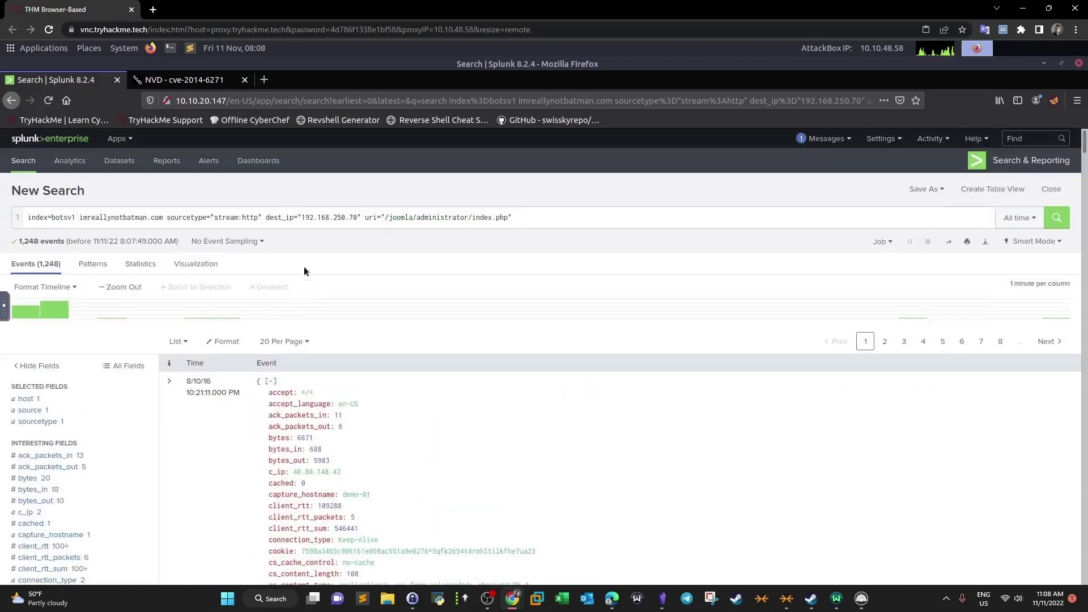
- Review the top values of the form_data field, then close its summary and return to the search query
{"action": "scroll", "coordinate": [25, 407], "scroll_direction": "down", "scroll_amount": 2}
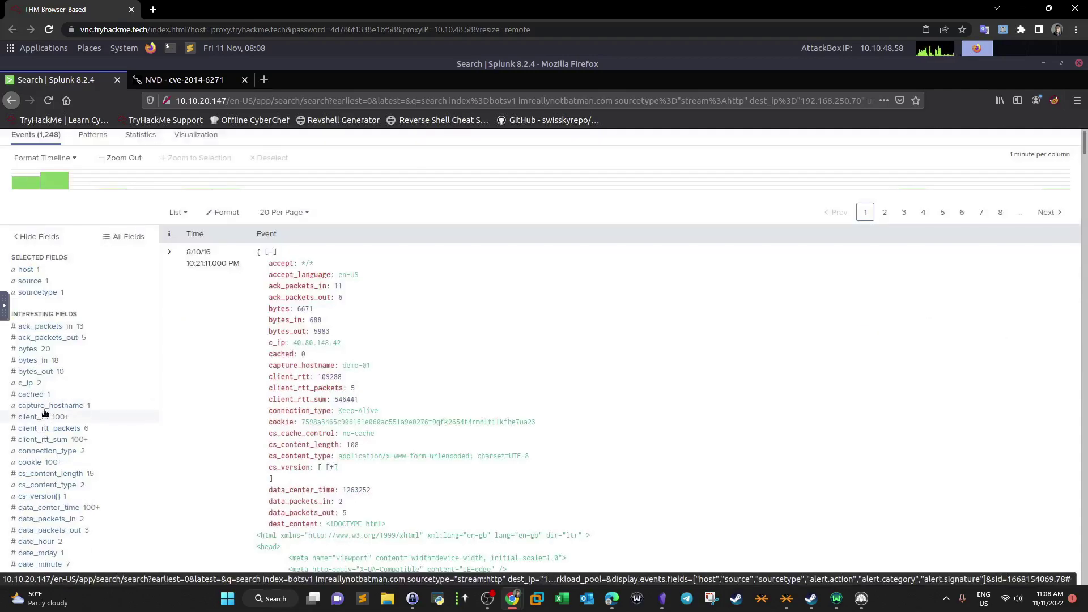
{"action": "scroll", "coordinate": [45, 412], "scroll_direction": "down", "scroll_amount": 1}
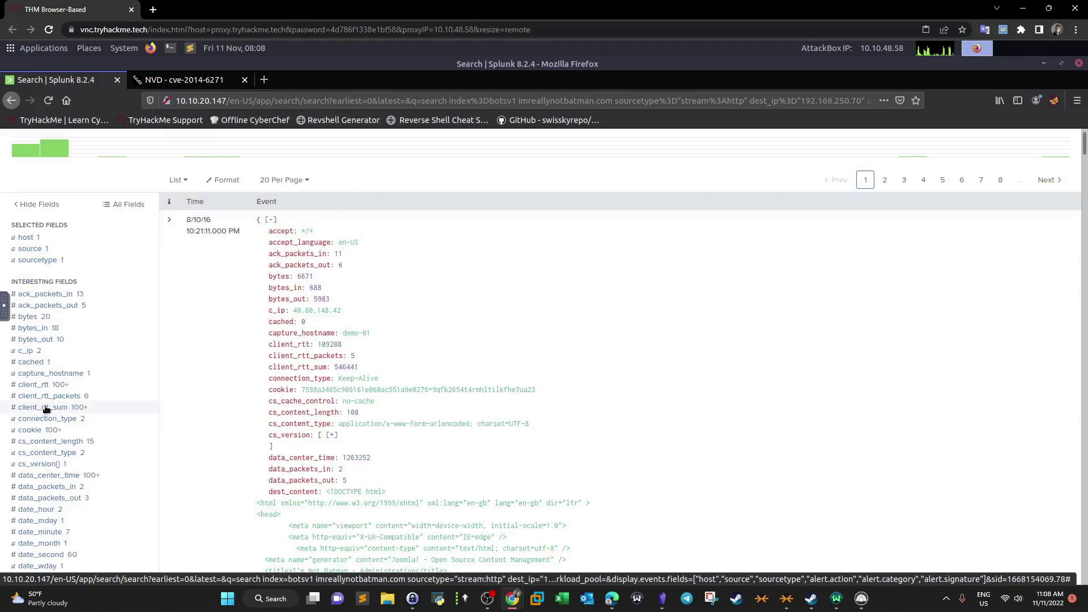
{"action": "scroll", "coordinate": [47, 408], "scroll_direction": "down", "scroll_amount": 3}
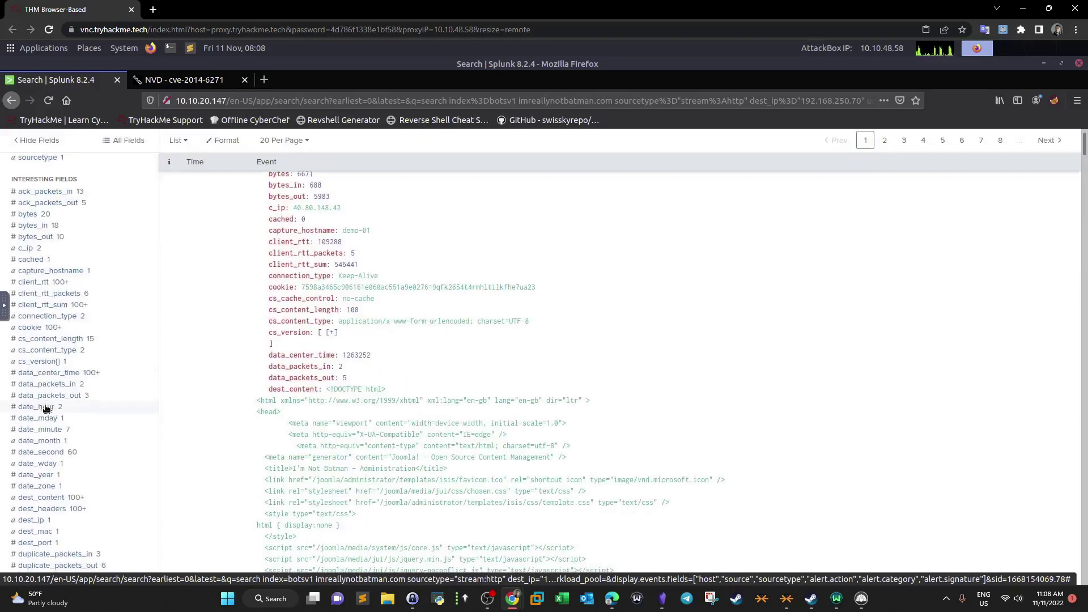
{"action": "scroll", "coordinate": [46, 408], "scroll_direction": "down", "scroll_amount": 3}
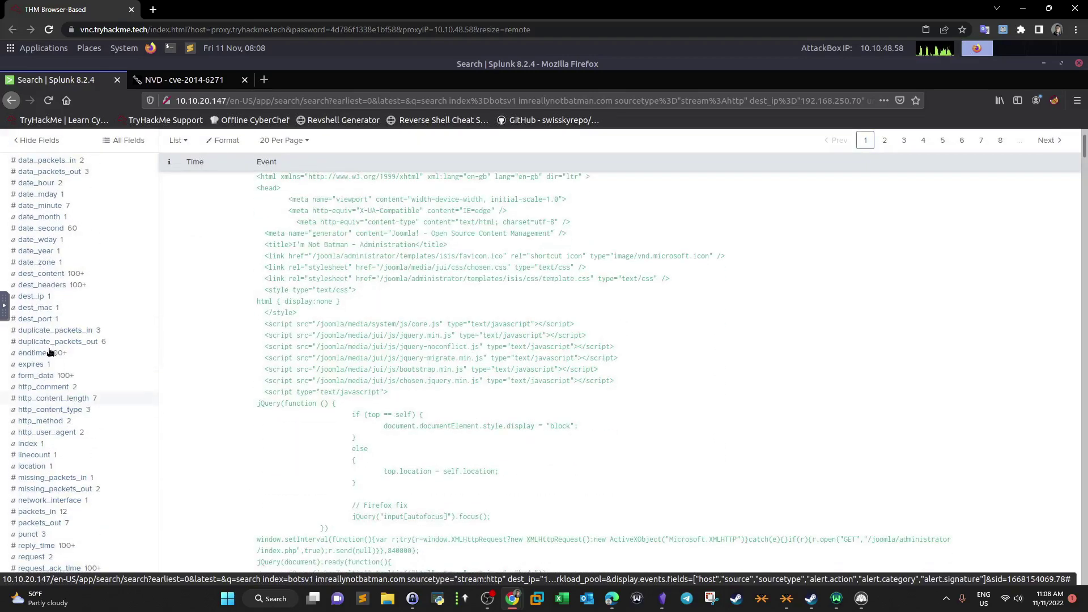
{"action": "left_click", "coordinate": [40, 378]}
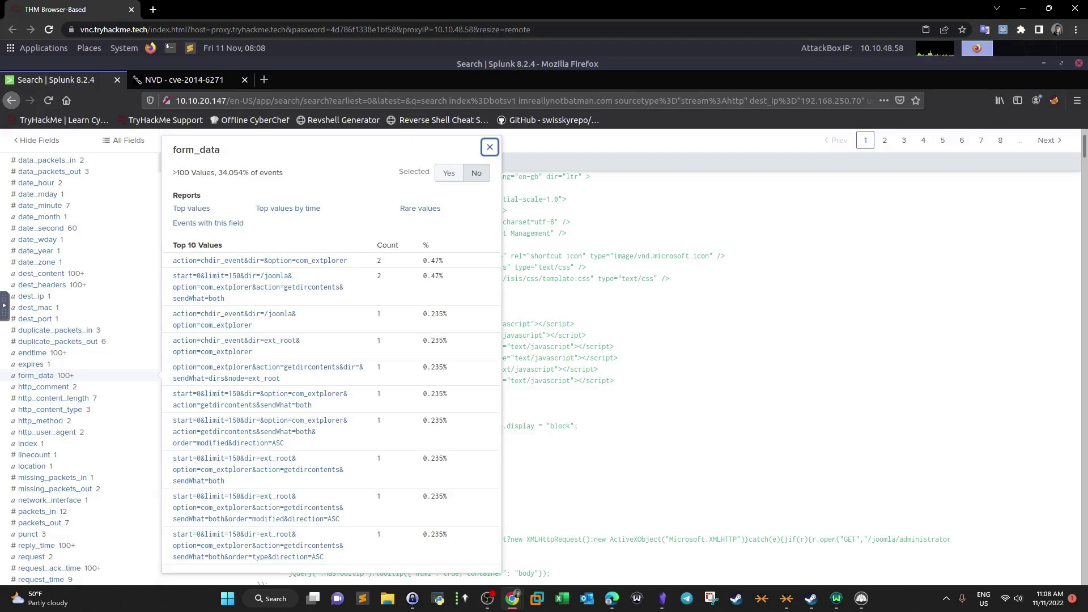
{"action": "left_click", "coordinate": [490, 148]}
{"action": "scroll", "coordinate": [373, 190], "scroll_direction": "up", "scroll_amount": 10}
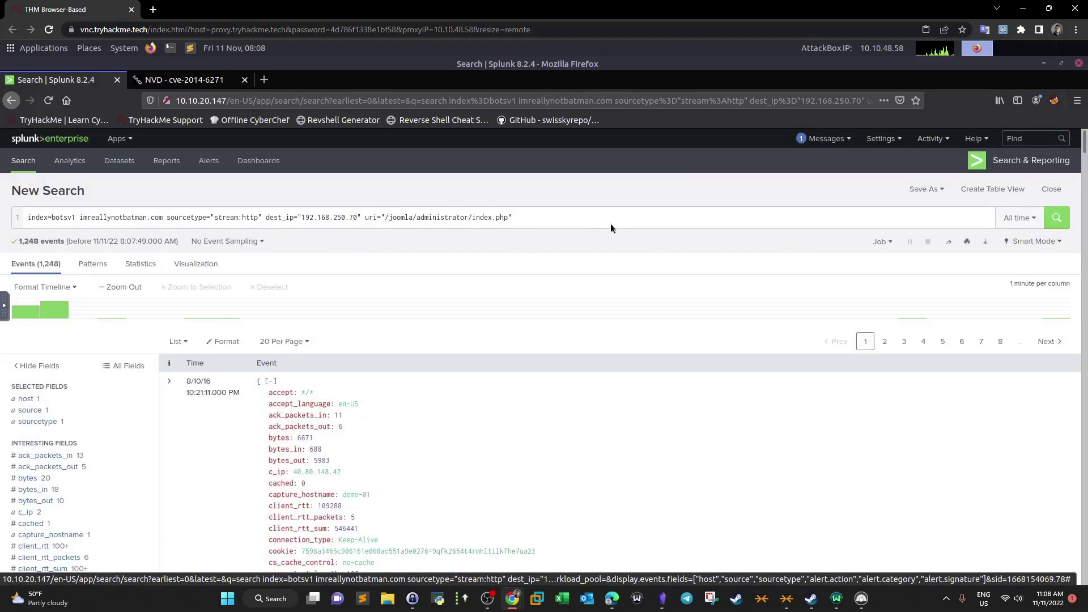
- Pipe the search into a table of _time, src_ip, dest_ip and form_data on a second line and run it
{"action": "left_click", "coordinate": [611, 220]}
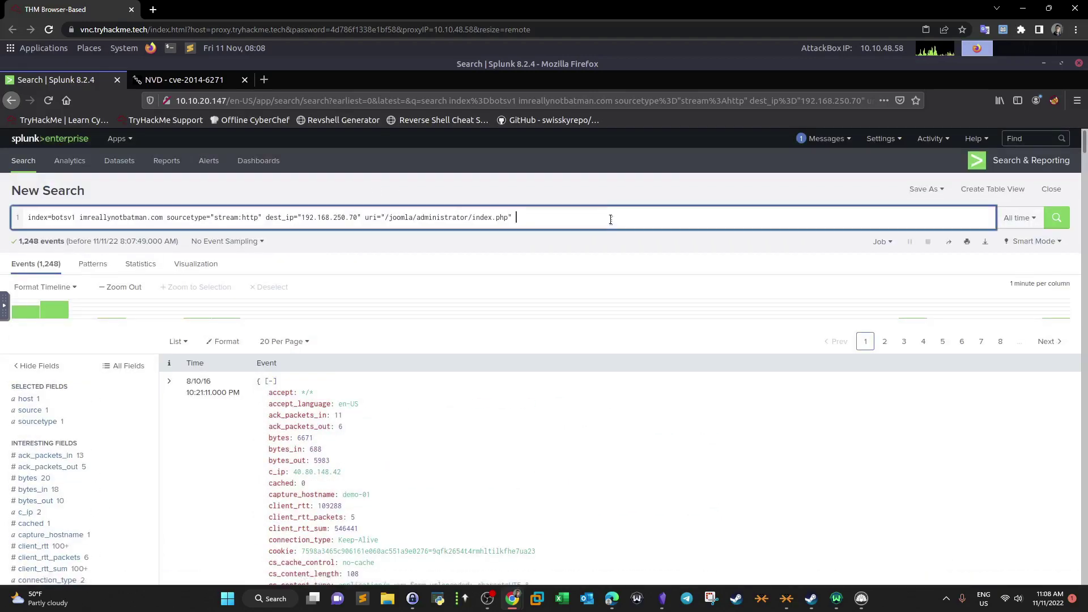
{"action": "key", "text": "shift+Return"}
{"action": "type", "text": "|  table_time "}
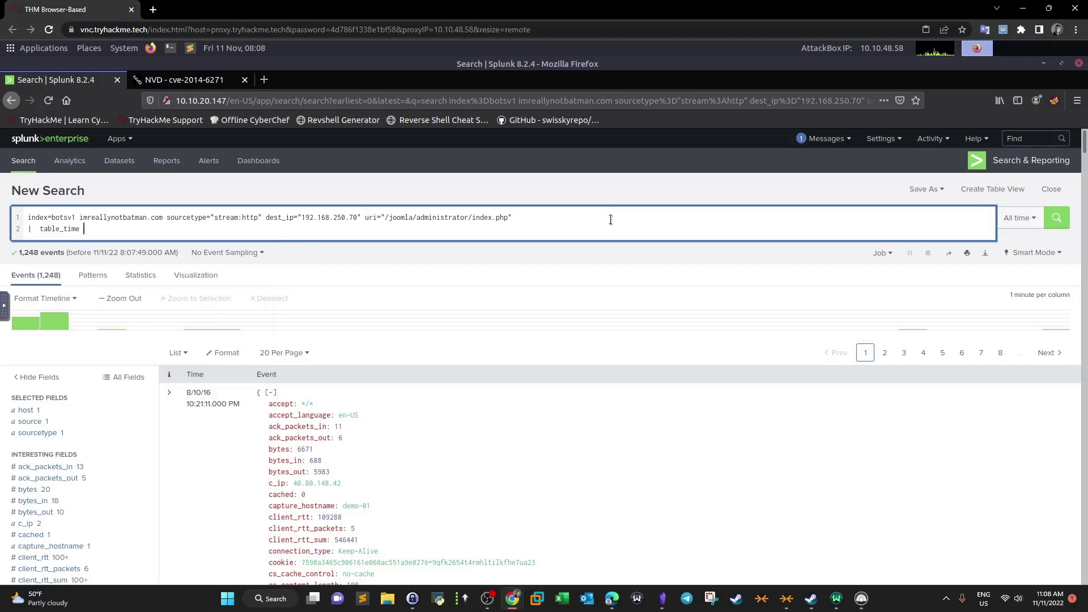
{"action": "type", "text": "src_ip"}
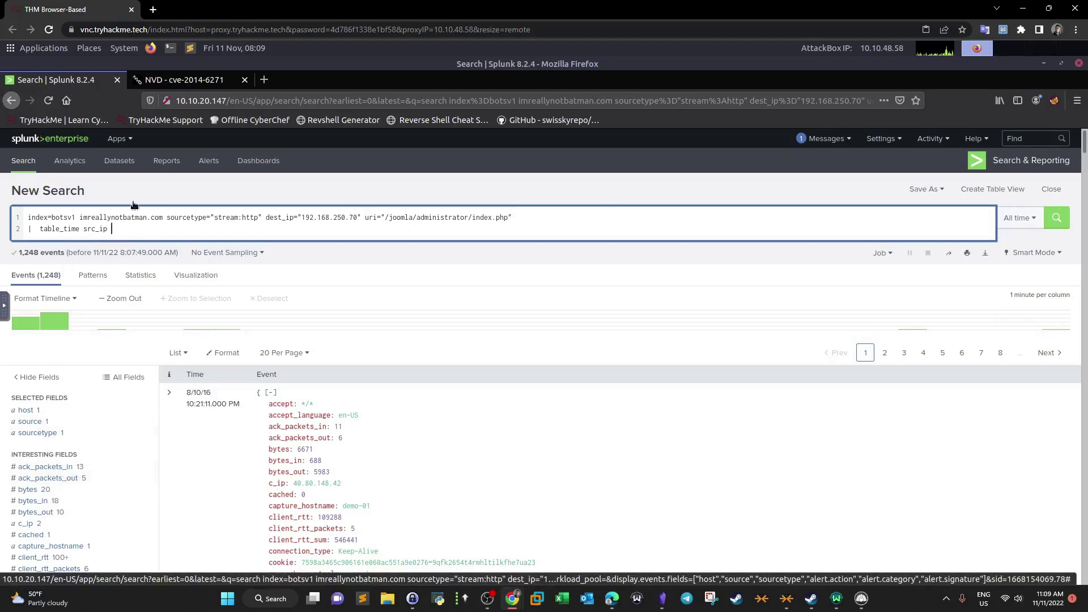
{"action": "double_click", "coordinate": [89, 227]}
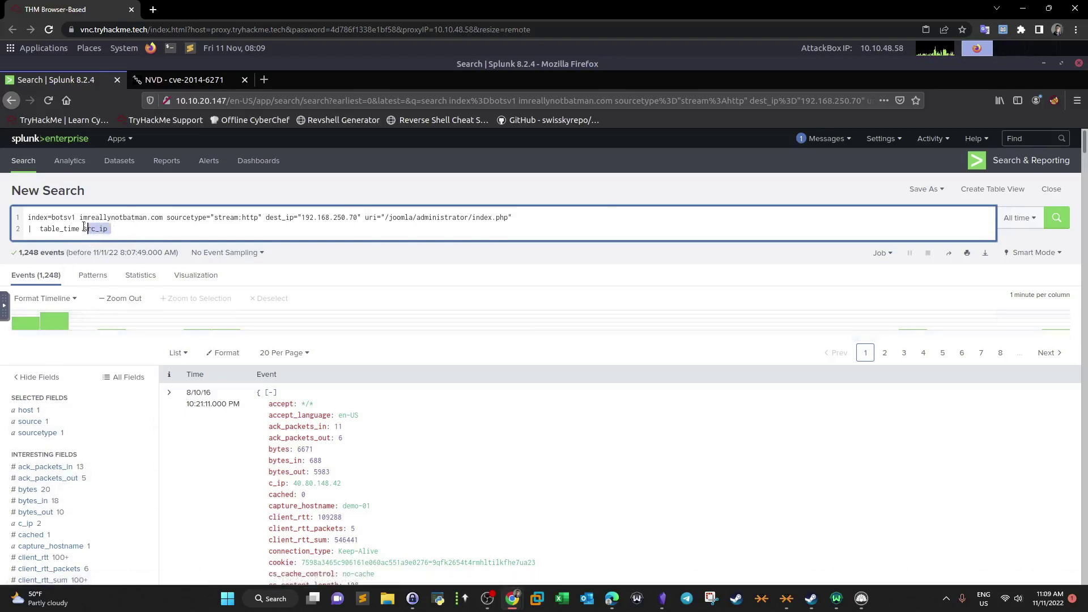
{"action": "left_click", "coordinate": [142, 229]}
{"action": "type", "text": "dest_ip"}
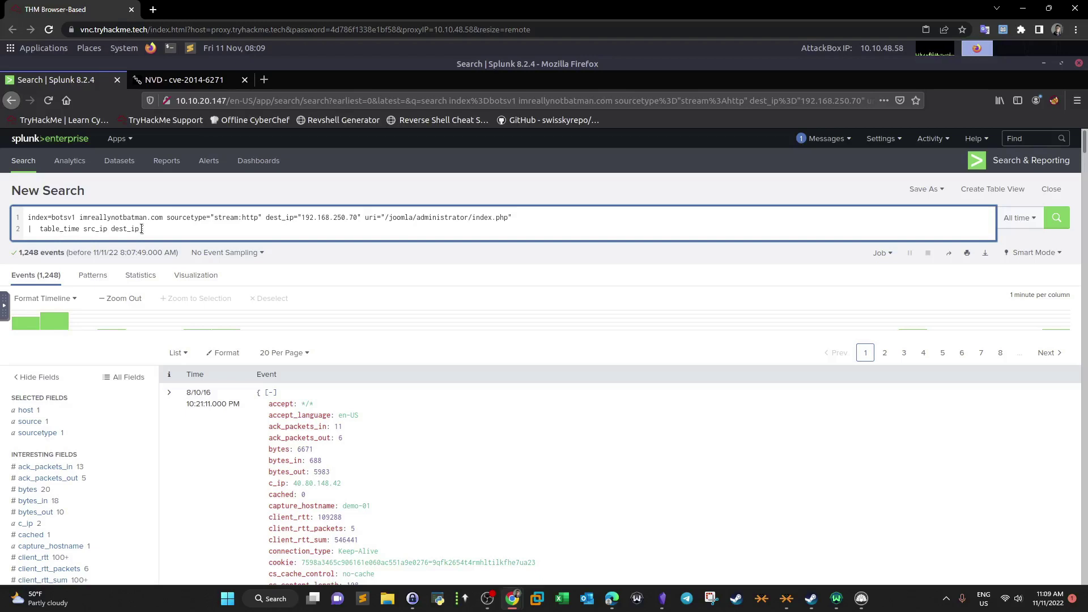
{"action": "type", "text": " form_data"}
{"action": "key", "text": "Return"}
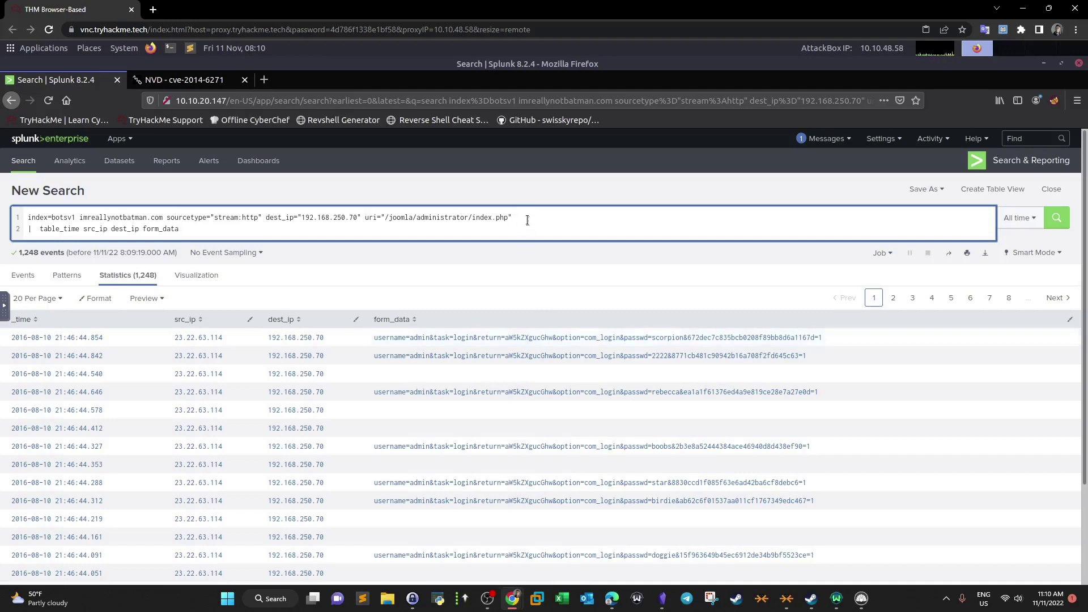
- Add the filter form_data=*username* after the uri condition on the query's first line
{"action": "type", "text": "form_dat"}
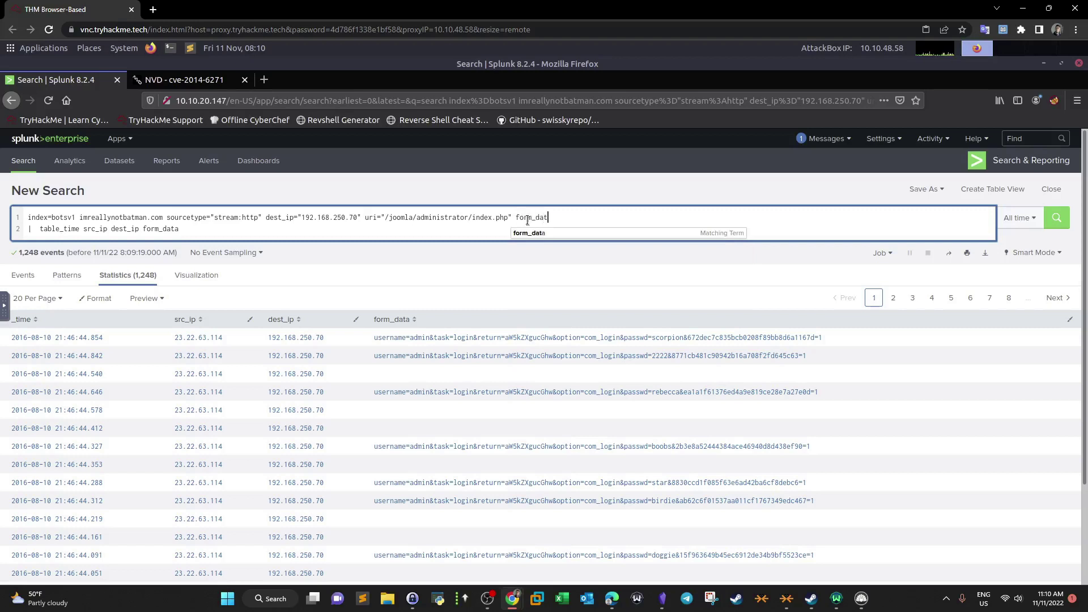
{"action": "type", "text": "a=*username"}
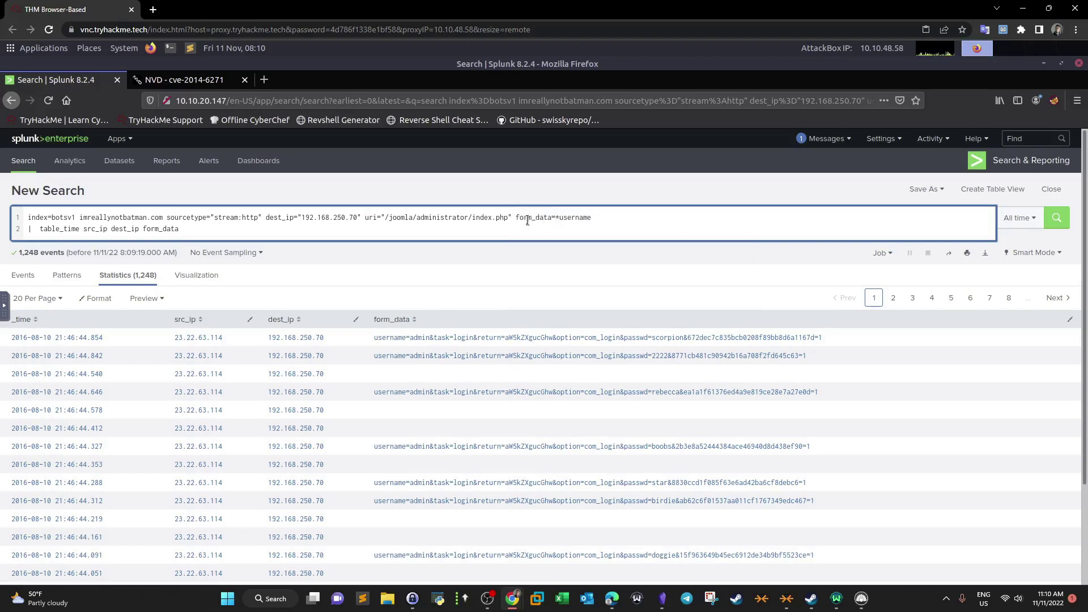
{"action": "type", "text": "*"}
- Switch to the Splunk note in Obsidian and search it for http, going through the matches to the HTTP traffic section
{"action": "left_click", "coordinate": [661, 600]}
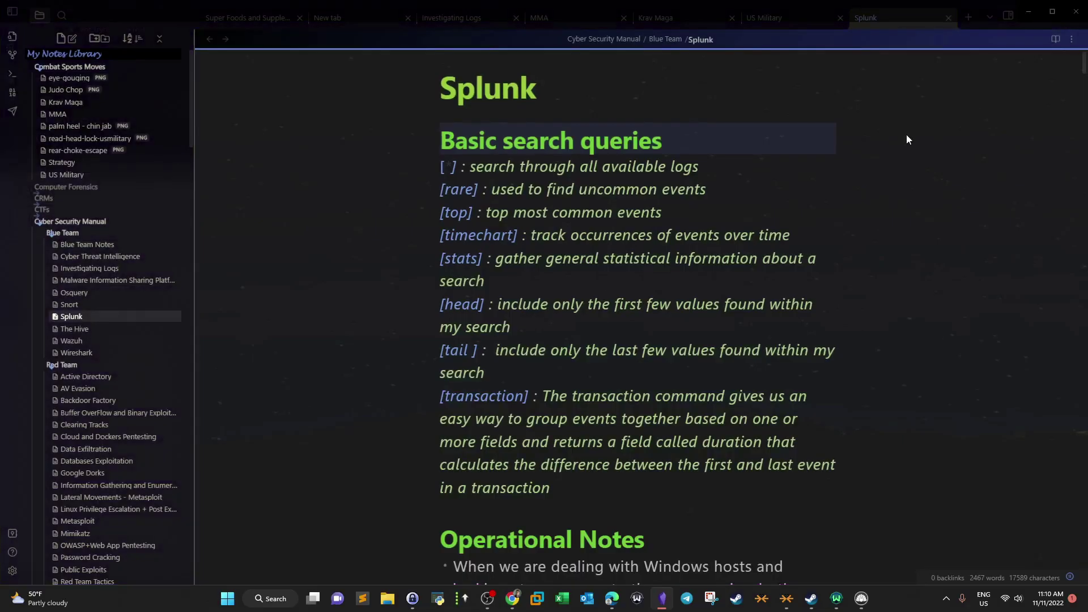
{"action": "scroll", "coordinate": [913, 137], "scroll_direction": "down", "scroll_amount": 20}
{"action": "key", "text": "ctrl+f"}
{"action": "type", "text": "http"}
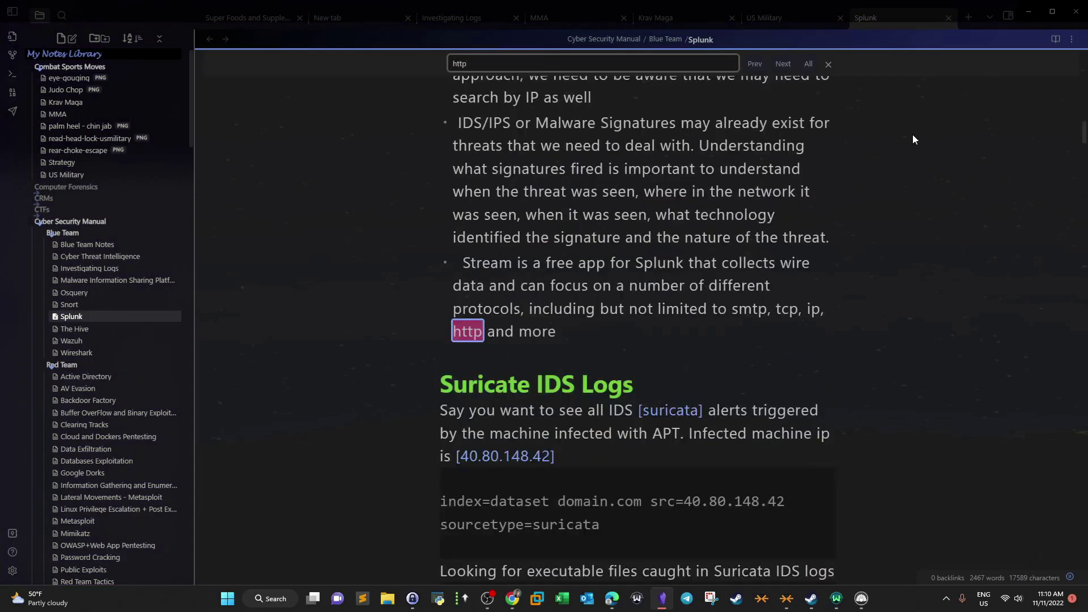
{"action": "key", "text": "Return"}
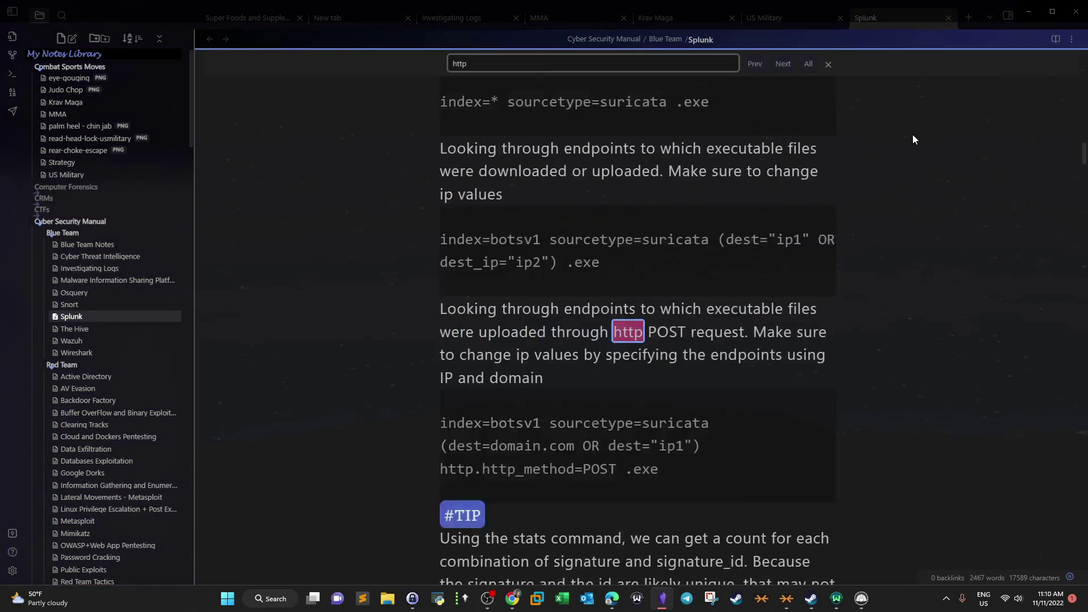
{"action": "scroll", "coordinate": [677, 295], "scroll_direction": "up", "scroll_amount": 6}
{"action": "key", "text": "Return"}
{"action": "key", "text": "Return"}
{"action": "key", "text": "Return"}
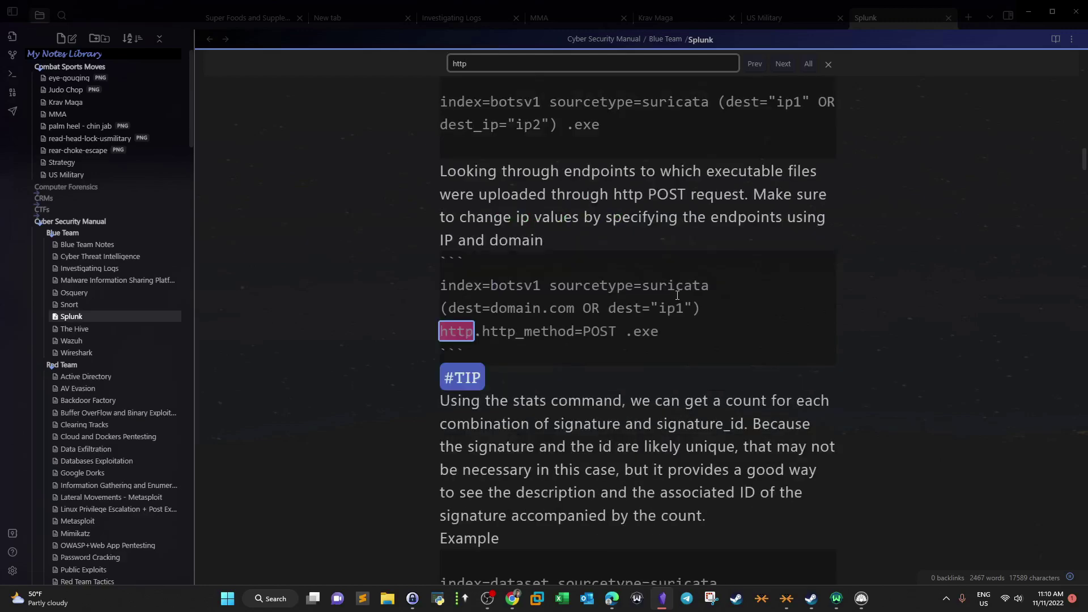
- Read the note's queries for HTTP POST authentication data and for displaying usernames and passwords with regular expressions
{"action": "scroll", "coordinate": [642, 328], "scroll_direction": "down", "scroll_amount": 8}
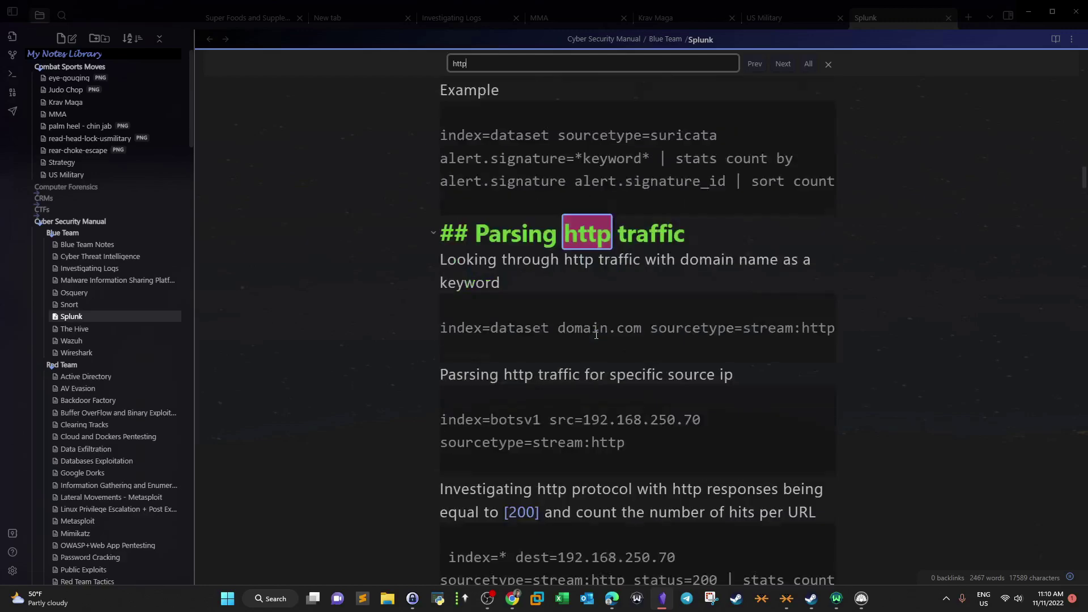
{"action": "left_click_drag", "start_coordinate": [570, 249], "coordinate": [487, 250]}
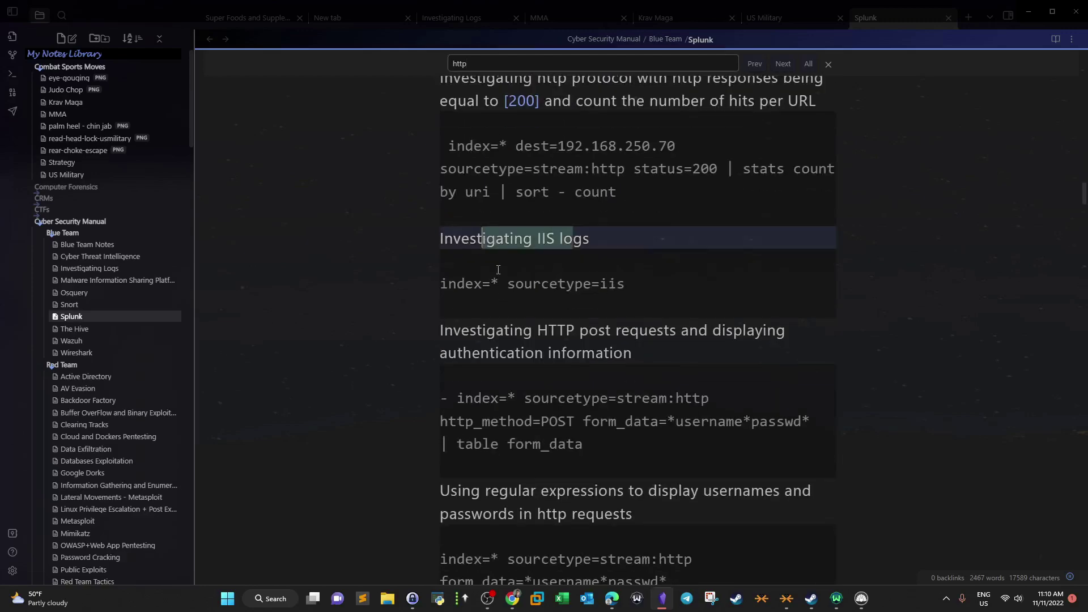
{"action": "left_click_drag", "start_coordinate": [614, 332], "coordinate": [444, 332]}
{"action": "scroll", "coordinate": [586, 267], "scroll_direction": "down", "scroll_amount": 4}
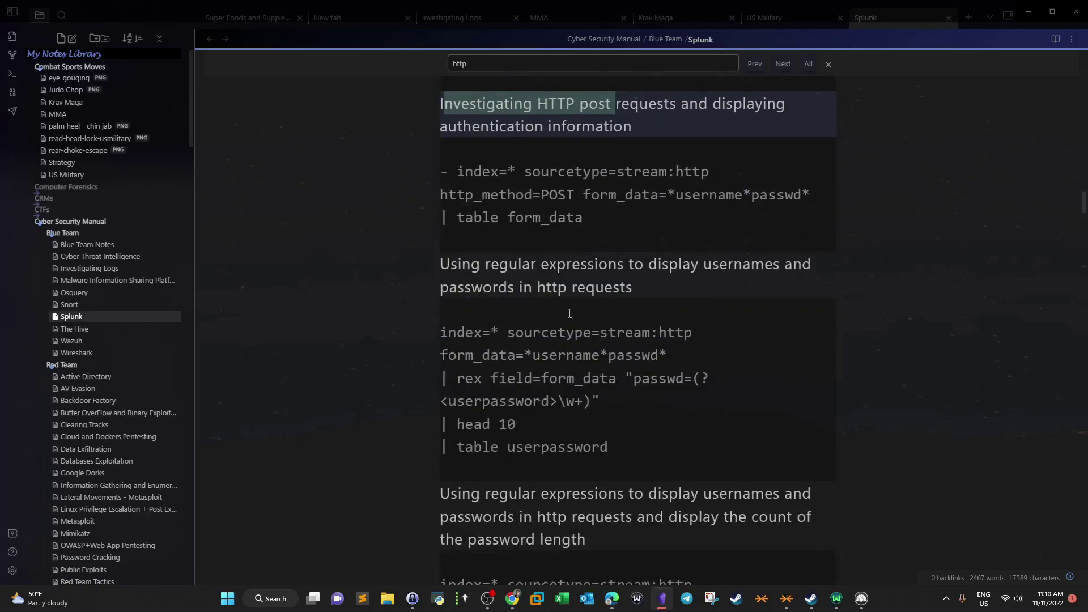
{"action": "left_click_drag", "start_coordinate": [588, 265], "coordinate": [472, 265]}
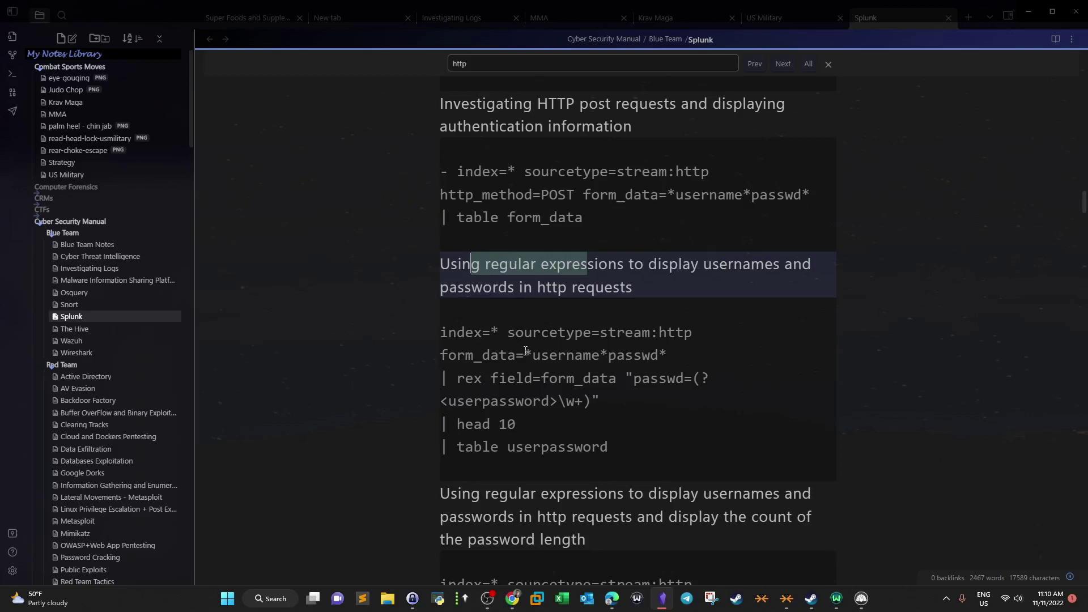
- Examine the form_data=*username*passwd* filter in the note's query for displaying usernames and passwords with regular expressions
{"action": "left_click_drag", "start_coordinate": [441, 355], "coordinate": [678, 355]}
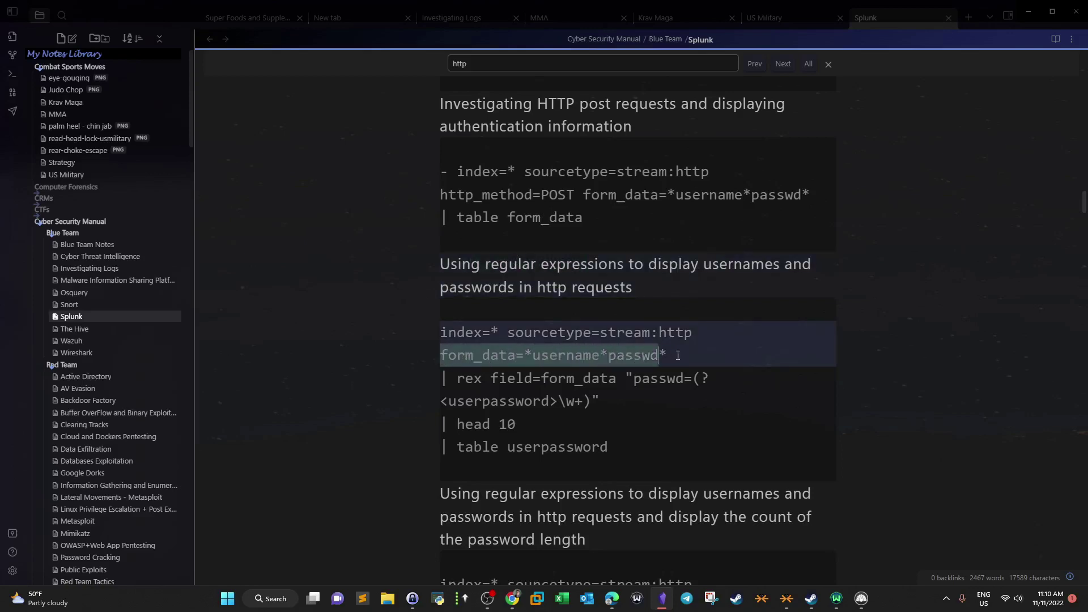
{"action": "left_click", "coordinate": [579, 355]}
{"action": "left_click_drag", "start_coordinate": [525, 354], "coordinate": [602, 355]}
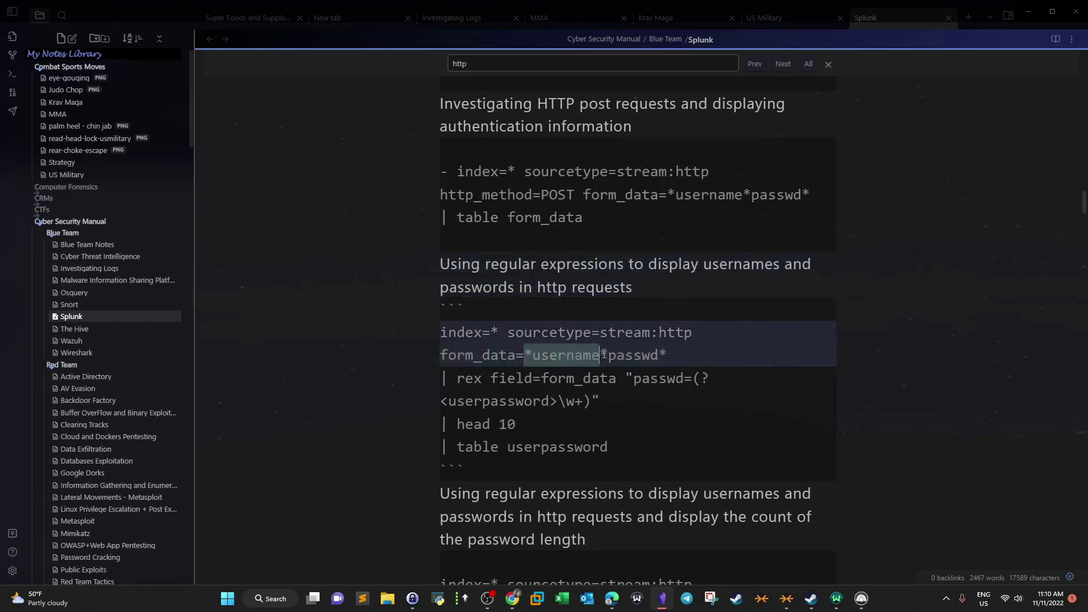
{"action": "left_click", "coordinate": [528, 354]}
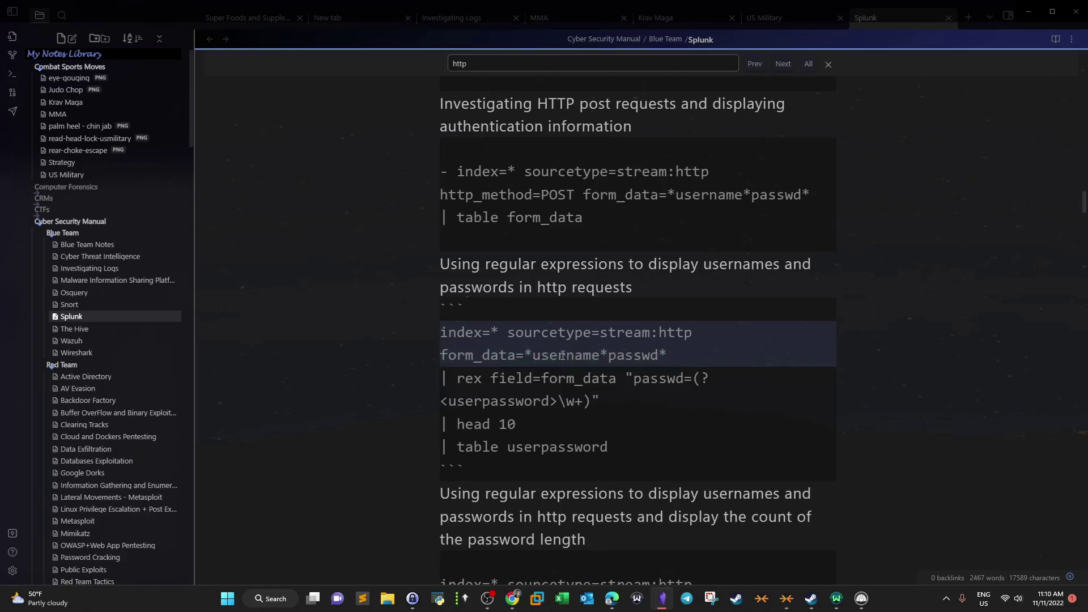
- Switch back to Splunk, extend the form_data filter to *username*passwd* and run the search
{"action": "key", "text": "alt+Tab"}
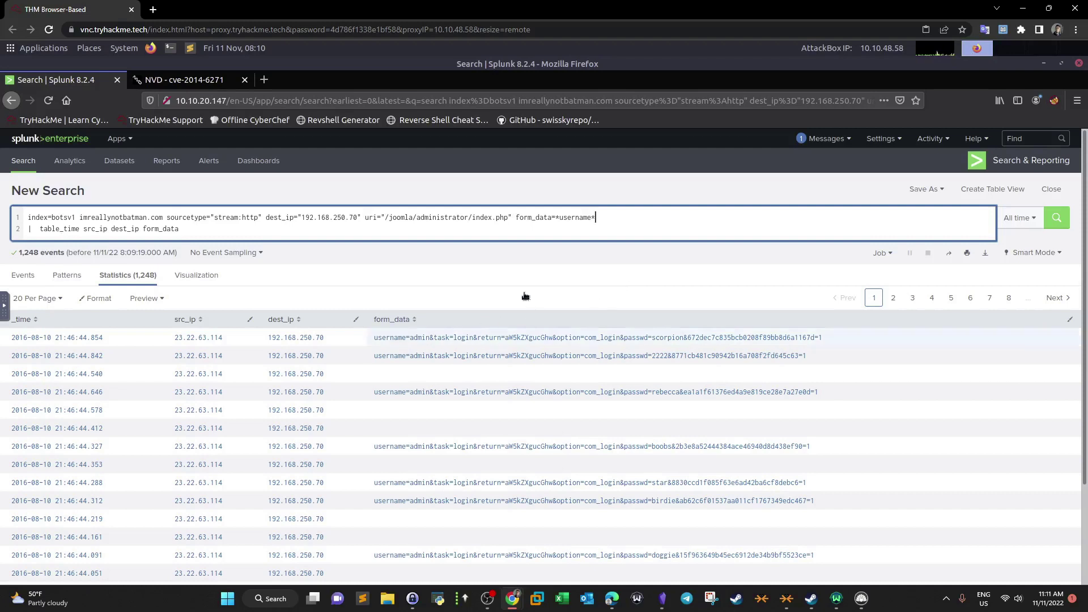
{"action": "left_click", "coordinate": [621, 219]}
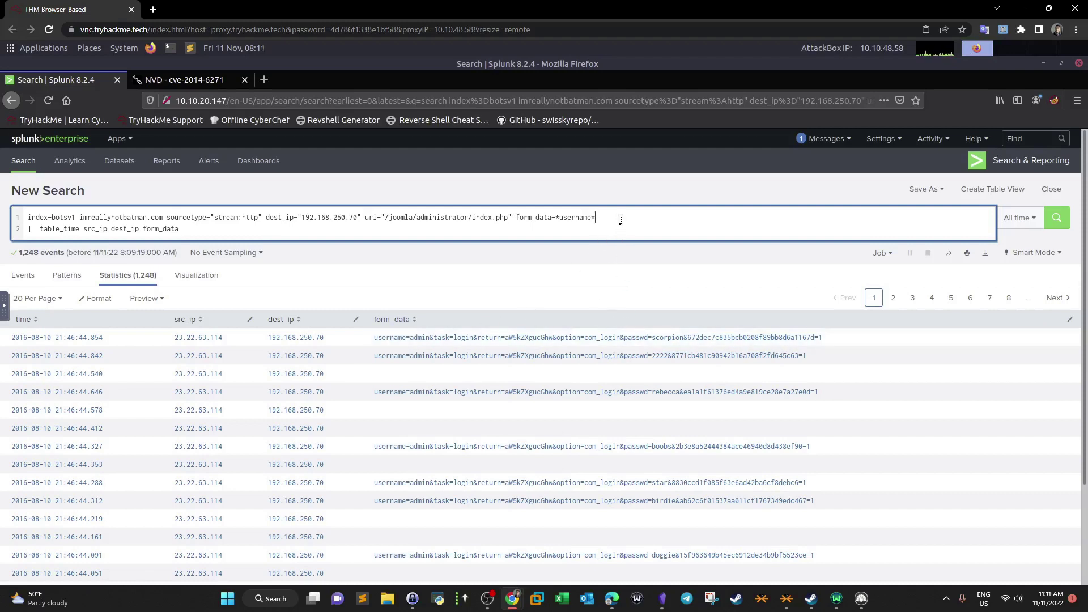
{"action": "type", "text": "passwd"}
{"action": "key", "text": "Return"}
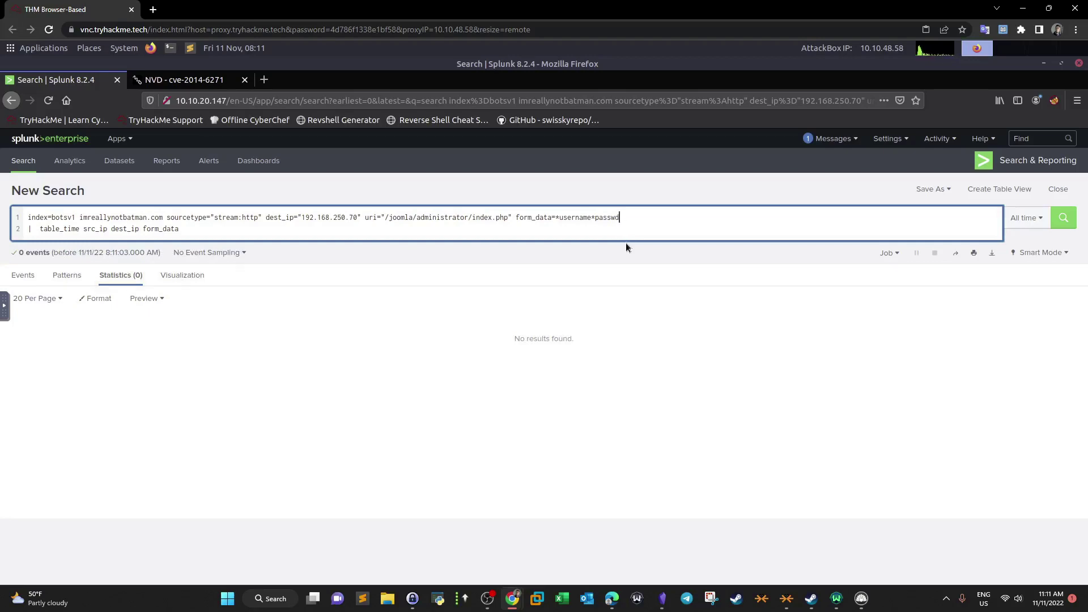
{"action": "key", "text": "Return"}
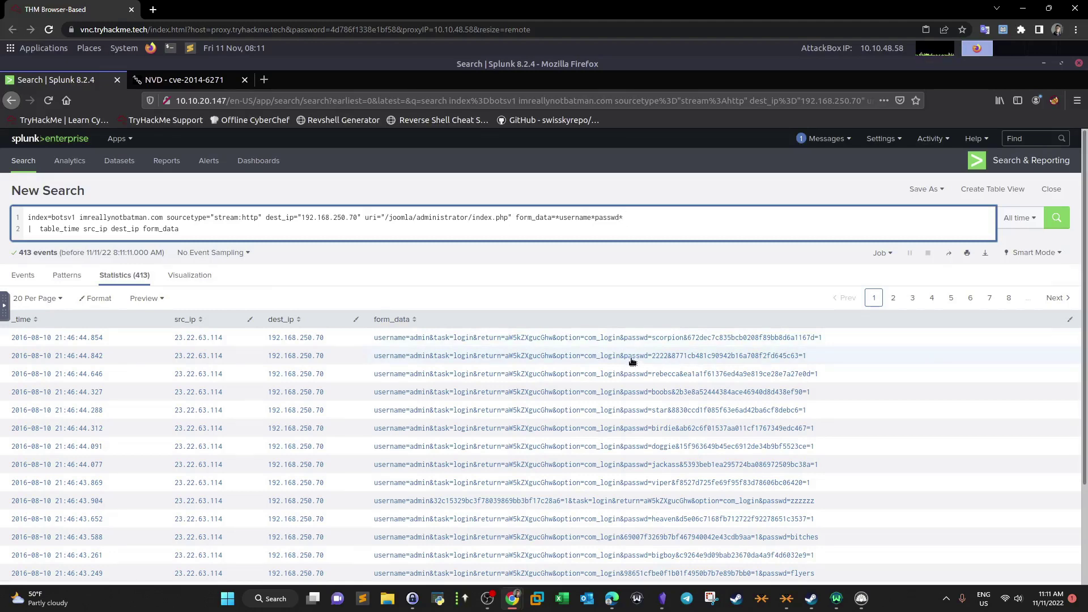
- Switch to the Splunk note in Obsidian and copy the expression rex field=form_data "passwd=(?<userpassword>\w+)"
{"action": "left_click", "coordinate": [663, 599]}
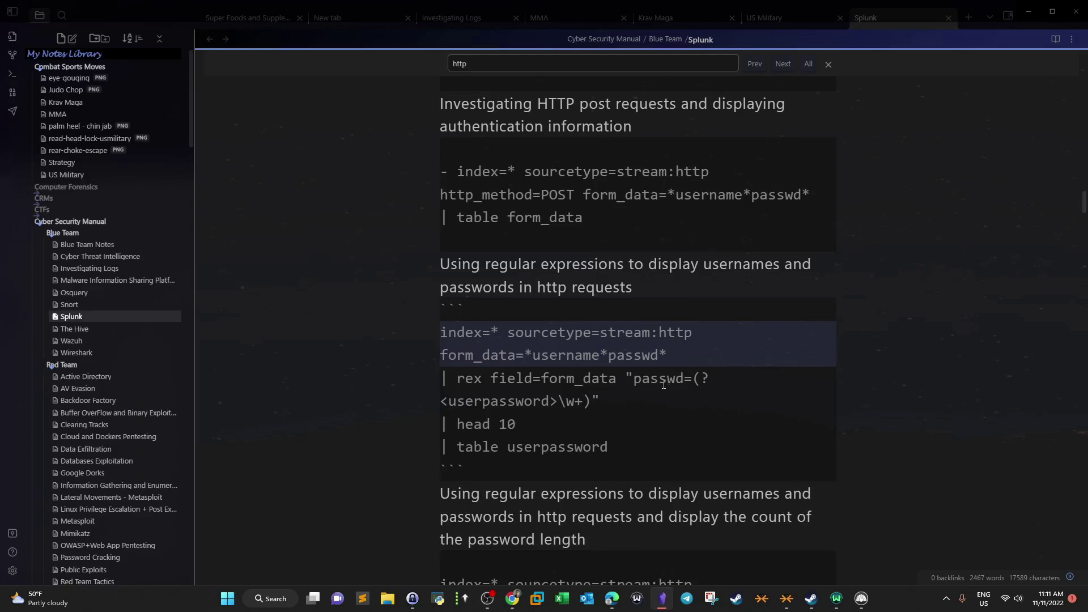
{"action": "left_click_drag", "start_coordinate": [601, 402], "coordinate": [457, 379]}
{"action": "right_click", "coordinate": [468, 376]}
{"action": "left_click", "coordinate": [499, 398]}
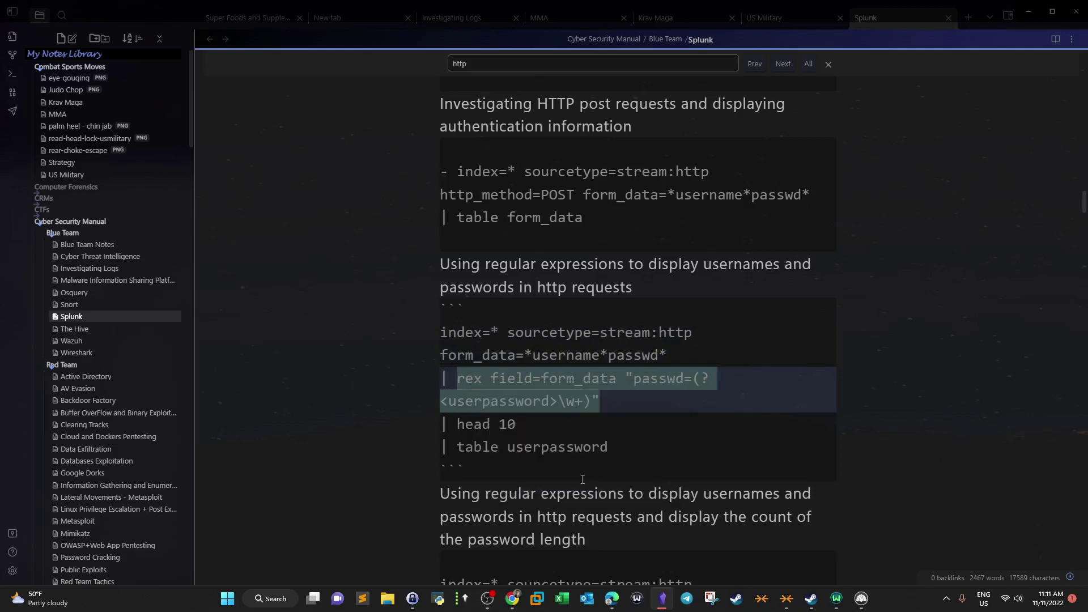
- Return to Splunk, insert the copied rex expression as a piped line between the filter and table lines, and run the search
{"action": "key", "text": "alt+Tab"}
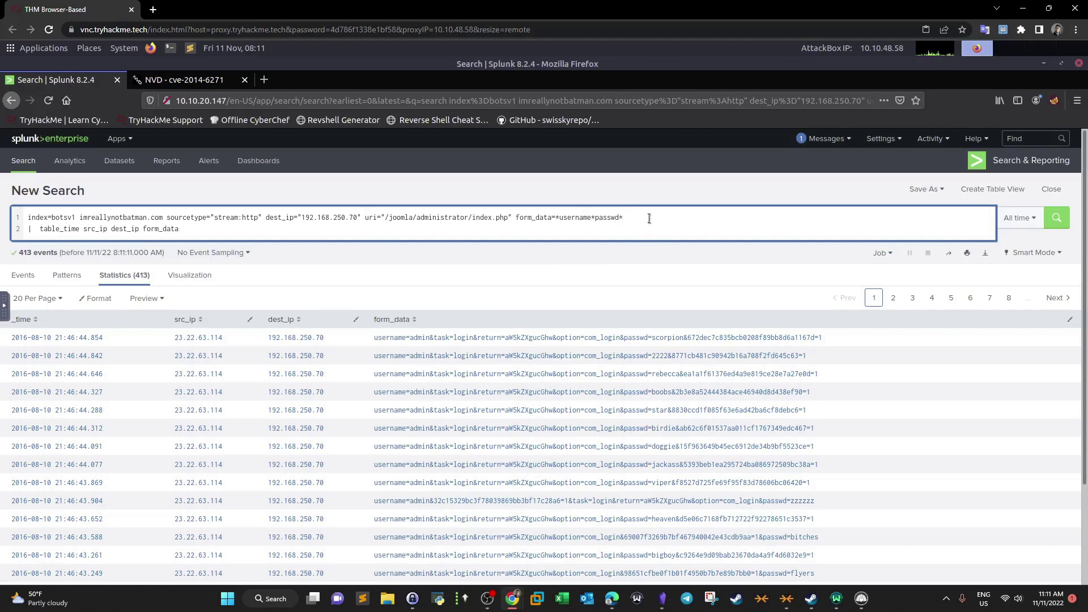
{"action": "key", "text": "shift+Return"}
{"action": "type", "text": "|"}
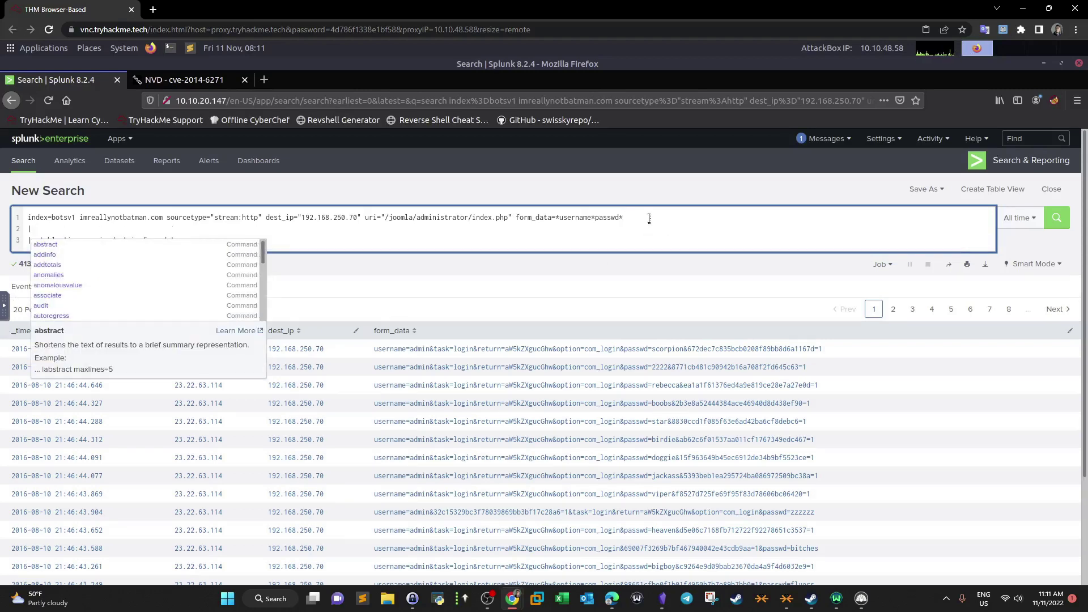
{"action": "key", "text": "ctrl+v"}
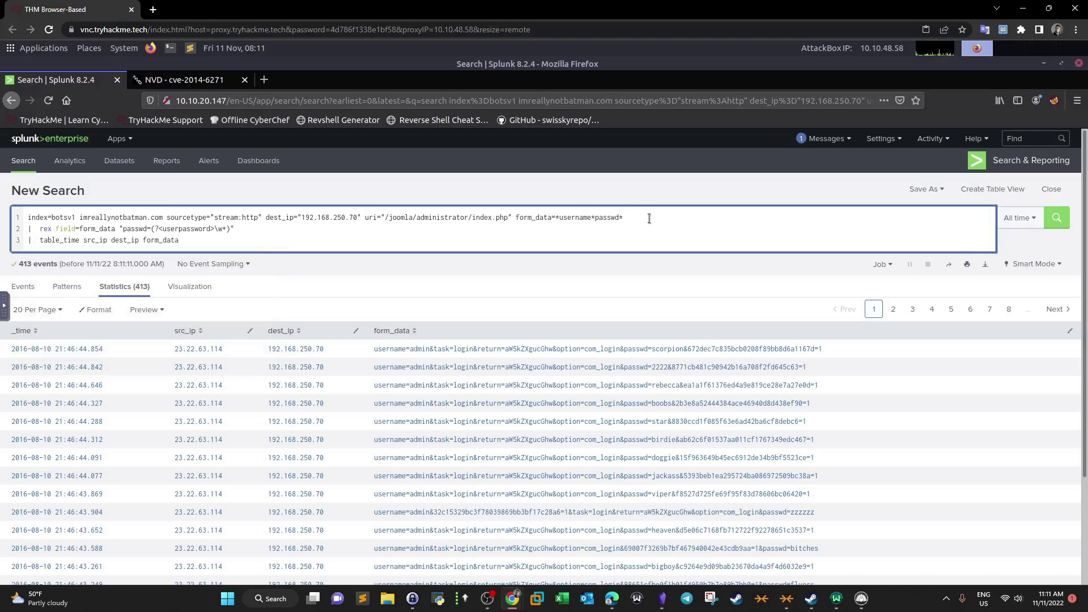
{"action": "left_click", "coordinate": [165, 229]}
{"action": "left_click_drag", "start_coordinate": [197, 227], "coordinate": [212, 228]}
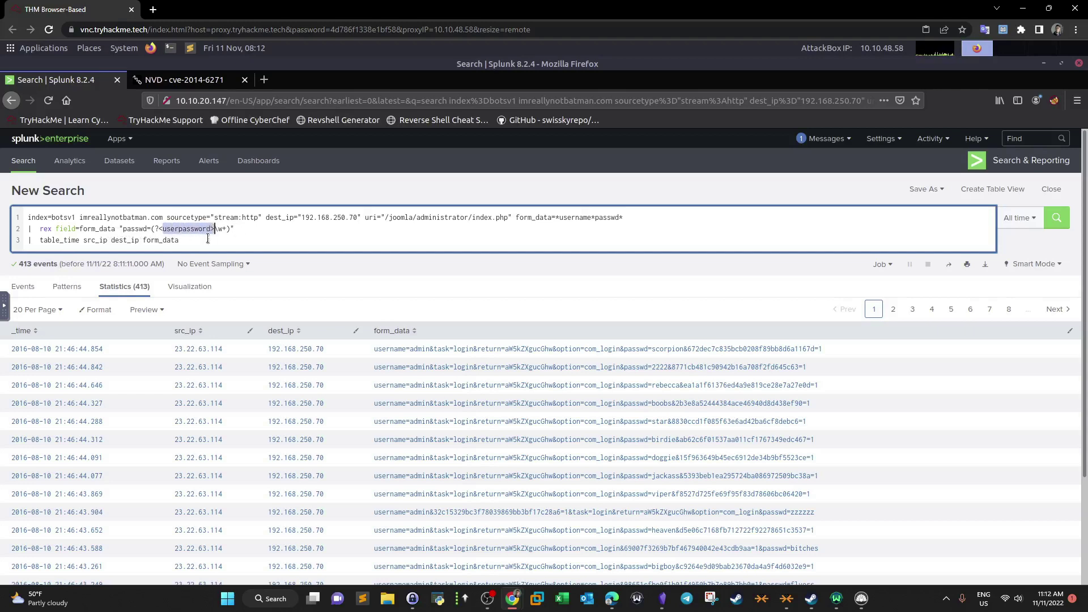
{"action": "key", "text": "ctrl+End"}
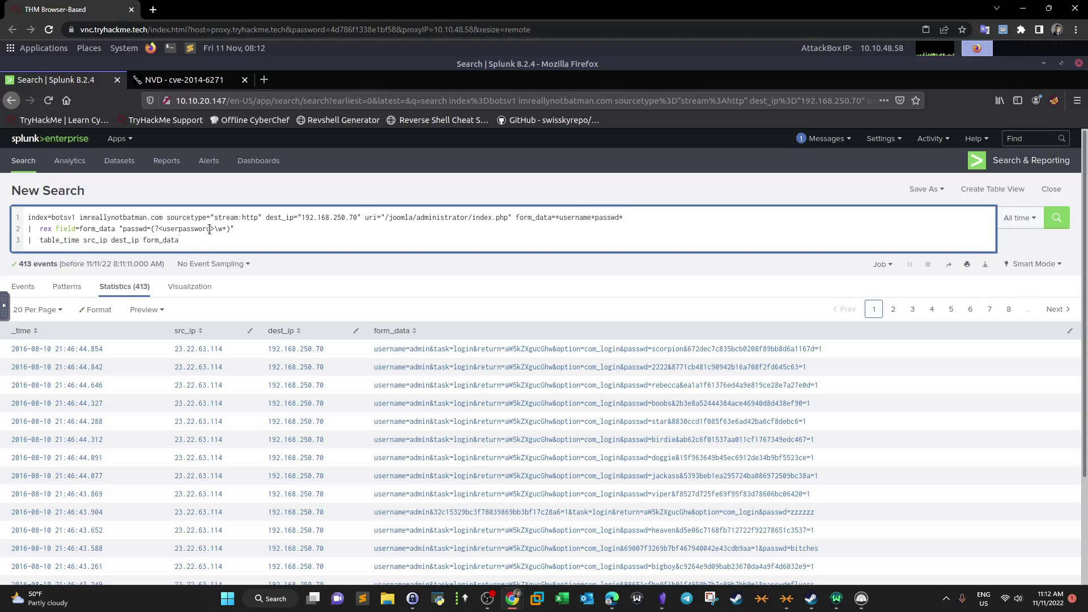
{"action": "key", "text": "Return"}
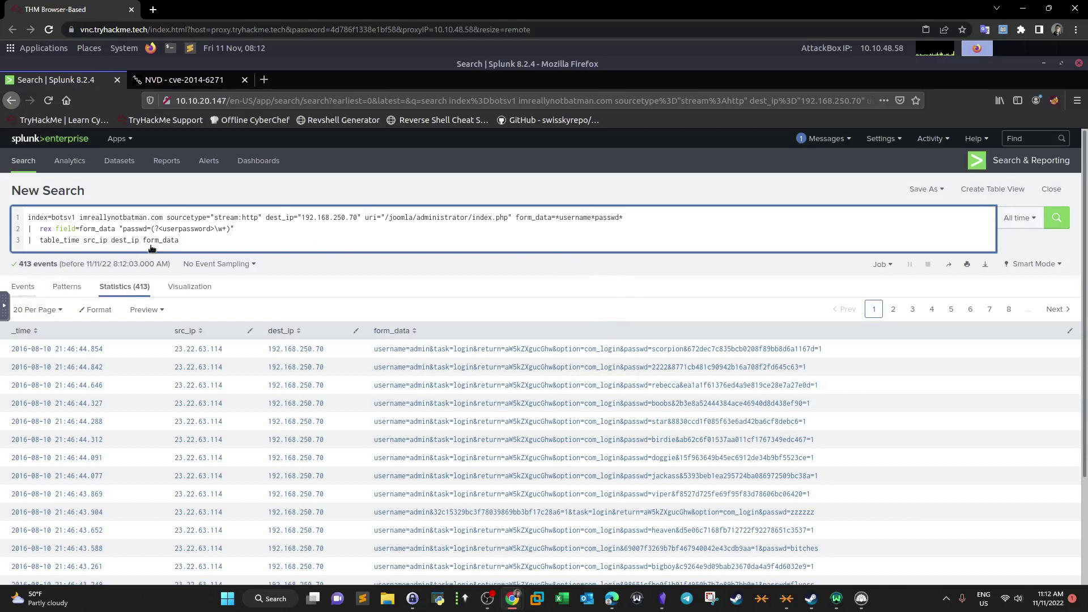
- Switch to the events view, remove the rex and table lines from the query and rerun it
{"action": "key", "text": "ctrl+a"}
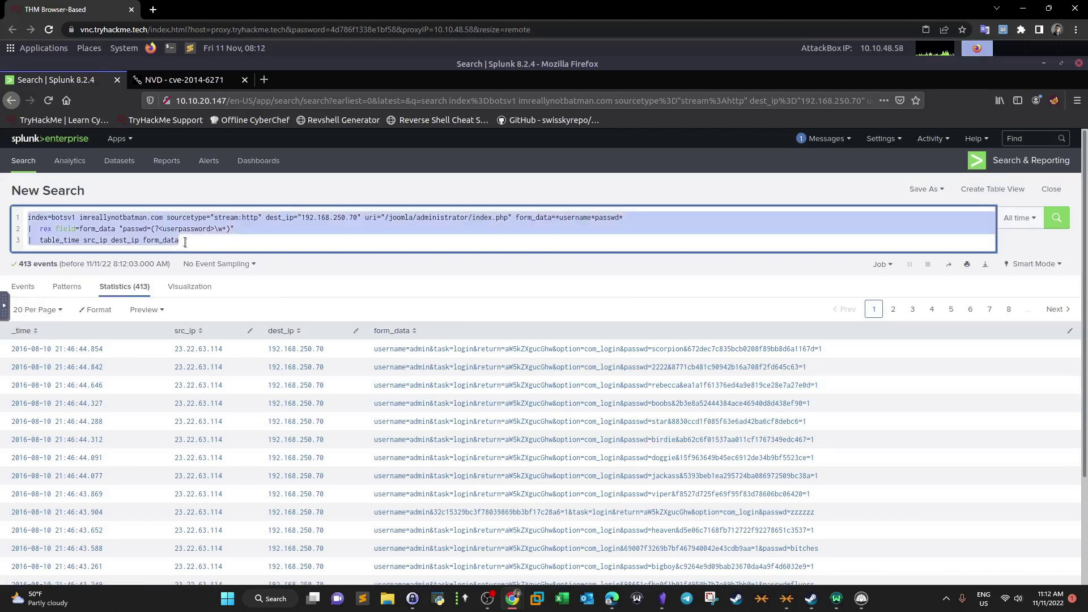
{"action": "left_click", "coordinate": [23, 286]}
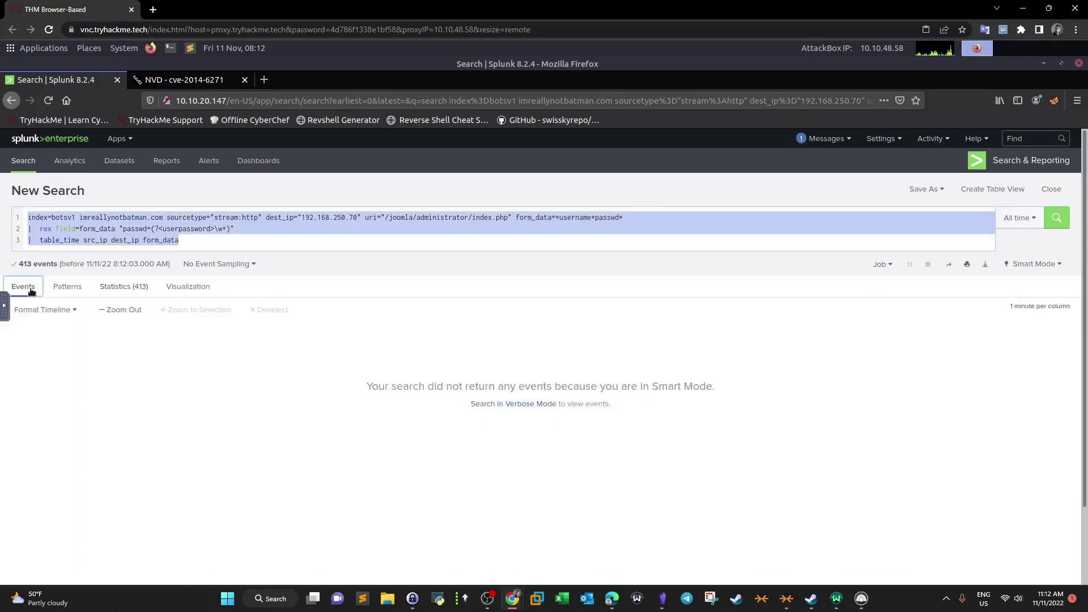
{"action": "left_click", "coordinate": [199, 243]}
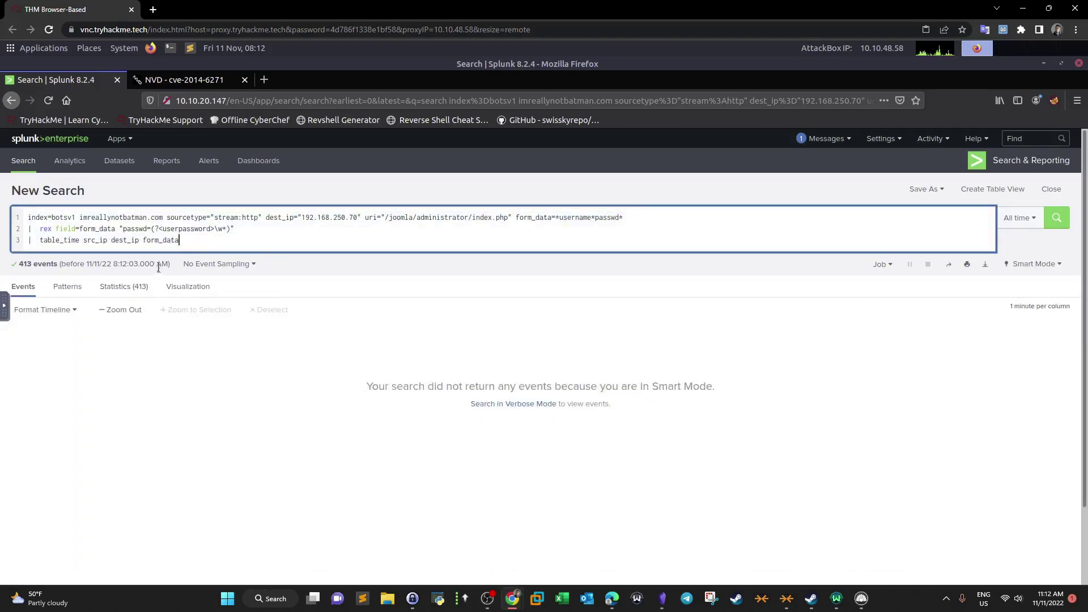
{"action": "left_click_drag", "start_coordinate": [181, 242], "coordinate": [28, 228]}
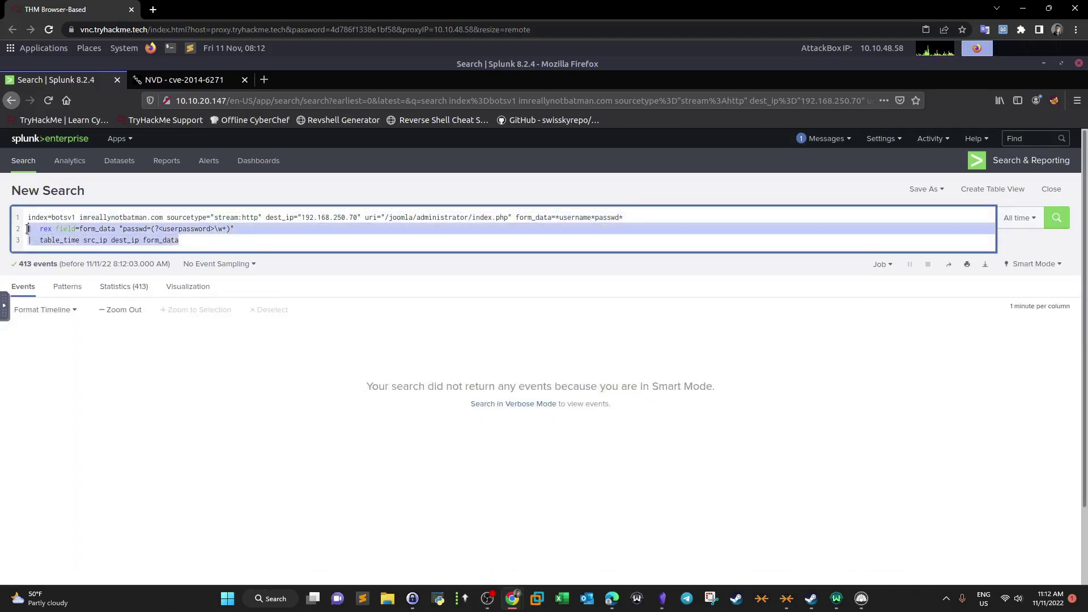
{"action": "key", "text": "BackSpace"}
{"action": "key", "text": "BackSpace"}
{"action": "key", "text": "Return"}
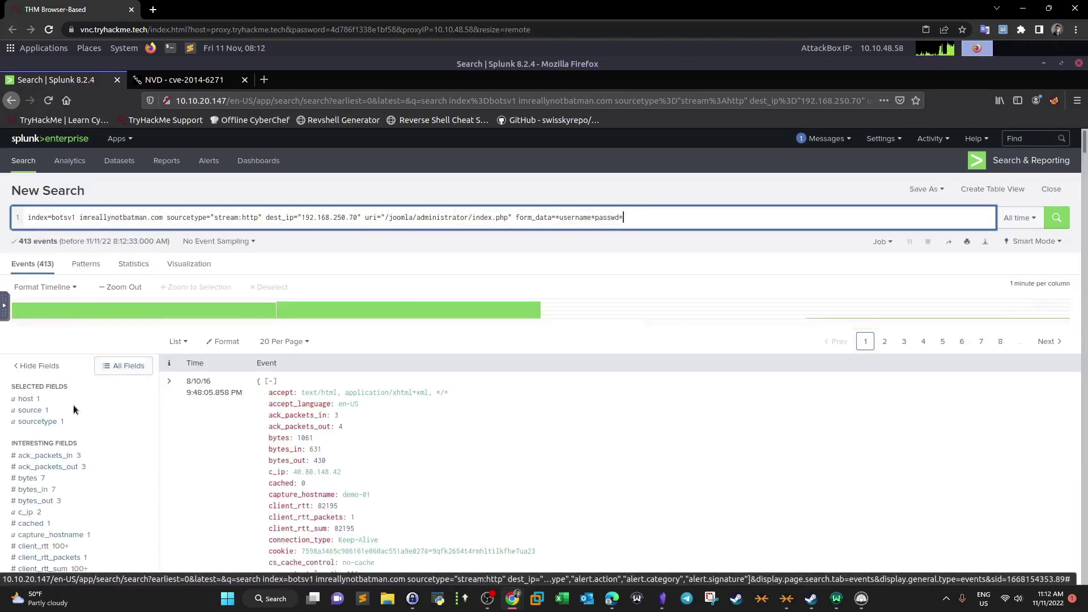
- Find the http_method field among the interesting fields and open its value summary
{"action": "scroll", "coordinate": [74, 408], "scroll_direction": "down", "scroll_amount": 6}
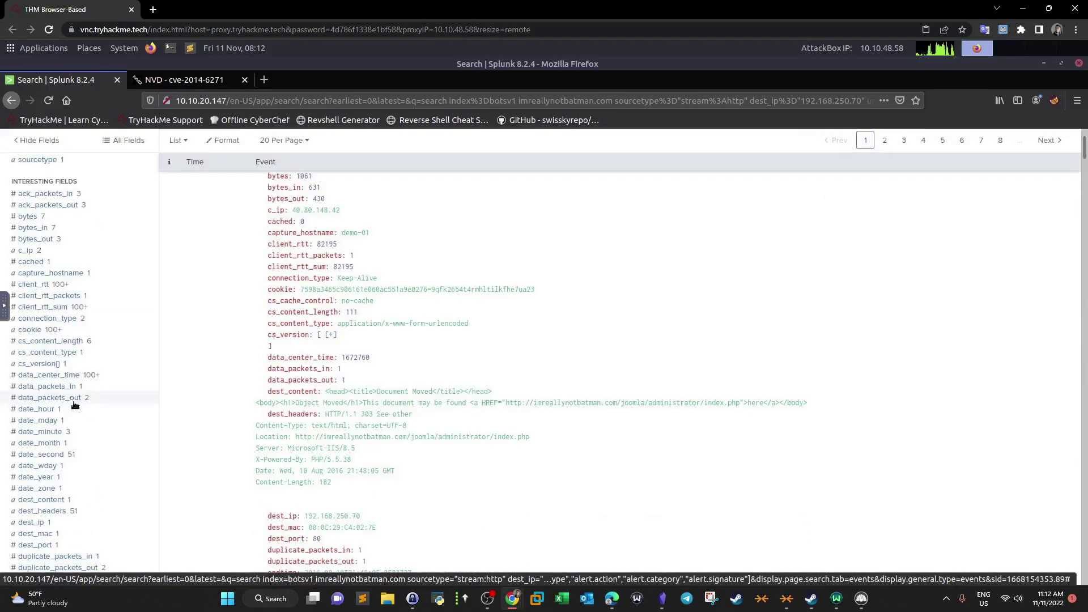
{"action": "scroll", "coordinate": [74, 406], "scroll_direction": "down", "scroll_amount": 3}
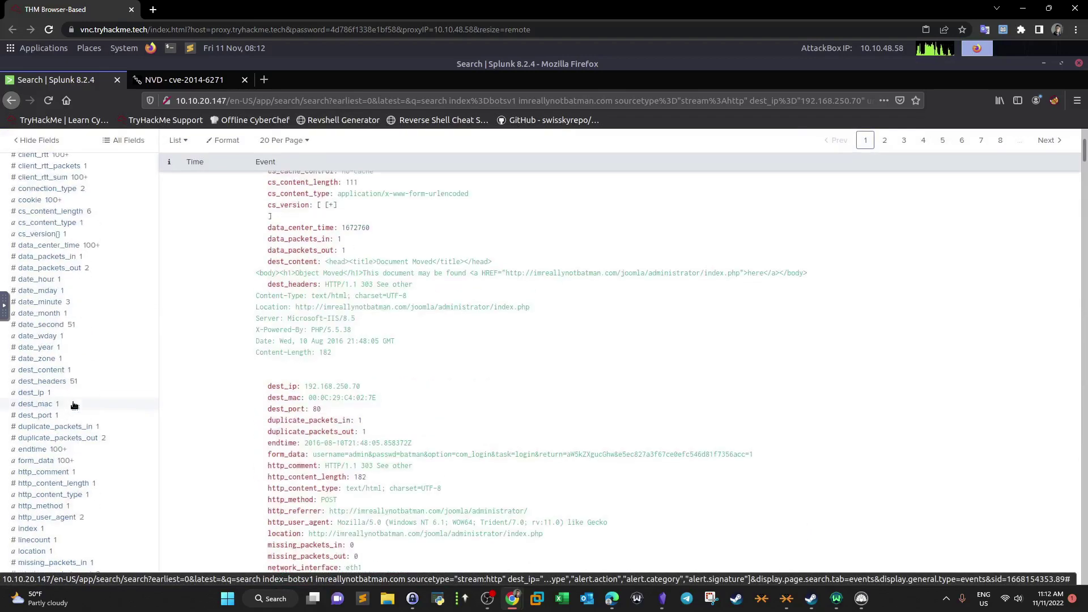
{"action": "scroll", "coordinate": [75, 406], "scroll_direction": "down", "scroll_amount": 2}
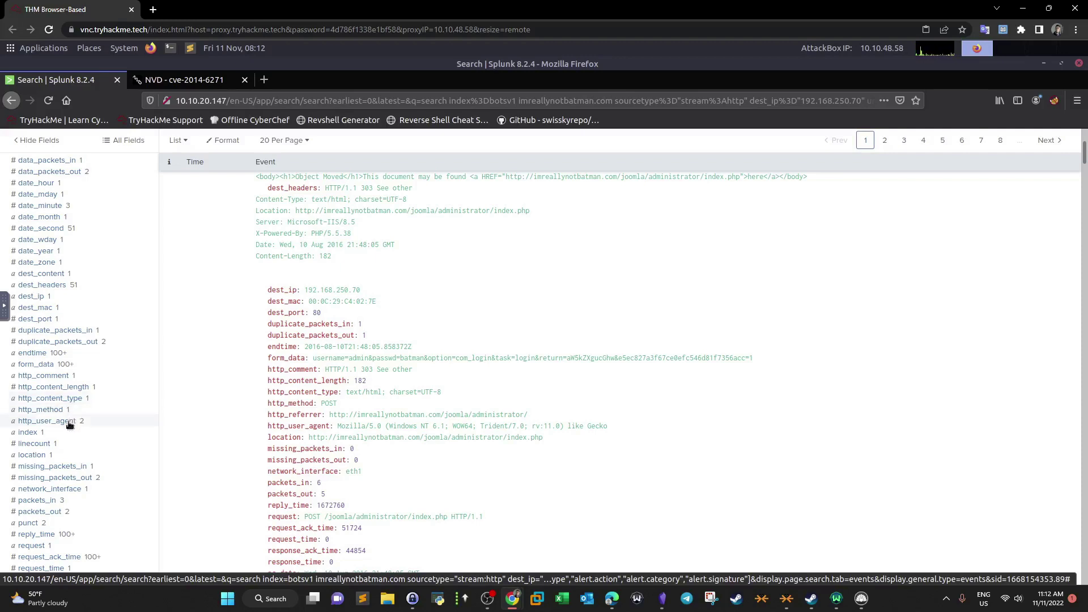
{"action": "left_click", "coordinate": [58, 412]}
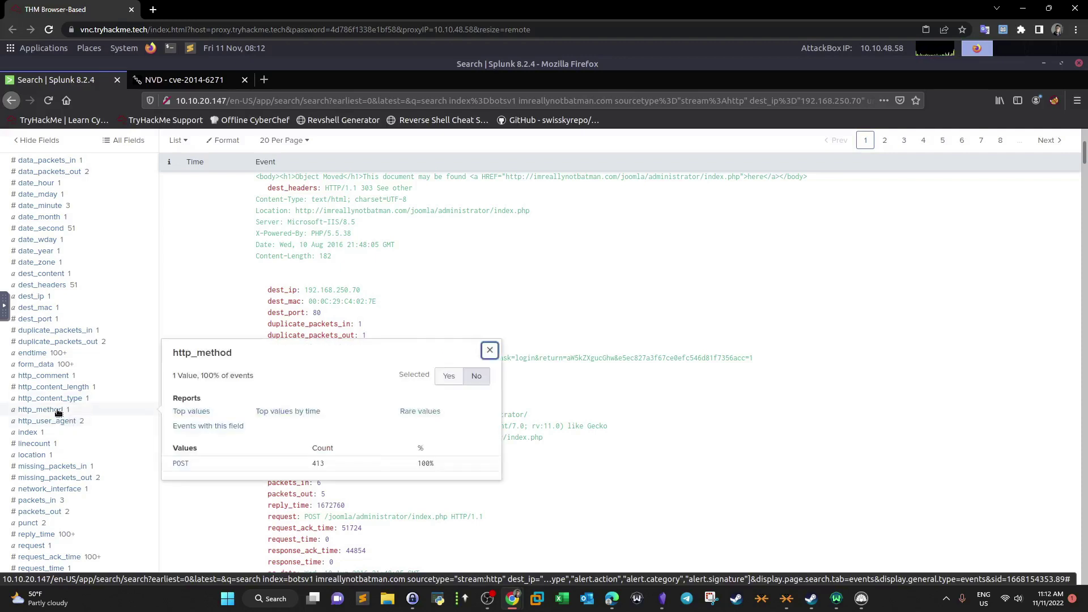
- Restrict the search to http_method=POST and run it with rex field=form_data "passwd=(?<userpassword>\w+)" and table _time src_ip dest_ip form_data, without a duplicate base query
{"action": "left_click", "coordinate": [180, 464]}
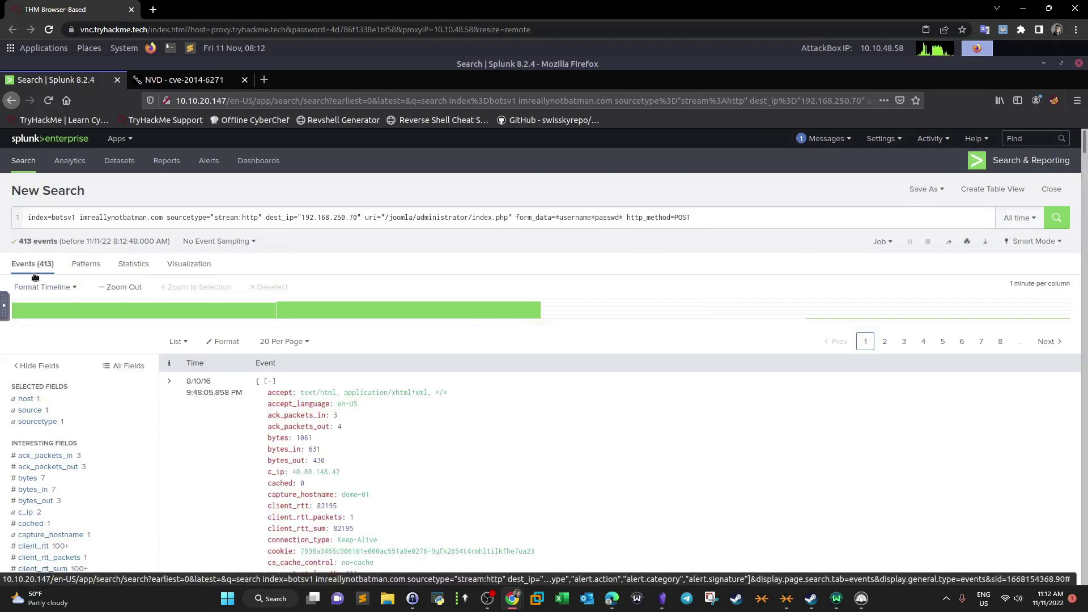
{"action": "left_click", "coordinate": [734, 216]}
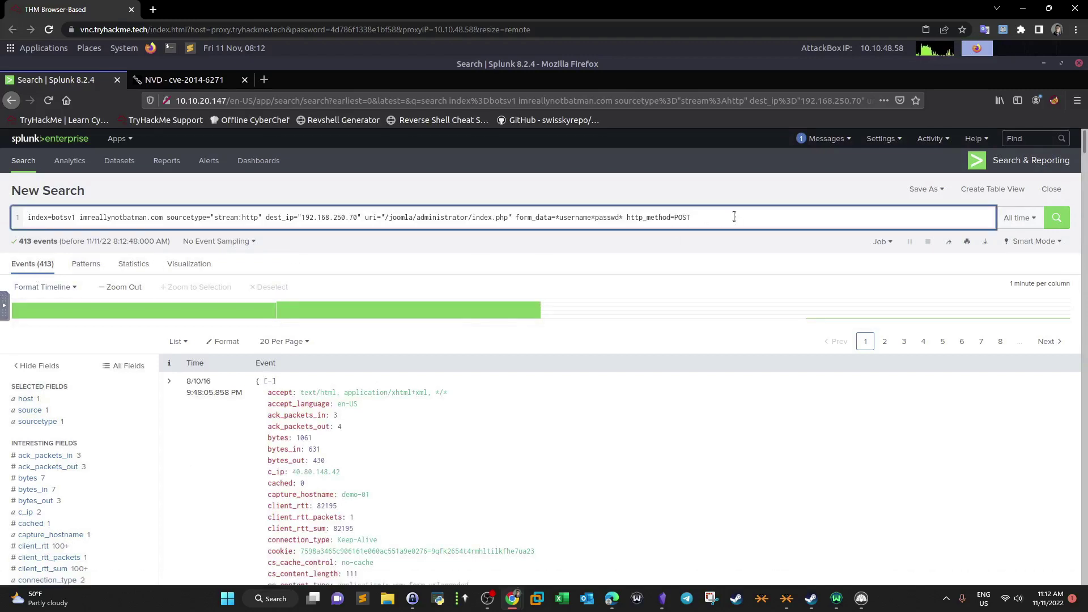
{"action": "key", "text": "ctrl+v"}
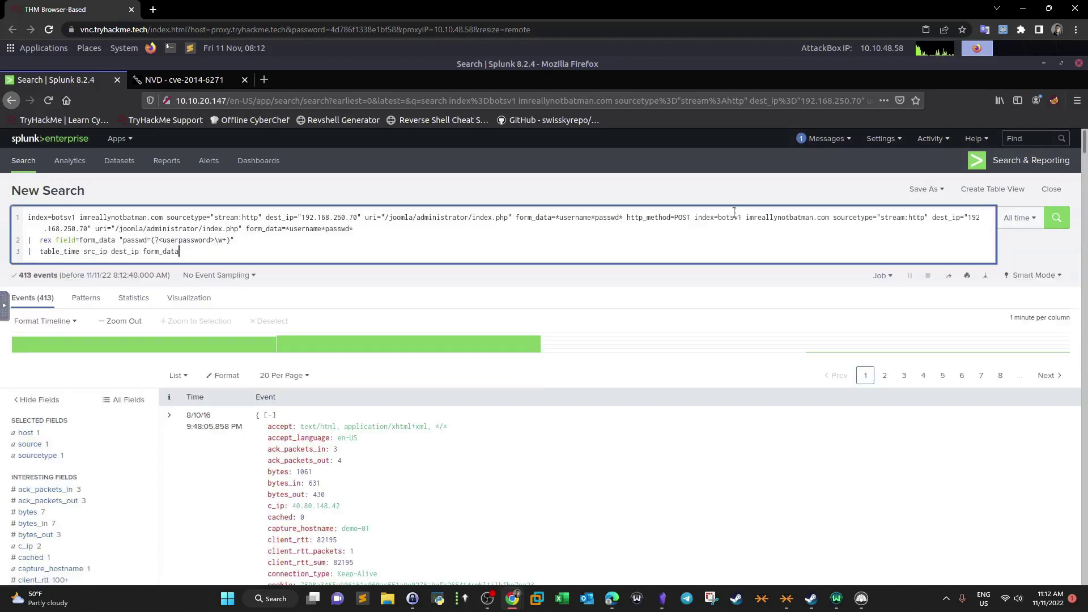
{"action": "left_click_drag", "start_coordinate": [694, 217], "coordinate": [390, 228]}
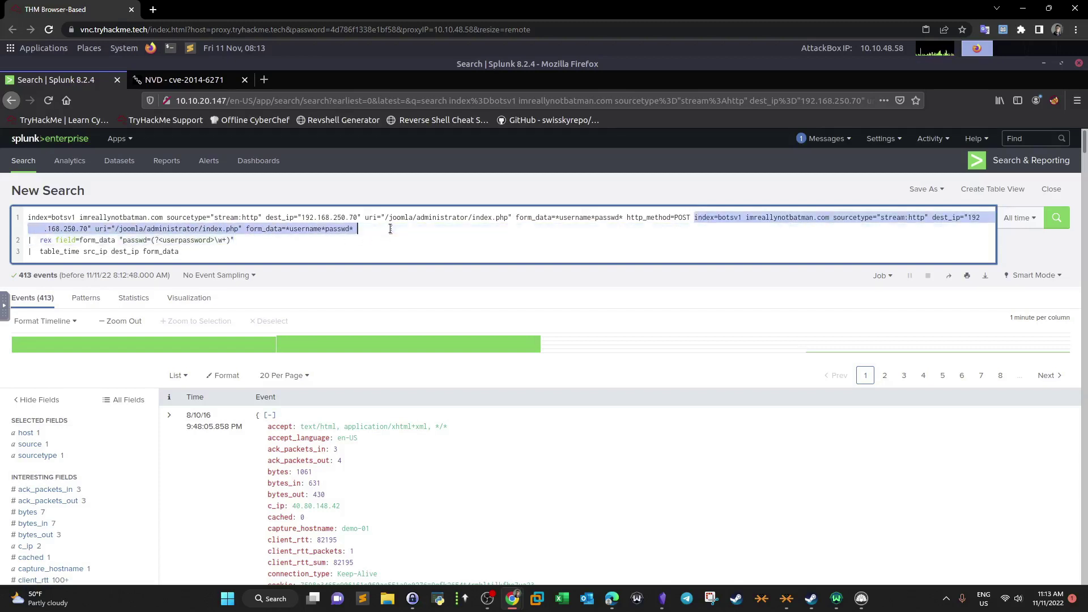
{"action": "key", "text": "BackSpace"}
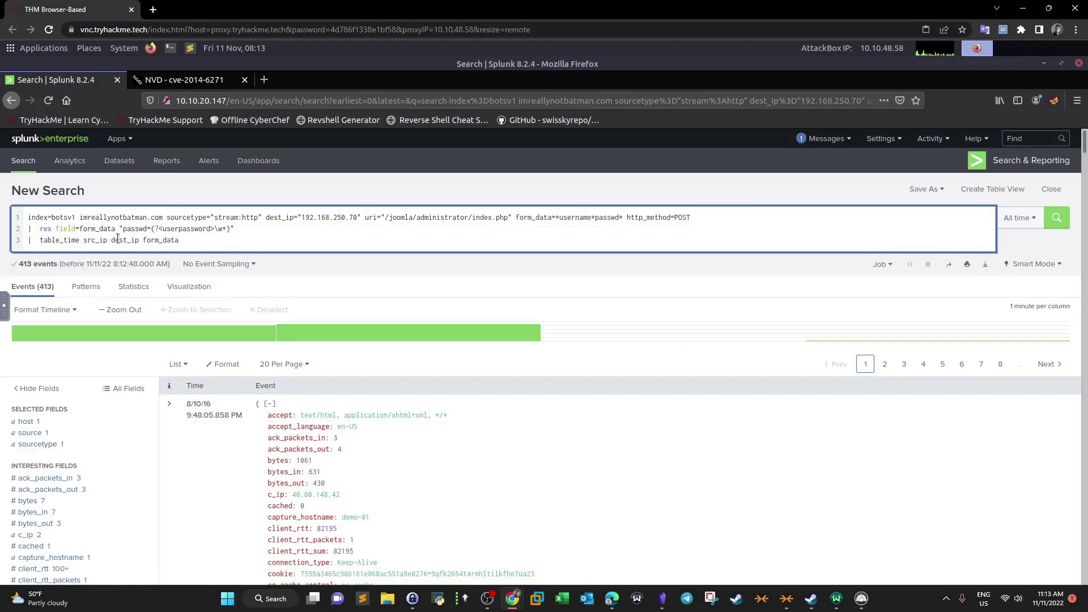
{"action": "key", "text": "Return"}
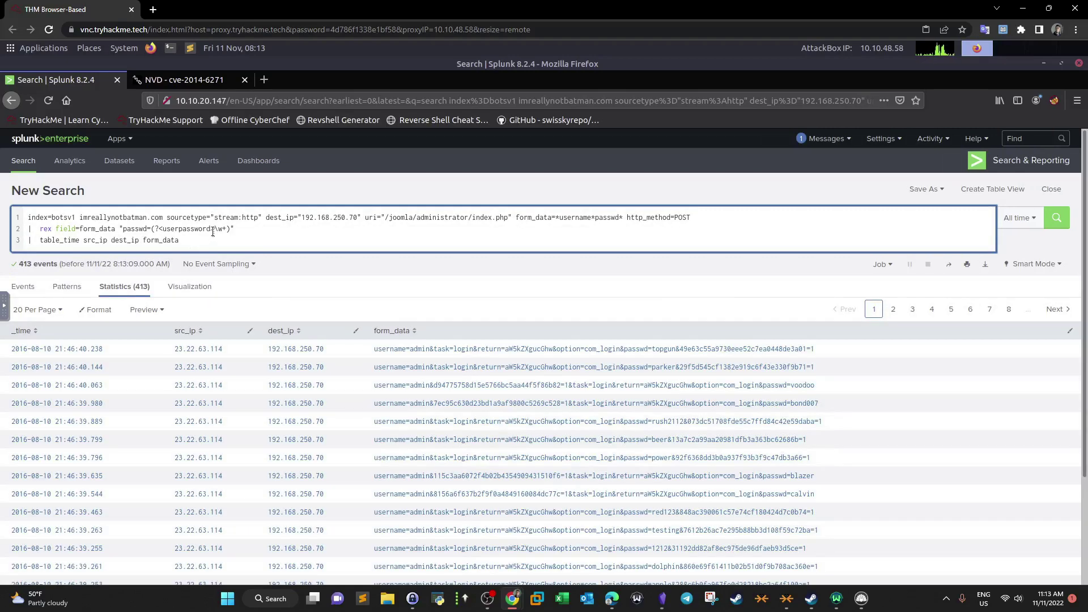
- Add the extracted userpassword field to the table command and rerun the search
{"action": "left_click_drag", "start_coordinate": [212, 229], "coordinate": [165, 229]}
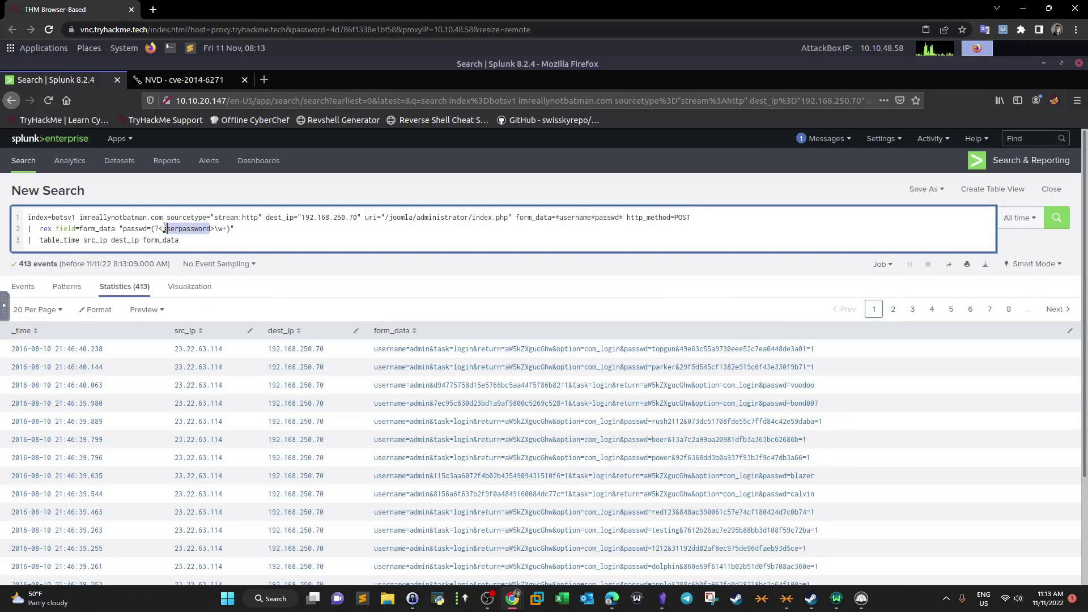
{"action": "left_click", "coordinate": [192, 242]}
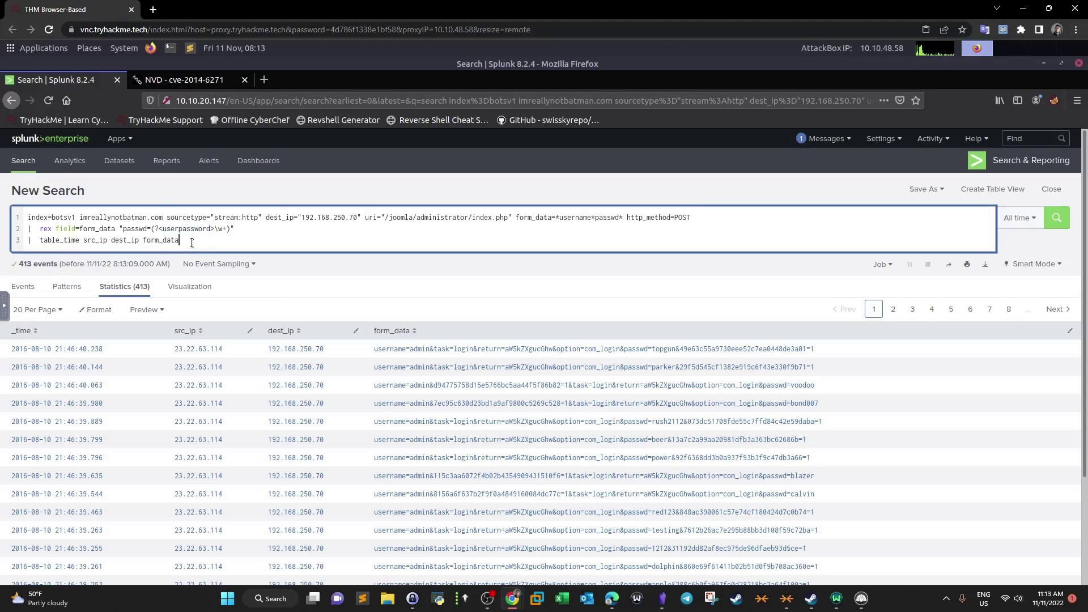
{"action": "key", "text": "ctrl+v"}
{"action": "key", "text": "Return"}
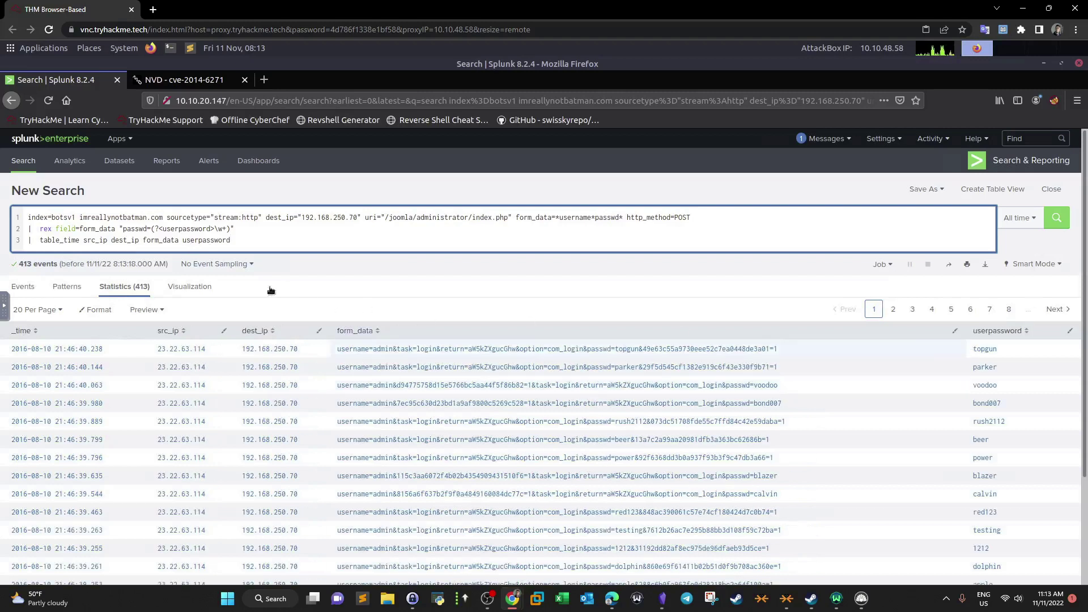
- Remove form_data from the table command, rerun the search and look through the extracted passwords
{"action": "double_click", "coordinate": [164, 241]}
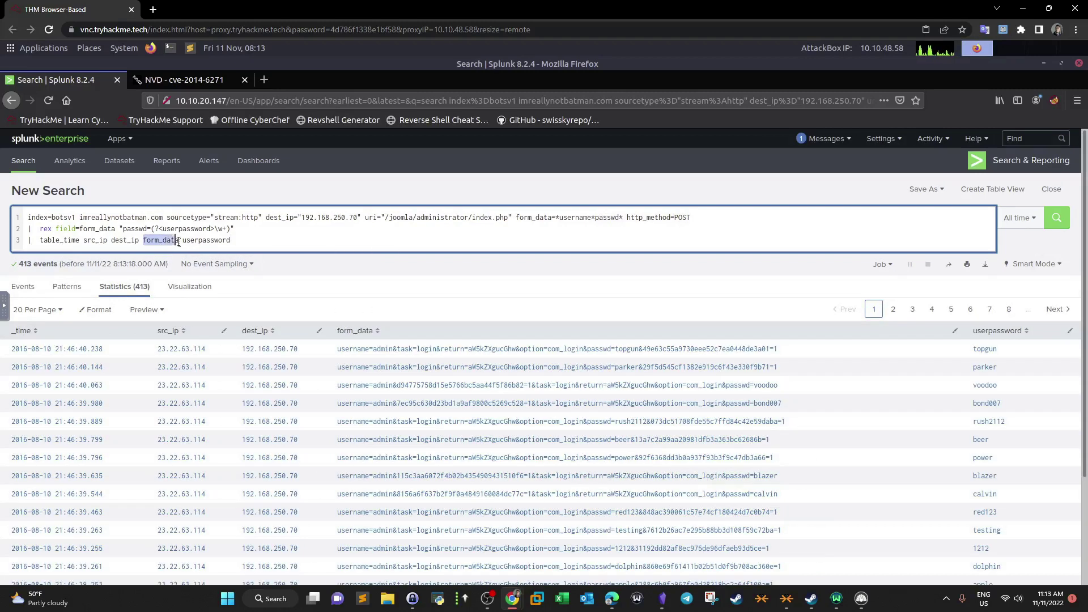
{"action": "key", "text": "BackSpace"}
{"action": "key", "text": "Return"}
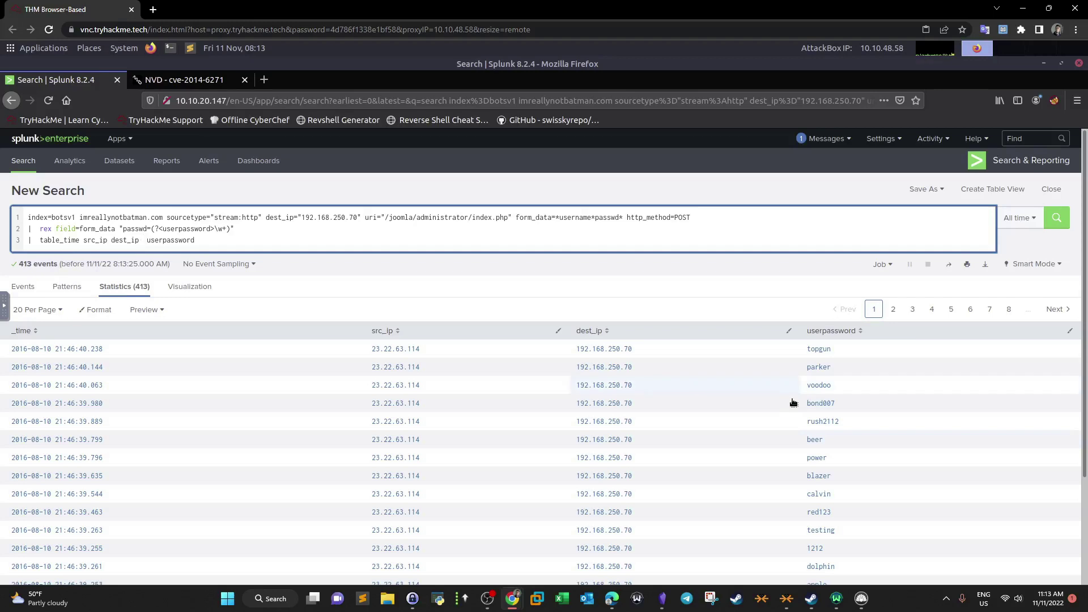
{"action": "scroll", "coordinate": [797, 399], "scroll_direction": "down", "scroll_amount": 2}
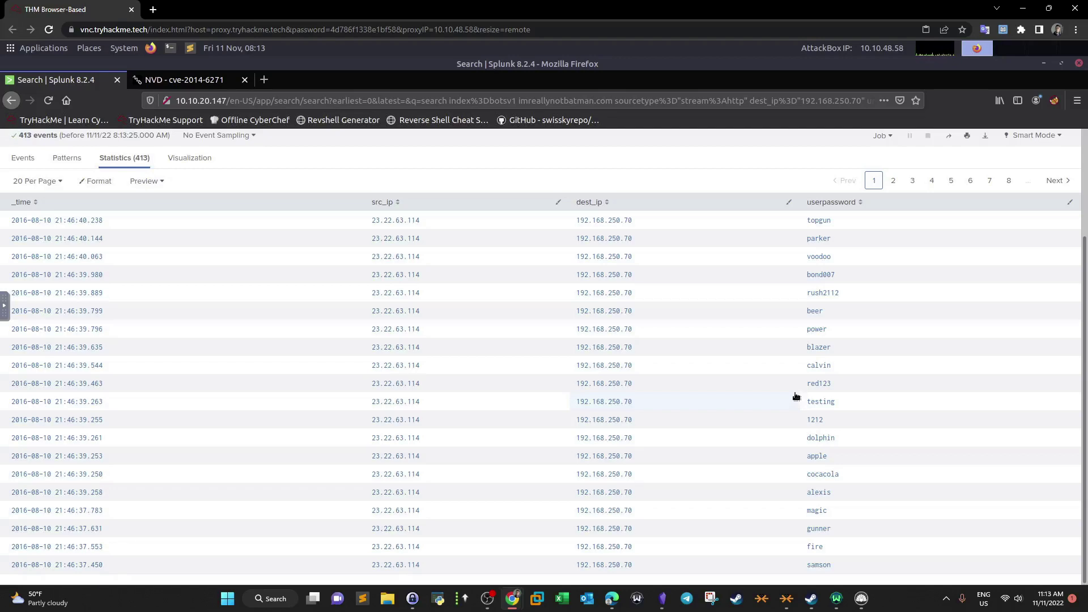
{"action": "scroll", "coordinate": [797, 396], "scroll_direction": "up", "scroll_amount": 2}
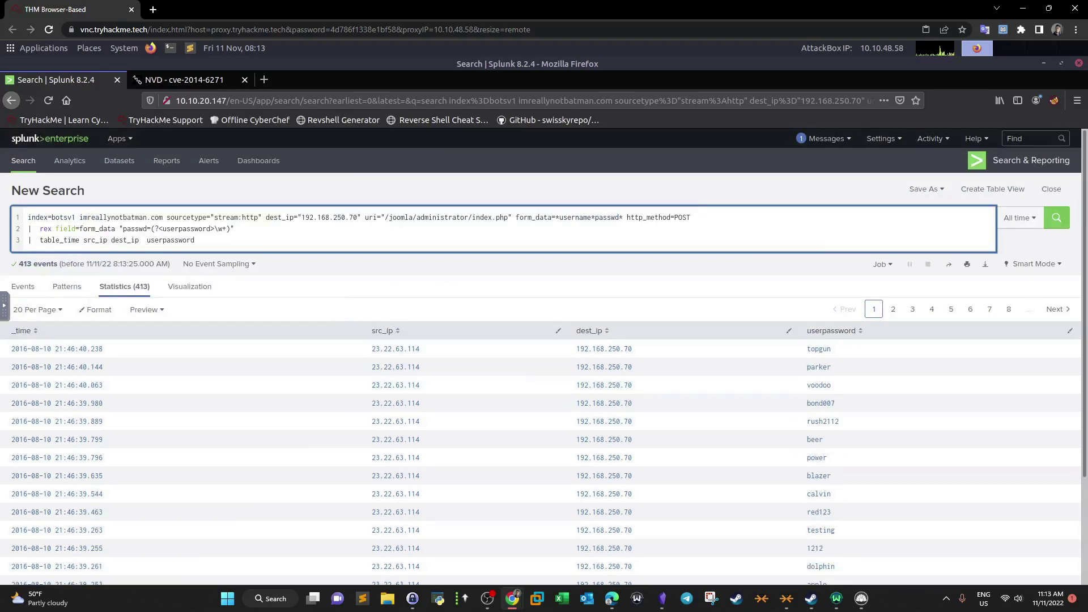
- Switch to the TryHackMe room and review the brute-force answers for the attacking IP address, the targeted URI and the username
{"action": "key", "text": "alt+Tab"}
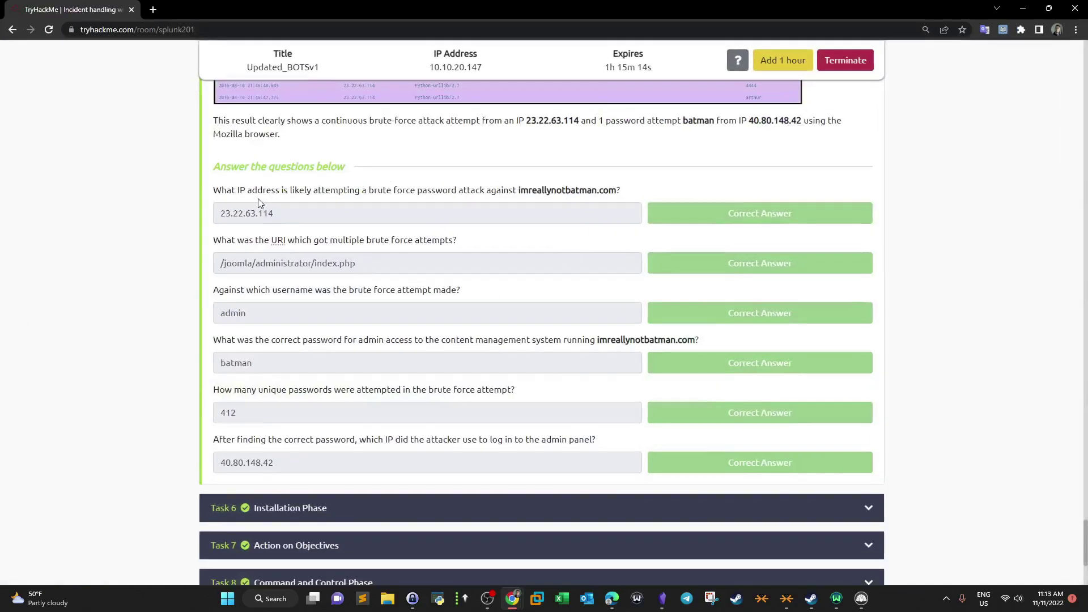
{"action": "left_click_drag", "start_coordinate": [223, 215], "coordinate": [278, 222]}
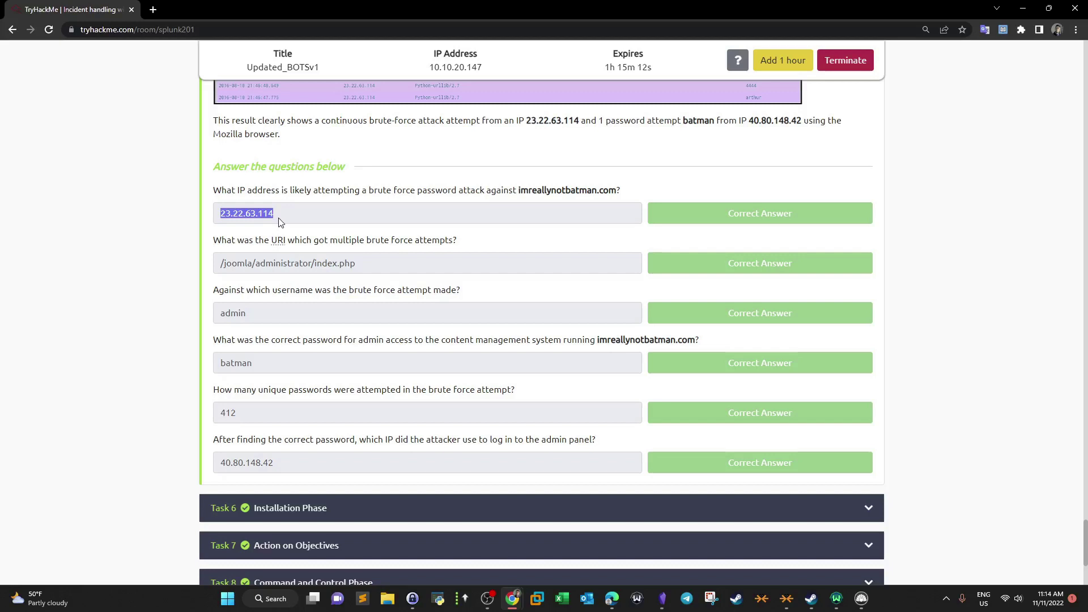
{"action": "left_click_drag", "start_coordinate": [222, 240], "coordinate": [218, 264]}
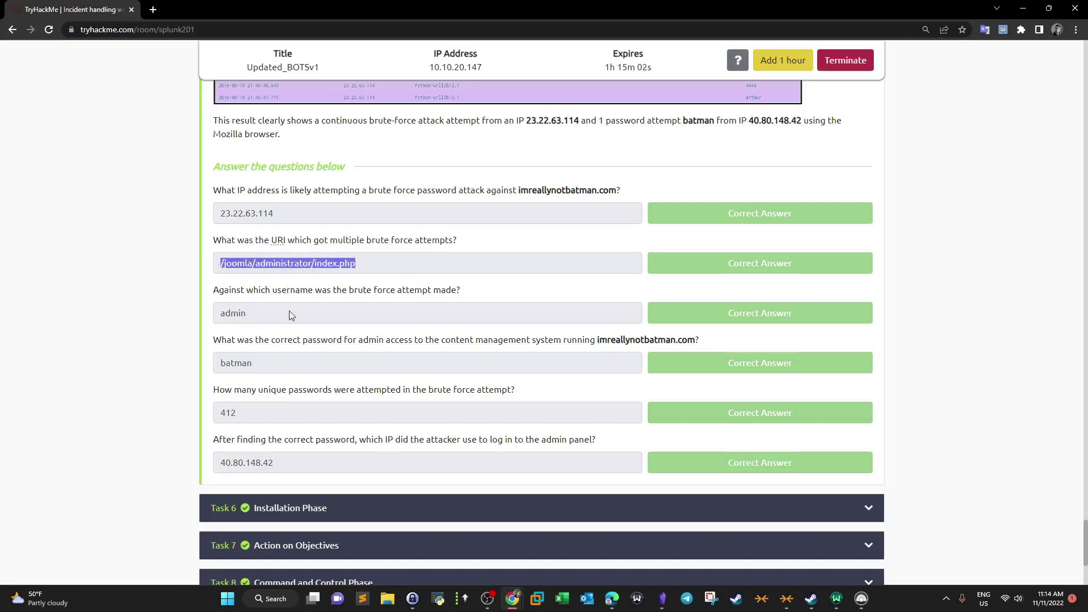
{"action": "left_click_drag", "start_coordinate": [270, 314], "coordinate": [211, 321]}
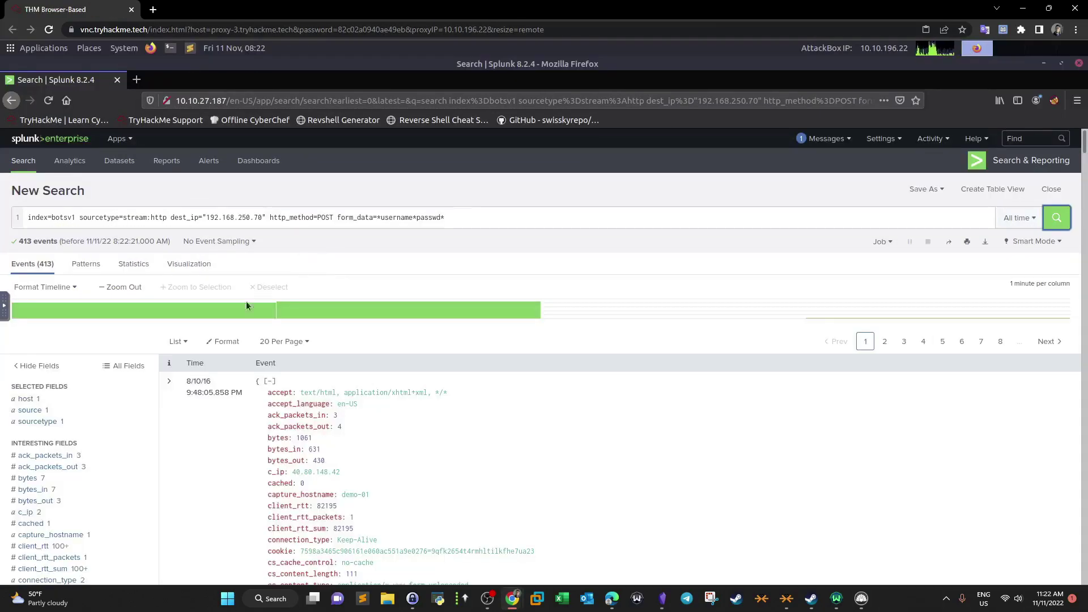
- Look through the interesting fields of the POST login events and examine the values of the request field
{"action": "scroll", "coordinate": [142, 354], "scroll_direction": "down", "scroll_amount": 2}
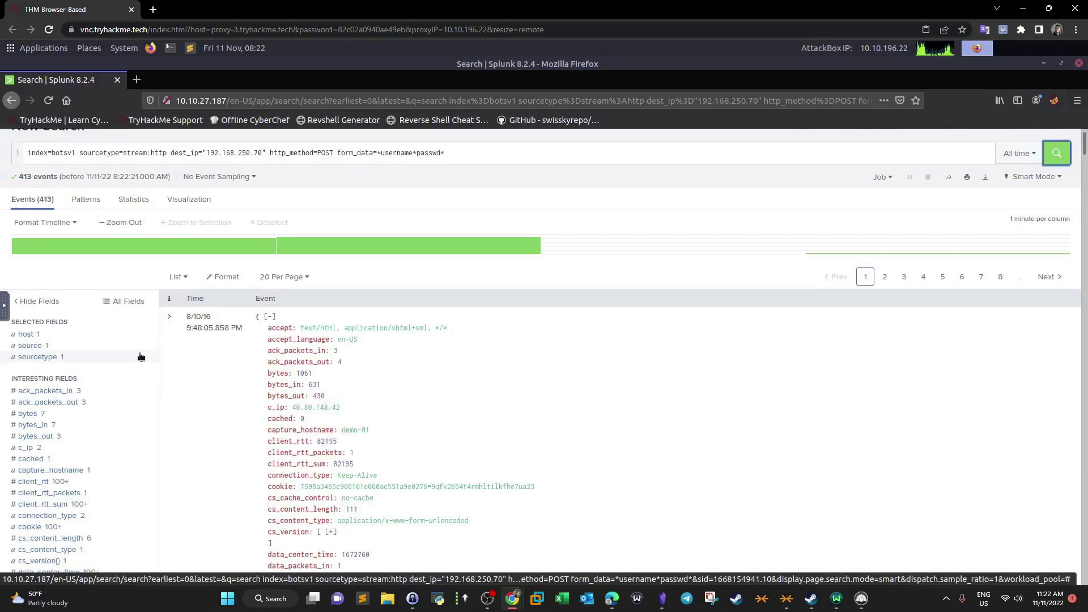
{"action": "scroll", "coordinate": [141, 356], "scroll_direction": "down", "scroll_amount": 3}
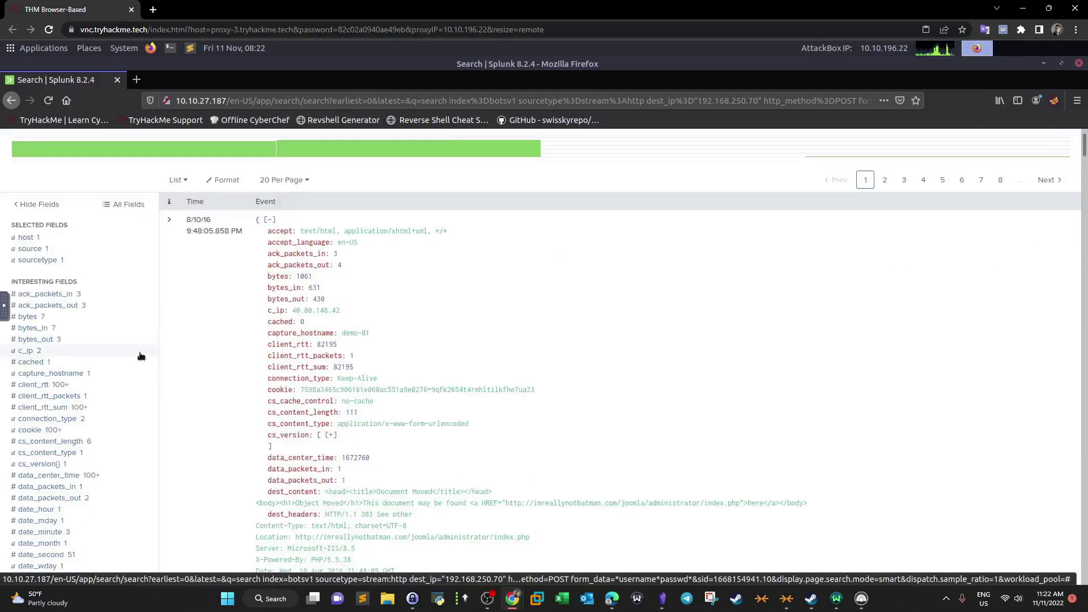
{"action": "scroll", "coordinate": [106, 356], "scroll_direction": "down", "scroll_amount": 3}
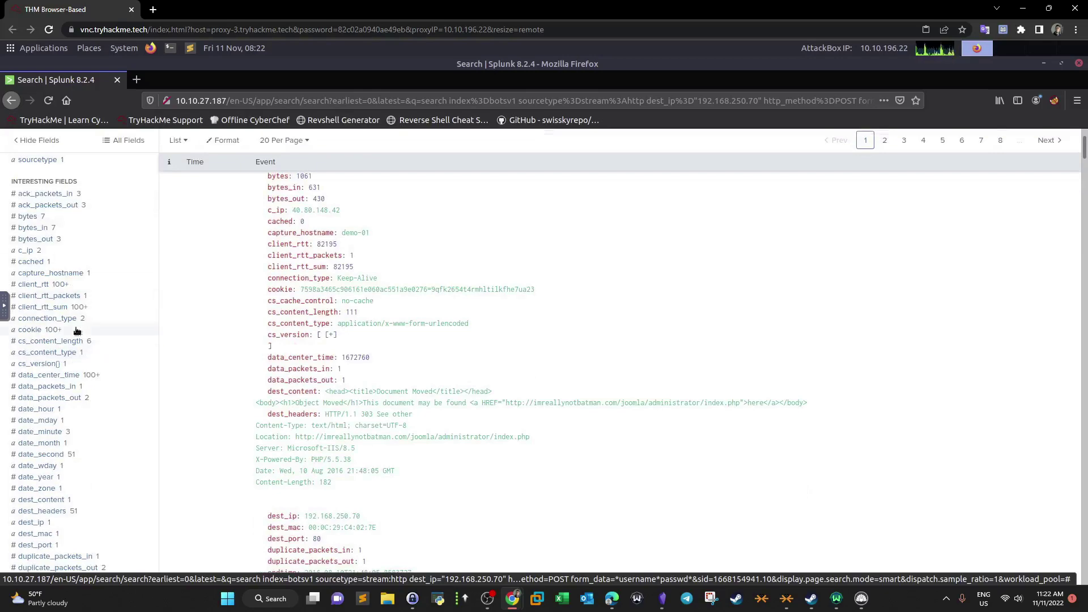
{"action": "scroll", "coordinate": [77, 331], "scroll_direction": "down", "scroll_amount": 3}
{"action": "scroll", "coordinate": [77, 331], "scroll_direction": "down", "scroll_amount": 2}
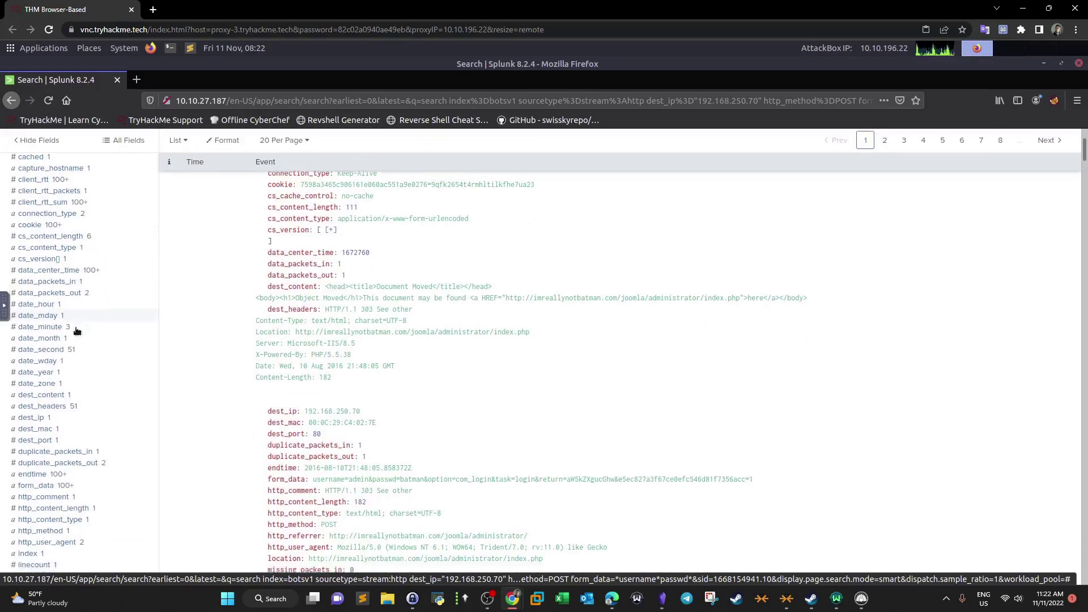
{"action": "scroll", "coordinate": [77, 331], "scroll_direction": "down", "scroll_amount": 2}
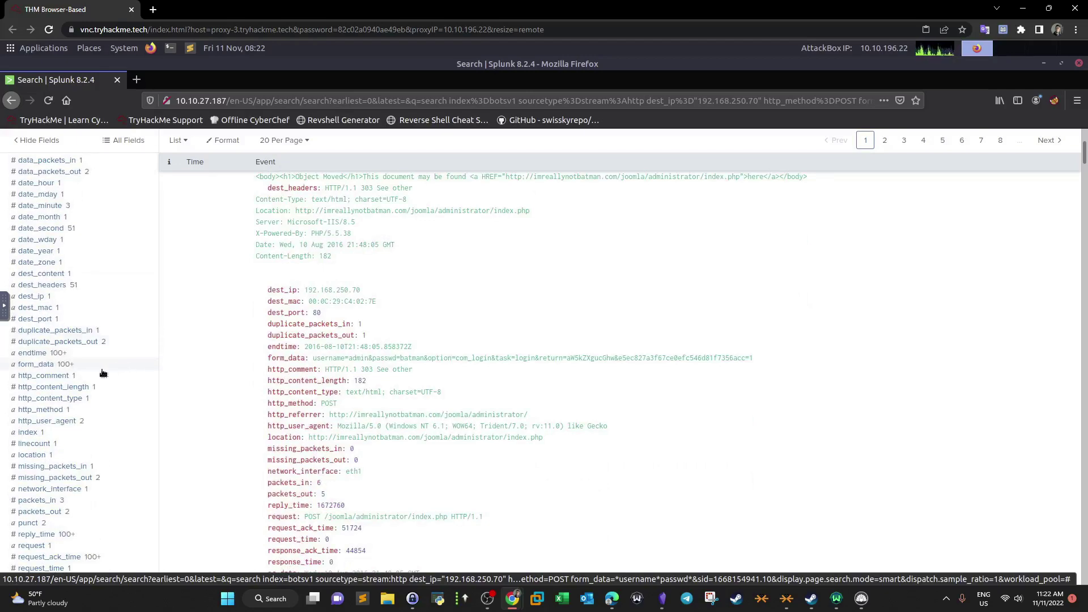
{"action": "scroll", "coordinate": [68, 400], "scroll_direction": "down", "scroll_amount": 1}
{"action": "scroll", "coordinate": [56, 398], "scroll_direction": "down", "scroll_amount": 3}
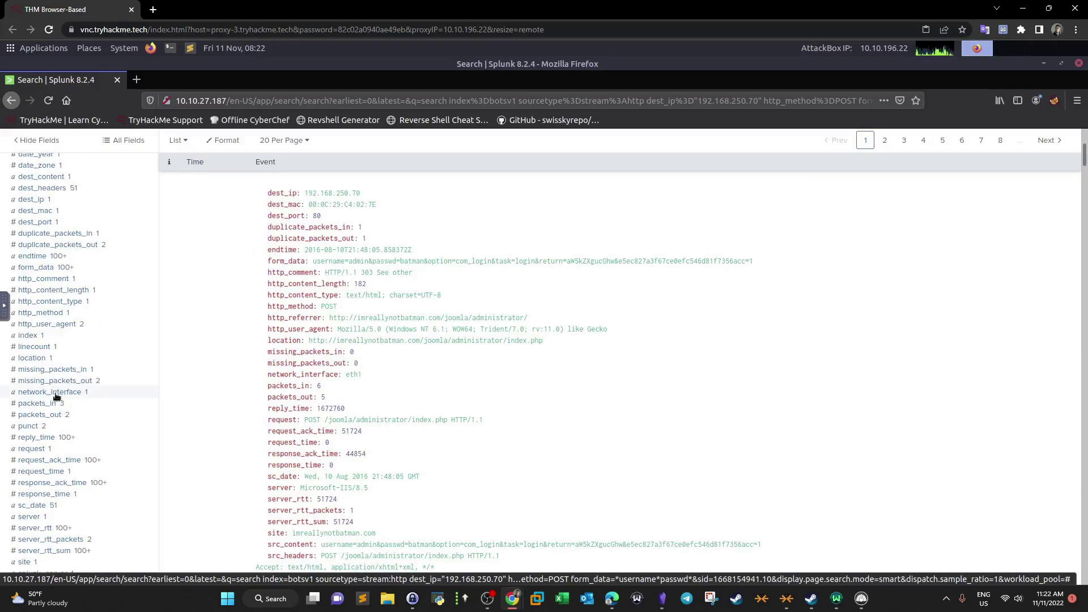
{"action": "scroll", "coordinate": [67, 434], "scroll_direction": "down", "scroll_amount": 3}
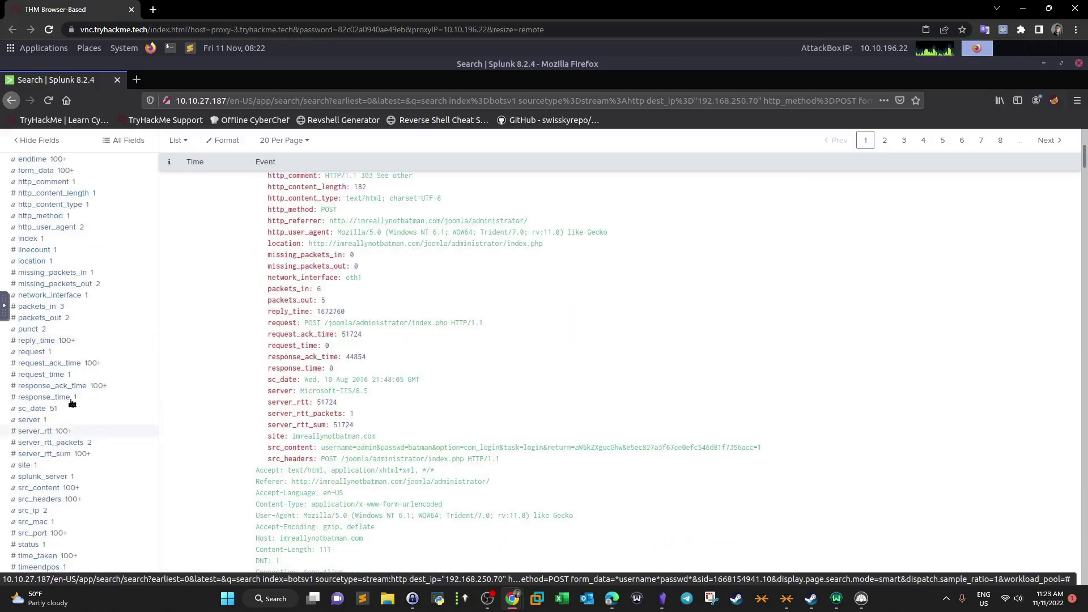
{"action": "left_click", "coordinate": [37, 355]}
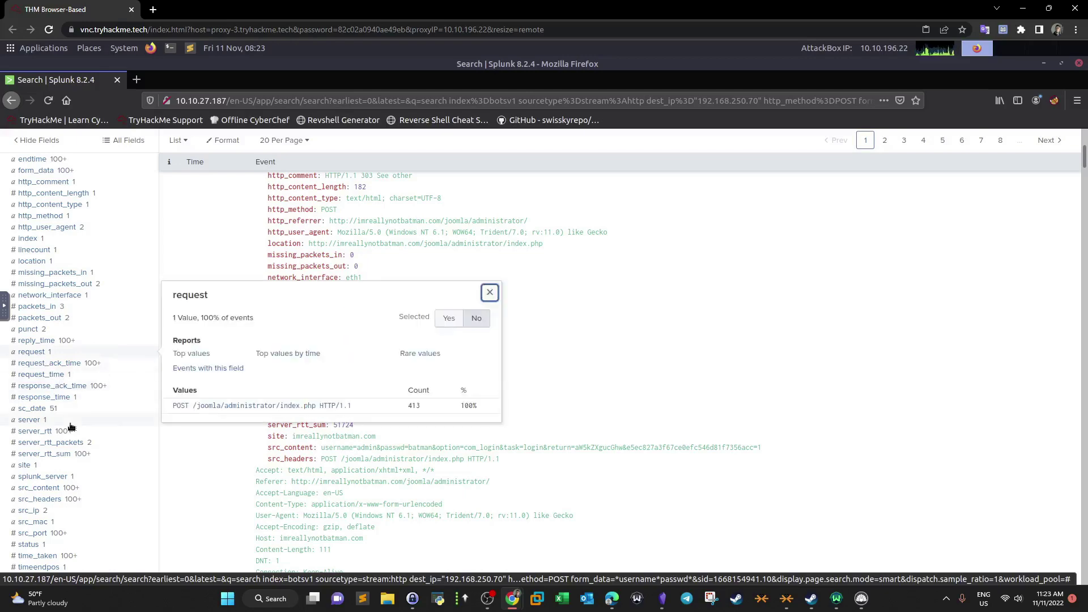
- Examine the top values of the src_content field and close its summary
{"action": "scroll", "coordinate": [71, 426], "scroll_direction": "down", "scroll_amount": 1}
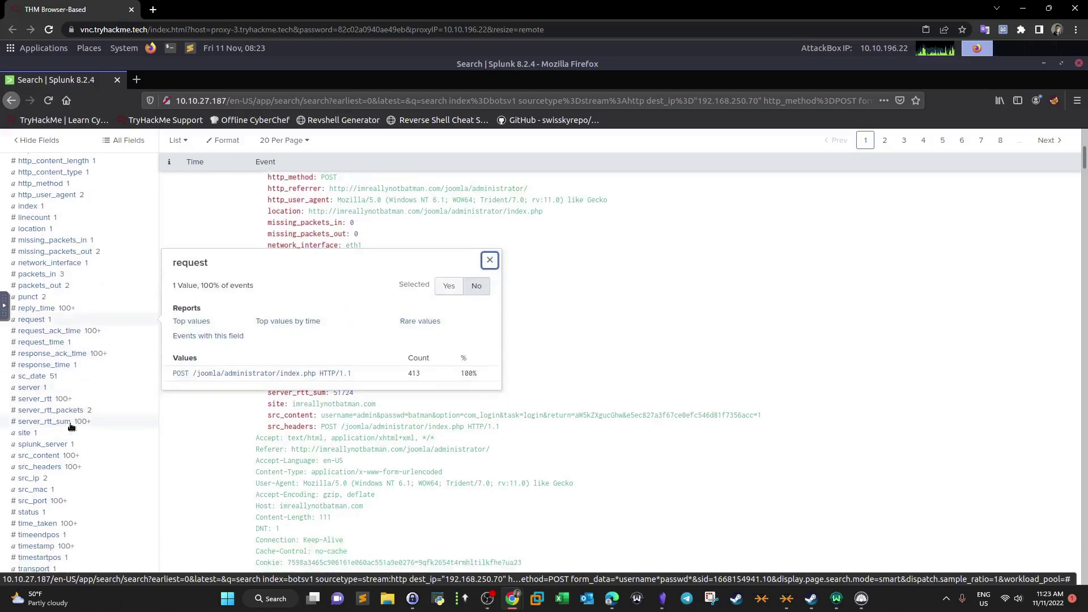
{"action": "left_click", "coordinate": [46, 457]}
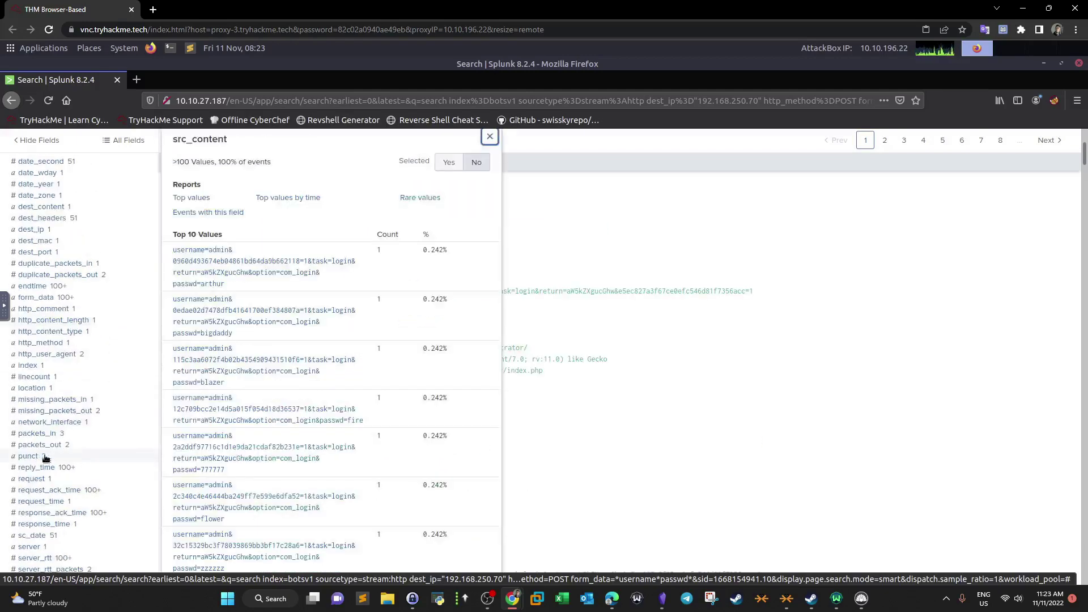
{"action": "left_click", "coordinate": [484, 139]}
- Examine the src_ip field's values and compare the login attempt count of each source address
{"action": "scroll", "coordinate": [25, 499], "scroll_direction": "down", "scroll_amount": 4}
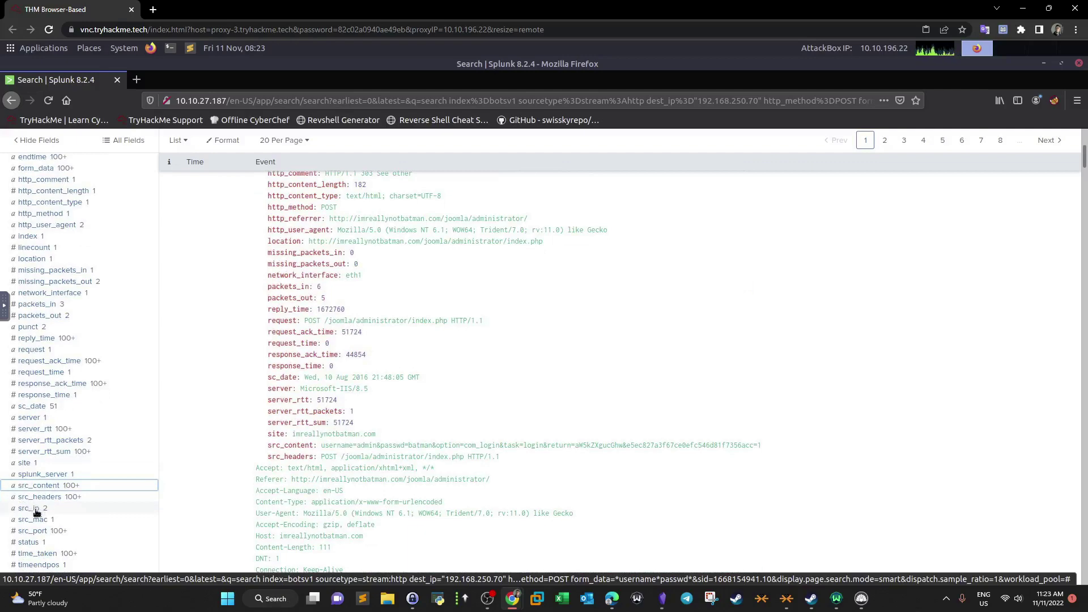
{"action": "left_click", "coordinate": [34, 509]}
{"action": "scroll", "coordinate": [235, 474], "scroll_direction": "down", "scroll_amount": 2}
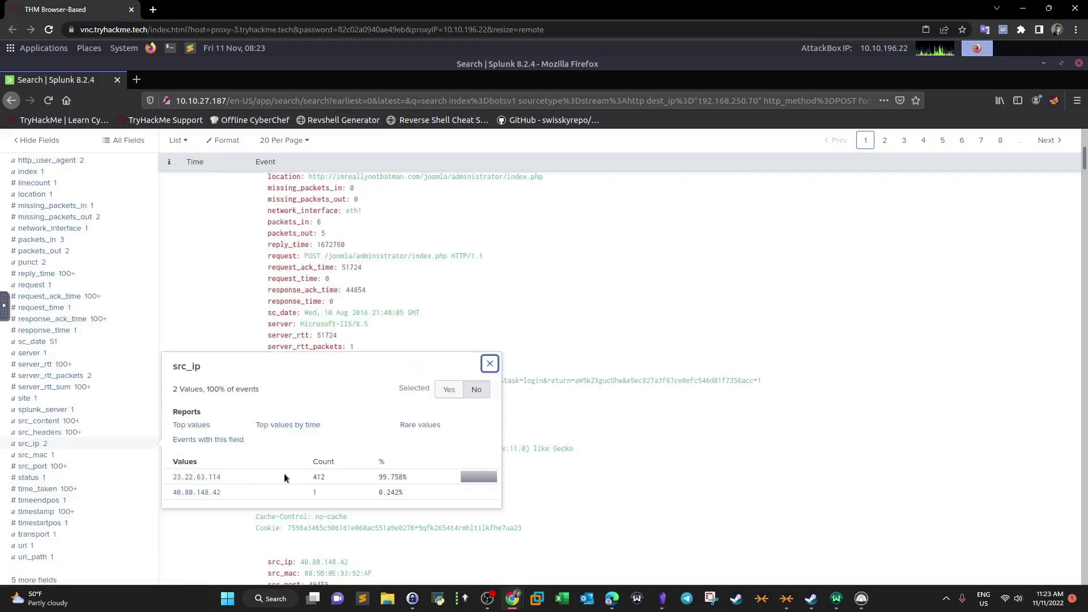
{"action": "left_click", "coordinate": [325, 476]}
{"action": "double_click", "coordinate": [325, 476]}
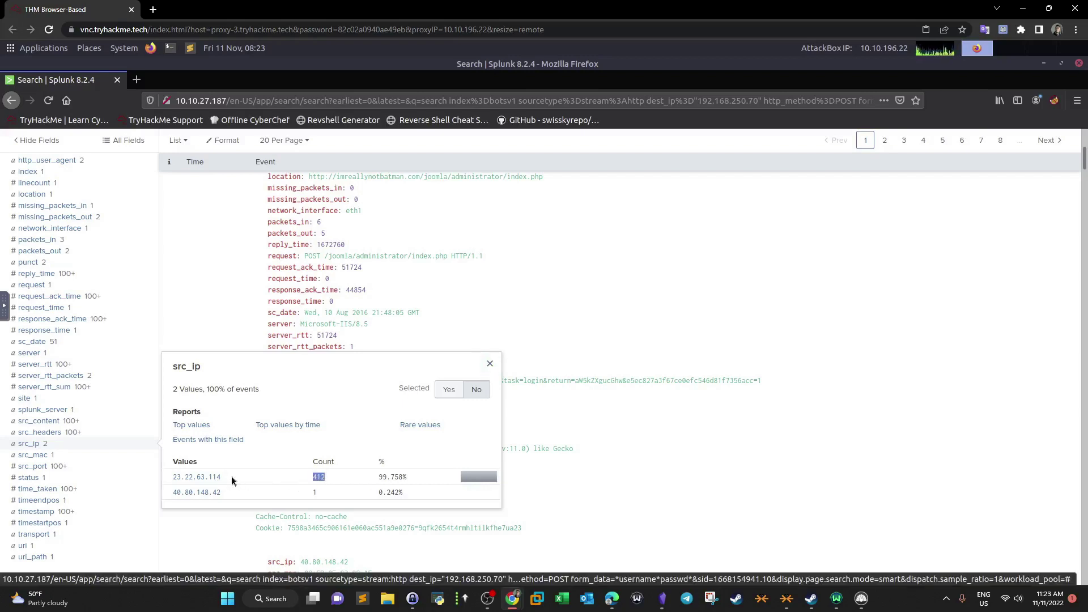
{"action": "left_click", "coordinate": [190, 484]}
{"action": "double_click", "coordinate": [190, 481]}
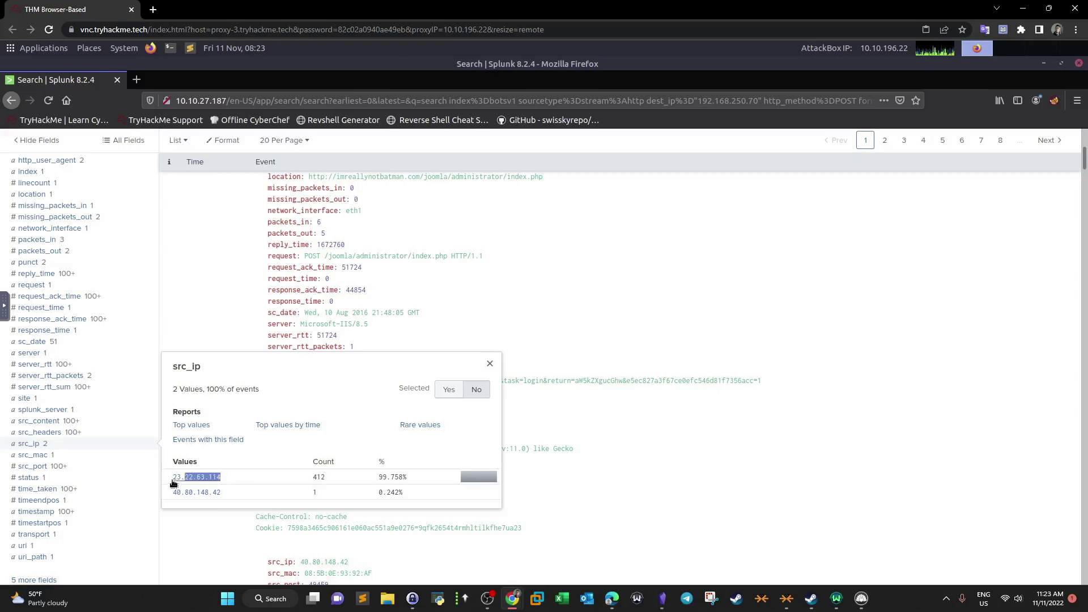
{"action": "double_click", "coordinate": [314, 492]}
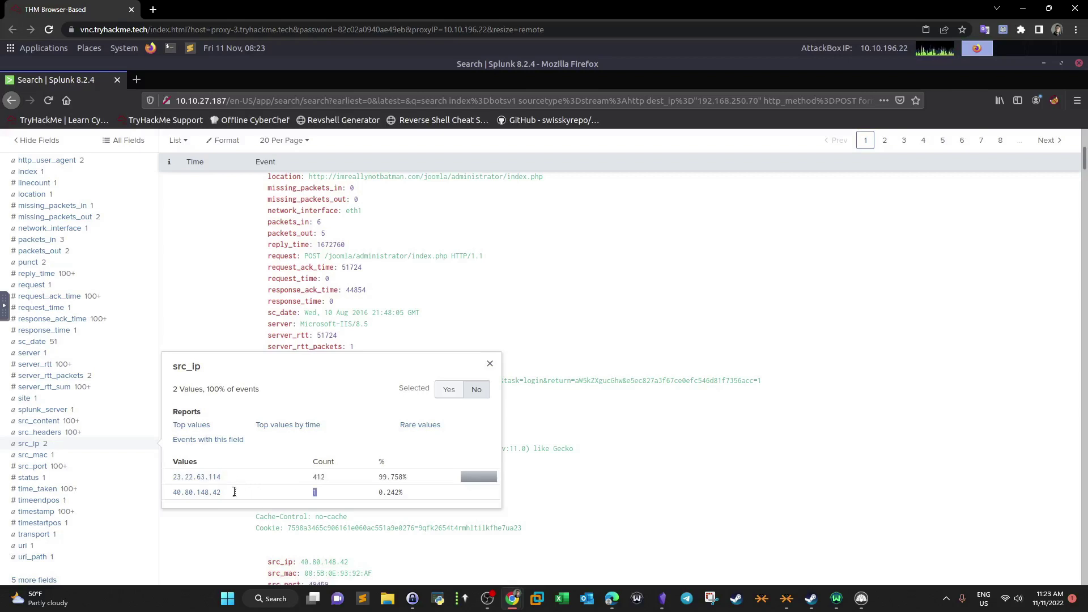
{"action": "double_click", "coordinate": [173, 493]}
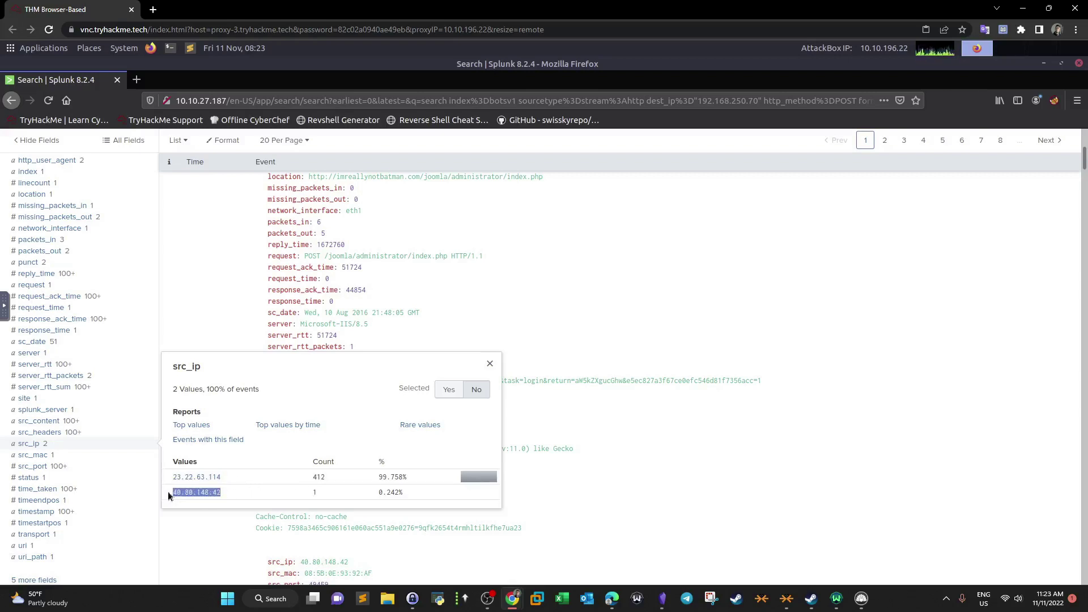
- Filter the search to events with src_ip="40.80.148.42" and view the matching event's details
{"action": "left_click", "coordinate": [211, 496]}
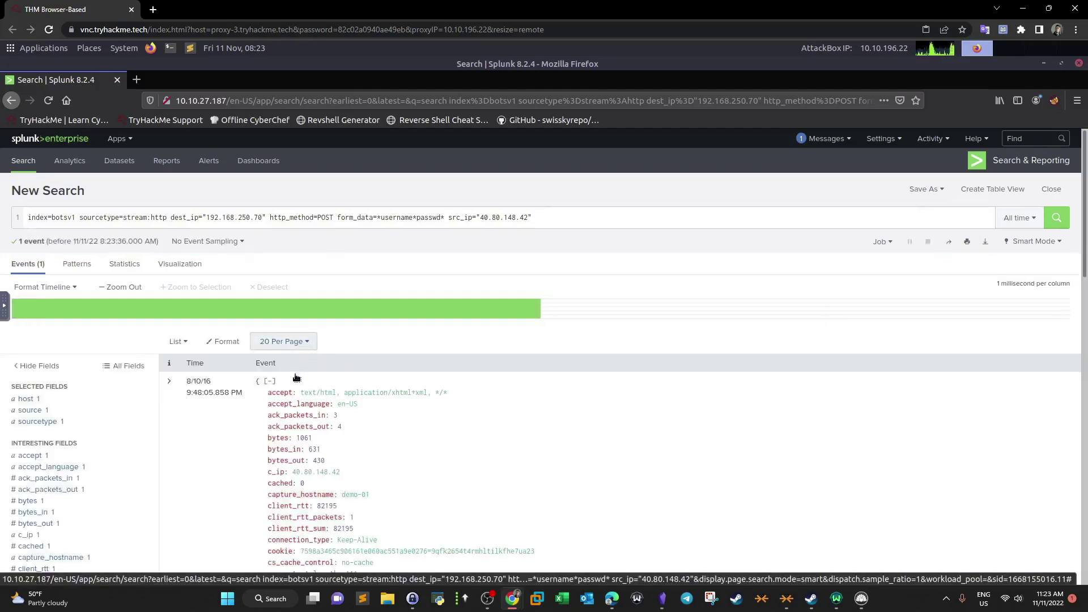
{"action": "scroll", "coordinate": [297, 385], "scroll_direction": "down", "scroll_amount": 4}
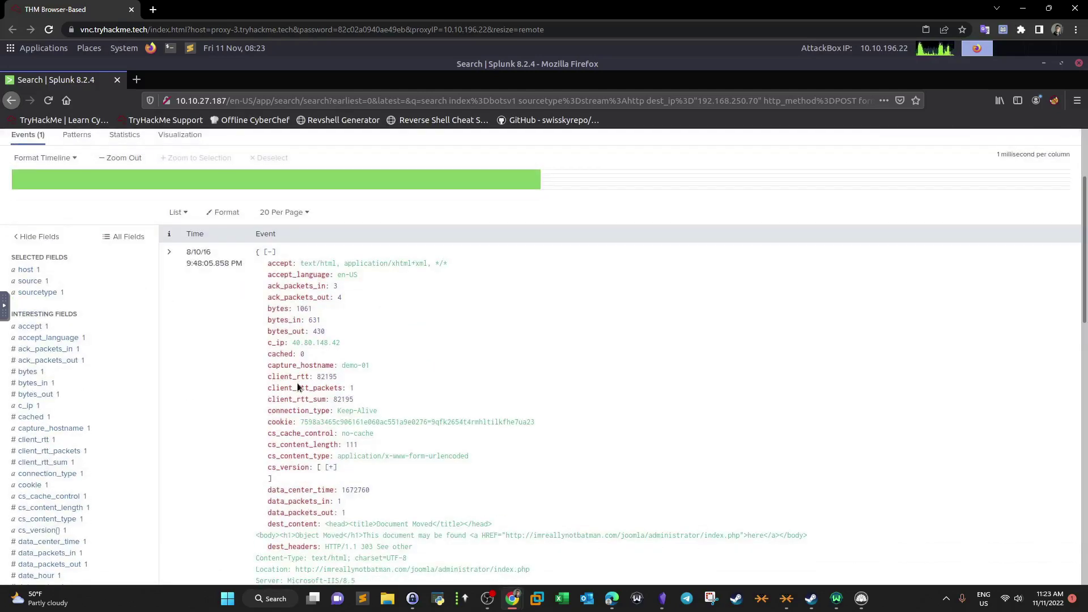
- Read through the event's request details and highlight the submitted login password in the src_content field
{"action": "scroll", "coordinate": [297, 384], "scroll_direction": "down", "scroll_amount": 3}
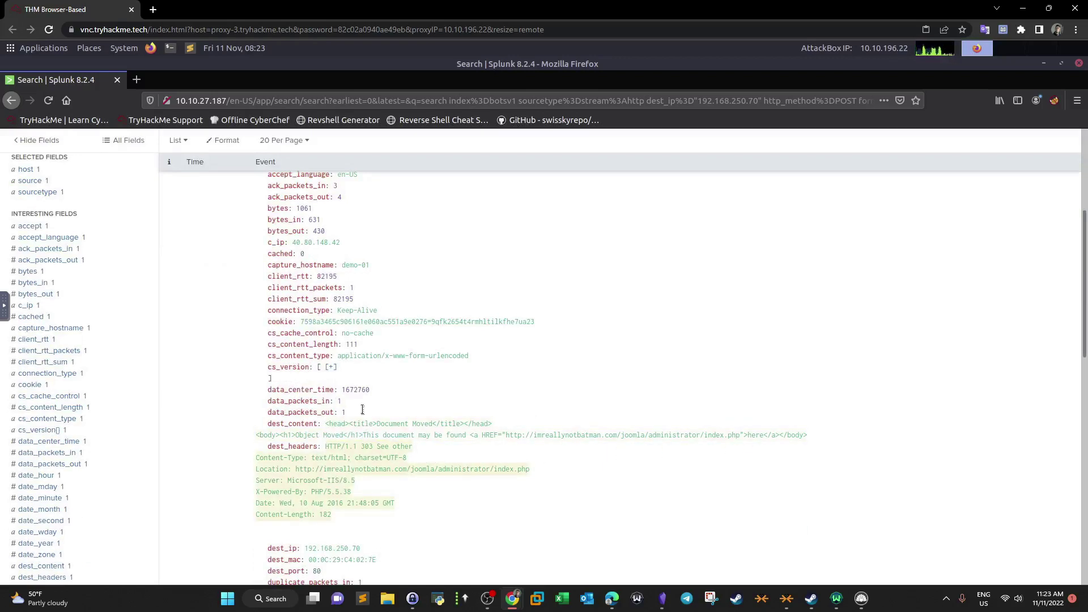
{"action": "scroll", "coordinate": [362, 385], "scroll_direction": "down", "scroll_amount": 6}
{"action": "scroll", "coordinate": [361, 387], "scroll_direction": "down", "scroll_amount": 4}
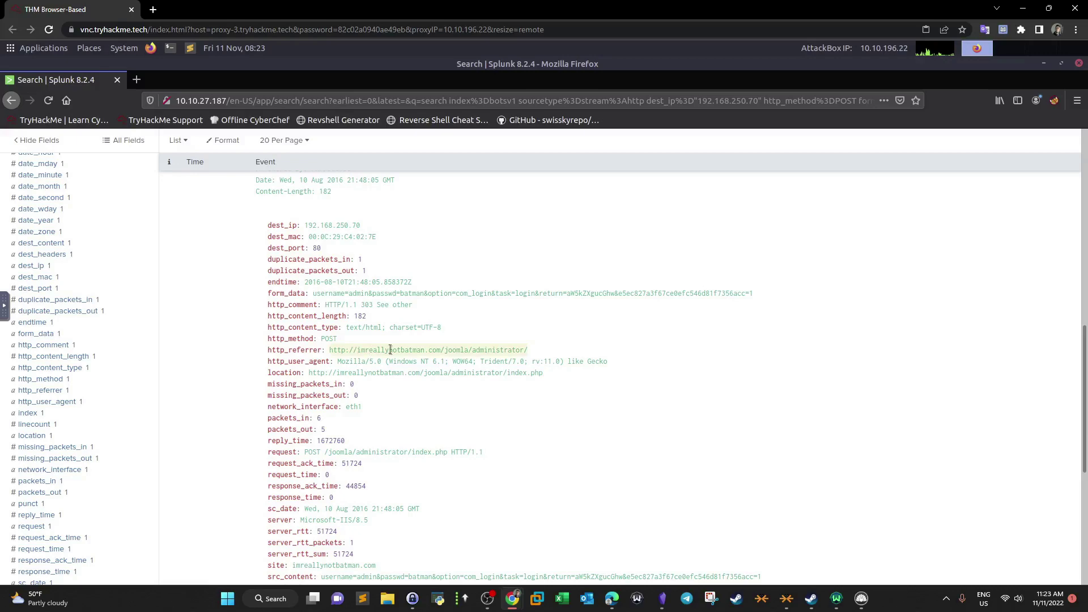
{"action": "scroll", "coordinate": [411, 382], "scroll_direction": "down", "scroll_amount": 5}
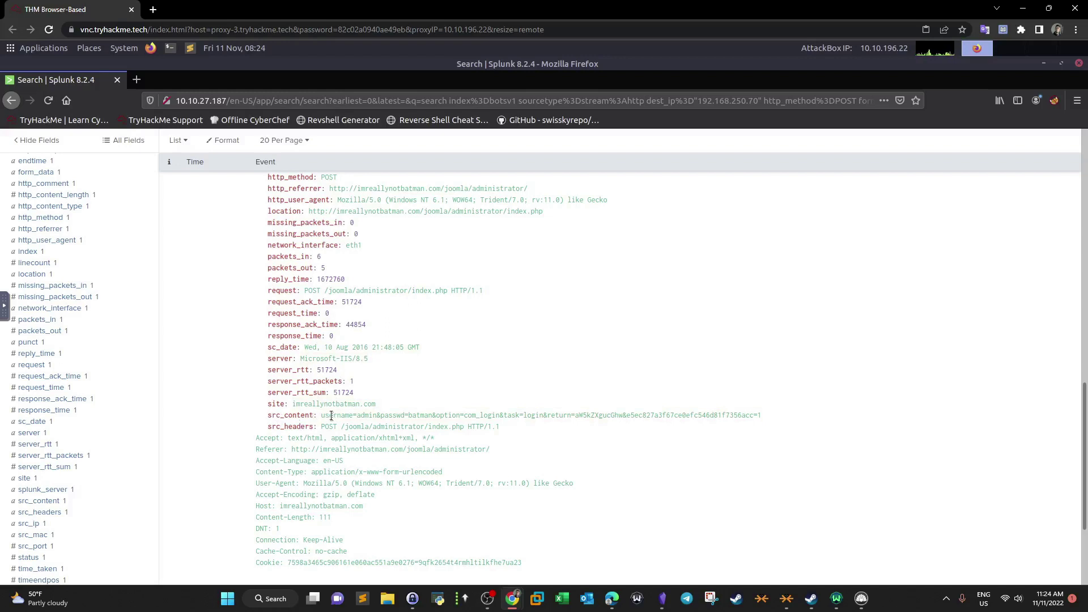
{"action": "left_click_drag", "start_coordinate": [325, 416], "coordinate": [426, 415]}
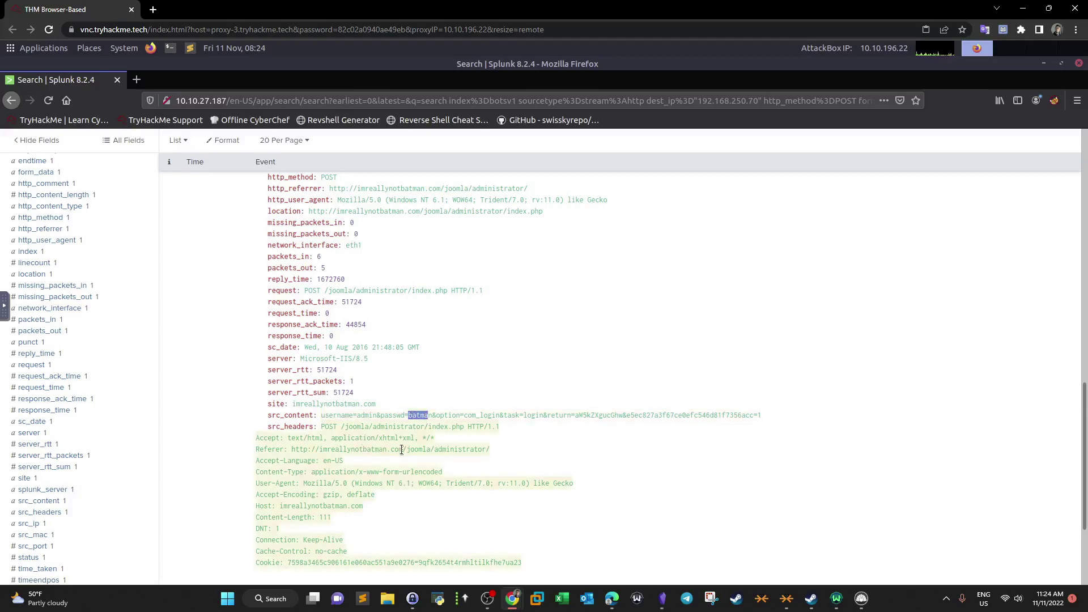
{"action": "left_click_drag", "start_coordinate": [501, 427], "coordinate": [484, 426]}
- Examine the event's status code and recheck the login credentials submitted in src_content
{"action": "scroll", "coordinate": [430, 454], "scroll_direction": "down", "scroll_amount": 3}
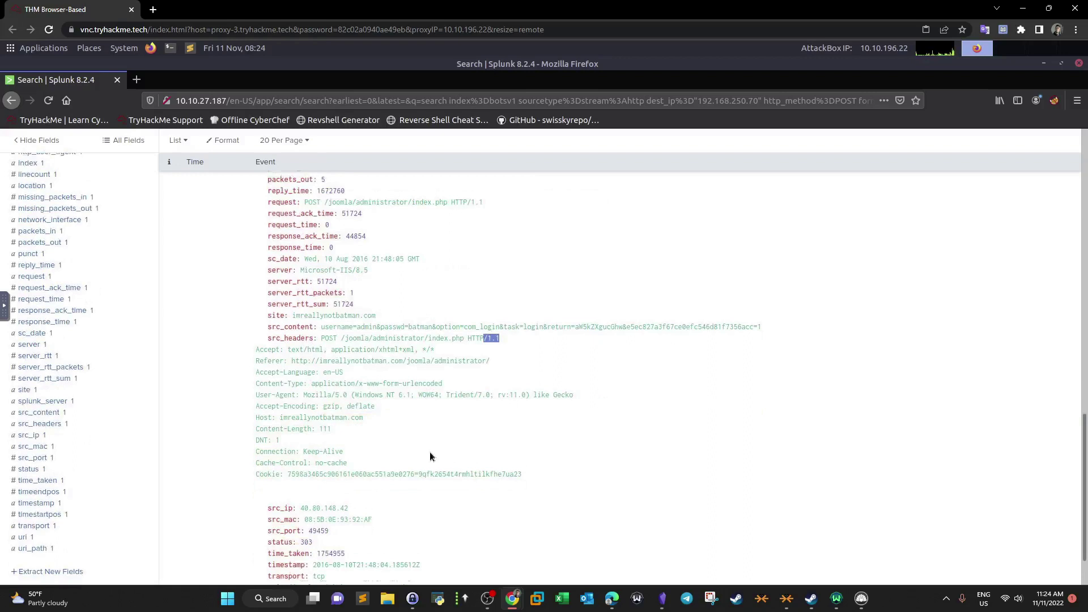
{"action": "scroll", "coordinate": [429, 455], "scroll_direction": "down", "scroll_amount": 2}
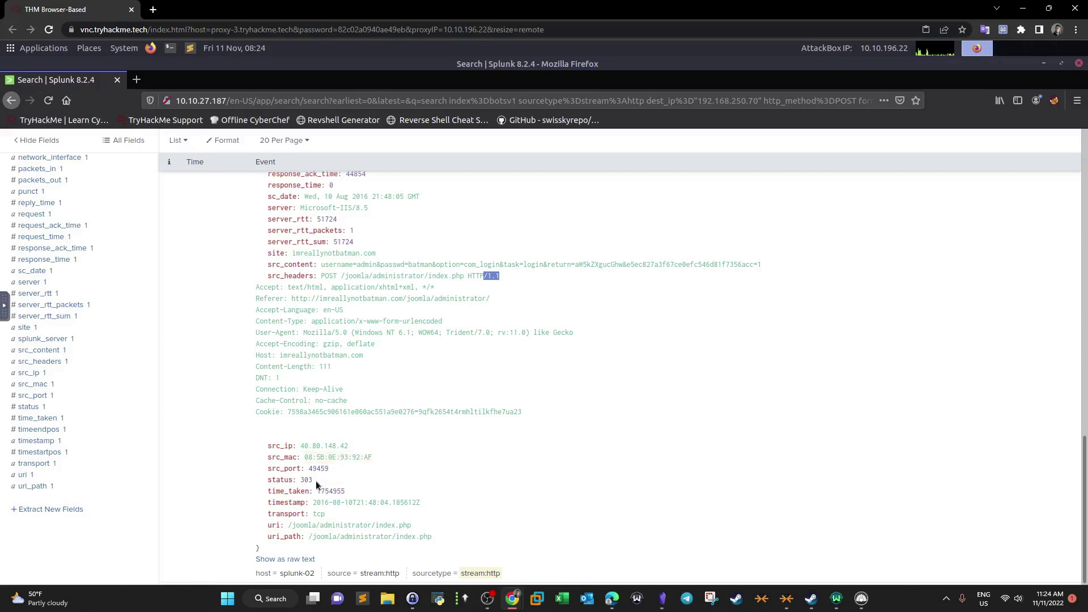
{"action": "double_click", "coordinate": [306, 480]}
{"action": "scroll", "coordinate": [374, 418], "scroll_direction": "up", "scroll_amount": 3}
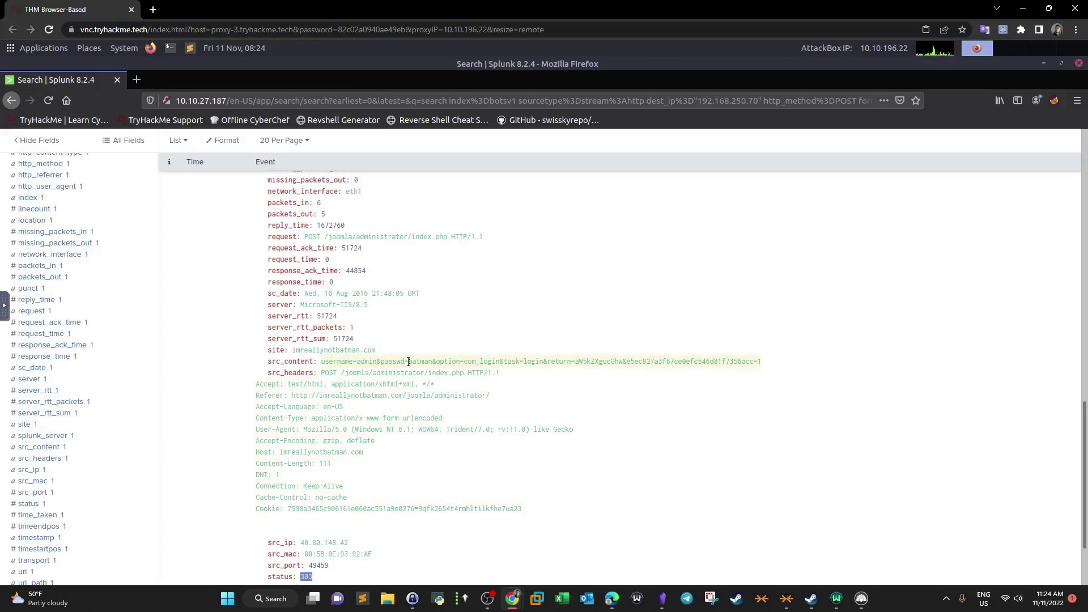
{"action": "left_click_drag", "start_coordinate": [408, 361], "coordinate": [433, 363]}
{"action": "scroll", "coordinate": [357, 365], "scroll_direction": "up", "scroll_amount": 5}
{"action": "scroll", "coordinate": [357, 369], "scroll_direction": "up", "scroll_amount": 10}
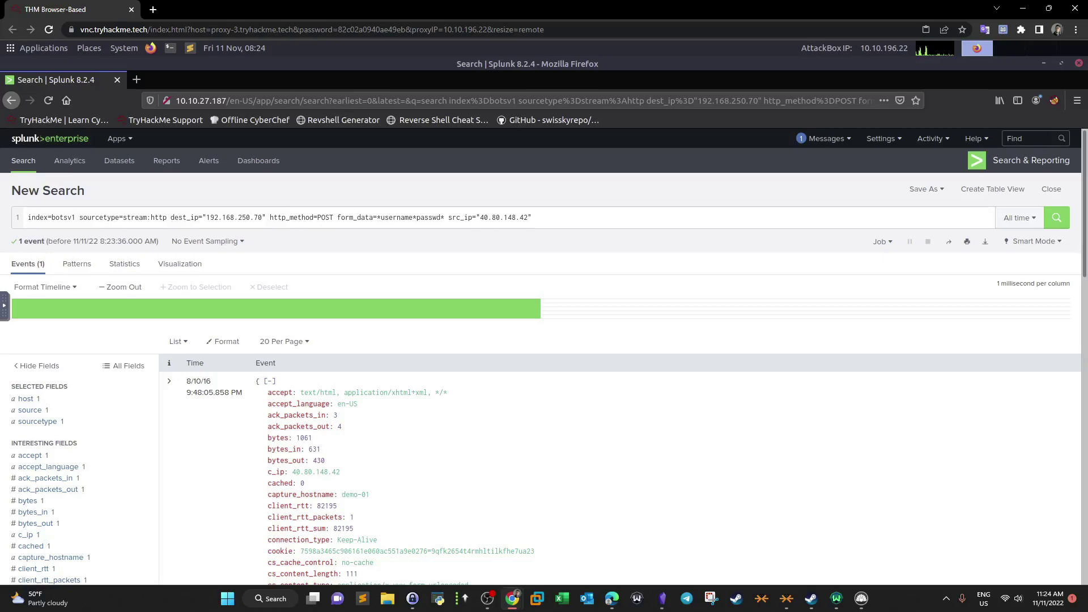
- Switch to the TryHackMe room, review the correct-password and unique-passwords questions, and return to the Splunk search
{"action": "key", "text": "alt+Tab"}
{"action": "key", "text": "super+Up"}
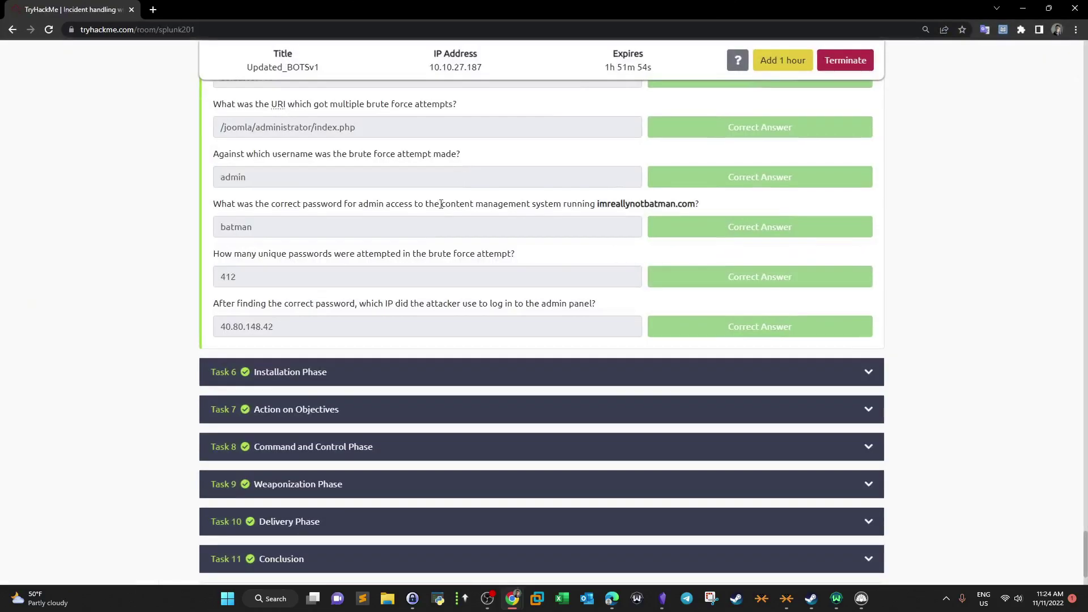
{"action": "left_click_drag", "start_coordinate": [258, 227], "coordinate": [495, 258]}
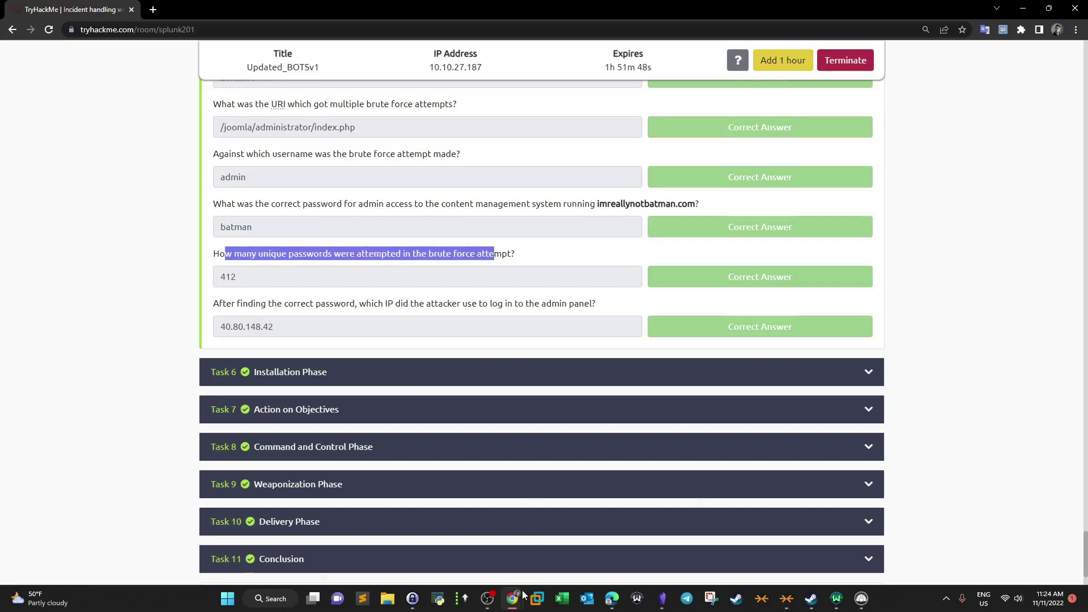
{"action": "mouse_move", "coordinate": [512, 599]}
{"action": "left_click", "coordinate": [657, 541]}
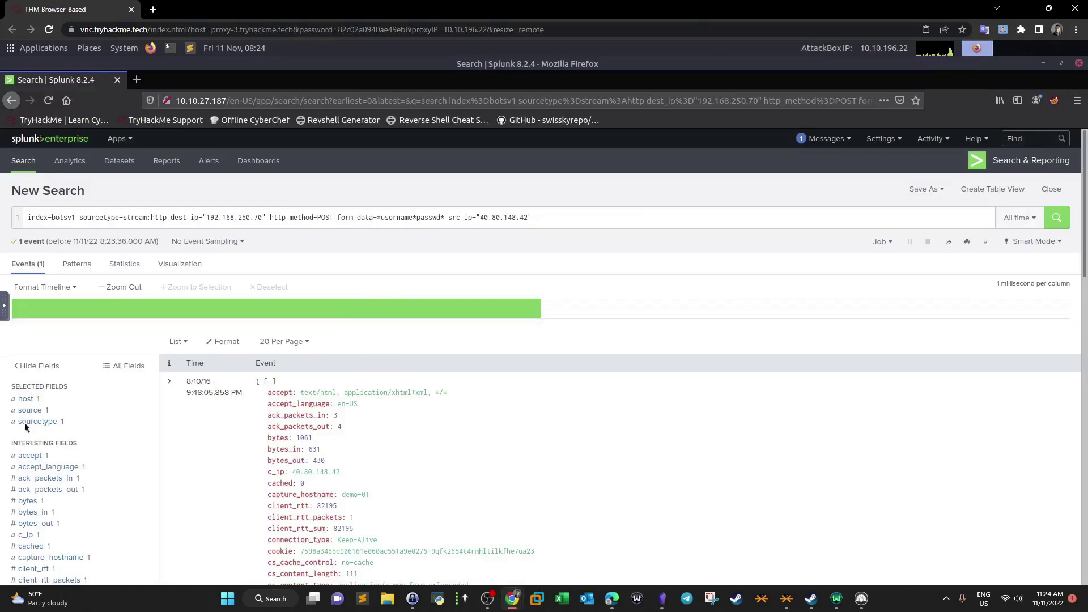
- Remove the src_ip="40.80.148.42" filter from the search
{"action": "scroll", "coordinate": [100, 419], "scroll_direction": "down", "scroll_amount": 3}
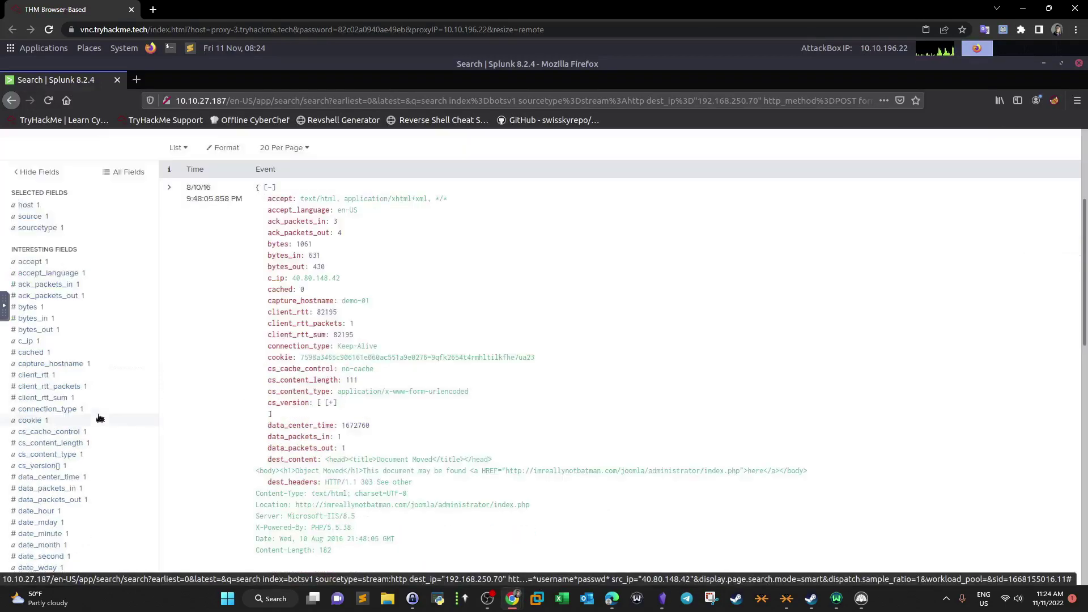
{"action": "scroll", "coordinate": [100, 419], "scroll_direction": "up", "scroll_amount": 2}
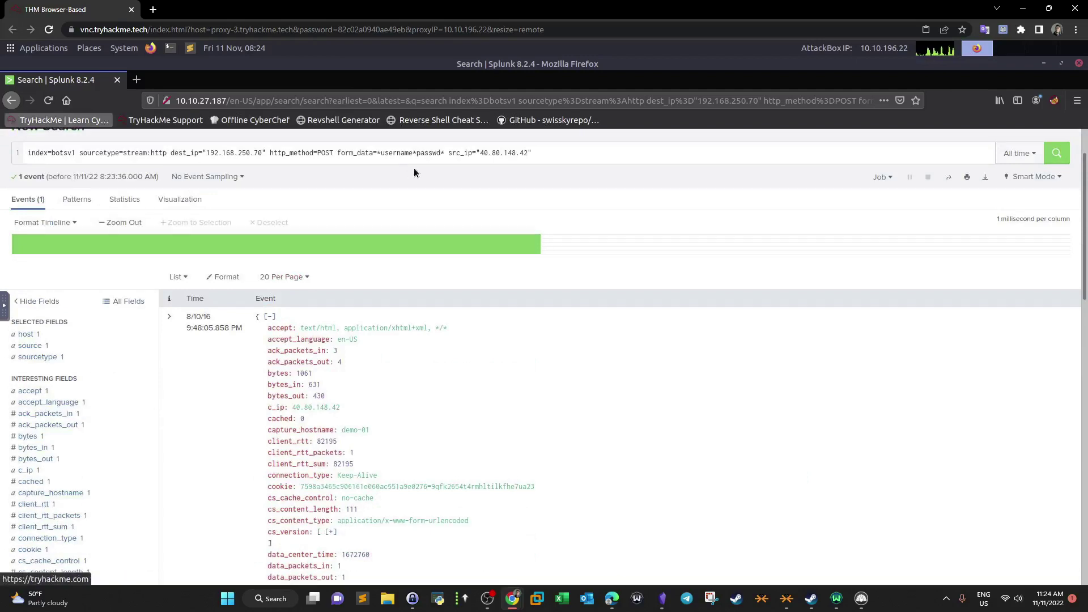
{"action": "left_click_drag", "start_coordinate": [449, 153], "coordinate": [586, 150]}
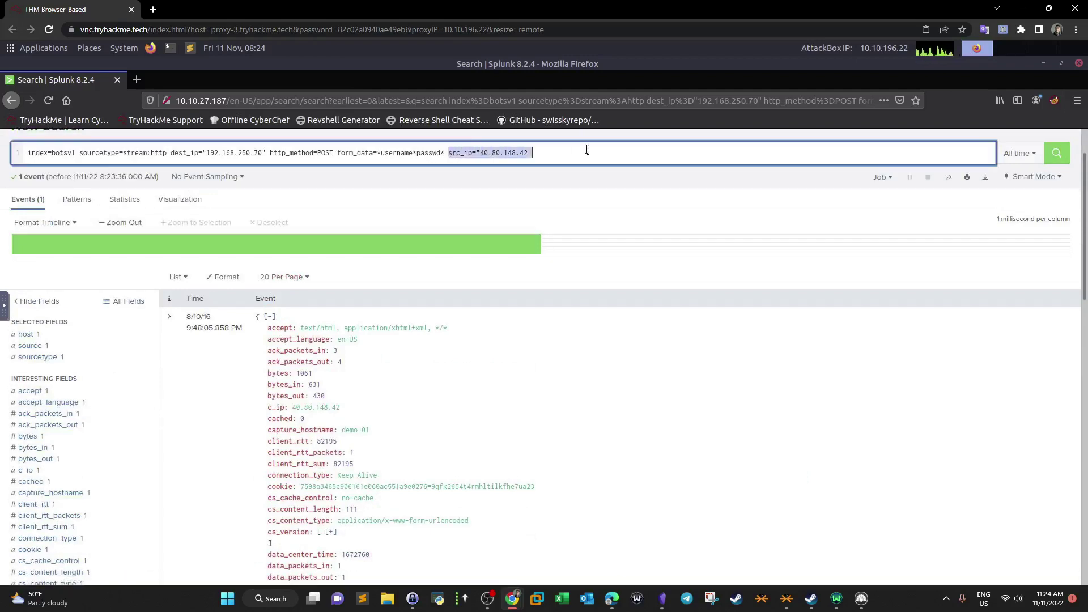
{"action": "key", "text": "BackSpace"}
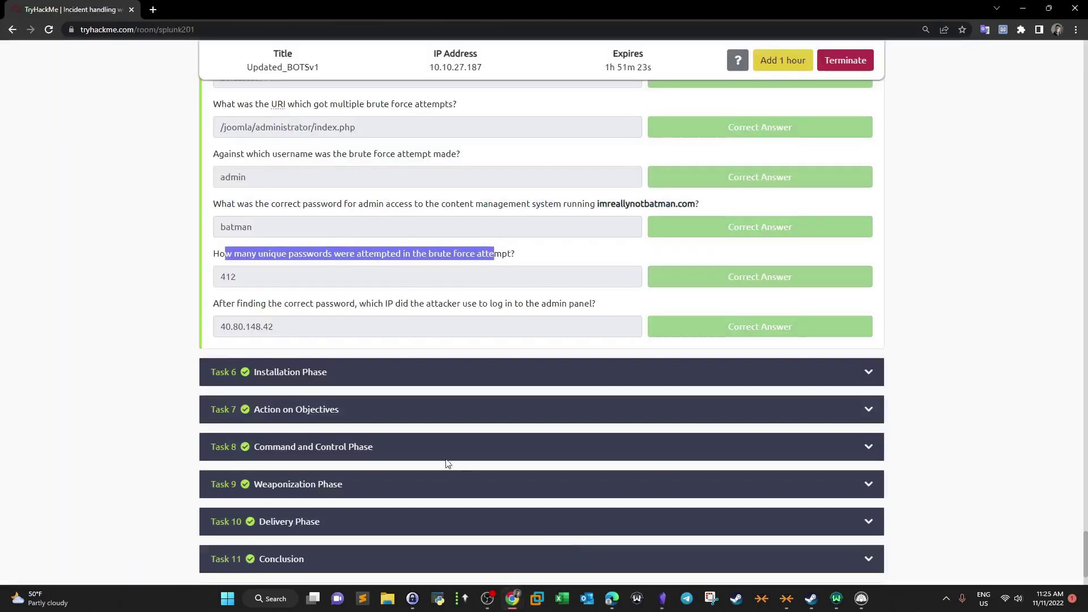
- Review the TryHackMe question about which IP the attacker used to log in to the admin panel, and return to Splunk
{"action": "mouse_move", "coordinate": [529, 598]}
{"action": "left_click", "coordinate": [416, 538]}
{"action": "left_click_drag", "start_coordinate": [219, 305], "coordinate": [598, 305]}
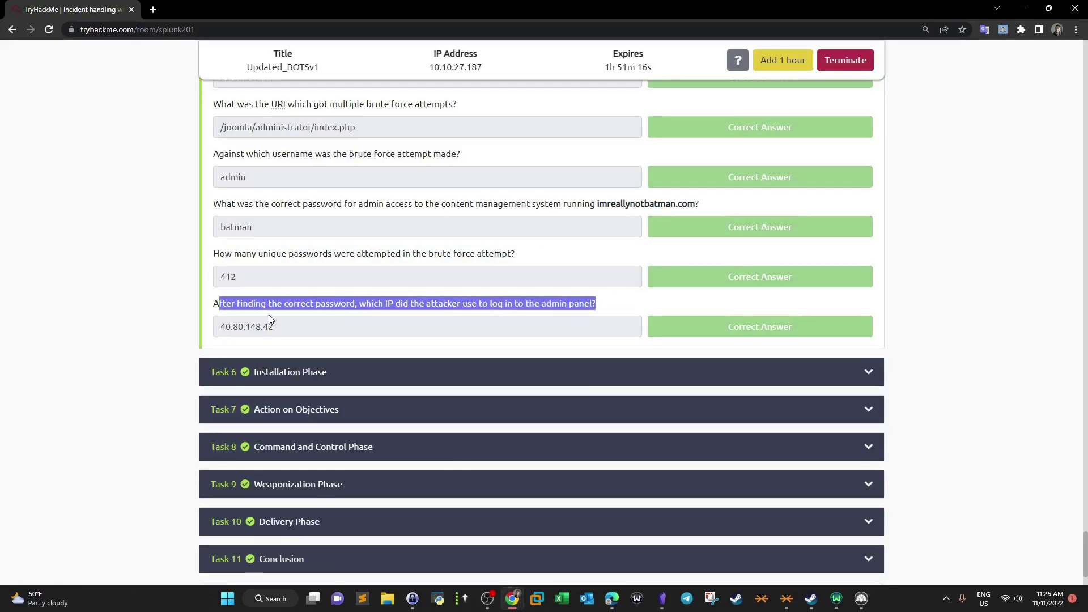
{"action": "left_click_drag", "start_coordinate": [210, 6], "coordinate": [1087, 163]}
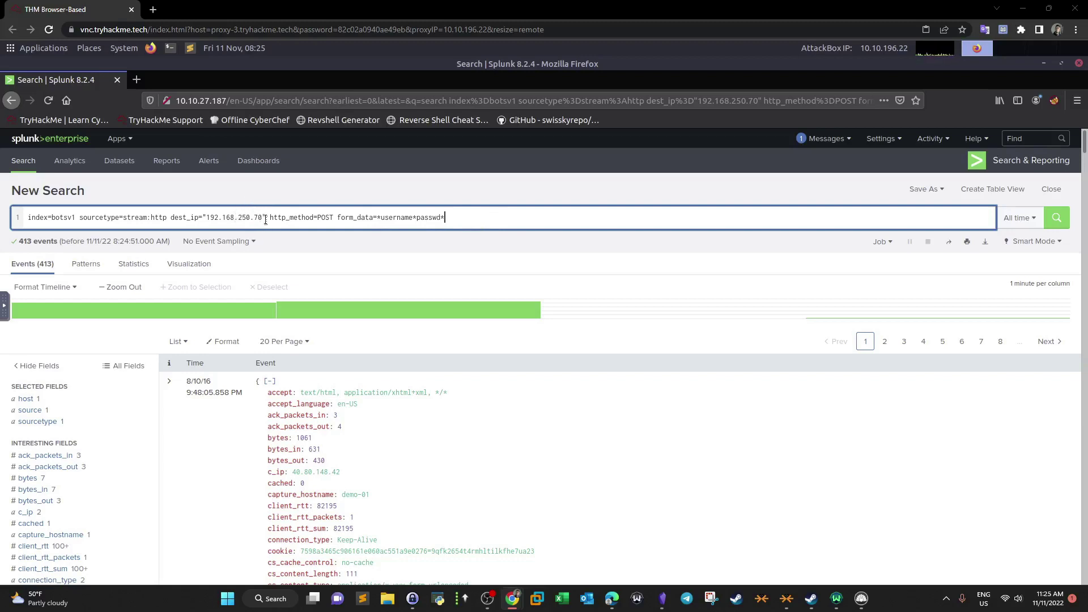
- Remove the http_method and form_data filters, and run the search for stream:http traffic to 192.168.250.70
{"action": "left_click_drag", "start_coordinate": [166, 218], "coordinate": [107, 218]}
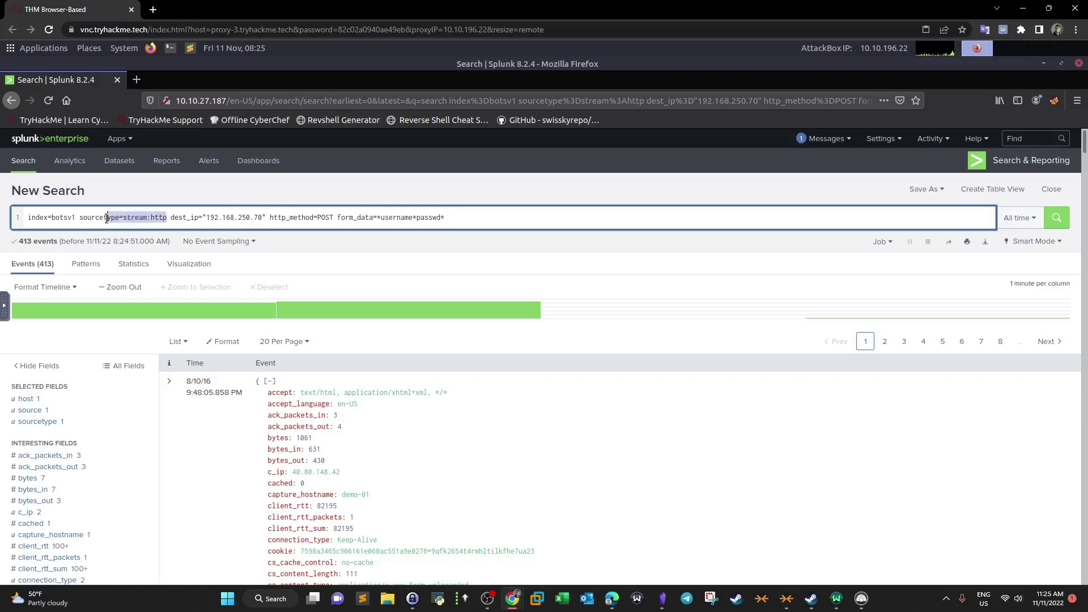
{"action": "left_click", "coordinate": [207, 219]}
{"action": "left_click_drag", "start_coordinate": [270, 218], "coordinate": [489, 221]}
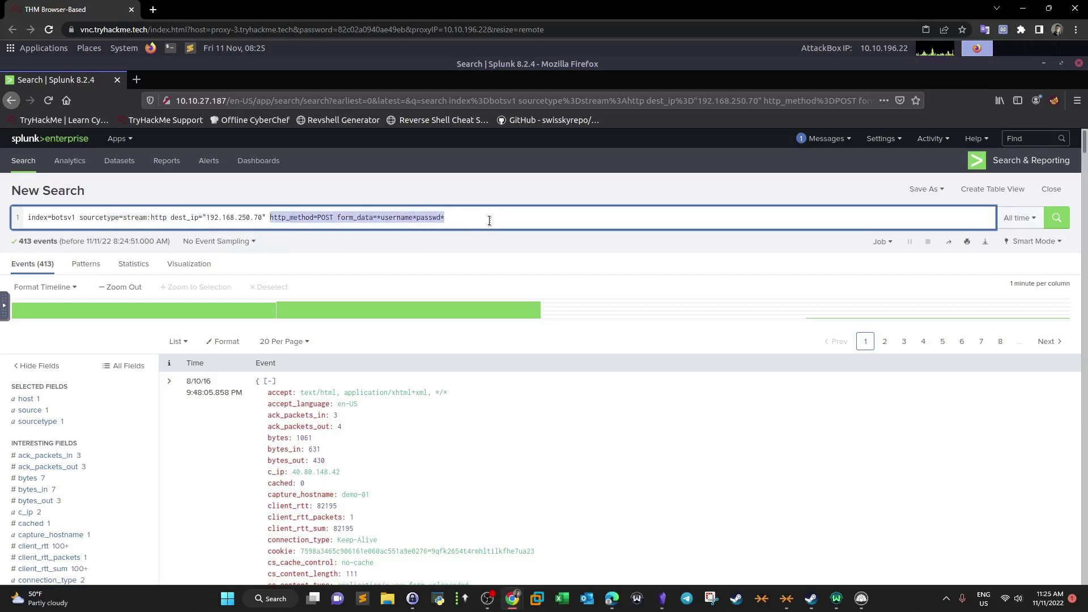
{"action": "key", "text": "BackSpace"}
{"action": "key", "text": "Return"}
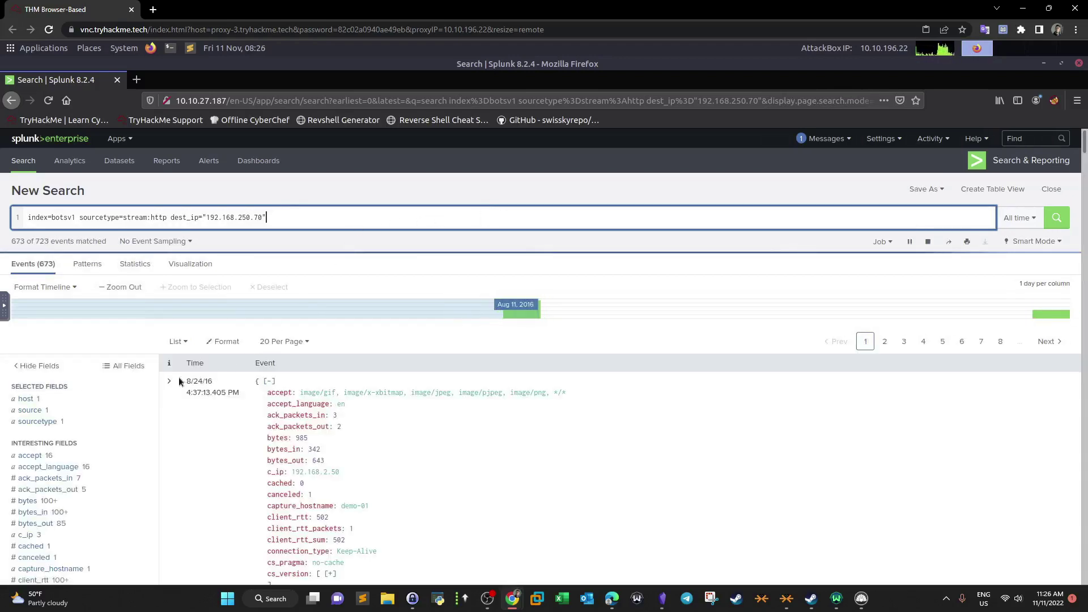
- Narrow the stream:http search to events containing *.exe and run it
{"action": "scroll", "coordinate": [84, 395], "scroll_direction": "down", "scroll_amount": 3}
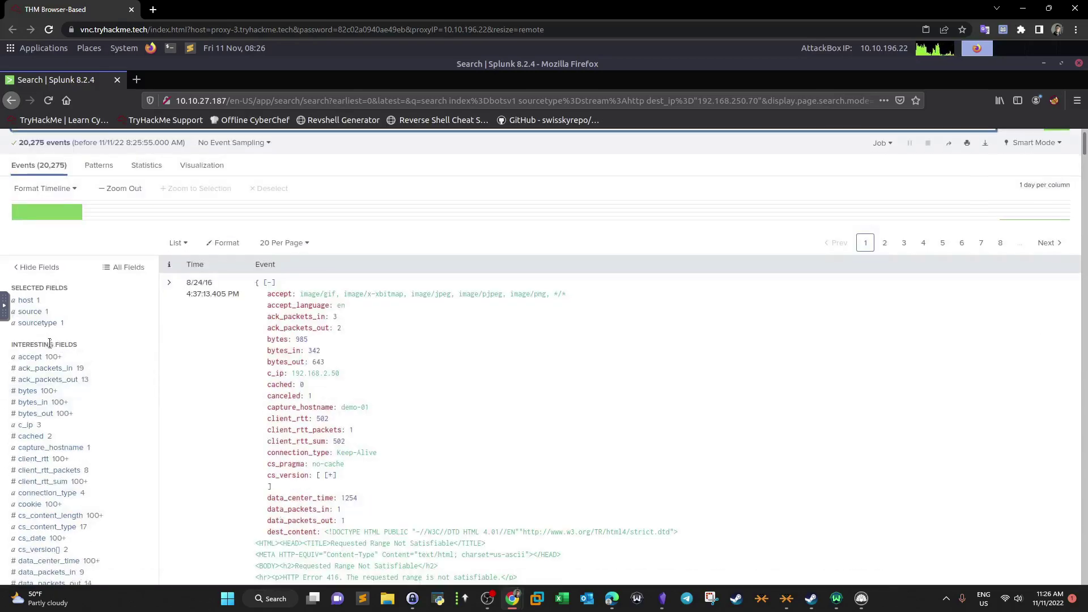
{"action": "scroll", "coordinate": [49, 346], "scroll_direction": "down", "scroll_amount": 2}
{"action": "scroll", "coordinate": [42, 392], "scroll_direction": "down", "scroll_amount": 3}
{"action": "scroll", "coordinate": [42, 395], "scroll_direction": "down", "scroll_amount": 3}
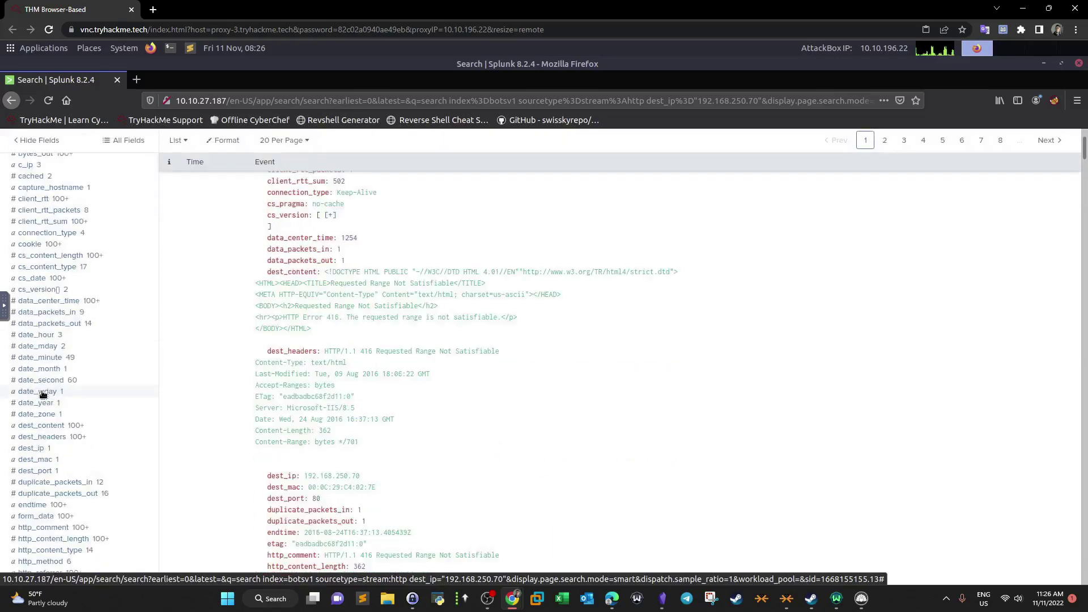
{"action": "scroll", "coordinate": [45, 430], "scroll_direction": "down", "scroll_amount": 2}
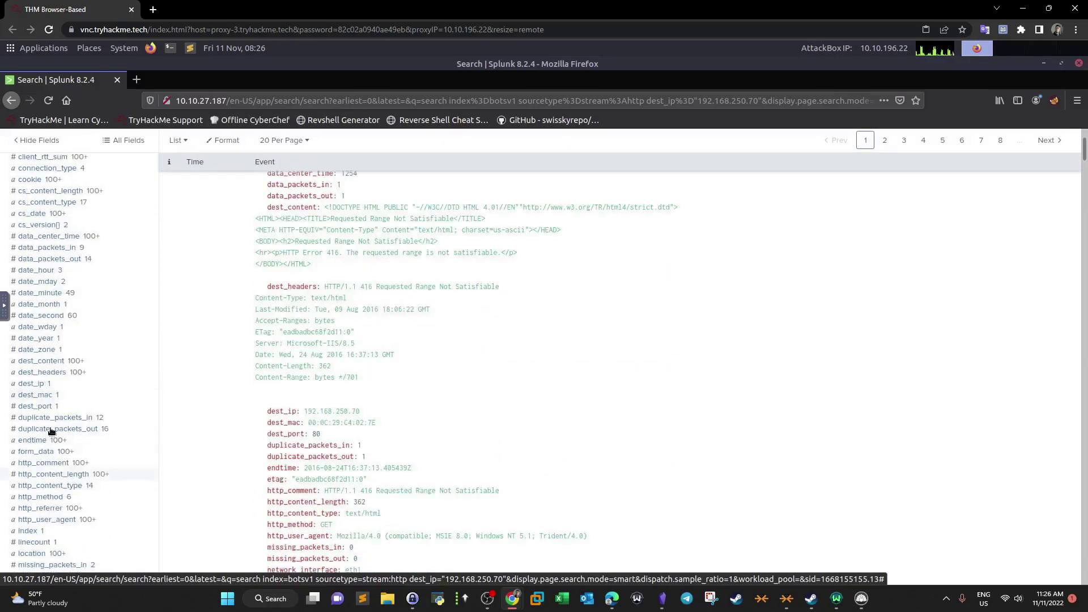
{"action": "scroll", "coordinate": [89, 414], "scroll_direction": "down", "scroll_amount": 3}
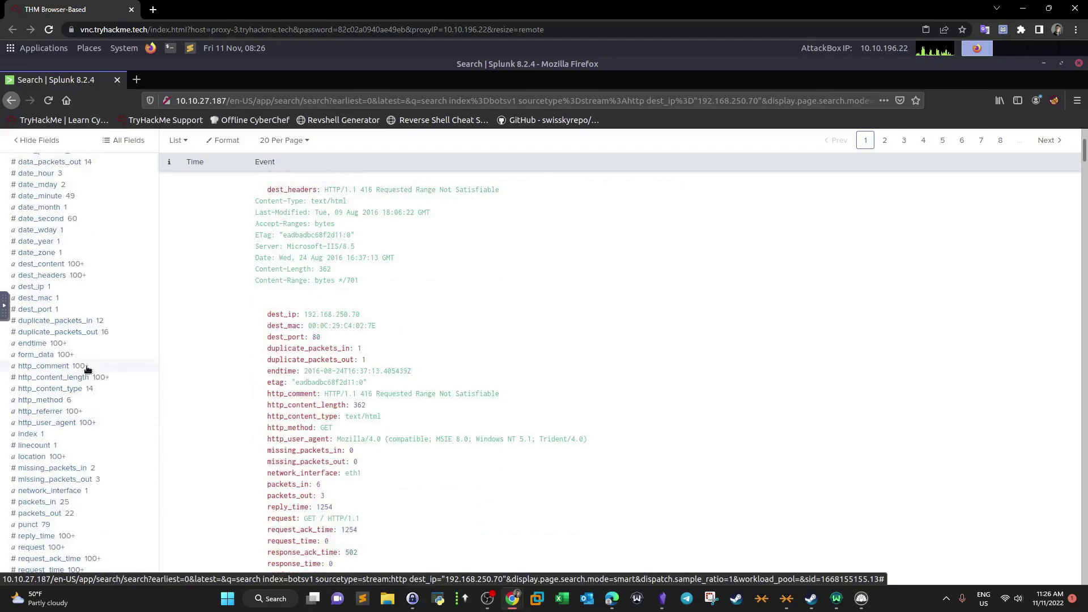
{"action": "scroll", "coordinate": [88, 370], "scroll_direction": "up", "scroll_amount": 6}
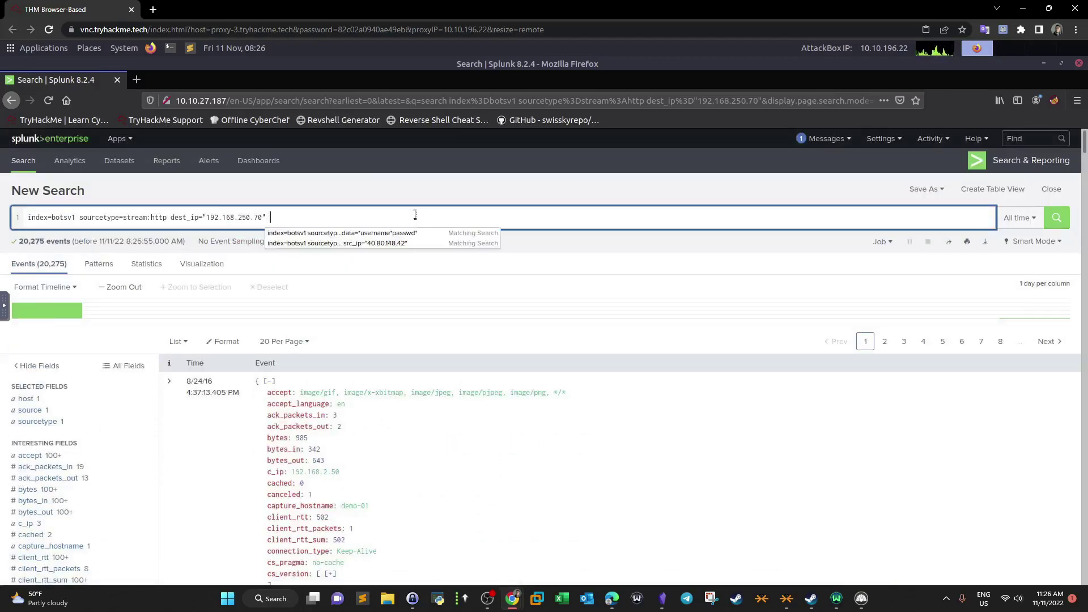
{"action": "type", "text": "*.exe"}
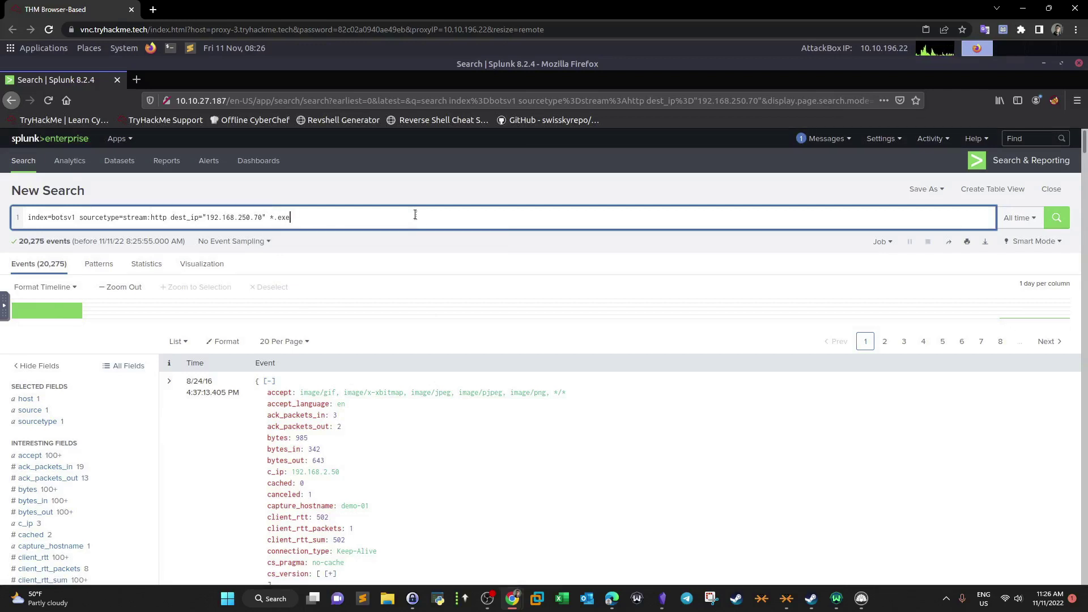
{"action": "key", "text": "Return"}
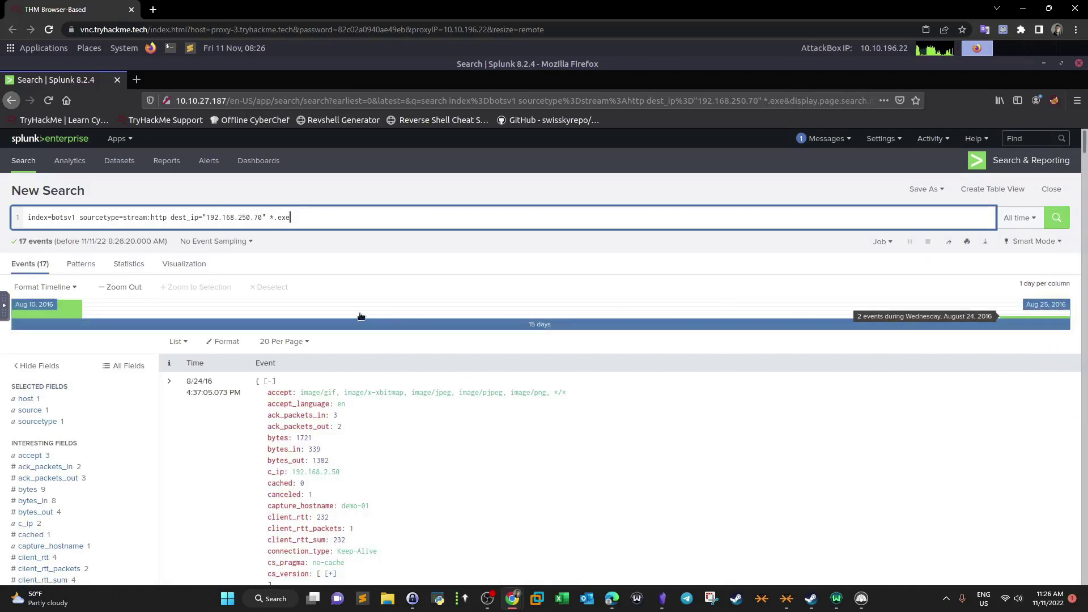
- Look through the interesting fields of the *.exe events and open the list of additional fields
{"action": "scroll", "coordinate": [95, 430], "scroll_direction": "down", "scroll_amount": 2}
{"action": "scroll", "coordinate": [96, 430], "scroll_direction": "down", "scroll_amount": 6}
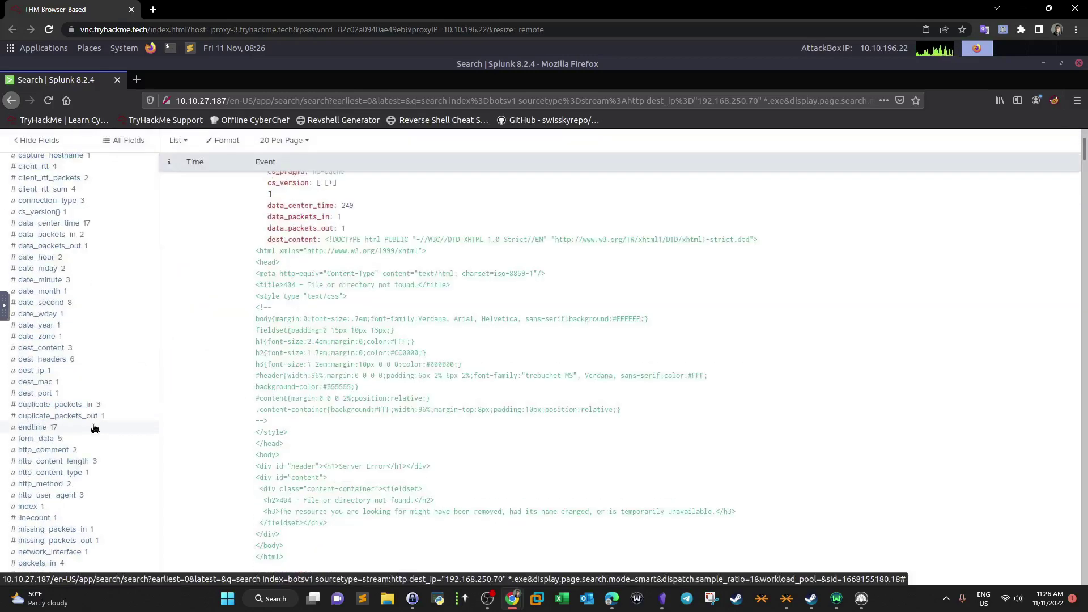
{"action": "scroll", "coordinate": [95, 429], "scroll_direction": "down", "scroll_amount": 3}
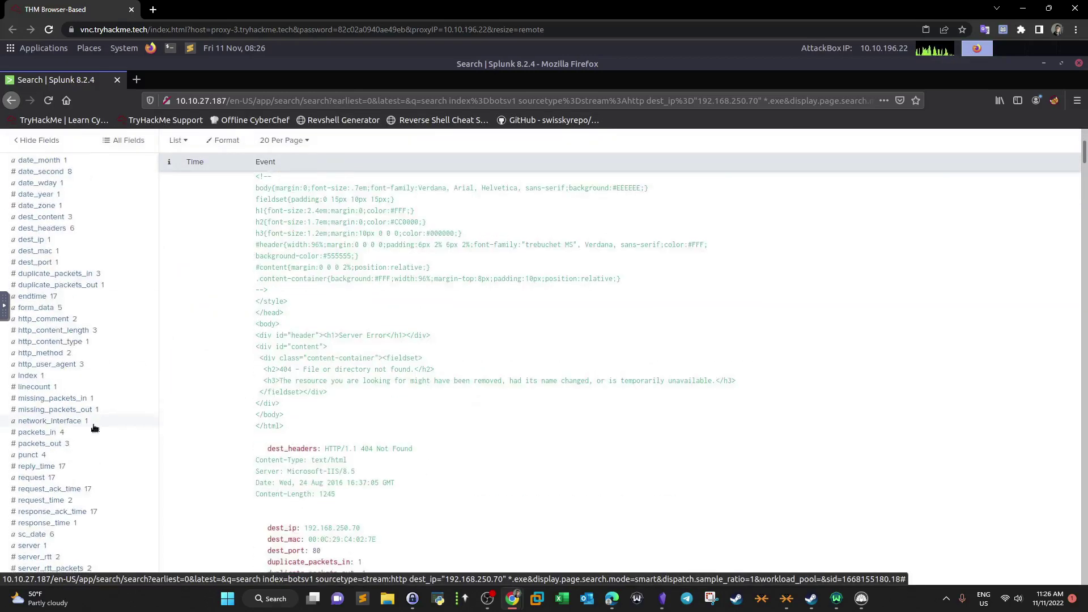
{"action": "scroll", "coordinate": [93, 428], "scroll_direction": "down", "scroll_amount": 1}
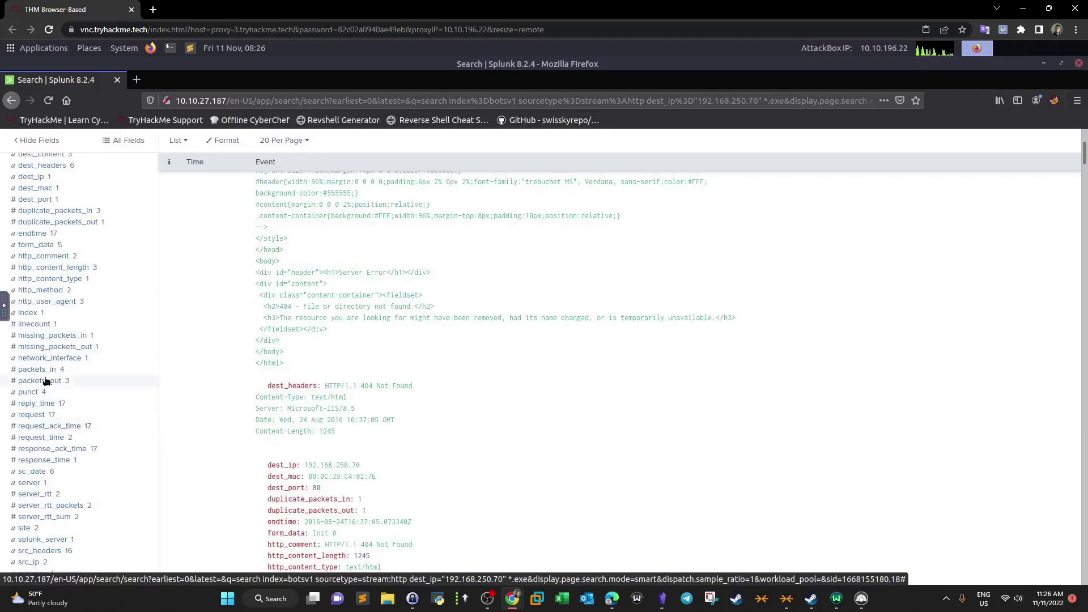
{"action": "scroll", "coordinate": [74, 440], "scroll_direction": "down", "scroll_amount": 4}
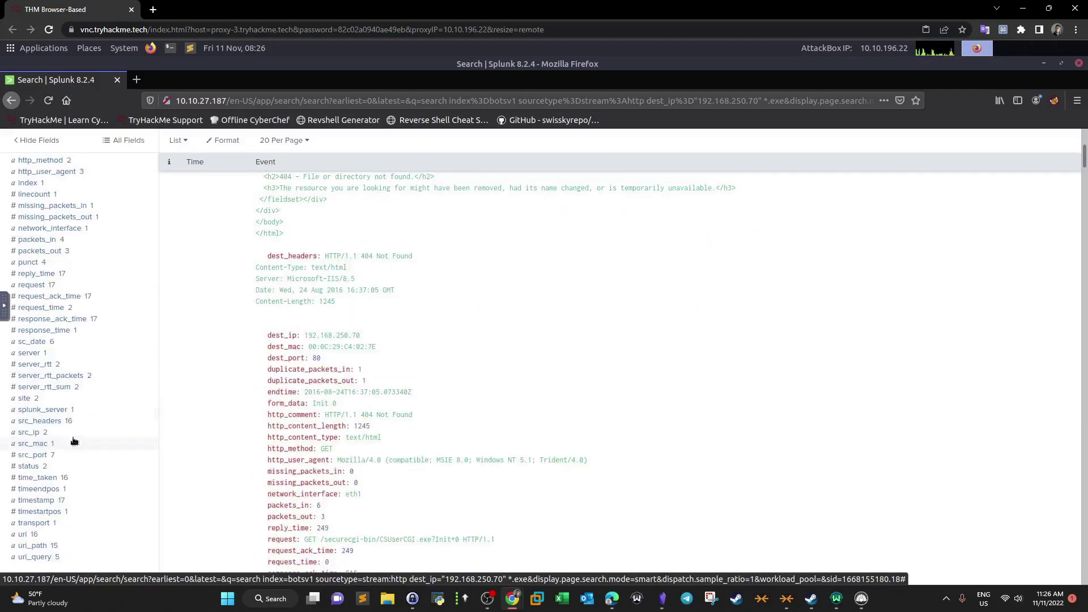
{"action": "left_click", "coordinate": [36, 483]}
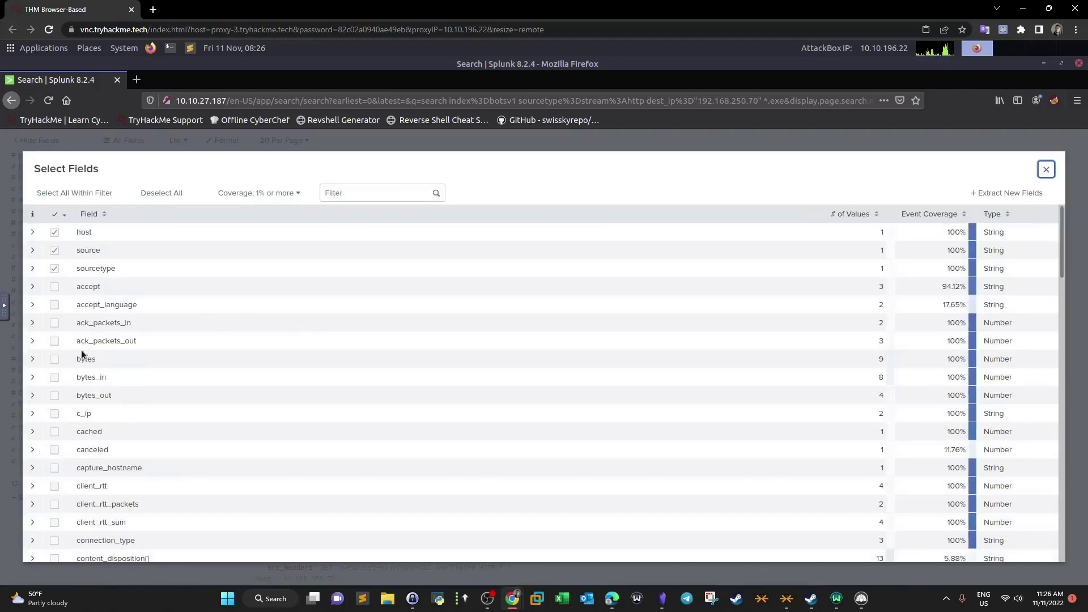
- Look through the full list of available fields for the *.exe events, and close the list
{"action": "scroll", "coordinate": [73, 386], "scroll_direction": "down", "scroll_amount": 3}
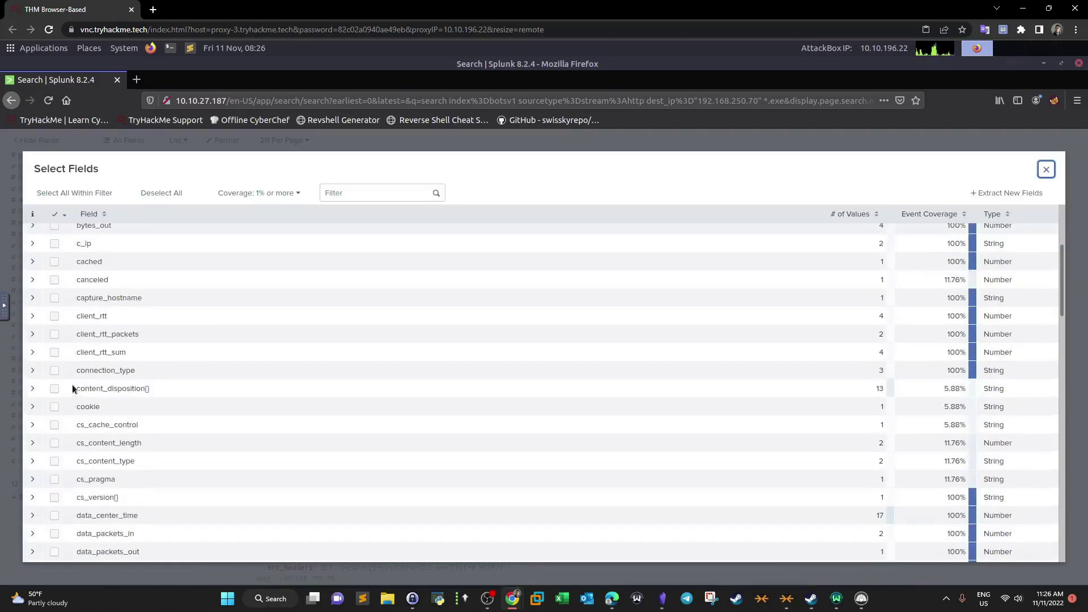
{"action": "scroll", "coordinate": [73, 386], "scroll_direction": "down", "scroll_amount": 2}
{"action": "scroll", "coordinate": [73, 389], "scroll_direction": "down", "scroll_amount": 2}
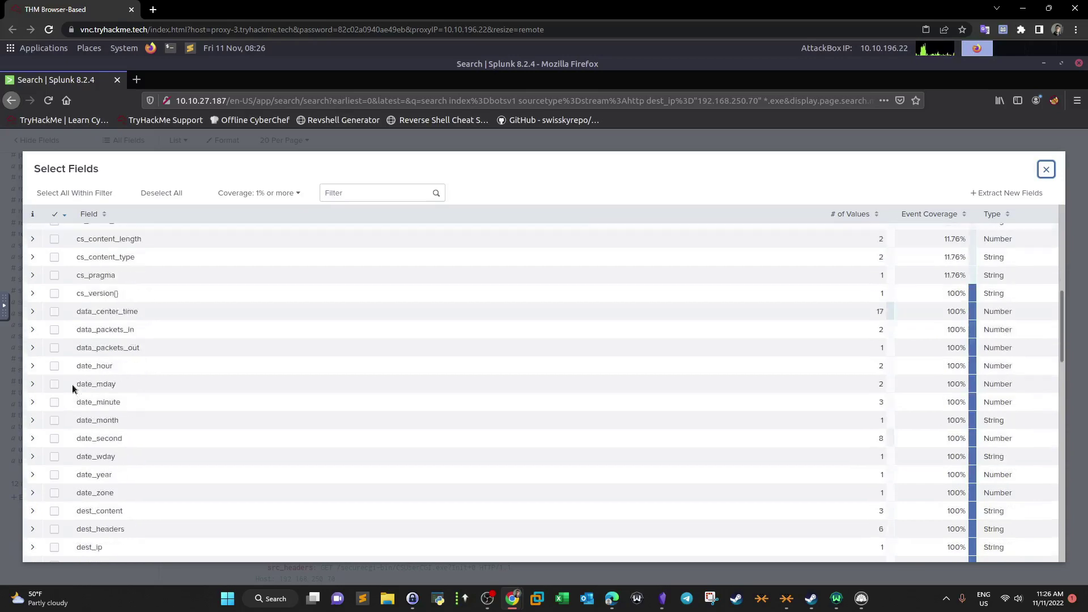
{"action": "scroll", "coordinate": [73, 385], "scroll_direction": "down", "scroll_amount": 3}
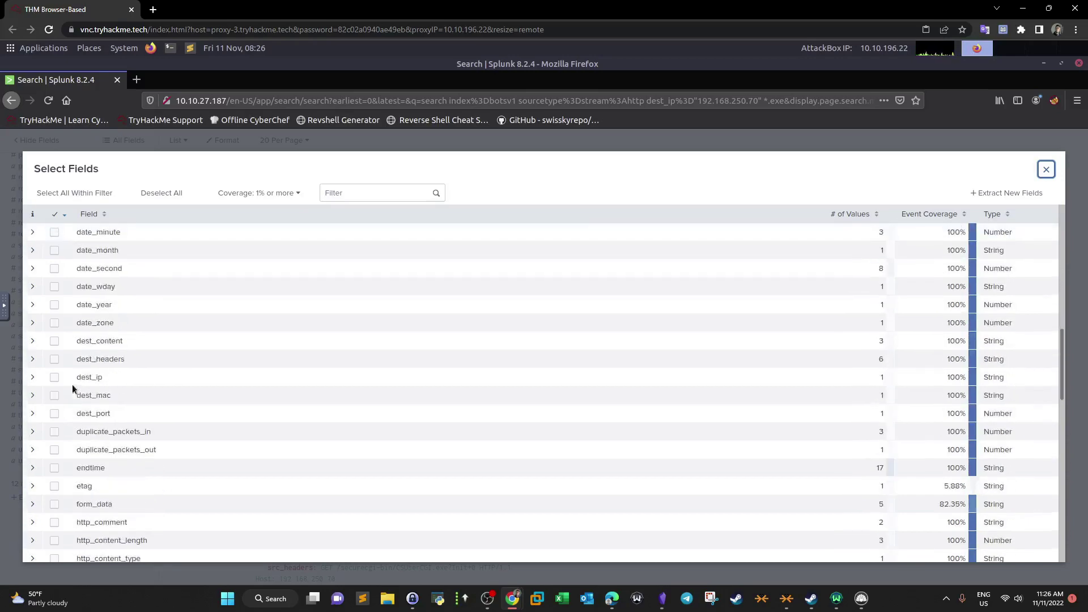
{"action": "scroll", "coordinate": [72, 384], "scroll_direction": "down", "scroll_amount": 2}
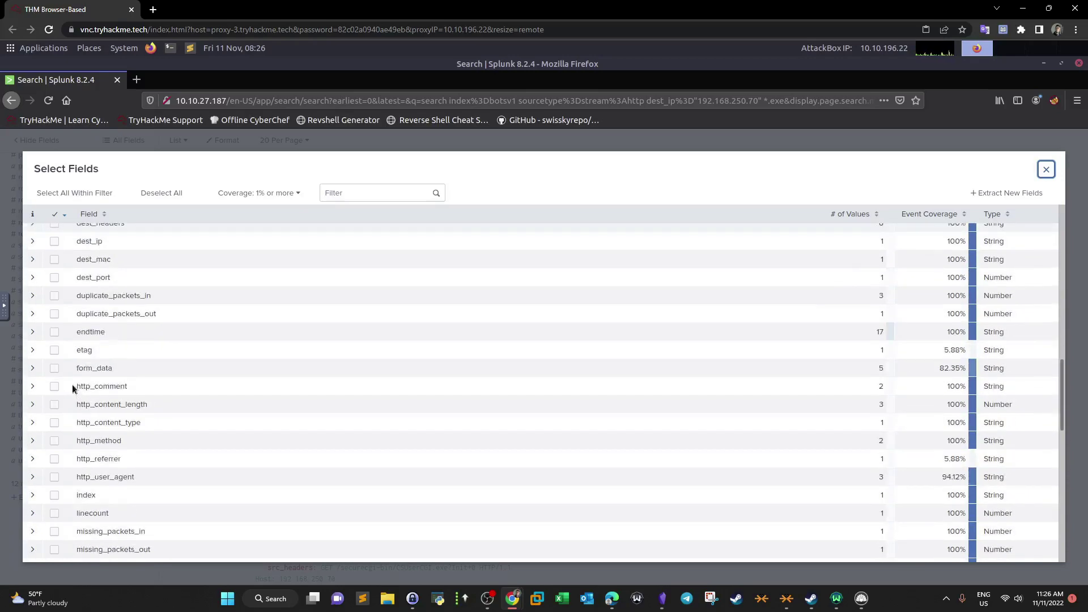
{"action": "scroll", "coordinate": [72, 384], "scroll_direction": "down", "scroll_amount": 5}
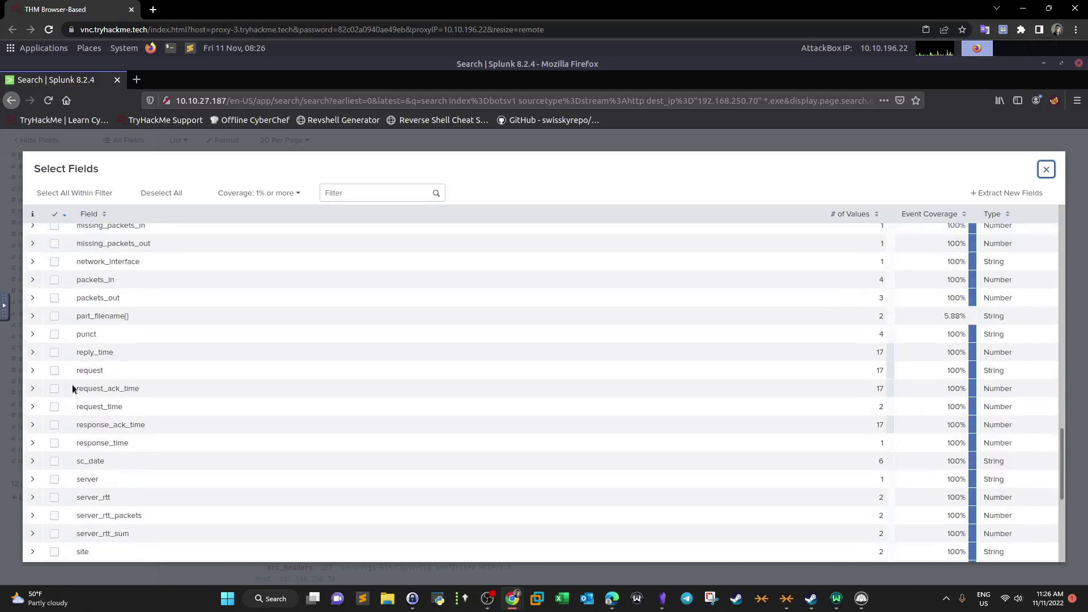
{"action": "scroll", "coordinate": [73, 388], "scroll_direction": "down", "scroll_amount": 5}
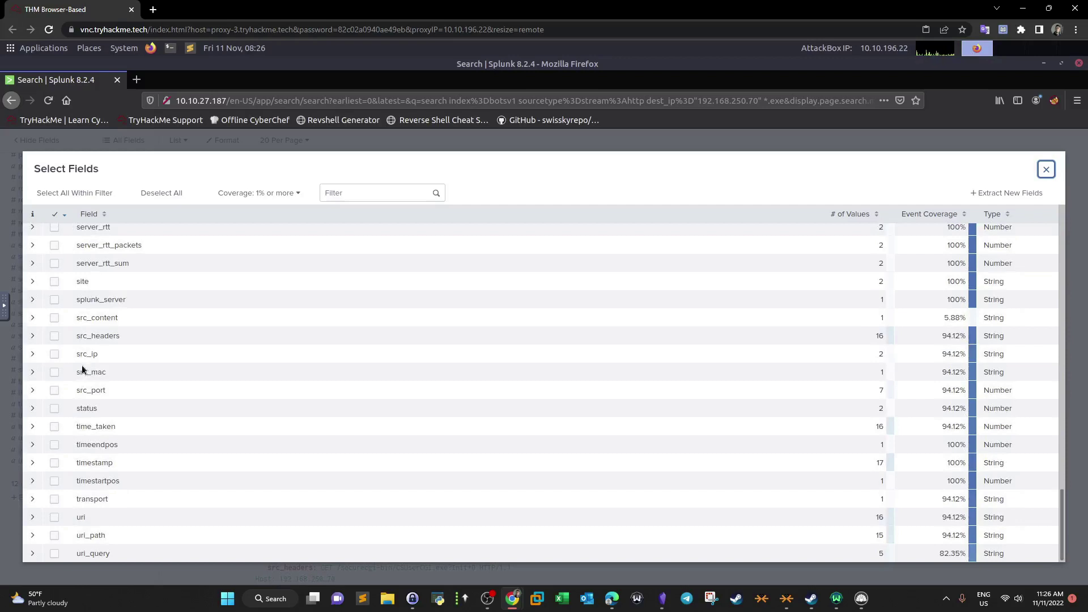
{"action": "scroll", "coordinate": [82, 370], "scroll_direction": "up", "scroll_amount": 4}
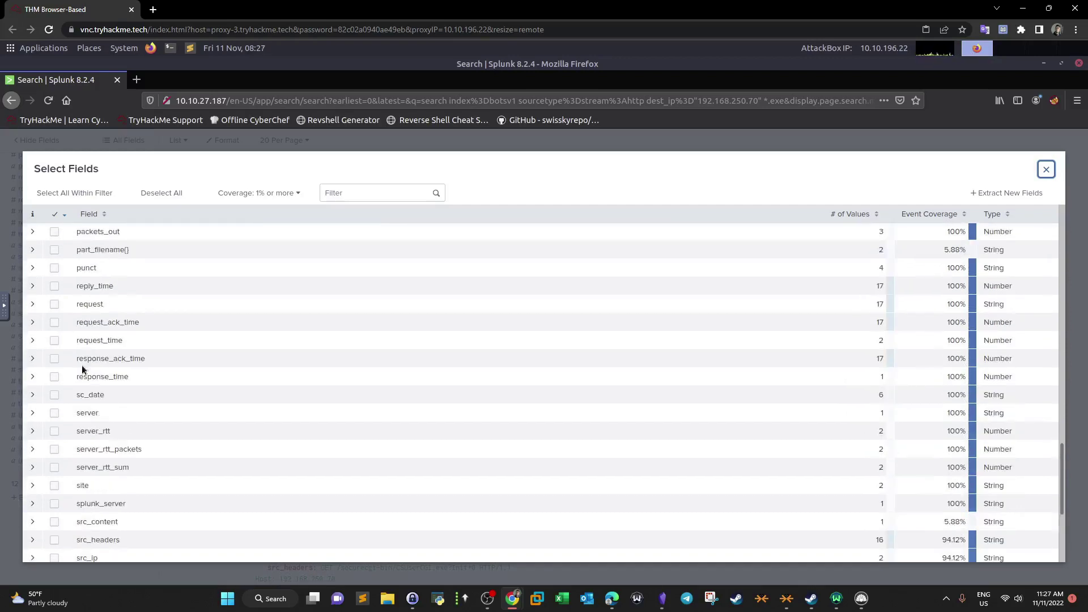
{"action": "scroll", "coordinate": [82, 369], "scroll_direction": "up", "scroll_amount": 1}
{"action": "scroll", "coordinate": [82, 369], "scroll_direction": "up", "scroll_amount": 1}
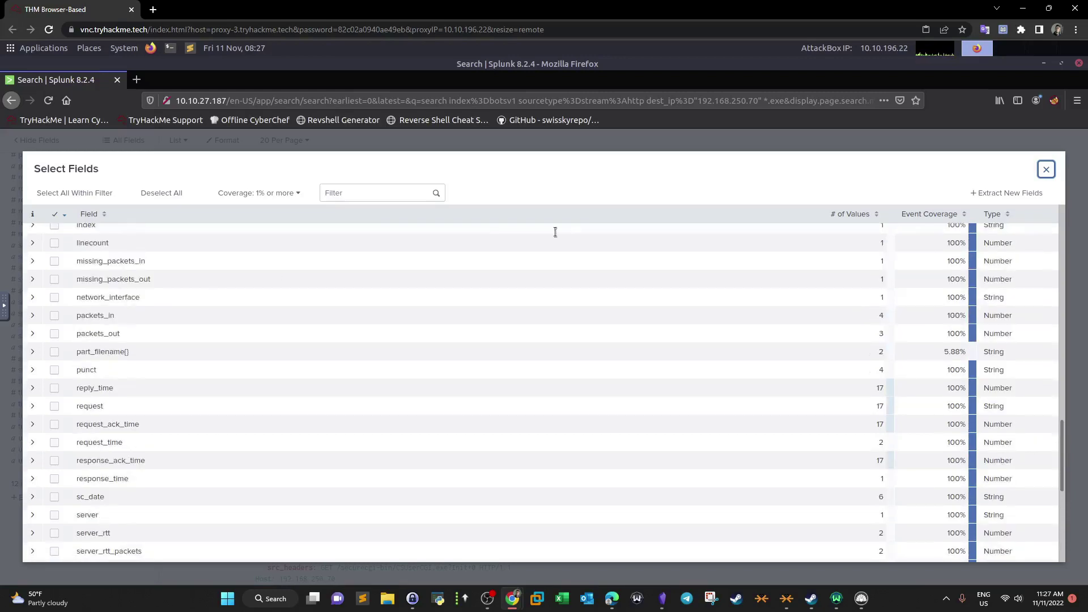
{"action": "left_click", "coordinate": [1069, 445]}
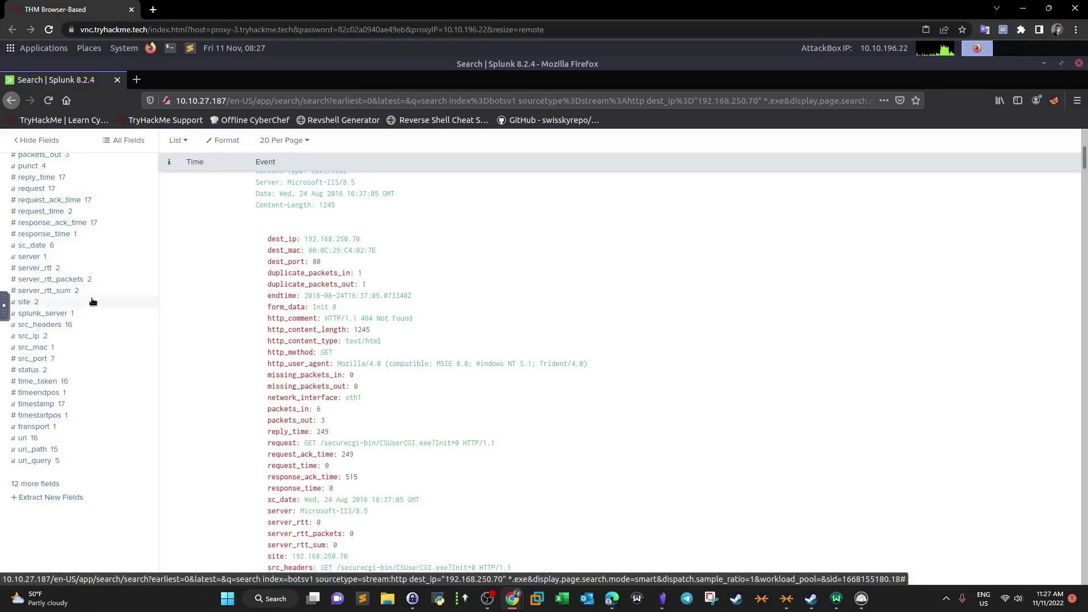
- Review the interesting fields of the *.exe events and inspect the top values of uri_path
{"action": "scroll", "coordinate": [93, 301], "scroll_direction": "up", "scroll_amount": 5}
{"action": "scroll", "coordinate": [93, 302], "scroll_direction": "up", "scroll_amount": 5}
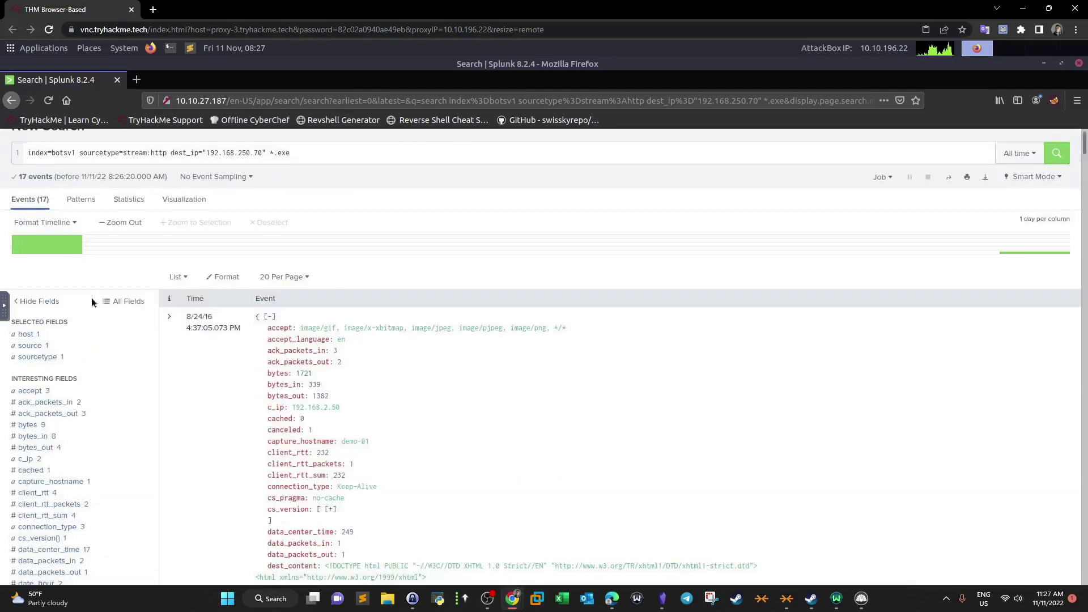
{"action": "scroll", "coordinate": [91, 302], "scroll_direction": "down", "scroll_amount": 3}
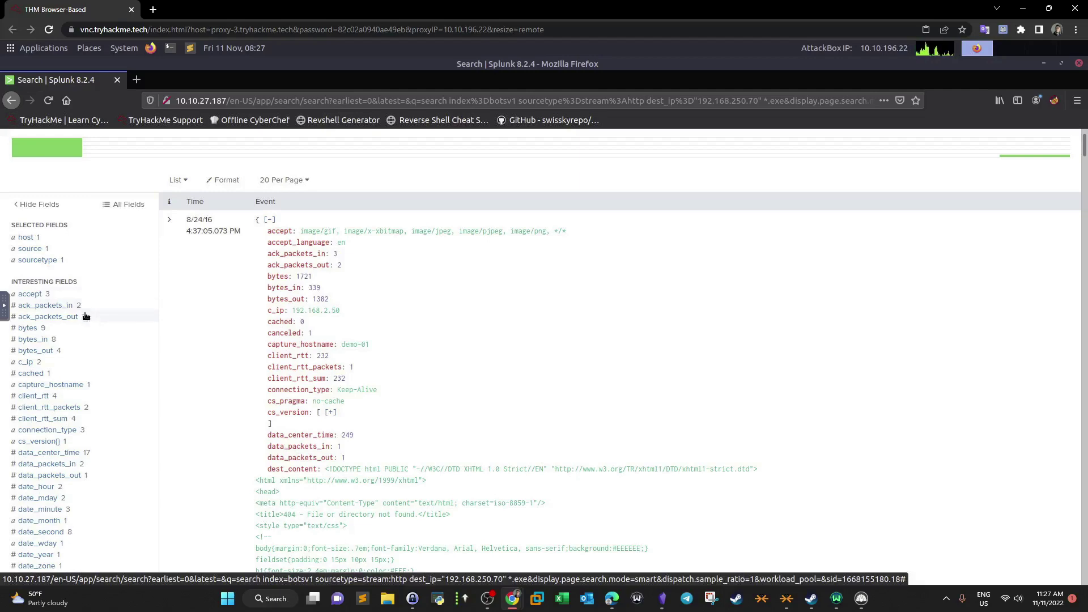
{"action": "scroll", "coordinate": [90, 309], "scroll_direction": "down", "scroll_amount": 2}
{"action": "scroll", "coordinate": [89, 310], "scroll_direction": "down", "scroll_amount": 3}
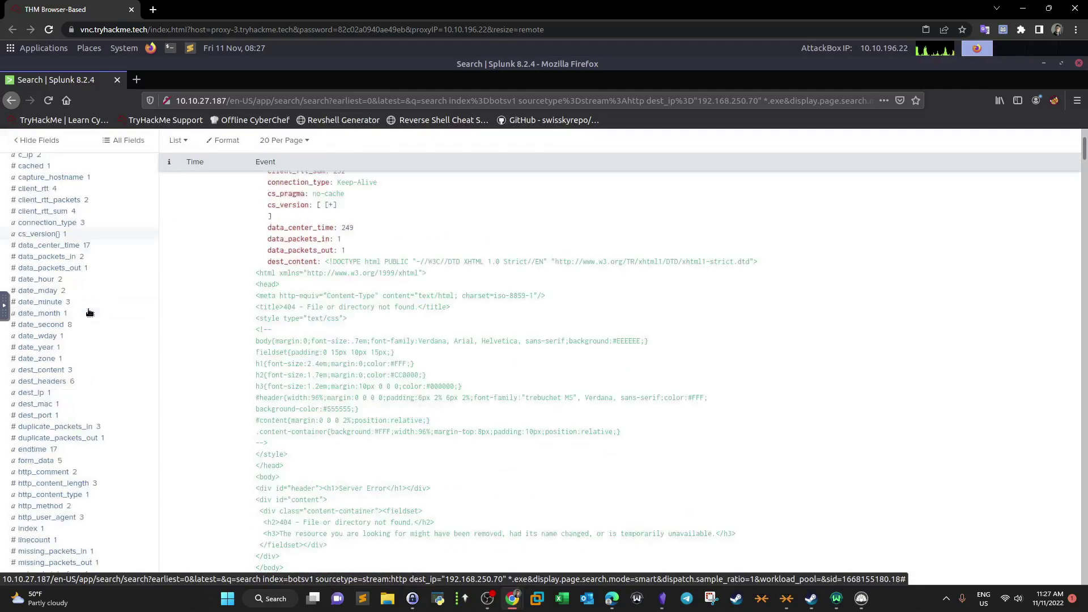
{"action": "scroll", "coordinate": [79, 384], "scroll_direction": "down", "scroll_amount": 2}
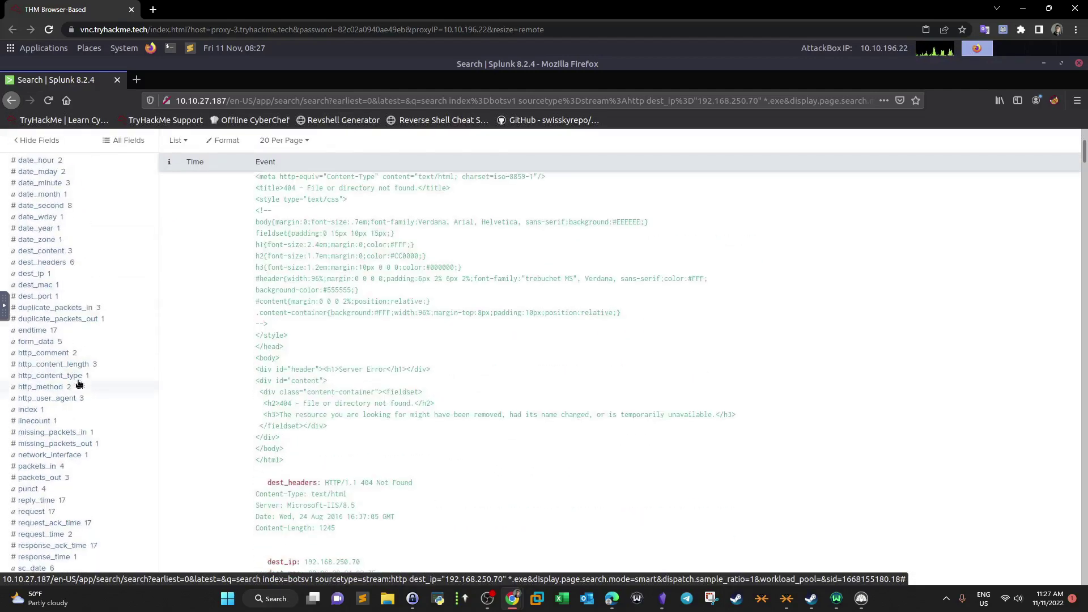
{"action": "scroll", "coordinate": [72, 442], "scroll_direction": "down", "scroll_amount": 2}
{"action": "scroll", "coordinate": [73, 443], "scroll_direction": "down", "scroll_amount": 1}
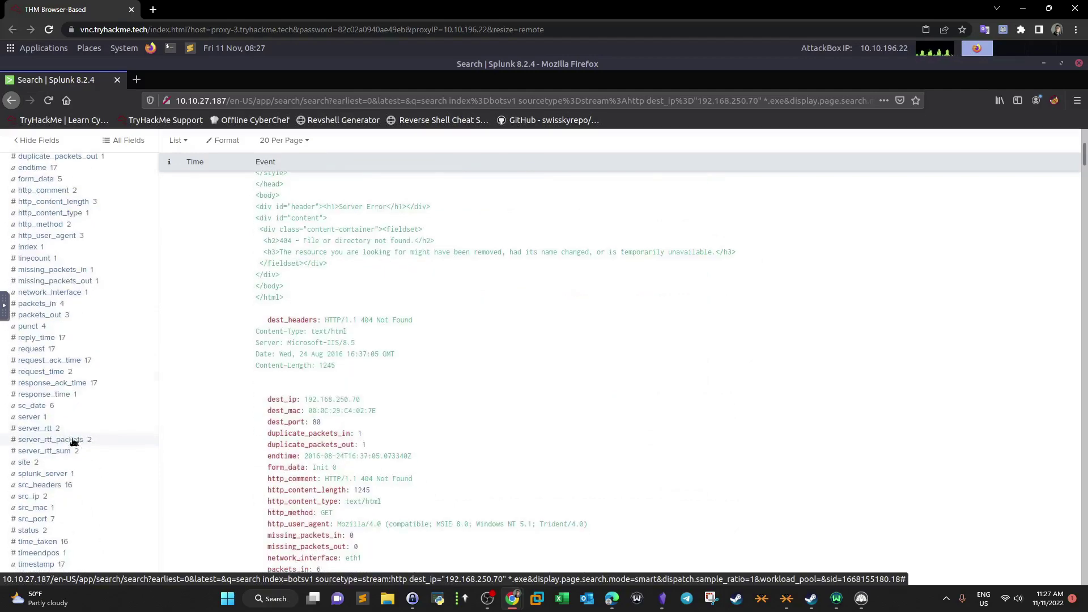
{"action": "scroll", "coordinate": [72, 442], "scroll_direction": "down", "scroll_amount": 1}
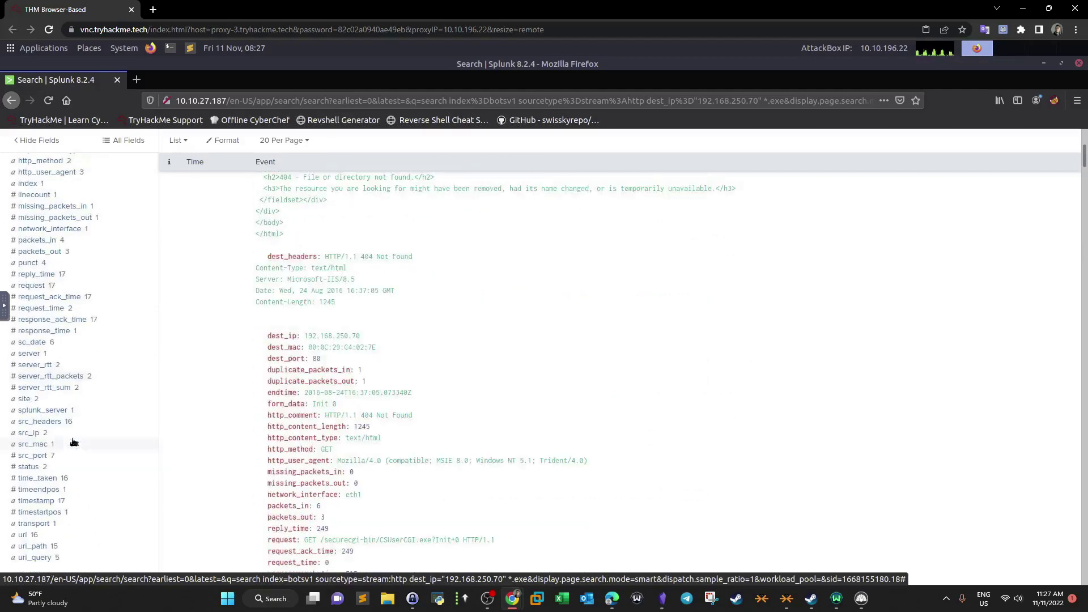
{"action": "left_click", "coordinate": [38, 548]}
{"action": "scroll", "coordinate": [82, 438], "scroll_direction": "down", "scroll_amount": 1}
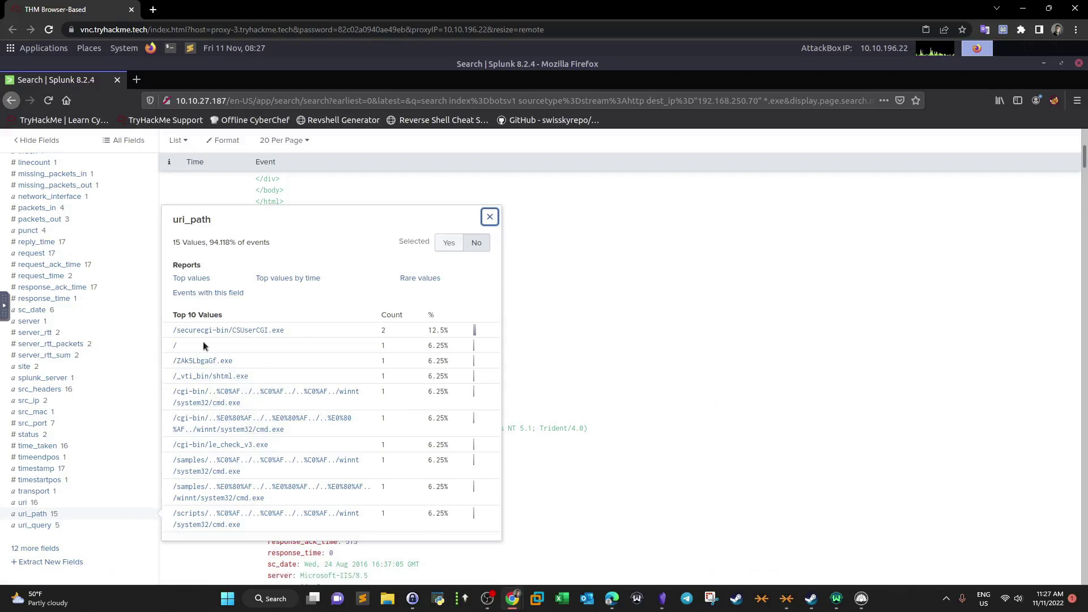
{"action": "left_click", "coordinate": [490, 218]}
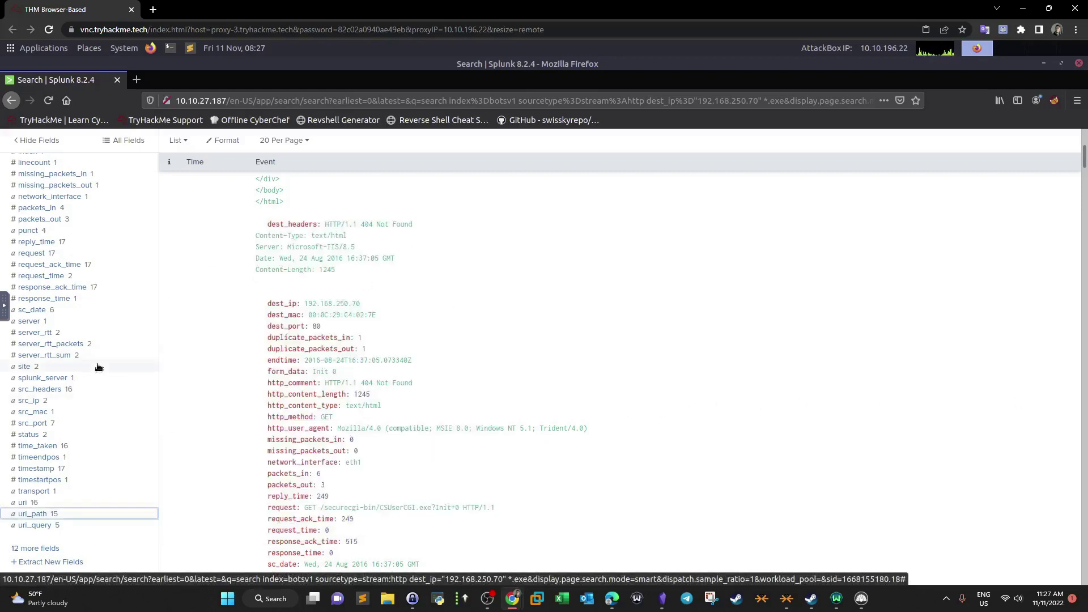
- Reopen the full field list, add part_filename{} to the selected fields, and close the list
{"action": "scroll", "coordinate": [99, 367], "scroll_direction": "down", "scroll_amount": 3}
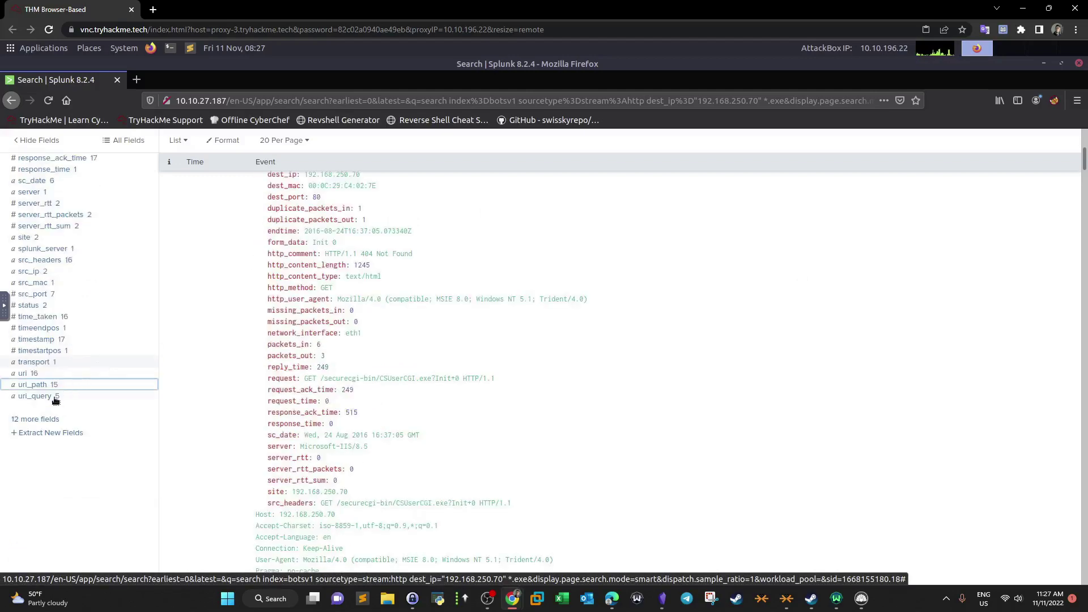
{"action": "left_click", "coordinate": [35, 419]}
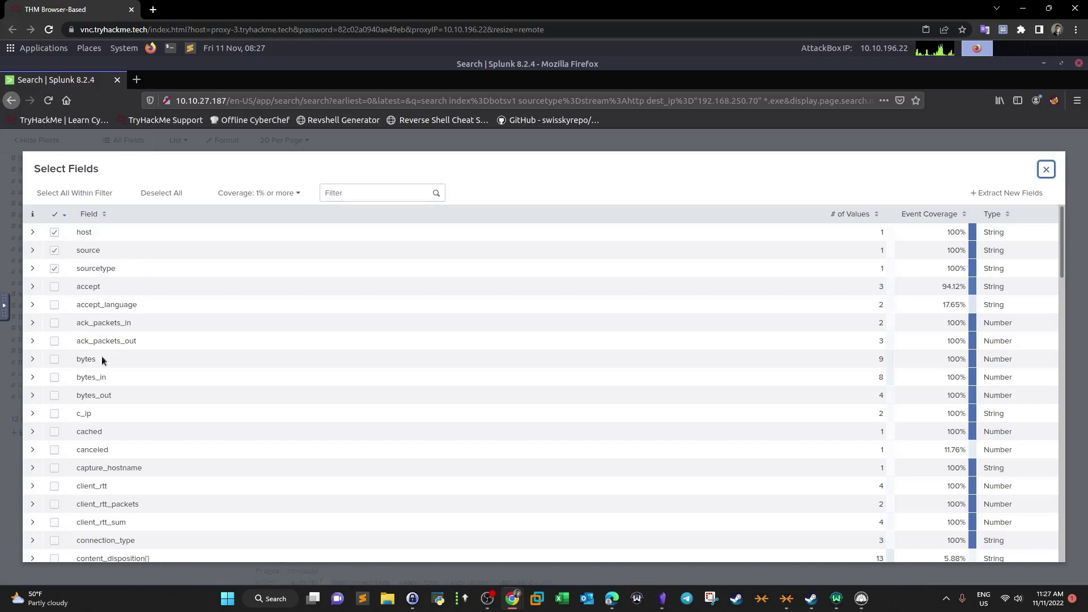
{"action": "scroll", "coordinate": [103, 363], "scroll_direction": "down", "scroll_amount": 2}
{"action": "scroll", "coordinate": [102, 364], "scroll_direction": "down", "scroll_amount": 7}
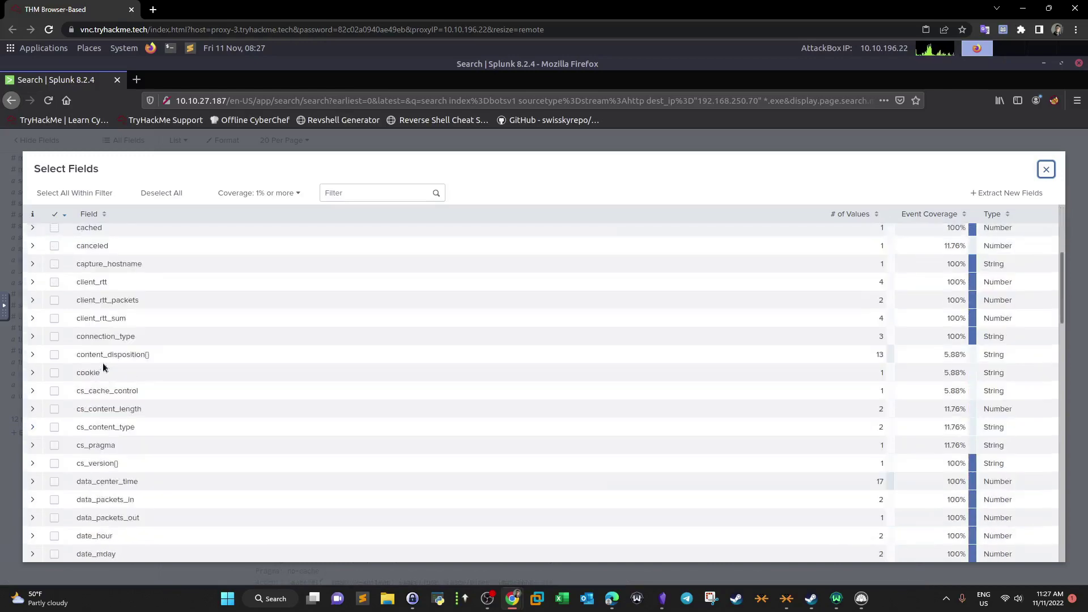
{"action": "scroll", "coordinate": [103, 365], "scroll_direction": "down", "scroll_amount": 10}
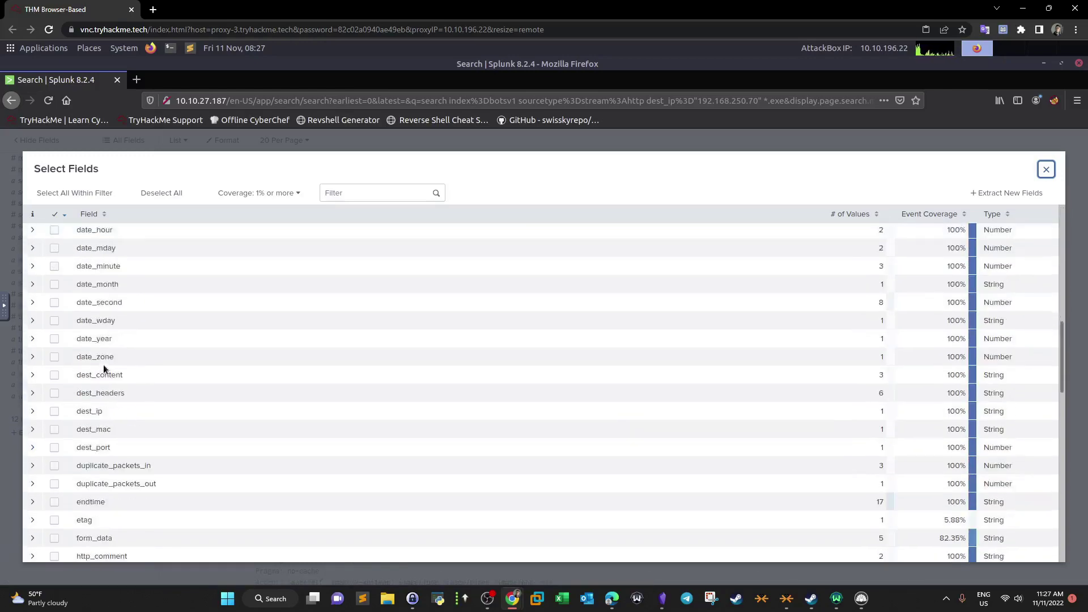
{"action": "scroll", "coordinate": [114, 368], "scroll_direction": "down", "scroll_amount": 5}
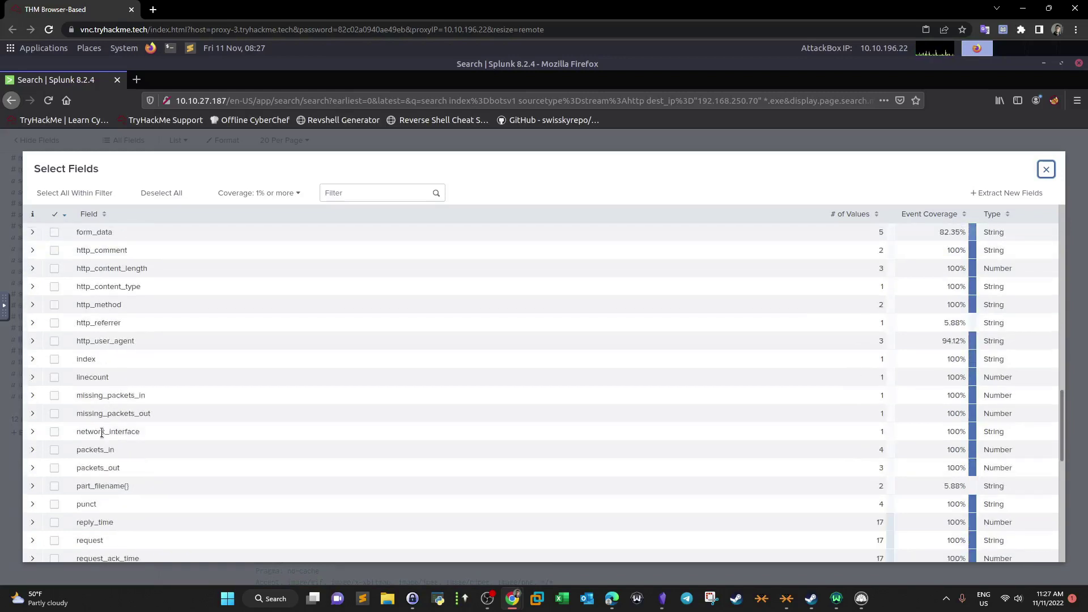
{"action": "left_click", "coordinate": [55, 486]}
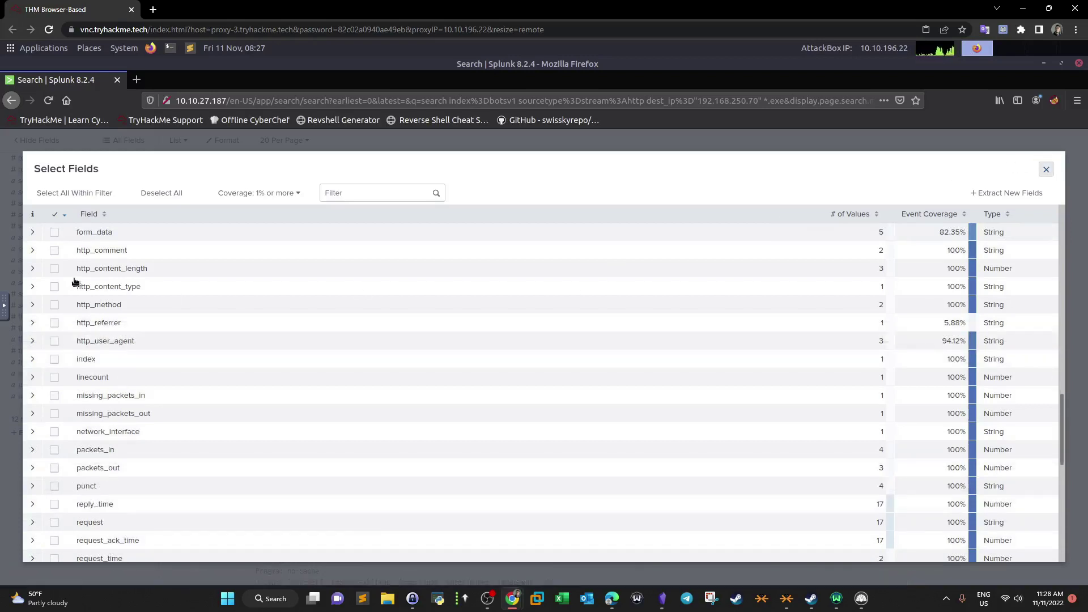
{"action": "key", "text": "Escape"}
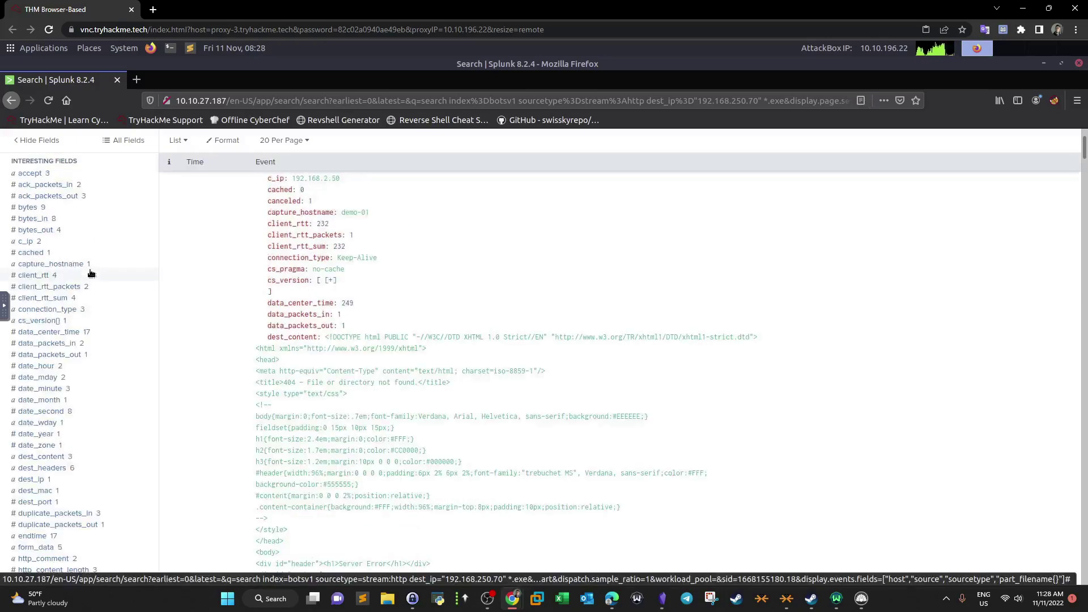
- Filter the events to the part_filename{} value 3791.exe, and examine the matching event's fields and upload status message
{"action": "left_click", "coordinate": [44, 281]}
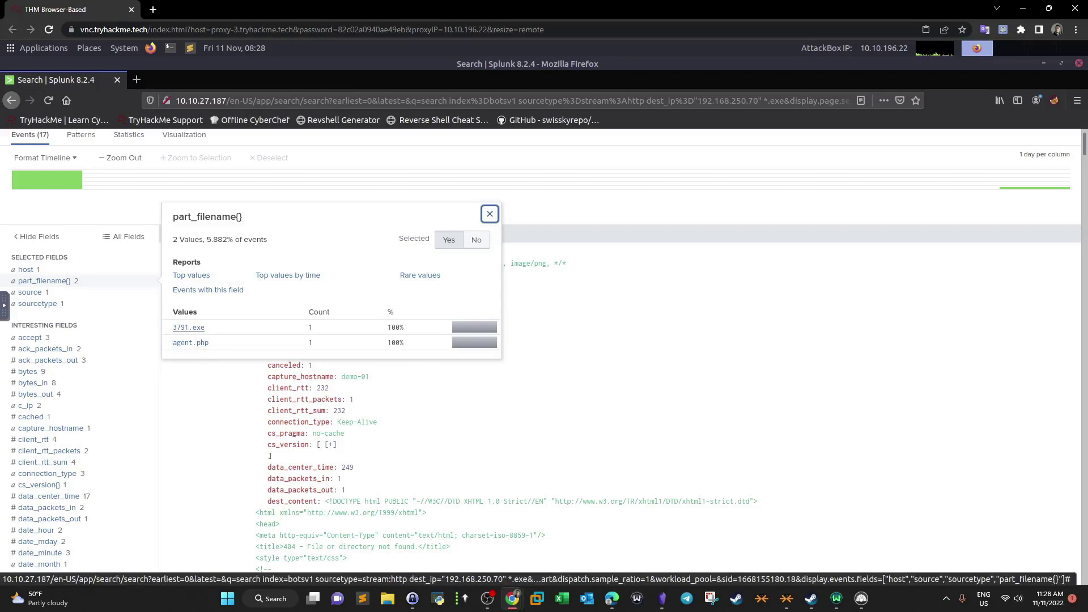
{"action": "left_click", "coordinate": [187, 328]}
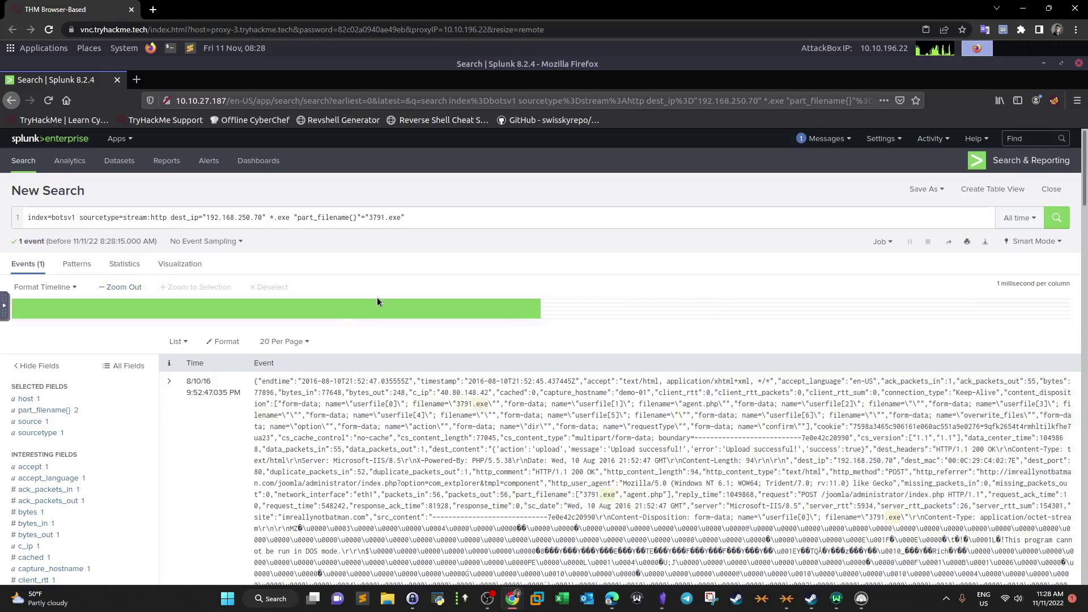
{"action": "scroll", "coordinate": [98, 407], "scroll_direction": "down", "scroll_amount": 2}
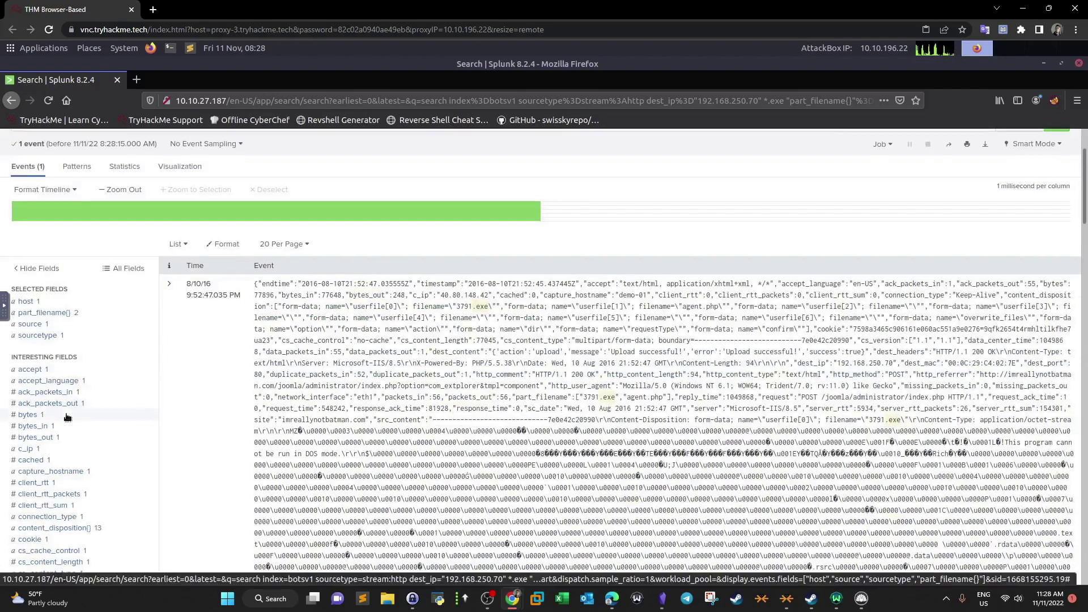
{"action": "scroll", "coordinate": [66, 417], "scroll_direction": "down", "scroll_amount": 6}
{"action": "scroll", "coordinate": [67, 418], "scroll_direction": "down", "scroll_amount": 5}
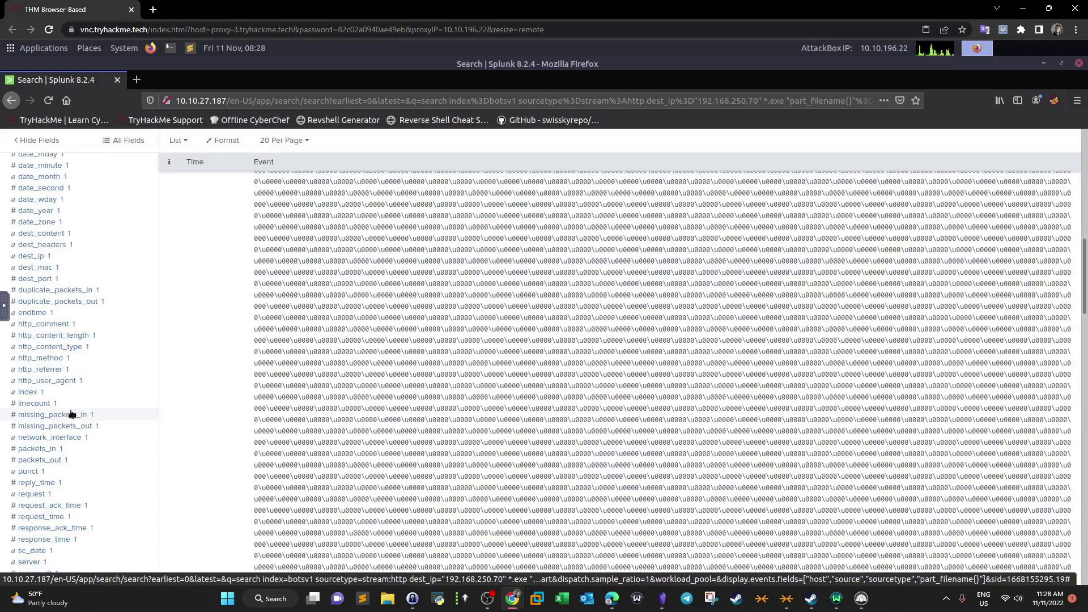
{"action": "scroll", "coordinate": [71, 414], "scroll_direction": "down", "scroll_amount": 3}
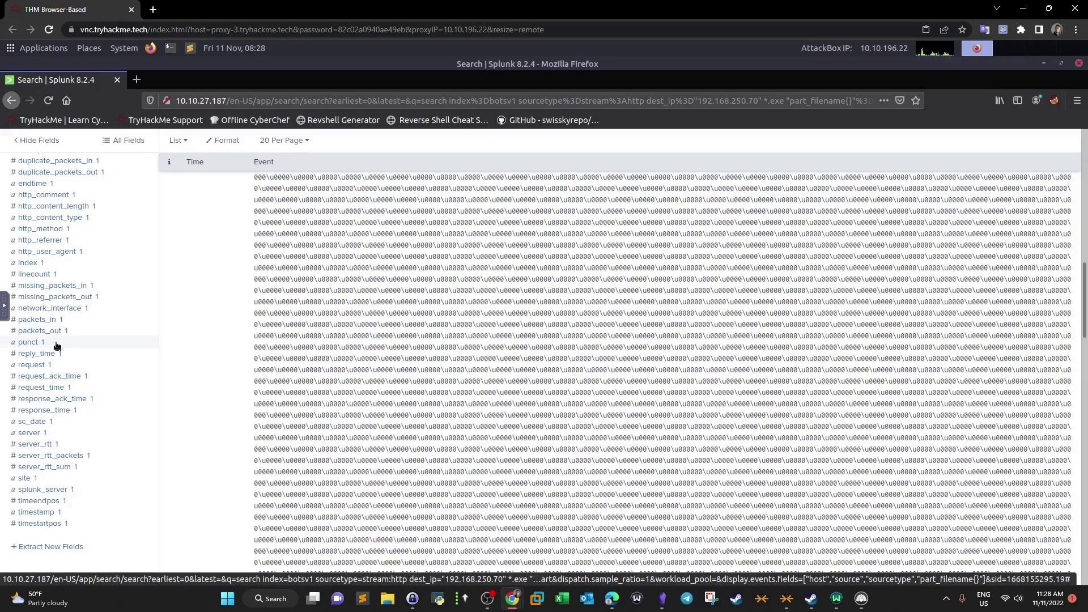
{"action": "scroll", "coordinate": [57, 345], "scroll_direction": "up", "scroll_amount": 10}
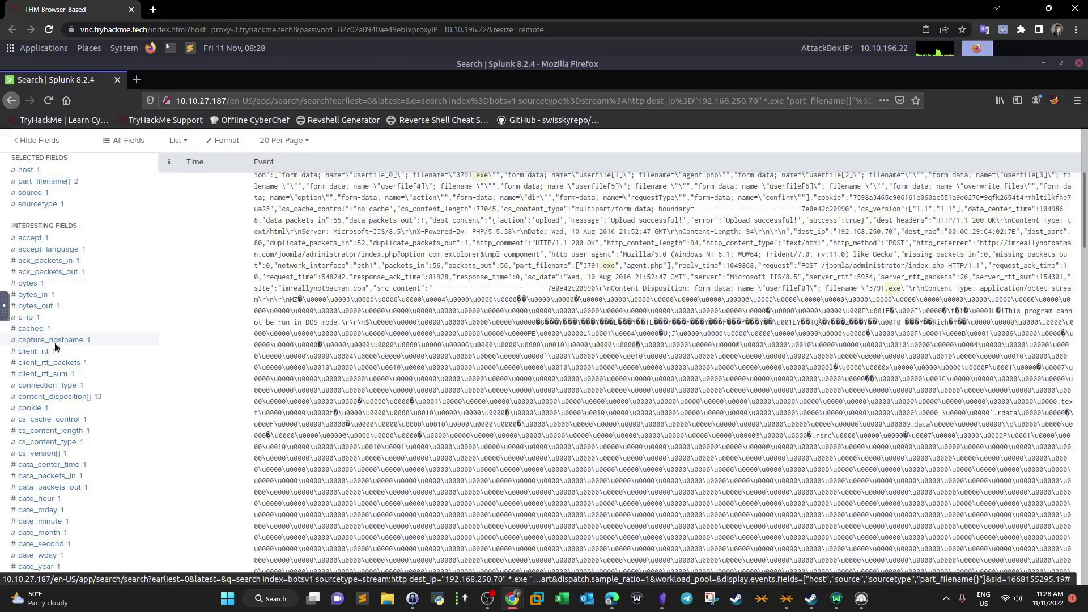
{"action": "scroll", "coordinate": [56, 345], "scroll_direction": "up", "scroll_amount": 5}
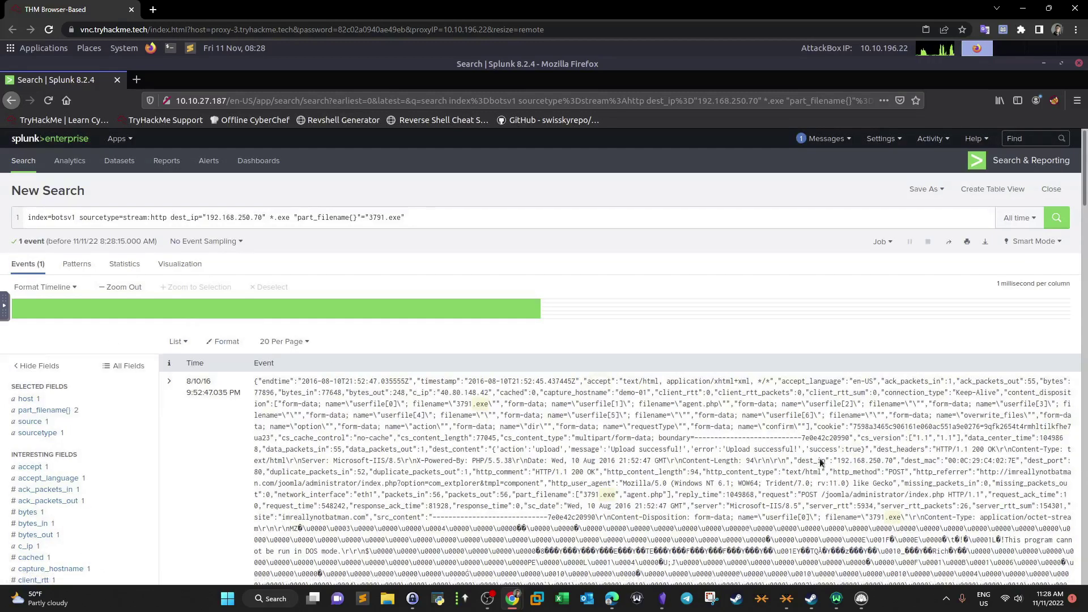
{"action": "left_click_drag", "start_coordinate": [727, 449], "coordinate": [787, 450]}
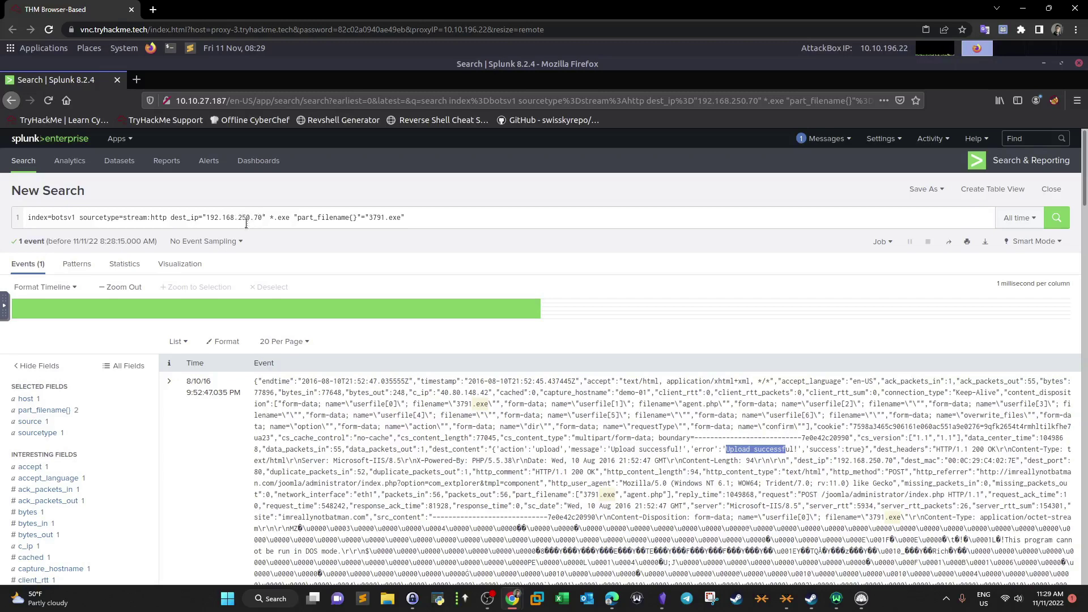
- Reduce the query to index=botsv1 "3791.exe" and run the search
{"action": "left_click_drag", "start_coordinate": [80, 217], "coordinate": [371, 217]}
{"action": "key", "text": "BackSpace"}
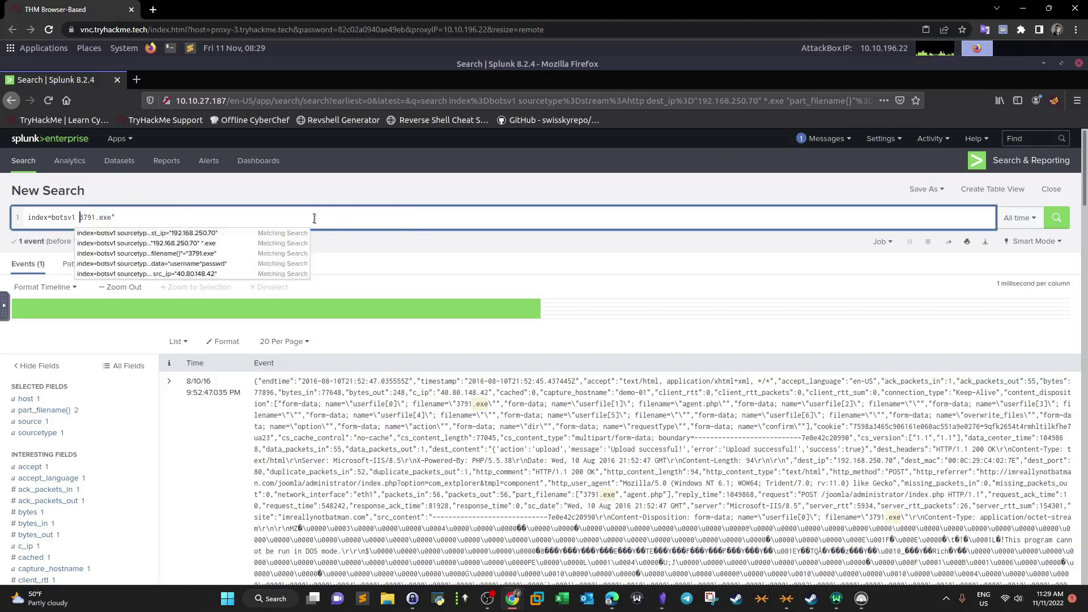
{"action": "left_click", "coordinate": [314, 218]}
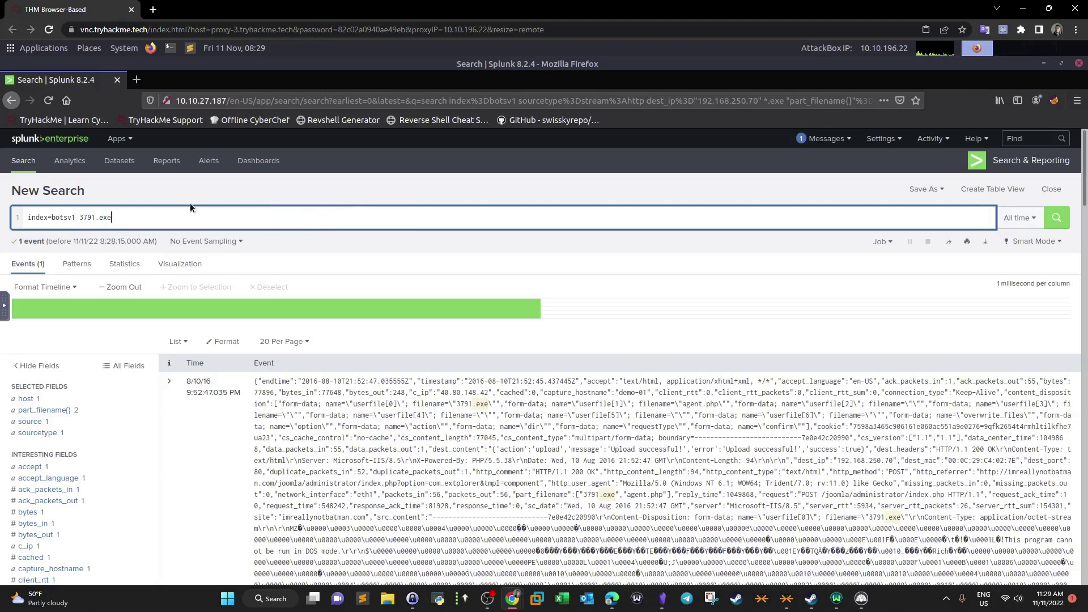
{"action": "type", "text": "\""}
{"action": "left_click", "coordinate": [82, 222]}
{"action": "type", "text": "\""}
{"action": "key", "text": "Return"}
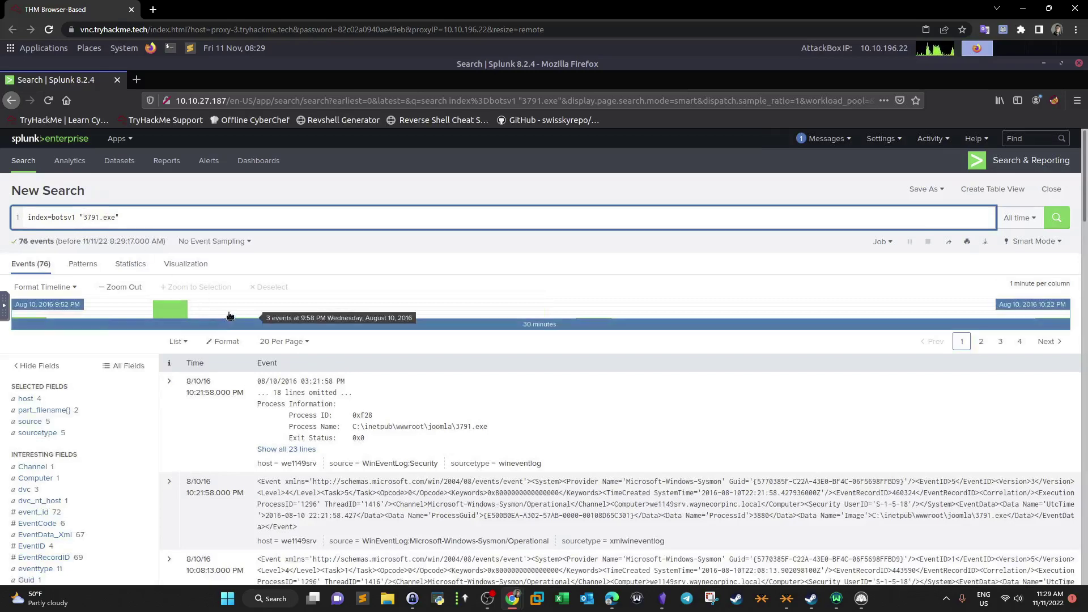
- Check the sourcetype values of the 3791.exe events and filter the search to xmlwineventlog
{"action": "scroll", "coordinate": [230, 313], "scroll_direction": "down", "scroll_amount": 1}
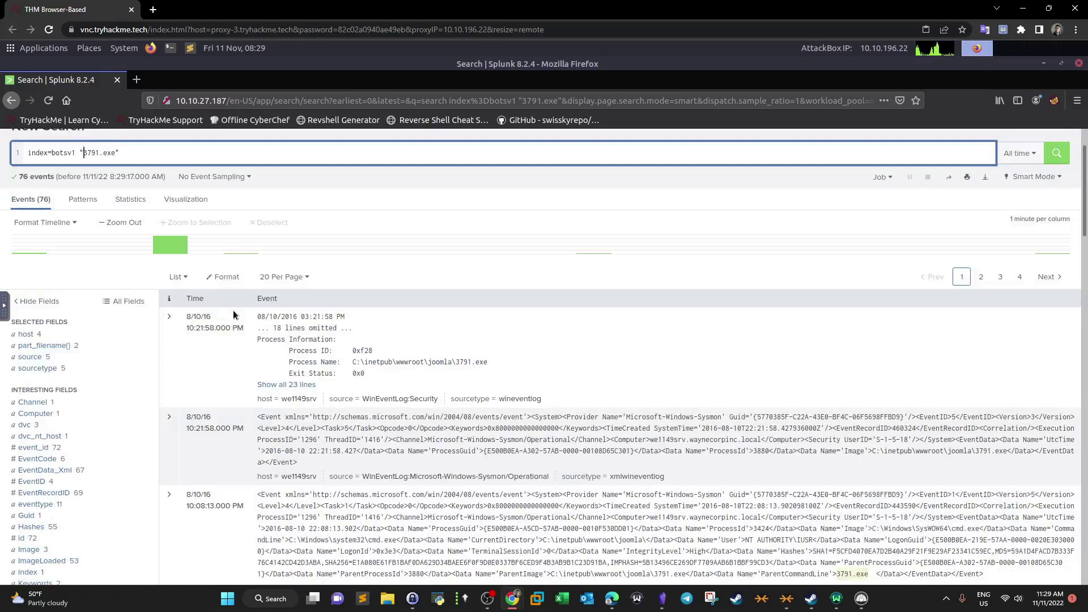
{"action": "scroll", "coordinate": [233, 315], "scroll_direction": "up", "scroll_amount": 1}
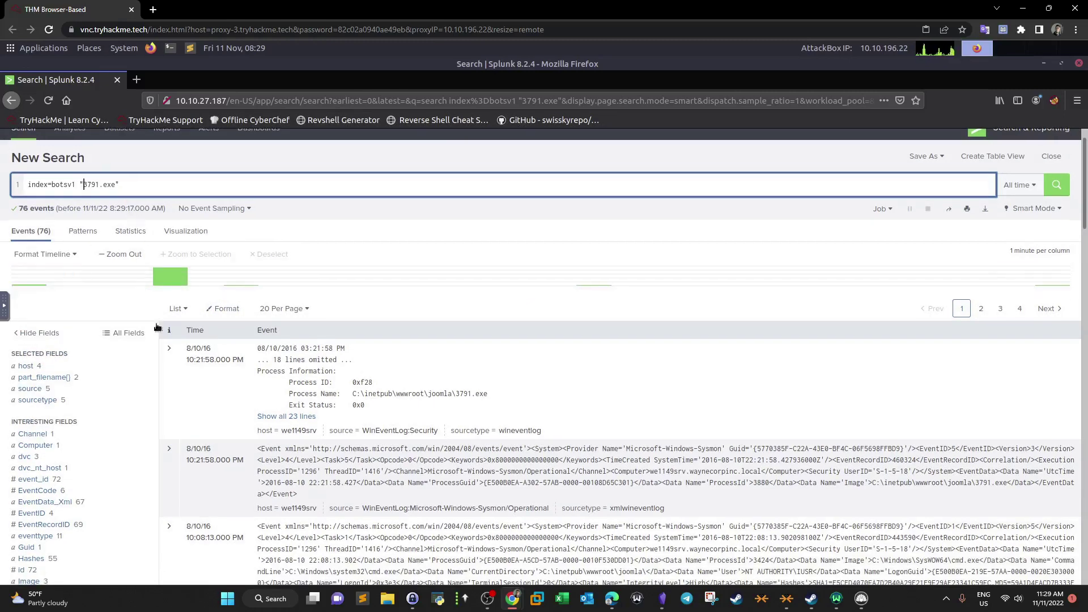
{"action": "scroll", "coordinate": [157, 327], "scroll_direction": "down", "scroll_amount": 2}
{"action": "left_click", "coordinate": [40, 338]}
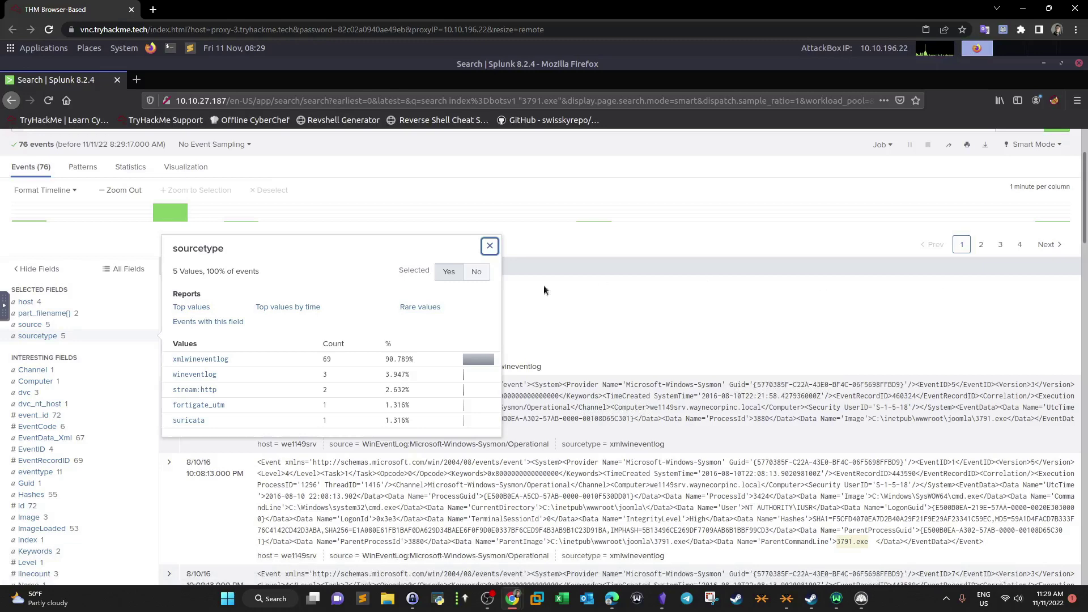
{"action": "left_click", "coordinate": [193, 361]}
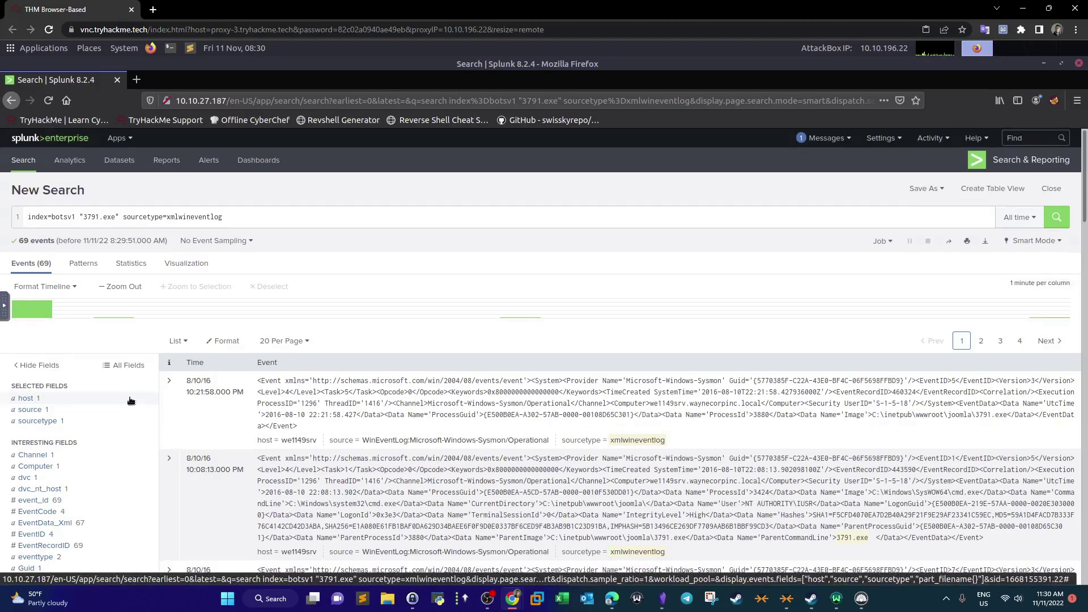
- Review the interesting fields of the xmlwineventlog events and inspect the top values of event_id
{"action": "scroll", "coordinate": [133, 398], "scroll_direction": "down", "scroll_amount": 4}
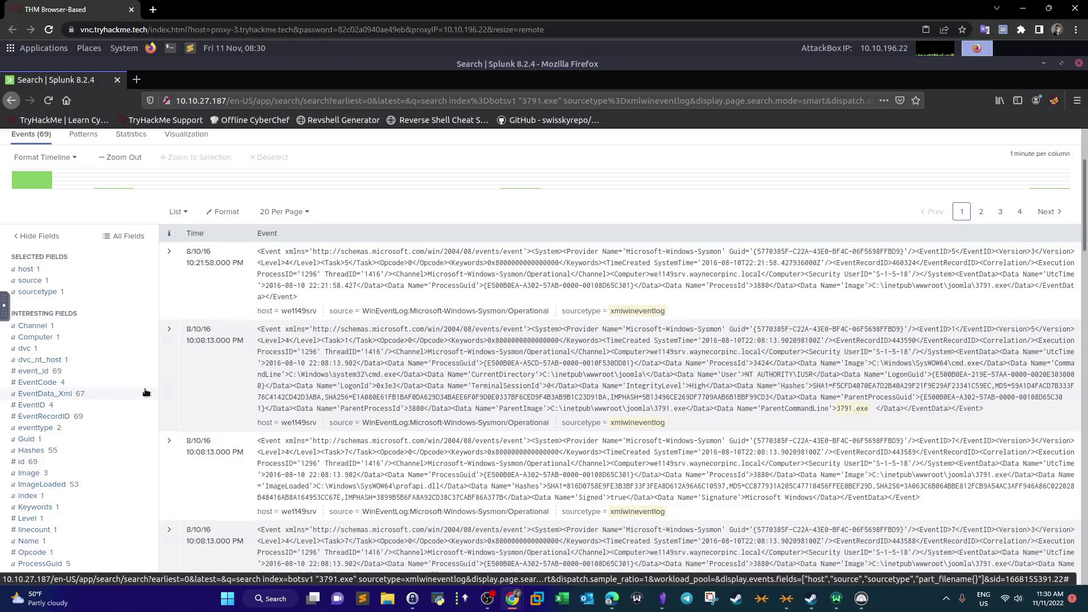
{"action": "scroll", "coordinate": [146, 393], "scroll_direction": "down", "scroll_amount": 2}
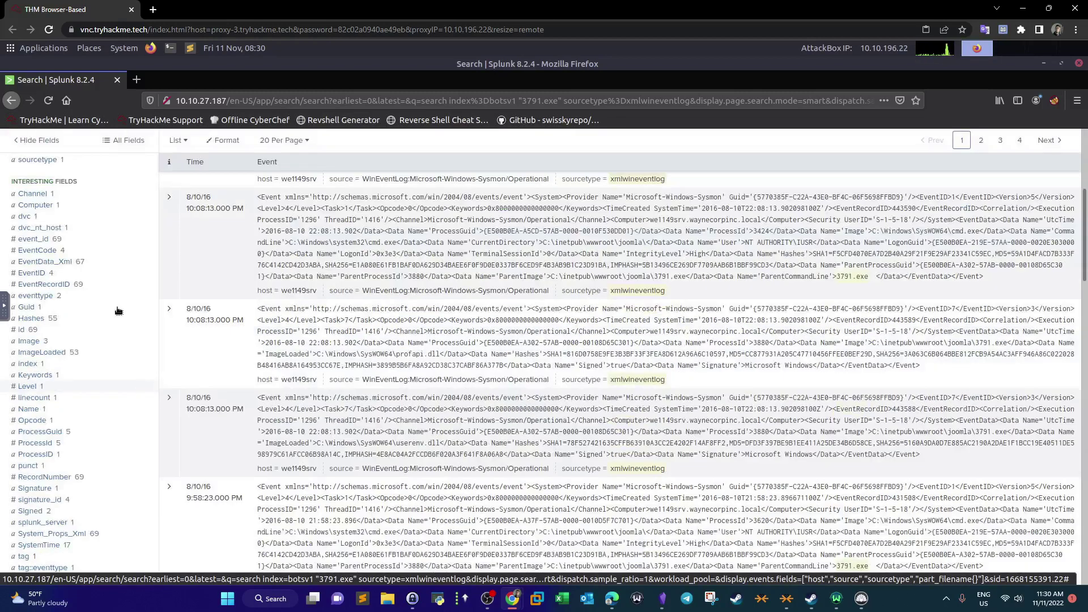
{"action": "left_click", "coordinate": [33, 238]}
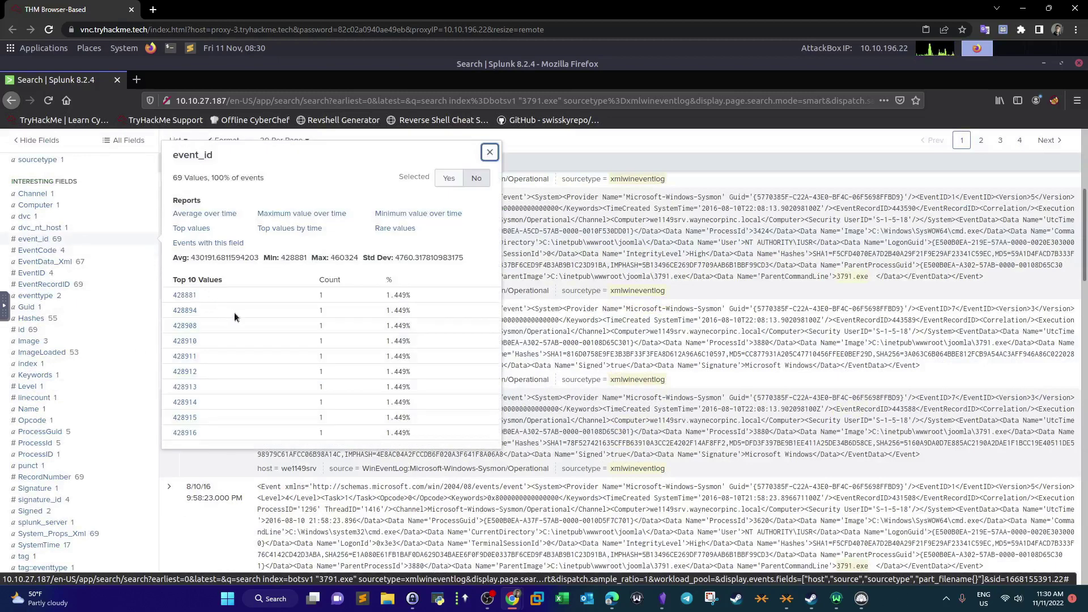
{"action": "left_click", "coordinate": [490, 152]}
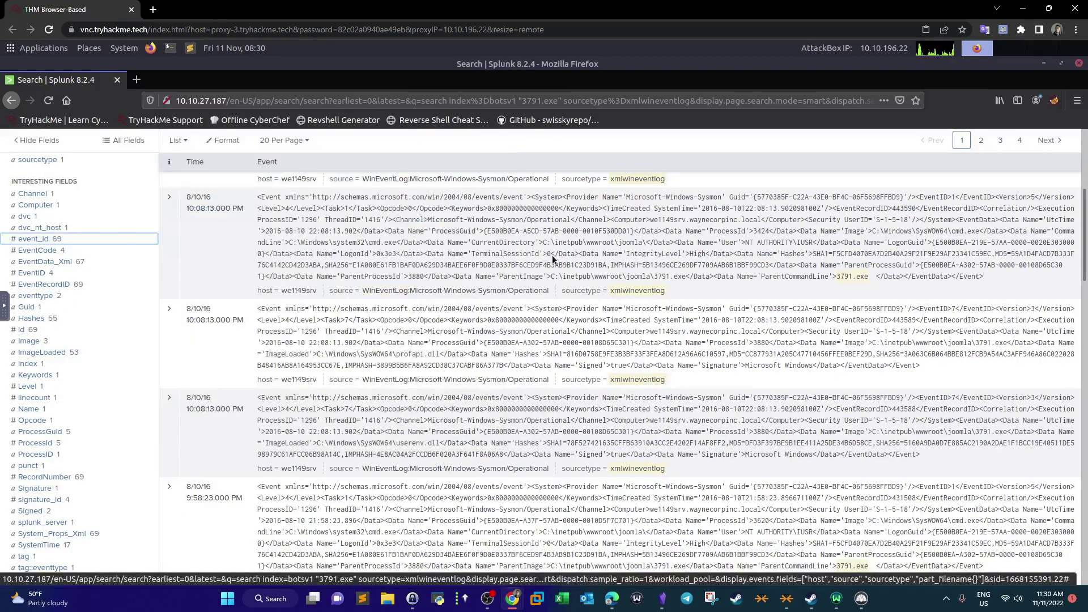
- Open the EventCode field's values and filter the events to EventCode 1
{"action": "scroll", "coordinate": [331, 328], "scroll_direction": "up", "scroll_amount": 2}
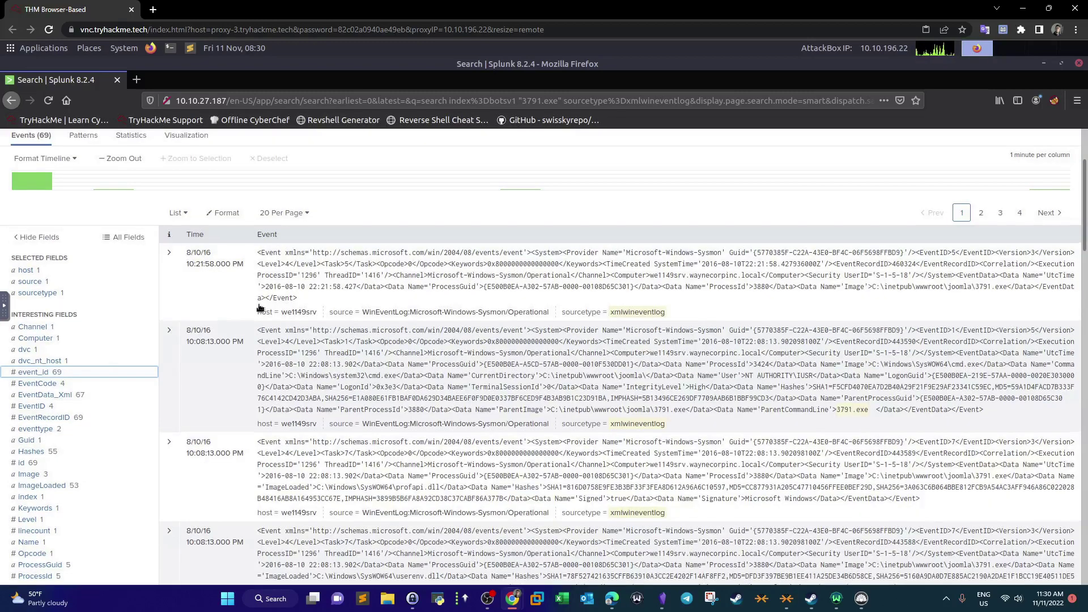
{"action": "scroll", "coordinate": [260, 309], "scroll_direction": "up", "scroll_amount": 2}
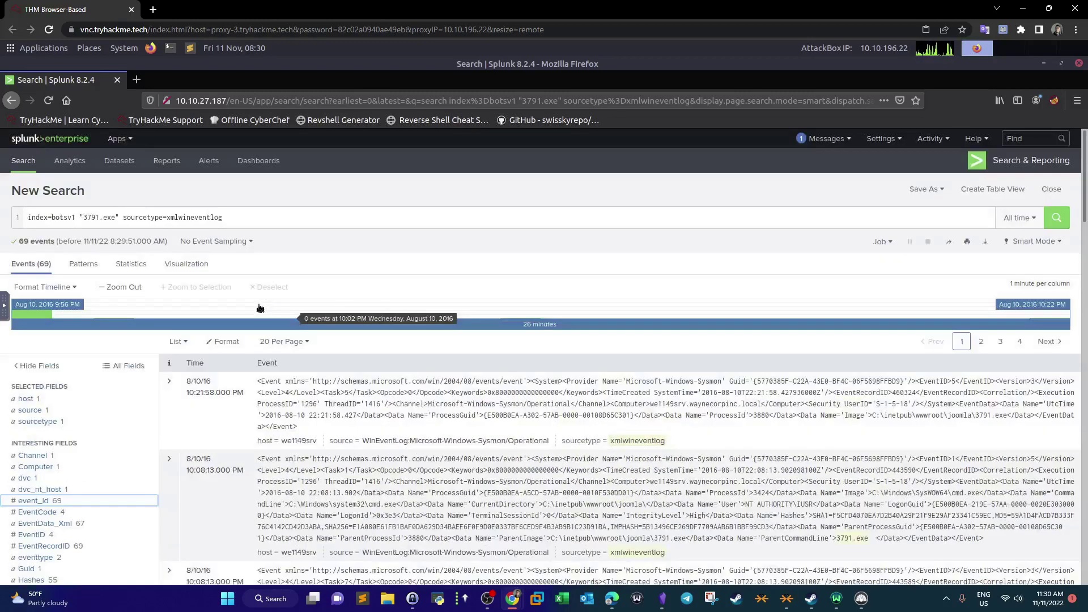
{"action": "left_click", "coordinate": [38, 513]}
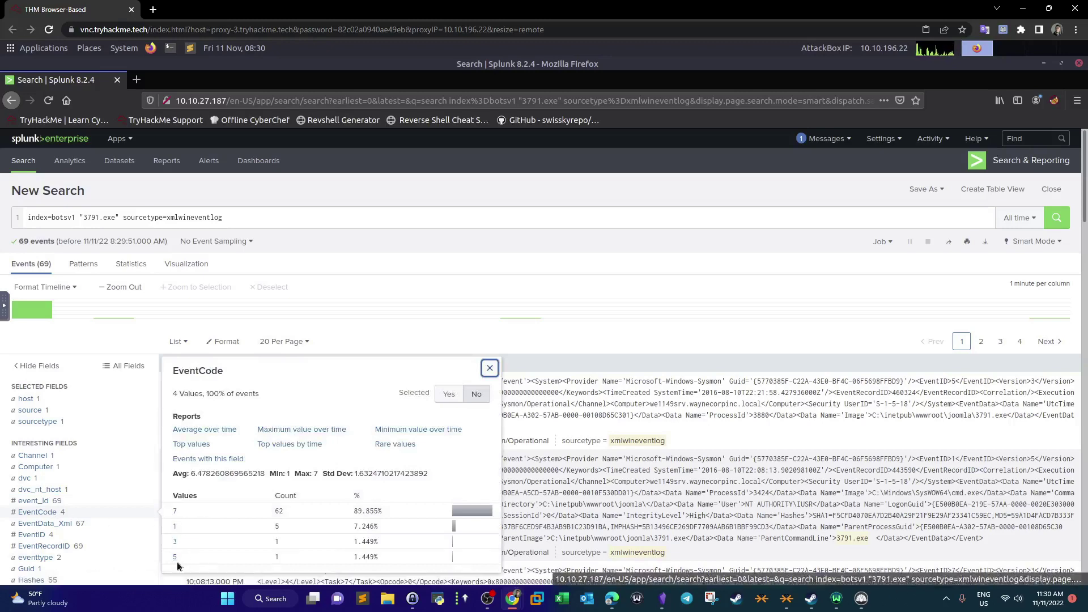
{"action": "left_click", "coordinate": [175, 526]}
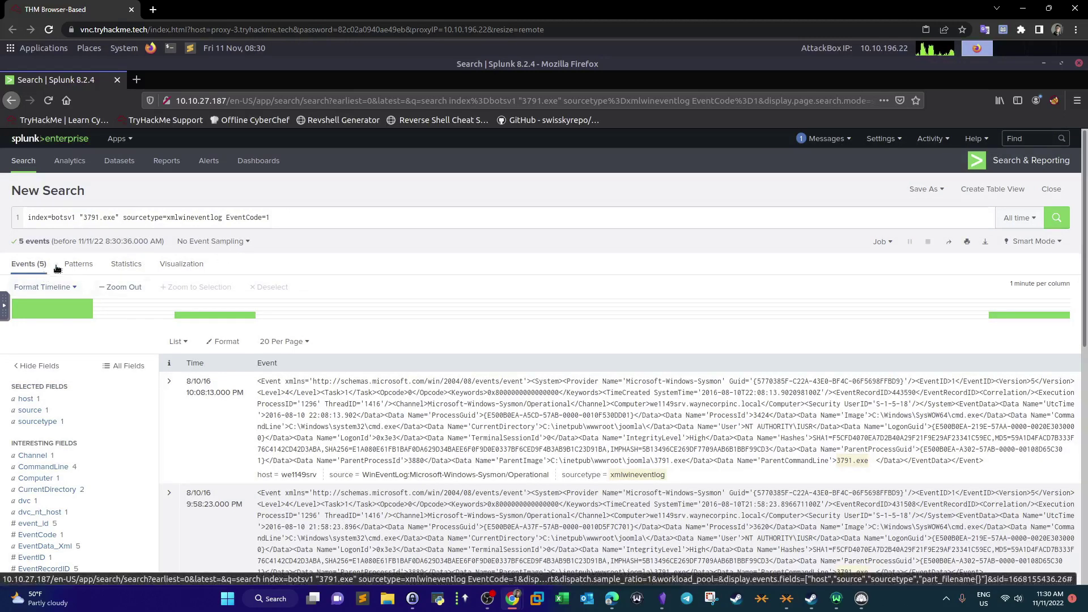
- Inspect the CommandLine values of the EventCode 1 events and filter the search to the value 3791.exe
{"action": "left_click_drag", "start_coordinate": [81, 220], "coordinate": [115, 220]}
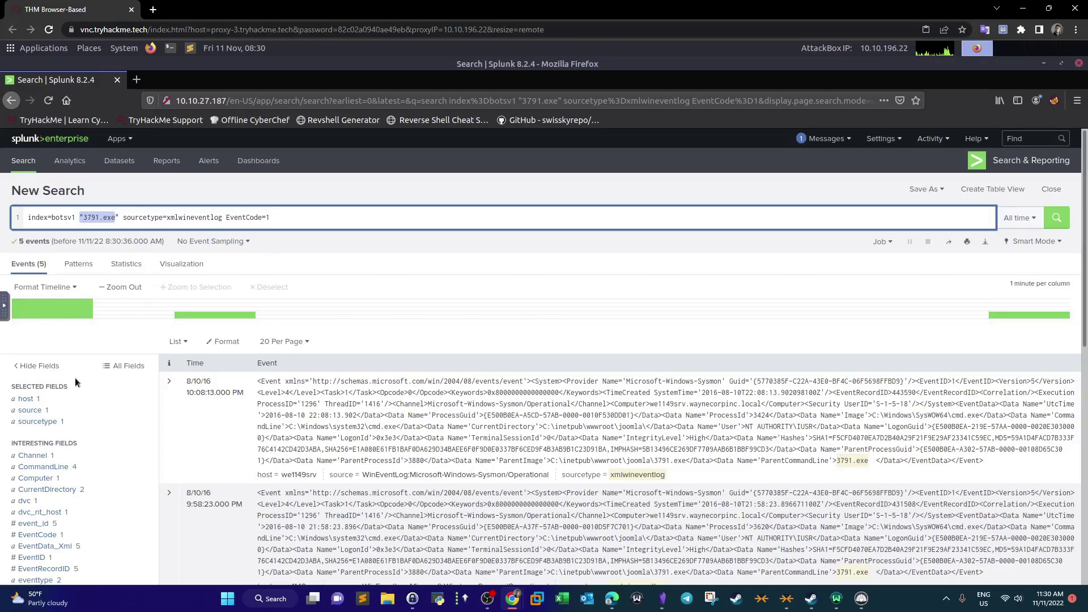
{"action": "scroll", "coordinate": [75, 385], "scroll_direction": "down", "scroll_amount": 1}
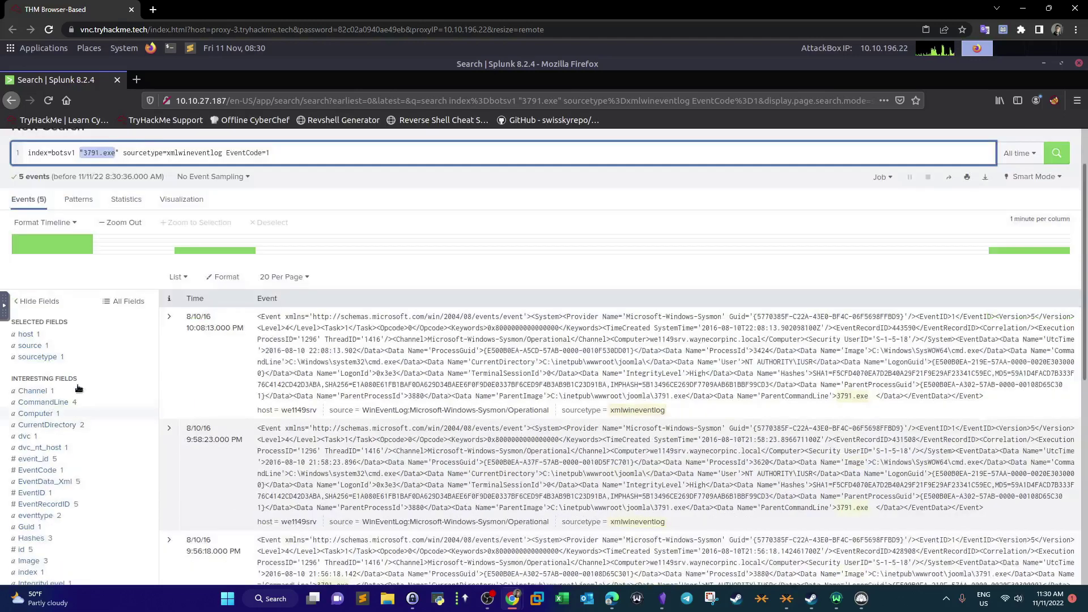
{"action": "left_click_drag", "start_coordinate": [131, 153], "coordinate": [212, 154]}
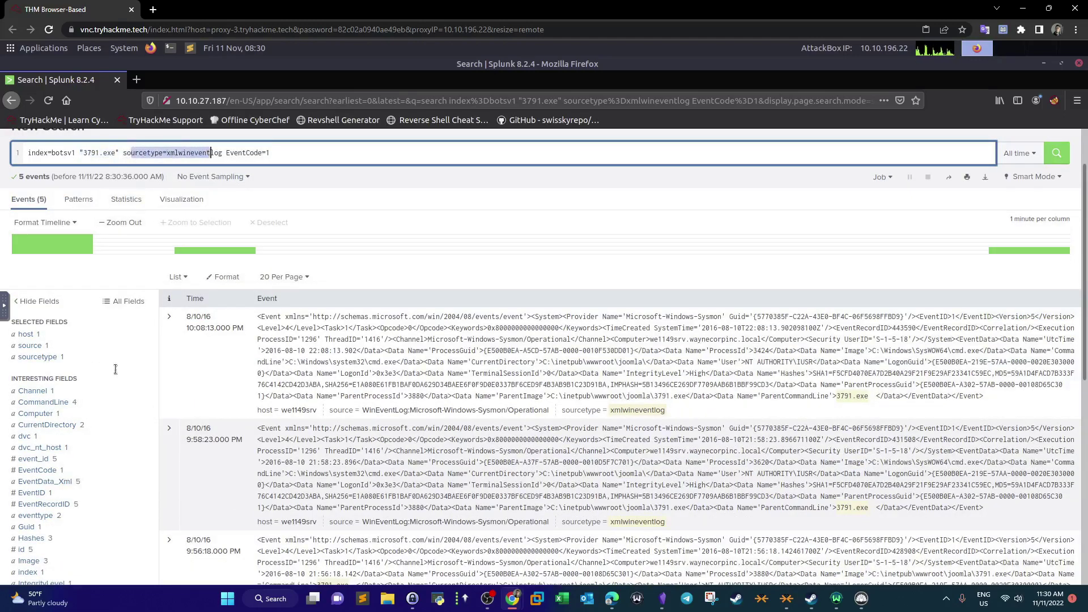
{"action": "left_click", "coordinate": [64, 403]}
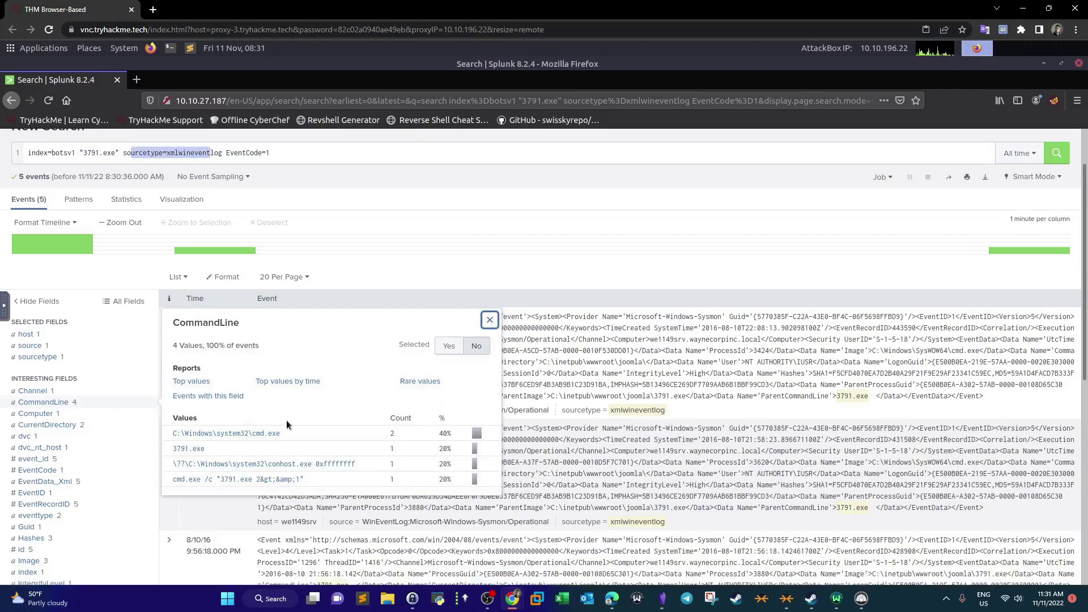
{"action": "left_click_drag", "start_coordinate": [281, 436], "coordinate": [171, 450]}
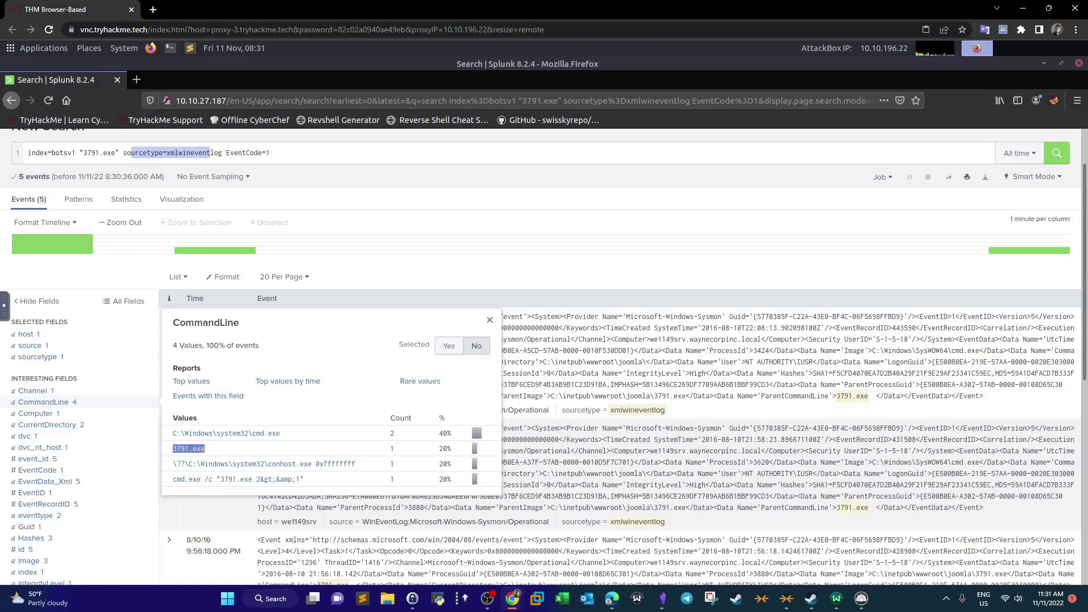
{"action": "left_click", "coordinate": [189, 449]}
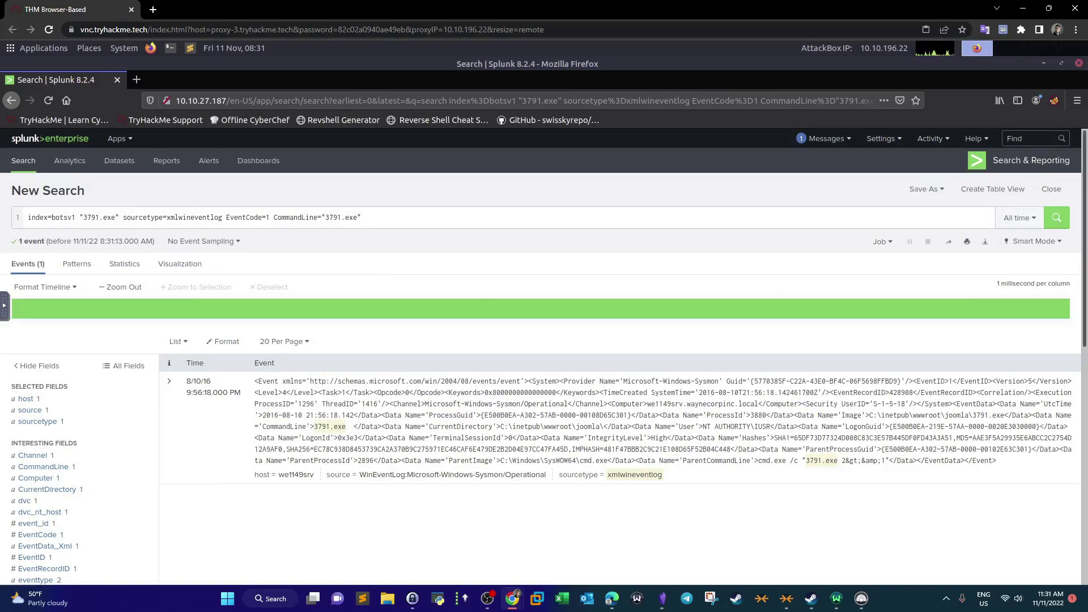
- Switch to the TryHackMe room and read the questions on the MD5 hash of 3791.exe and the user who executed it
{"action": "key", "text": "alt+Tab"}
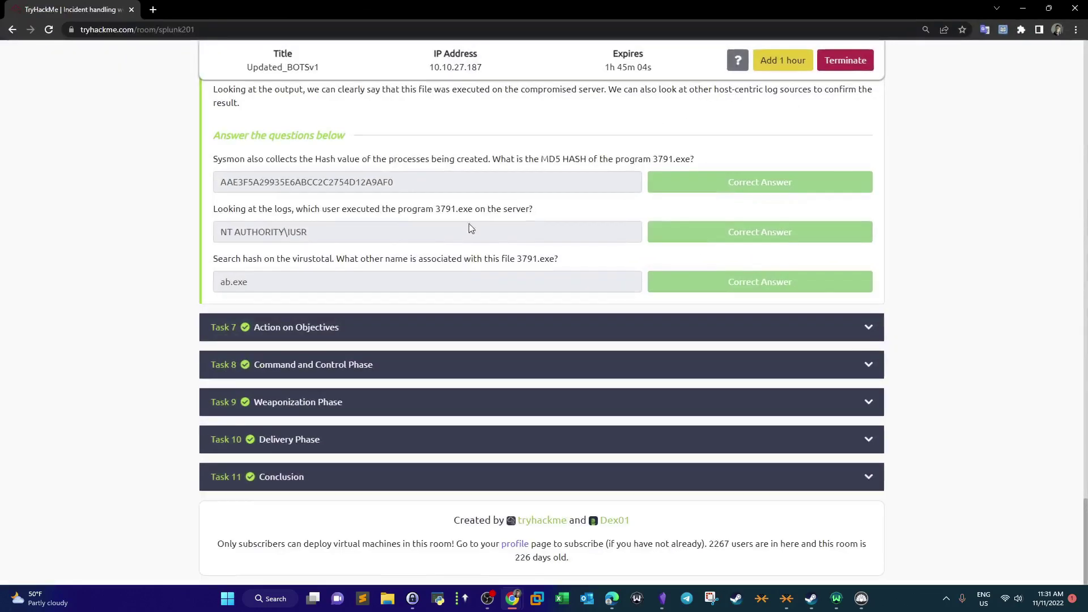
{"action": "left_click_drag", "start_coordinate": [211, 165], "coordinate": [684, 160]}
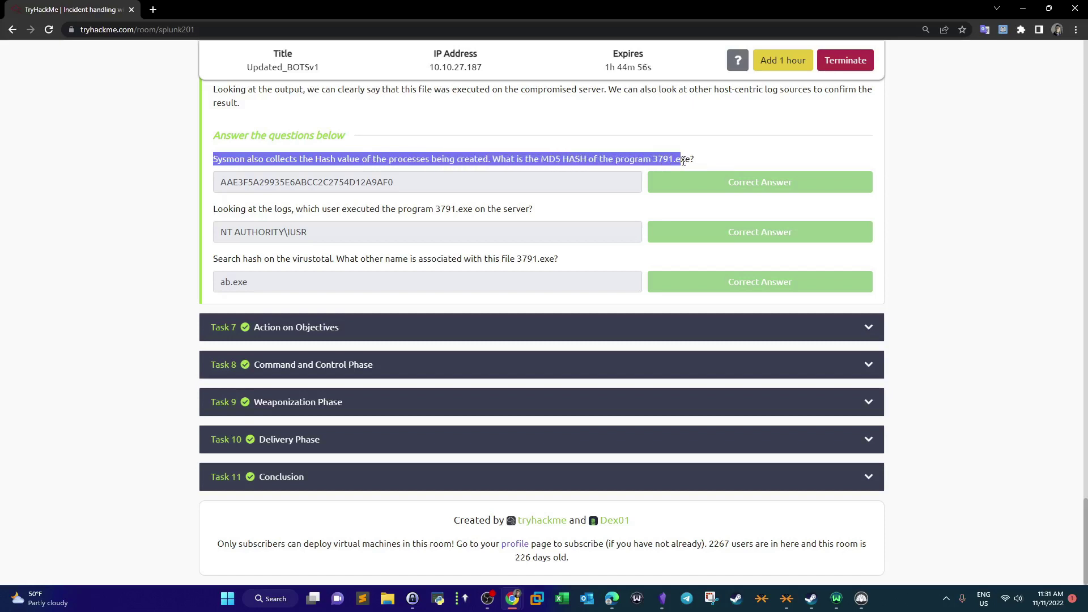
{"action": "left_click_drag", "start_coordinate": [226, 182], "coordinate": [435, 180]}
{"action": "left_click_drag", "start_coordinate": [253, 211], "coordinate": [463, 212]}
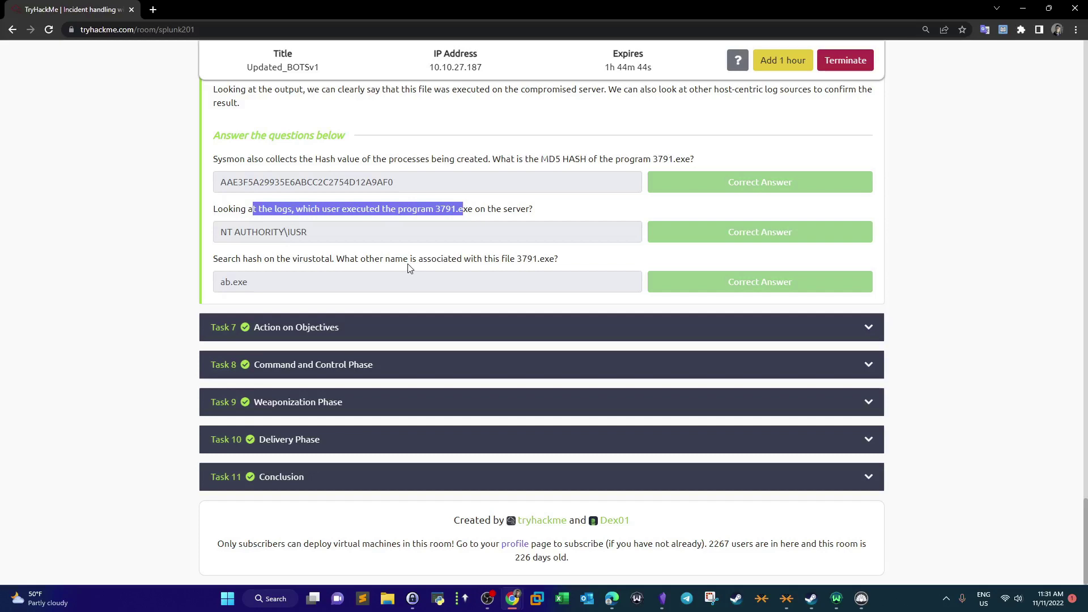
- Return to the Splunk search, expand the 3791.exe event, and locate the MD5 hash in its EventData_Xml field
{"action": "left_click_drag", "start_coordinate": [73, 9], "coordinate": [1087, 198]}
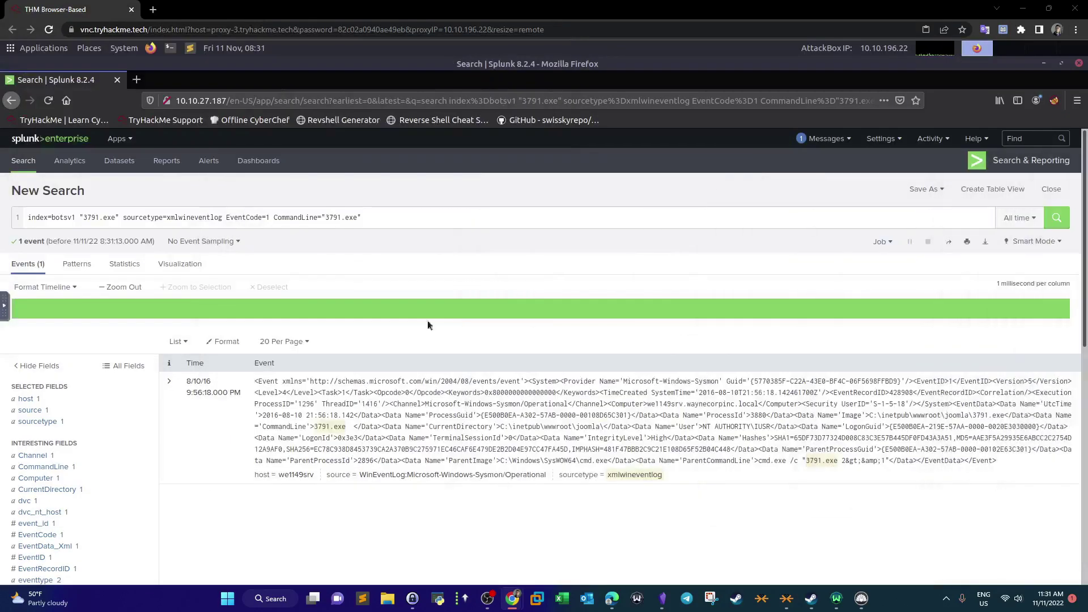
{"action": "left_click", "coordinate": [172, 384]}
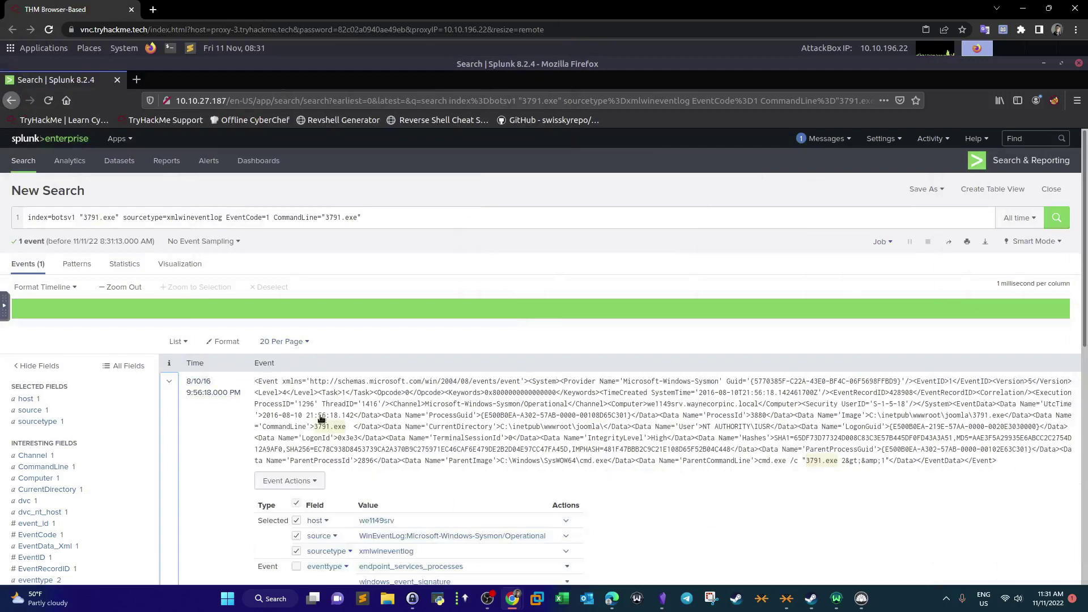
{"action": "scroll", "coordinate": [492, 397], "scroll_direction": "down", "scroll_amount": 3}
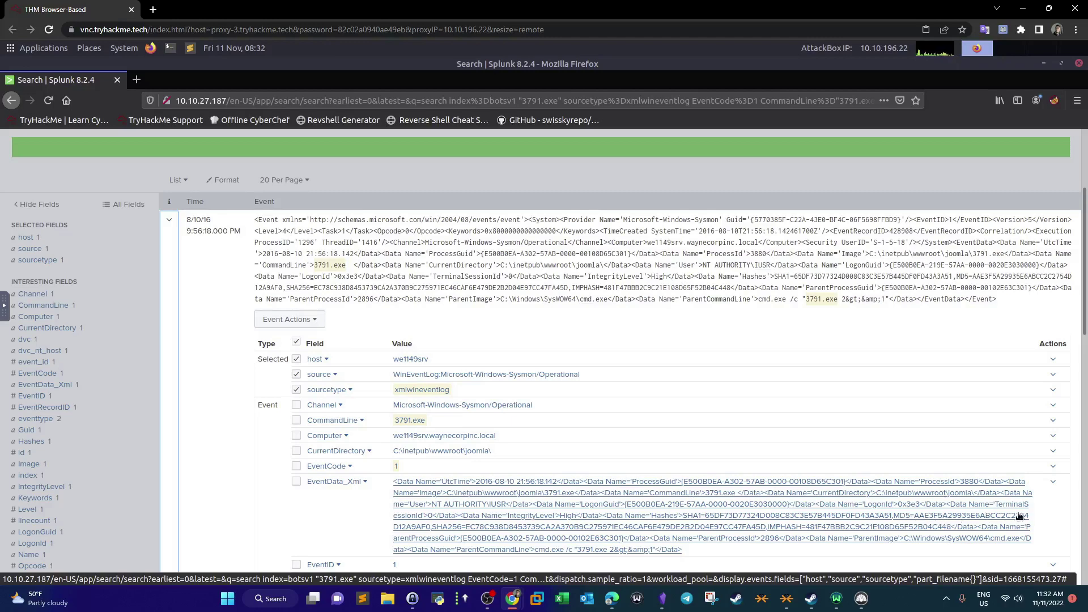
{"action": "left_click_drag", "start_coordinate": [919, 520], "coordinate": [895, 517]}
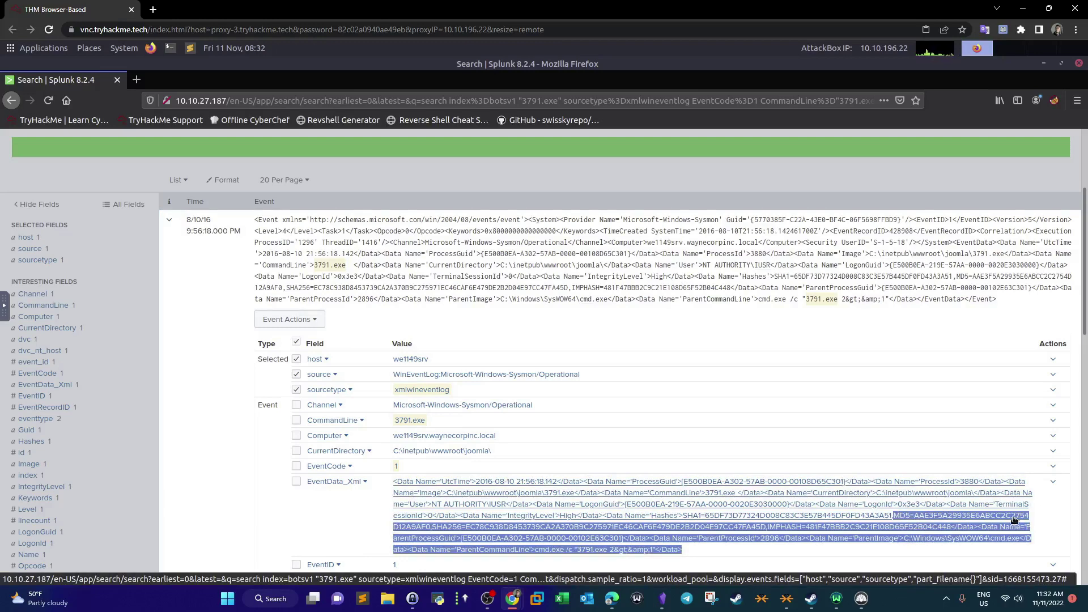
{"action": "left_click", "coordinate": [364, 475]}
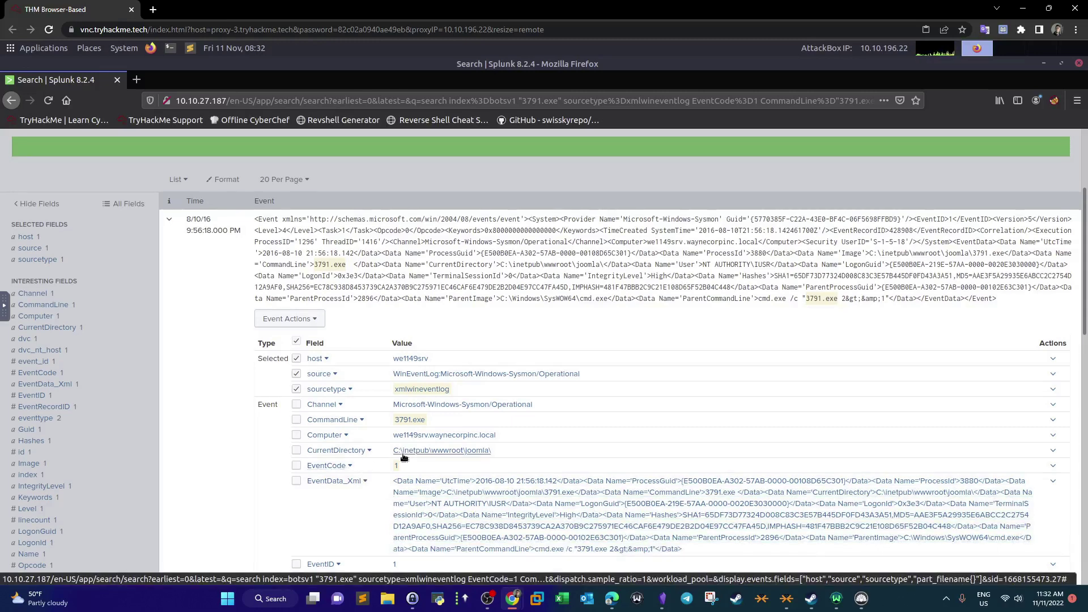
- Go through the expanded event's remaining fields and highlight the value of the User field
{"action": "scroll", "coordinate": [404, 457], "scroll_direction": "down", "scroll_amount": 3}
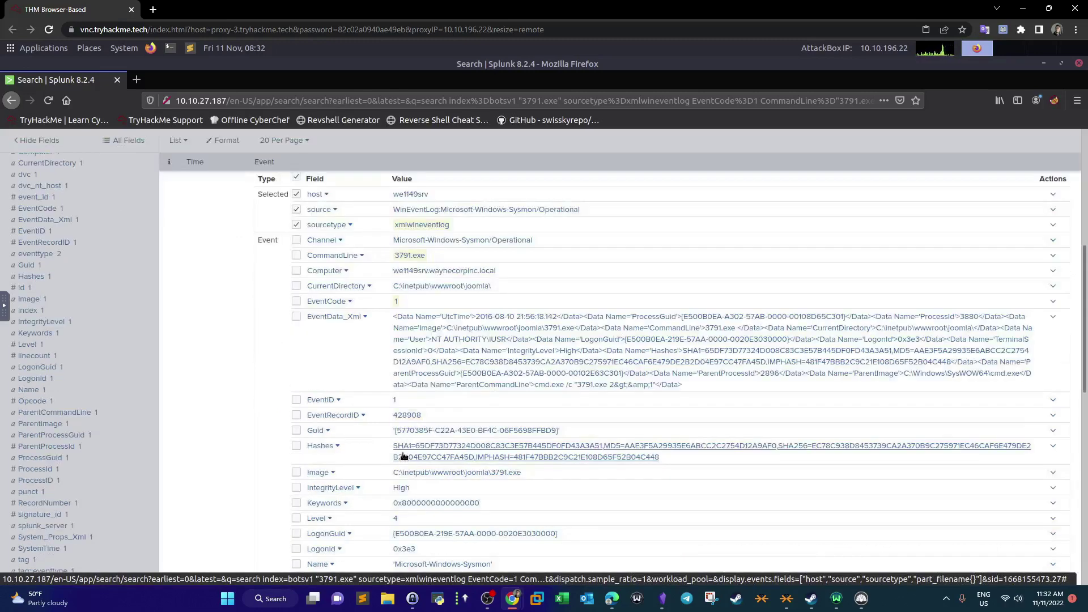
{"action": "scroll", "coordinate": [404, 457], "scroll_direction": "down", "scroll_amount": 3}
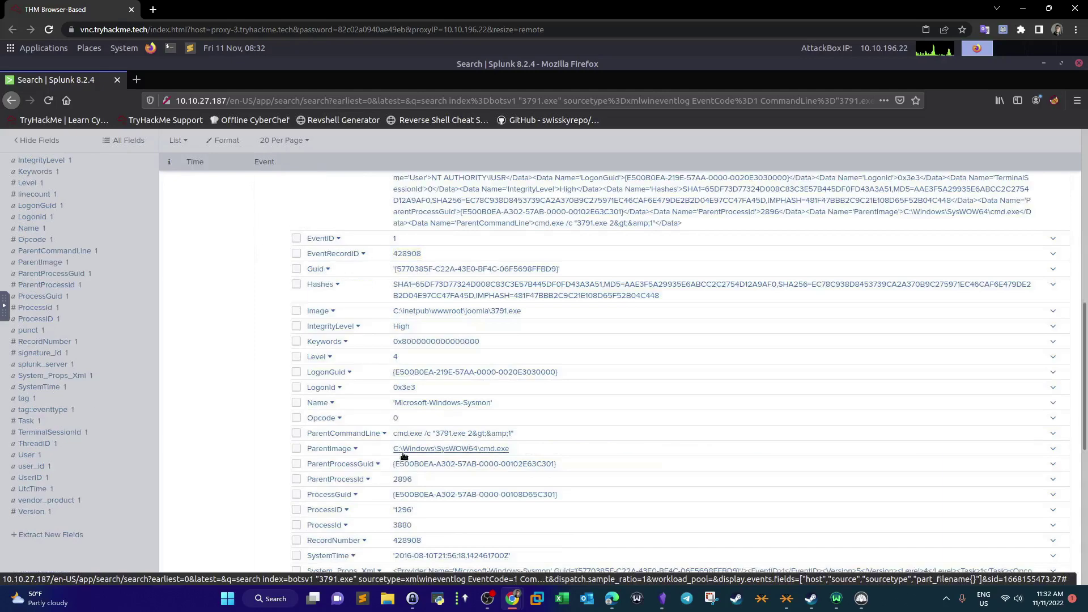
{"action": "scroll", "coordinate": [403, 457], "scroll_direction": "down", "scroll_amount": 2}
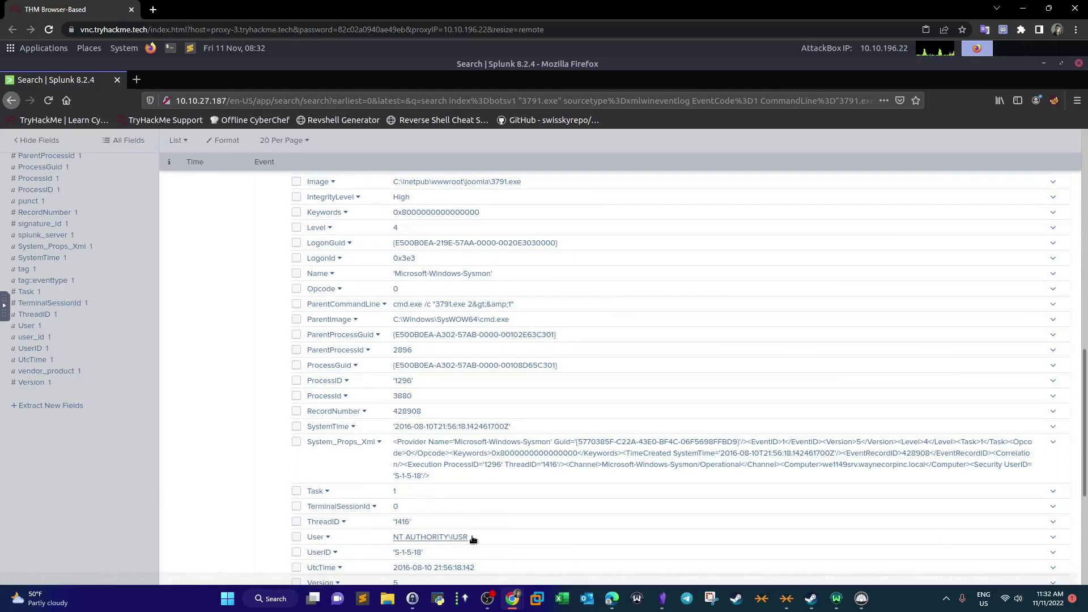
{"action": "triple_click", "coordinate": [404, 538]}
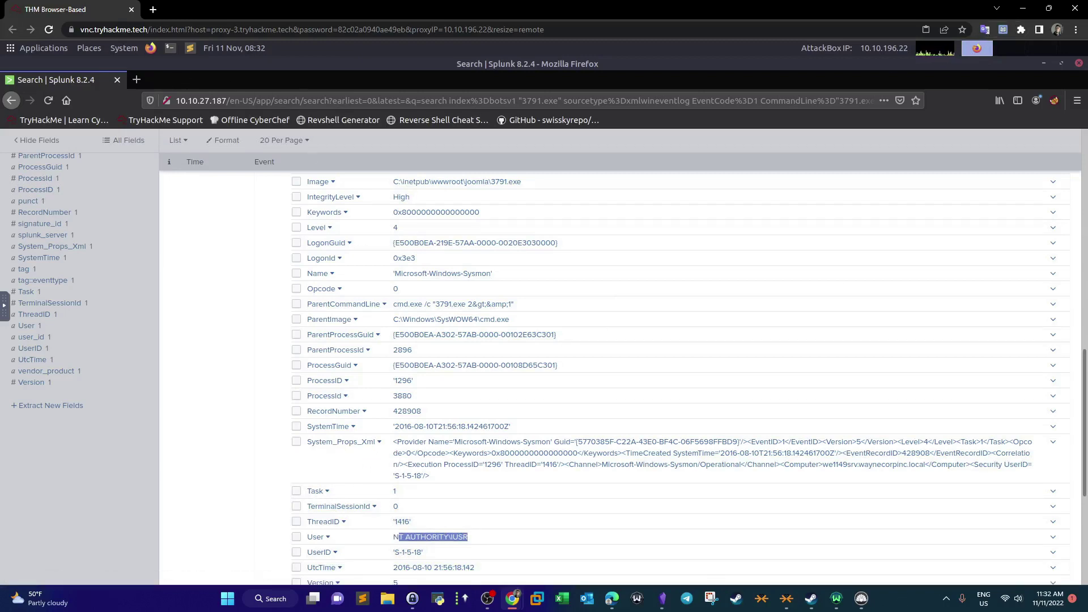
- Switch to the TryHackMe room, copy the MD5 hash answer for 3791.exe, and open VirusTotal in a new browser tab
{"action": "key", "text": "alt+Tab"}
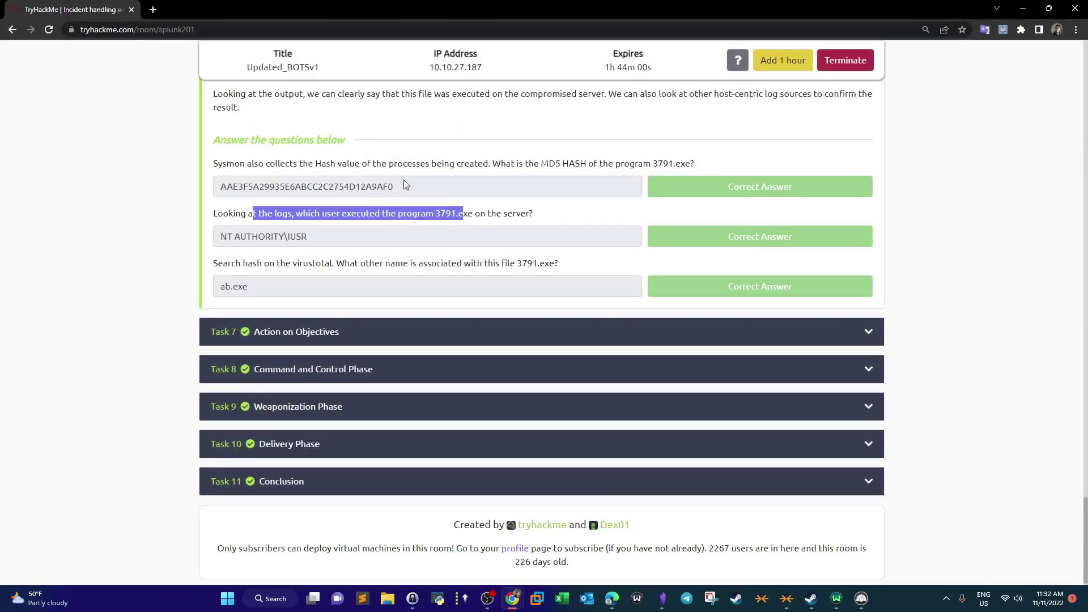
{"action": "double_click", "coordinate": [406, 185]}
{"action": "key", "text": "ctrl+c"}
{"action": "right_click", "coordinate": [232, 184]}
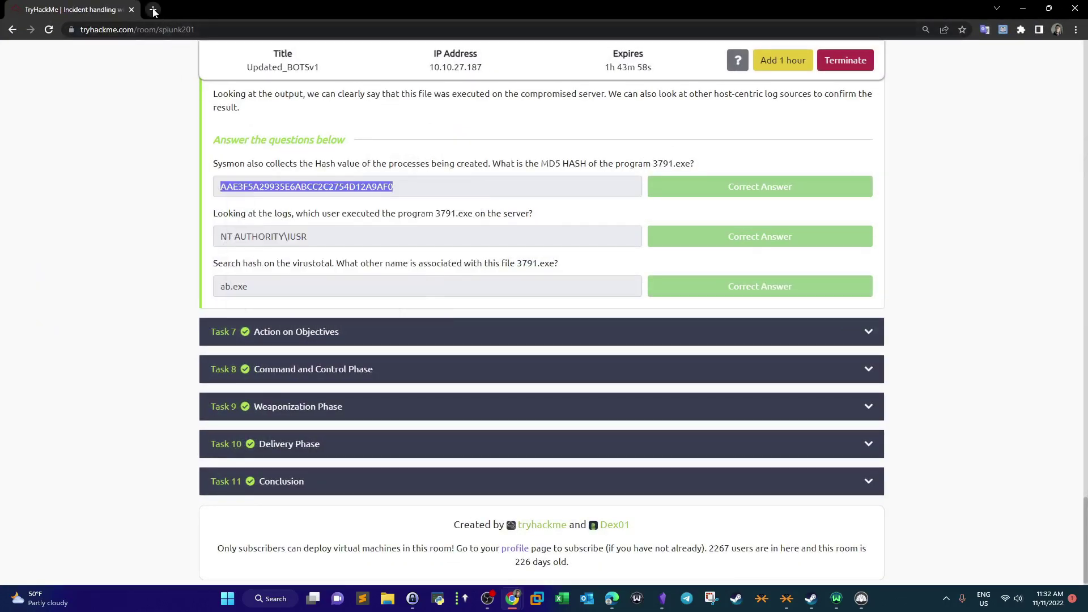
{"action": "left_click", "coordinate": [153, 10]}
{"action": "type", "text": "virustotal"}
{"action": "key", "text": "Return"}
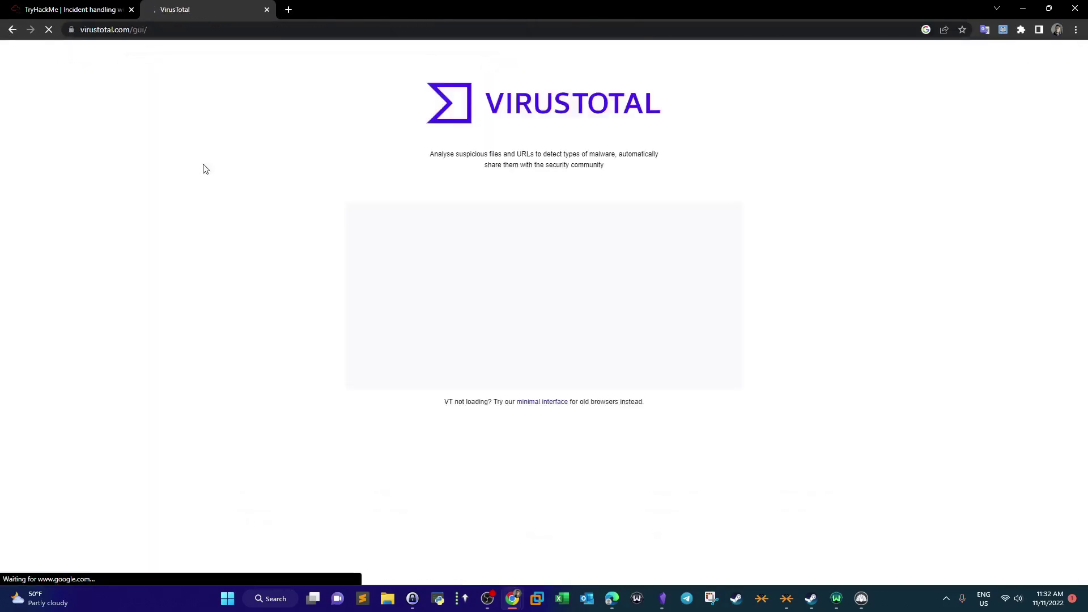
- Search VirusTotal for the copied MD5 hash of 3791.exe
{"action": "left_click", "coordinate": [680, 238]}
{"action": "left_click", "coordinate": [554, 323]}
{"action": "key", "text": "ctrl+v"}
{"action": "key", "text": "Return"}
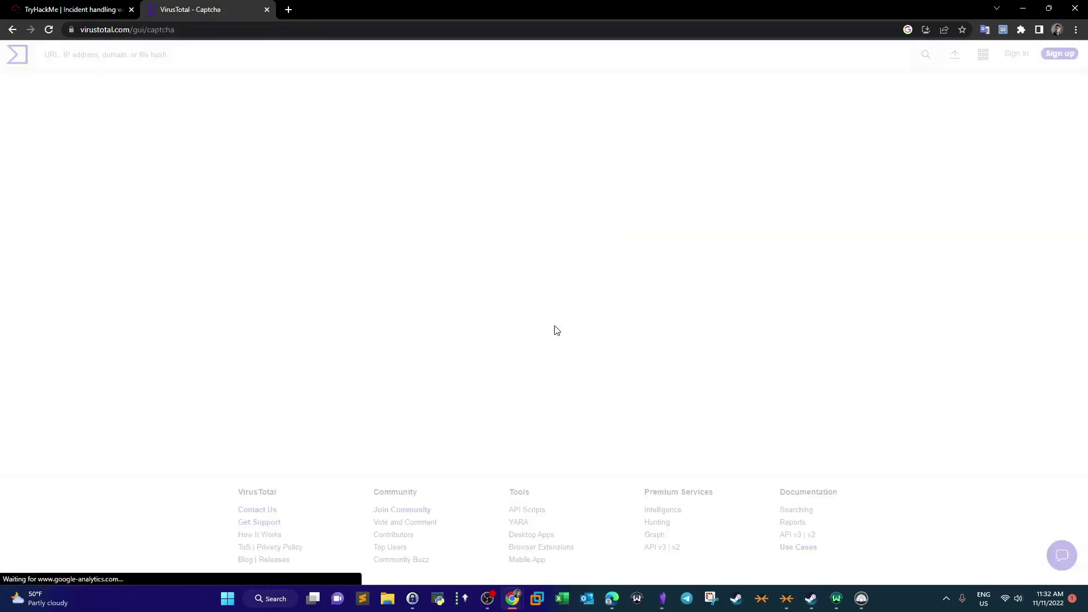
- Try to pass the CAPTCHA by marking the traffic light squares and skipping the bicycles challenge
{"action": "left_click", "coordinate": [471, 119]}
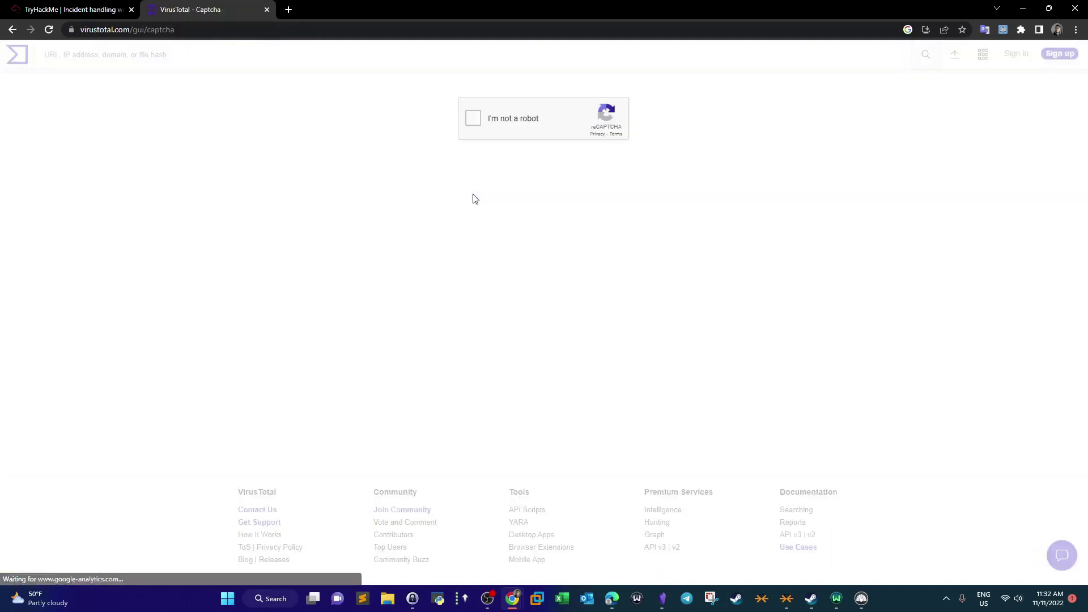
{"action": "left_click", "coordinate": [476, 125]}
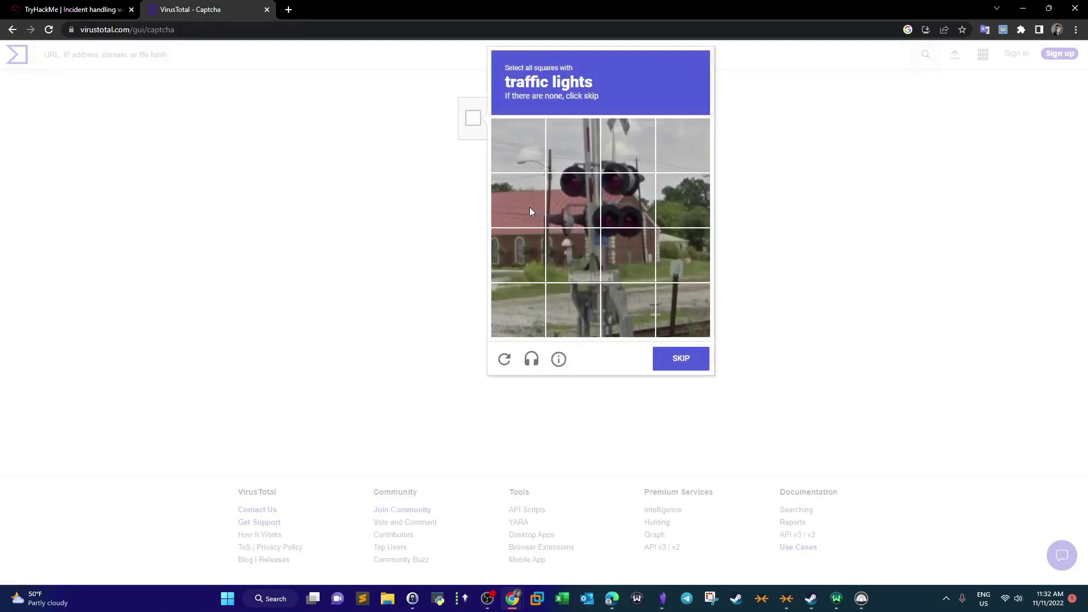
{"action": "left_click", "coordinate": [627, 199]}
{"action": "left_click", "coordinate": [566, 200]}
{"action": "left_click", "coordinate": [620, 263]}
{"action": "left_click", "coordinate": [572, 255]}
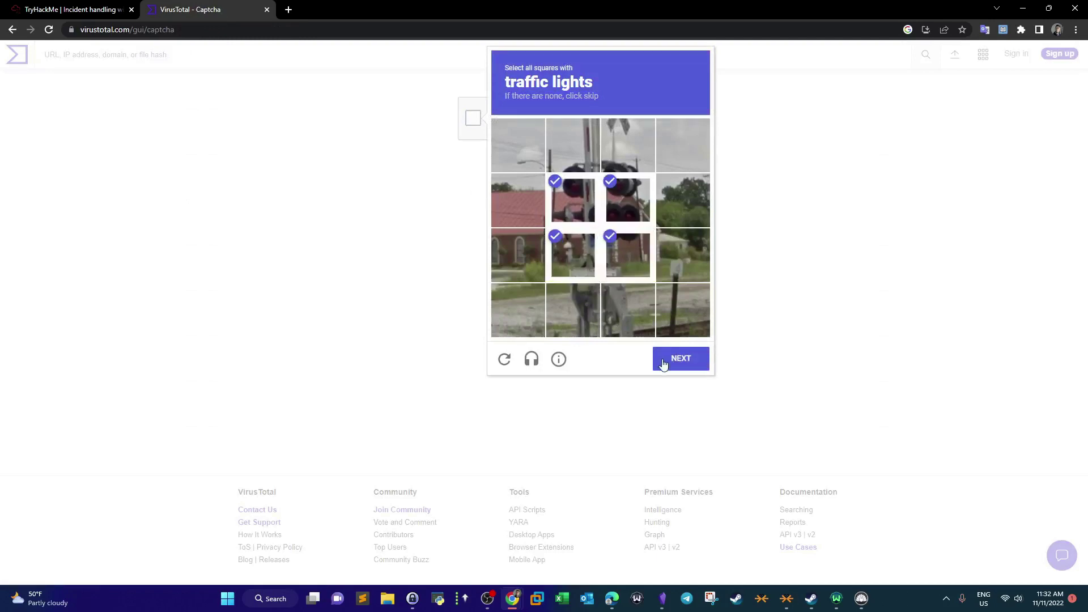
{"action": "left_click", "coordinate": [662, 363]}
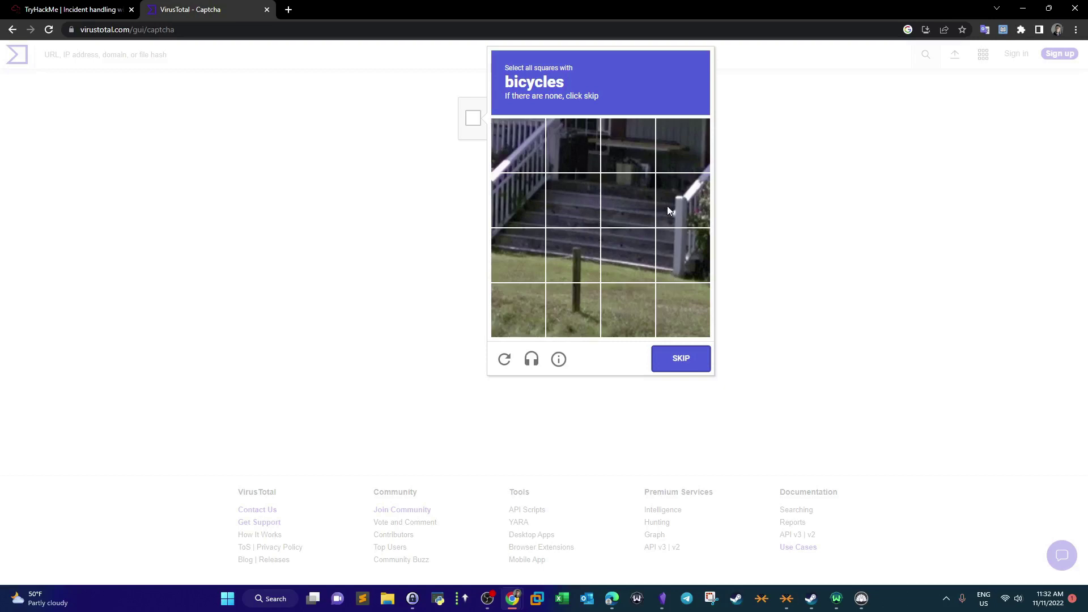
{"action": "left_click", "coordinate": [680, 358]}
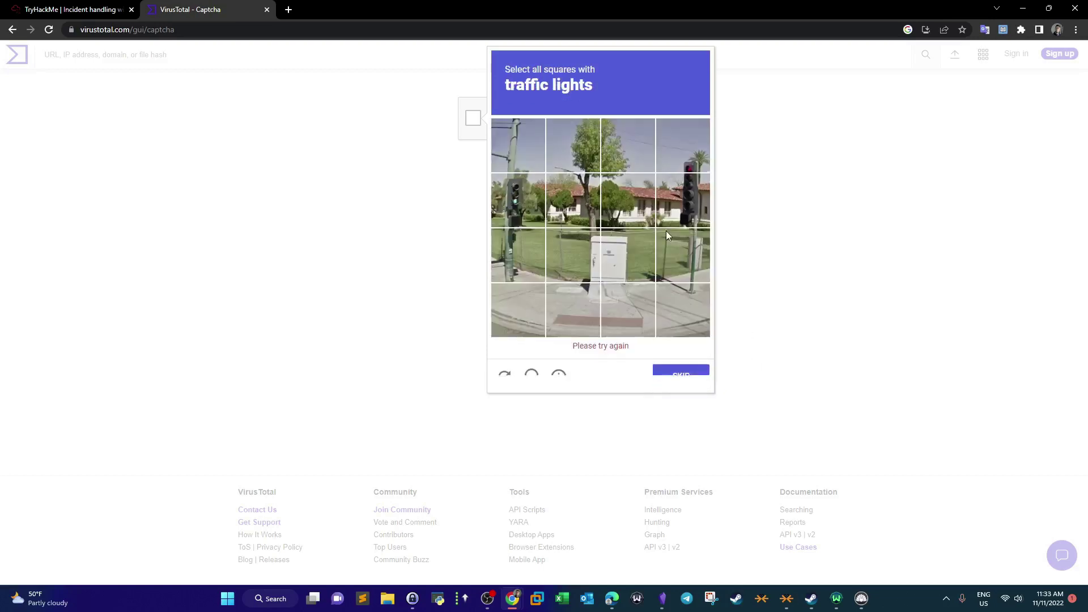
{"action": "left_click", "coordinate": [661, 223]}
{"action": "left_click", "coordinate": [683, 146]}
{"action": "left_click", "coordinate": [517, 201]}
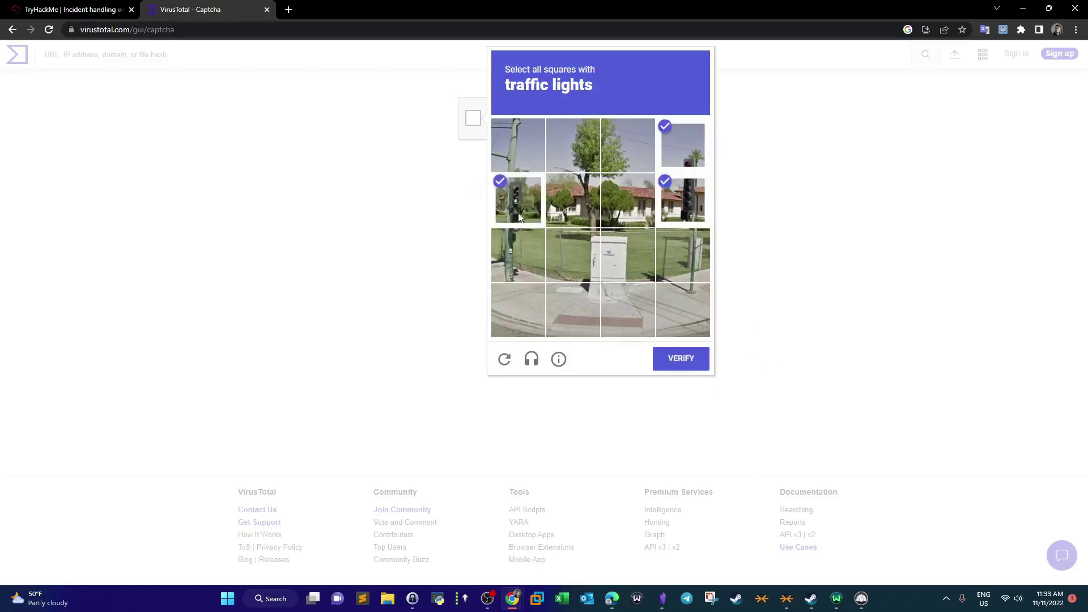
{"action": "left_click", "coordinate": [677, 363]}
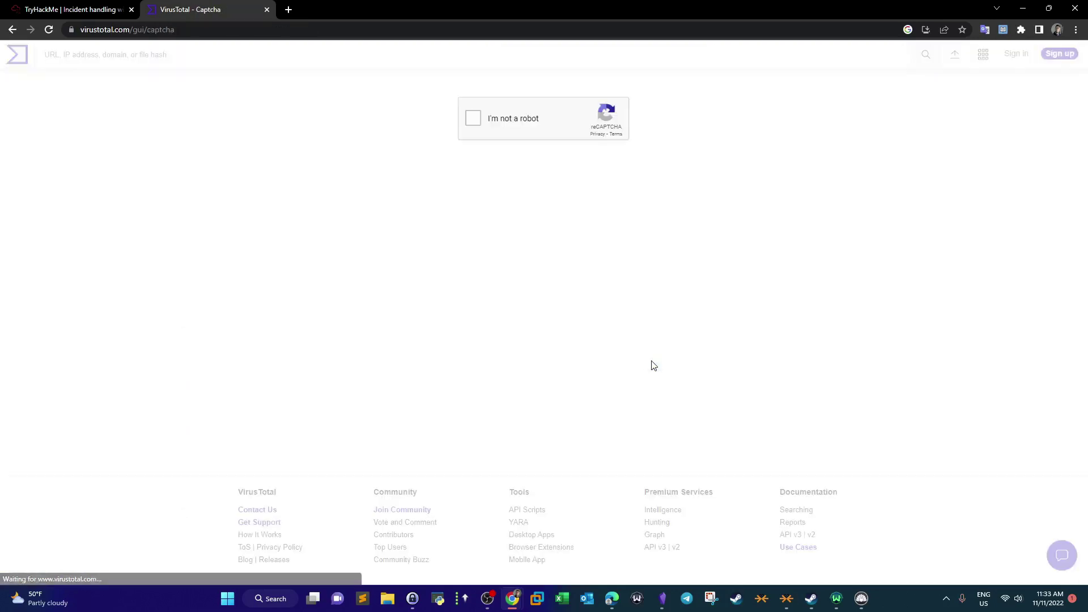
- Bring up the Windscribe VPN client and quit it
{"action": "left_click", "coordinate": [837, 599]}
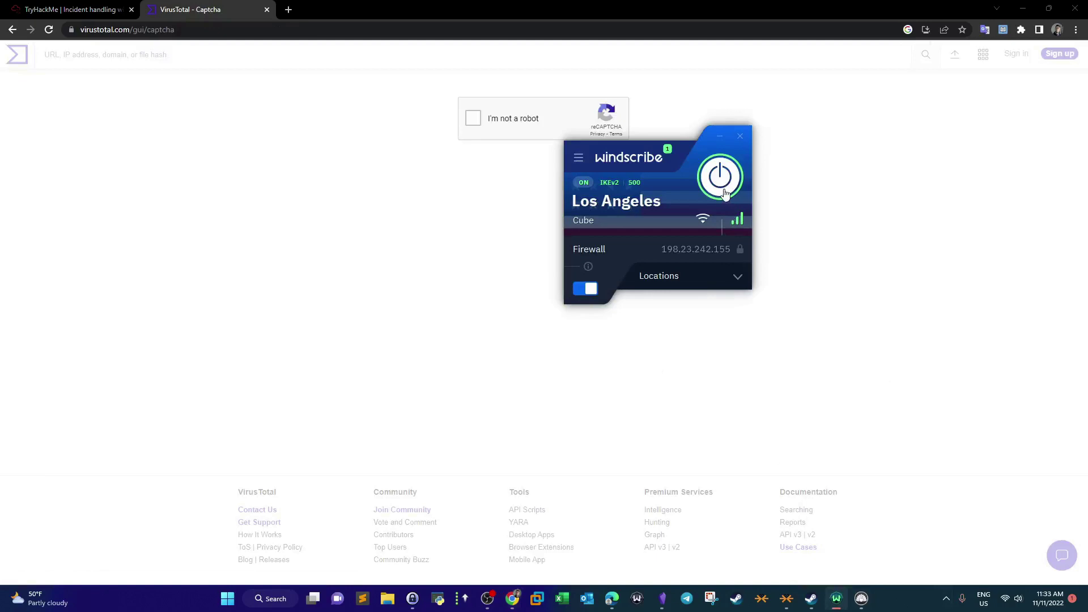
{"action": "left_click", "coordinate": [741, 140]}
{"action": "left_click", "coordinate": [673, 238]}
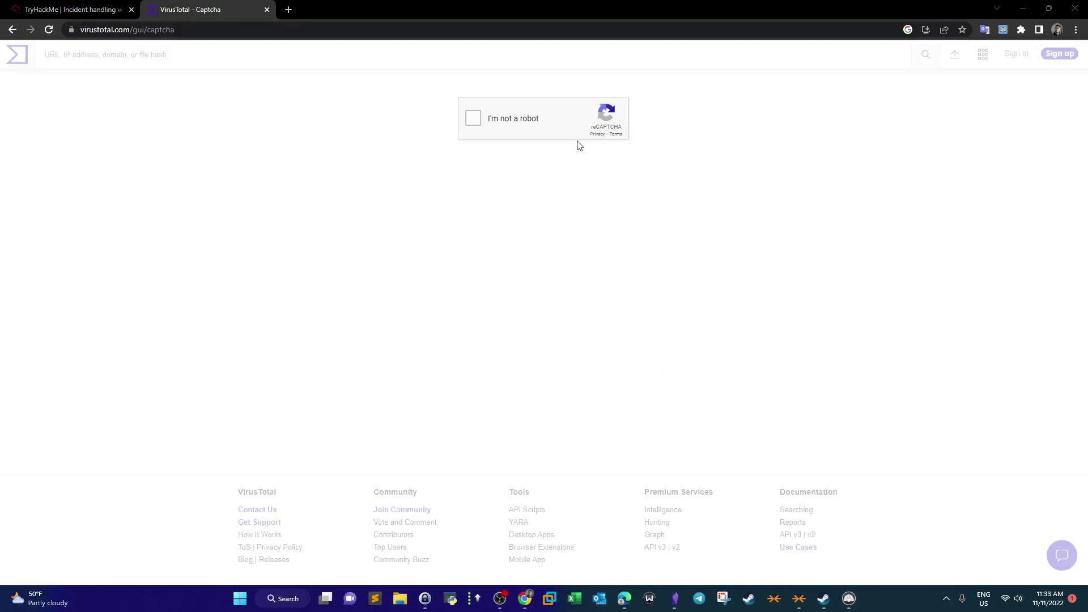
- Solve the CAPTCHA by selecting all images with tractors and verifying, to open the file report
{"action": "left_click", "coordinate": [477, 123]}
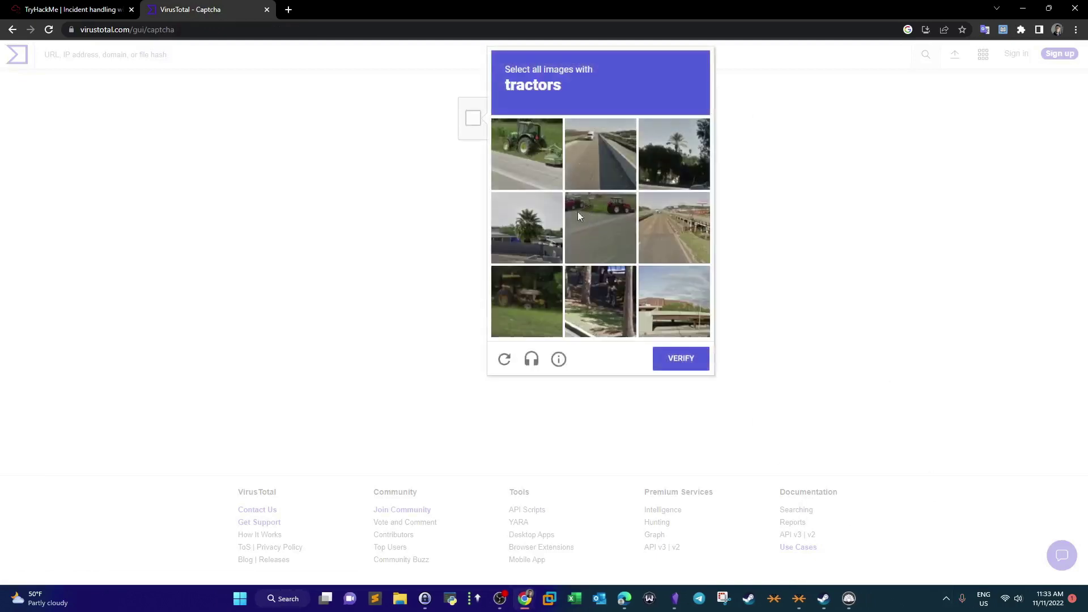
{"action": "left_click", "coordinate": [527, 153]}
{"action": "left_click", "coordinate": [580, 213]}
{"action": "left_click", "coordinate": [547, 296]}
{"action": "left_click", "coordinate": [676, 370]}
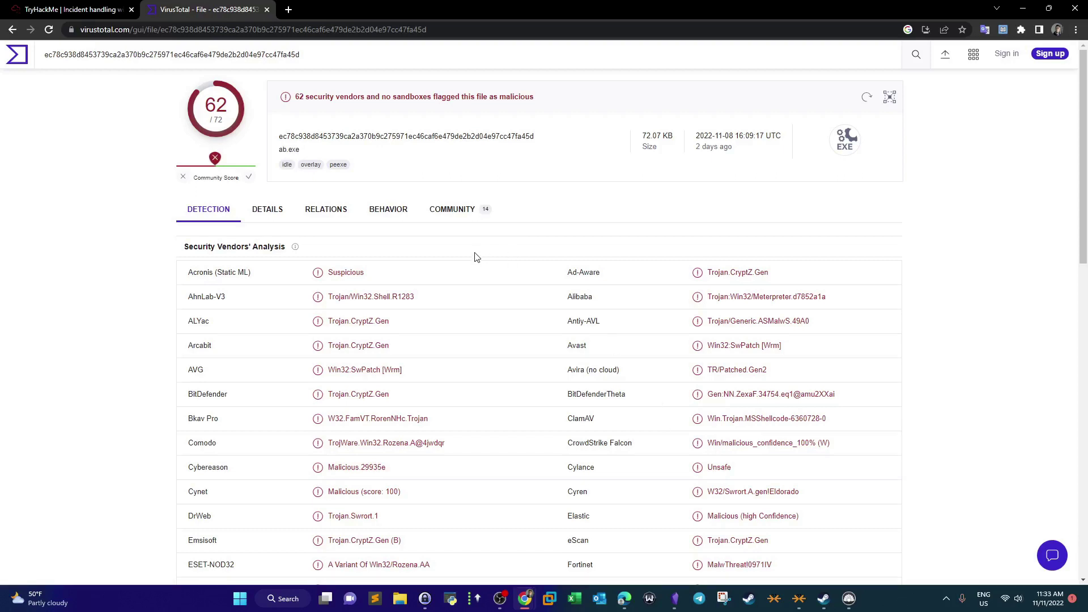
- Review the file's details in the report, highlight ab.exe under Names, and look over the hashes in Basic Properties
{"action": "left_click", "coordinate": [278, 215]}
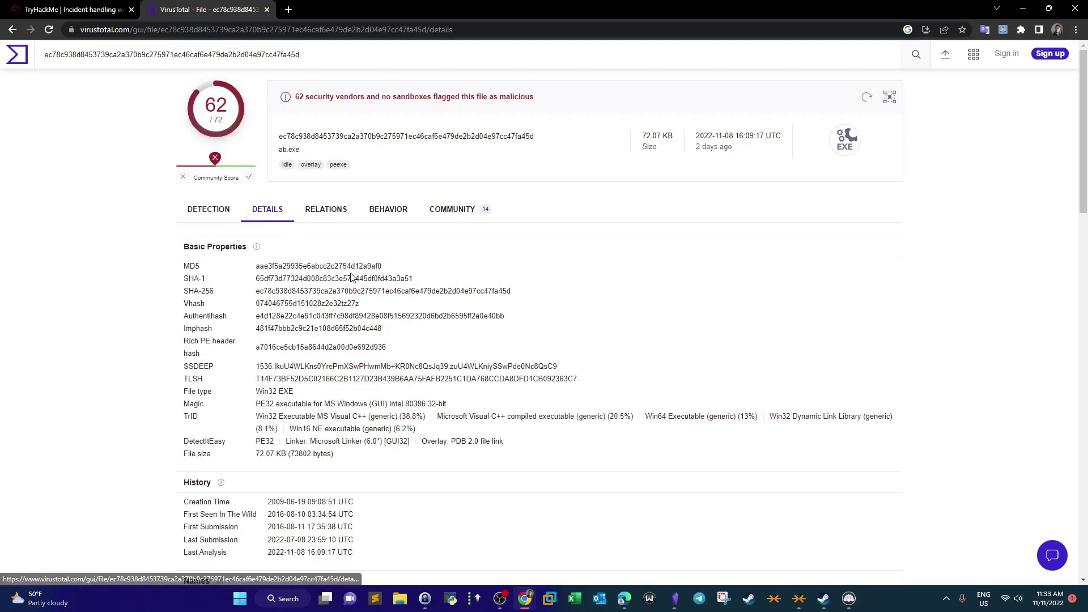
{"action": "scroll", "coordinate": [352, 278], "scroll_direction": "down", "scroll_amount": 5}
{"action": "left_click_drag", "start_coordinate": [186, 319], "coordinate": [235, 323]}
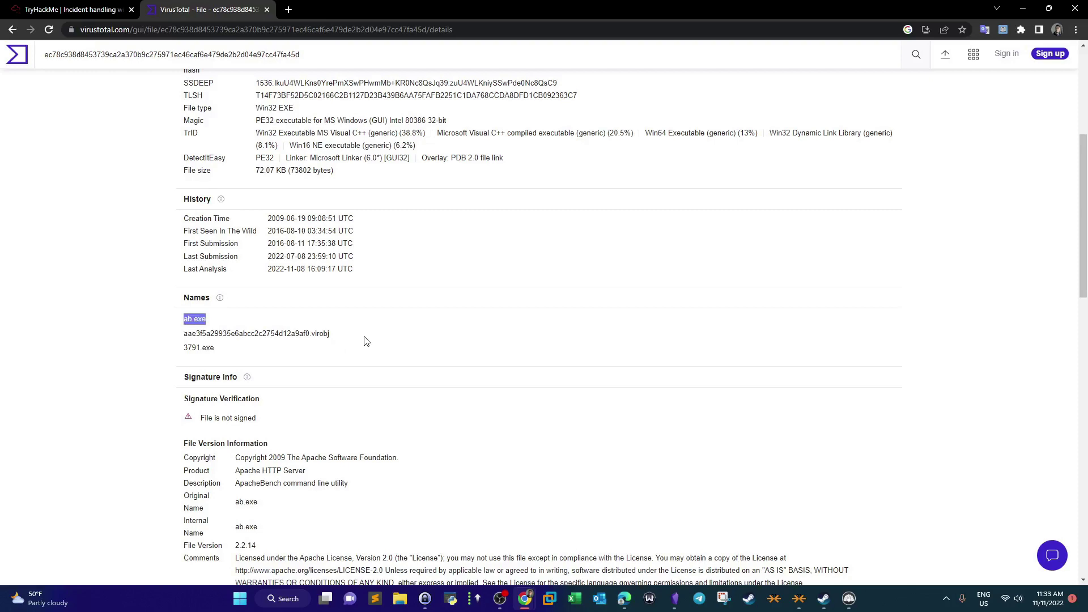
{"action": "scroll", "coordinate": [365, 340], "scroll_direction": "down", "scroll_amount": 4}
{"action": "scroll", "coordinate": [365, 340], "scroll_direction": "up", "scroll_amount": 8}
{"action": "left_click_drag", "start_coordinate": [190, 209], "coordinate": [360, 297]}
{"action": "left_click", "coordinate": [390, 270]}
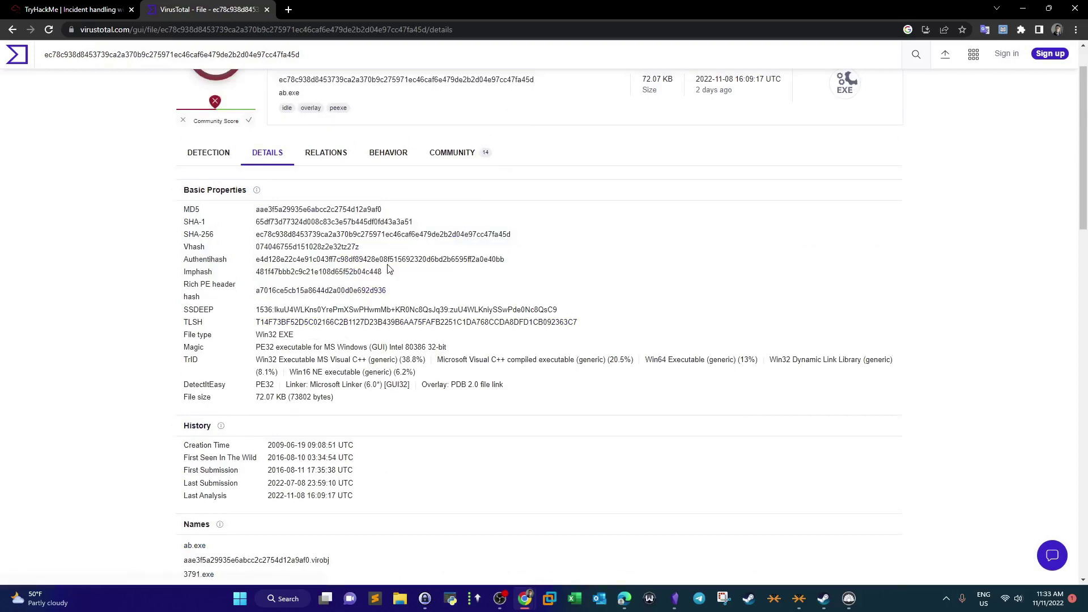
- Read the file's community votes and comments, highlighting the THOR APT Scanner signature match text
{"action": "left_click", "coordinate": [452, 154]}
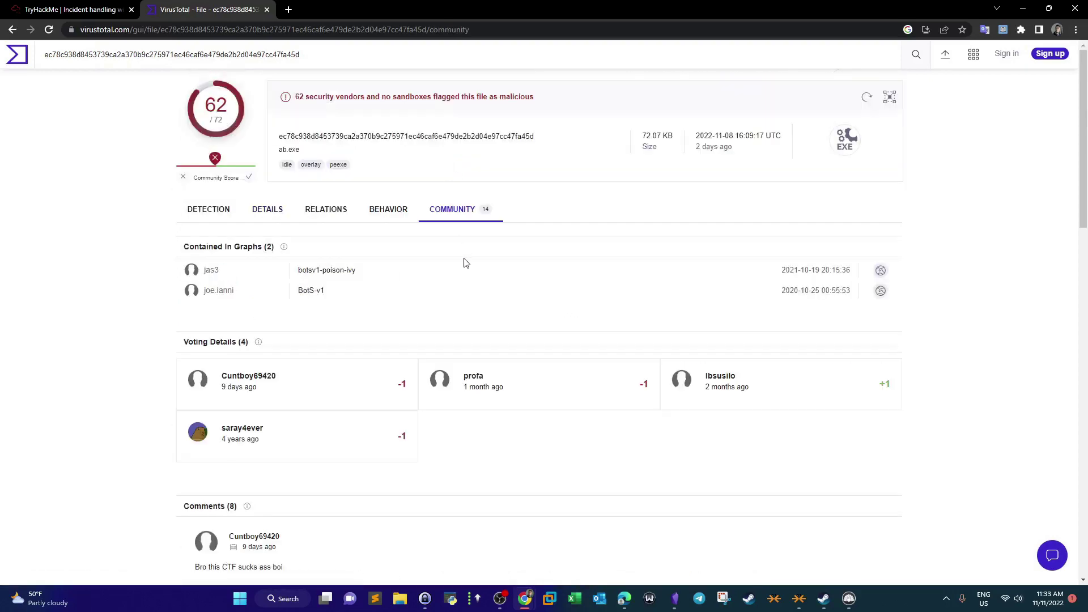
{"action": "scroll", "coordinate": [464, 261], "scroll_direction": "down", "scroll_amount": 5}
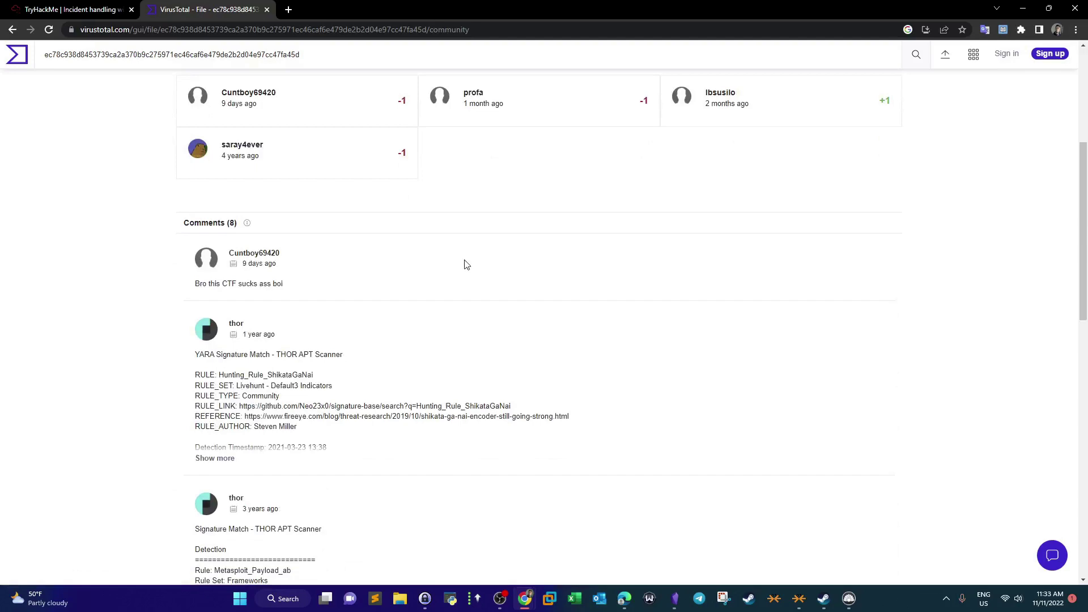
{"action": "scroll", "coordinate": [464, 264], "scroll_direction": "down", "scroll_amount": 4}
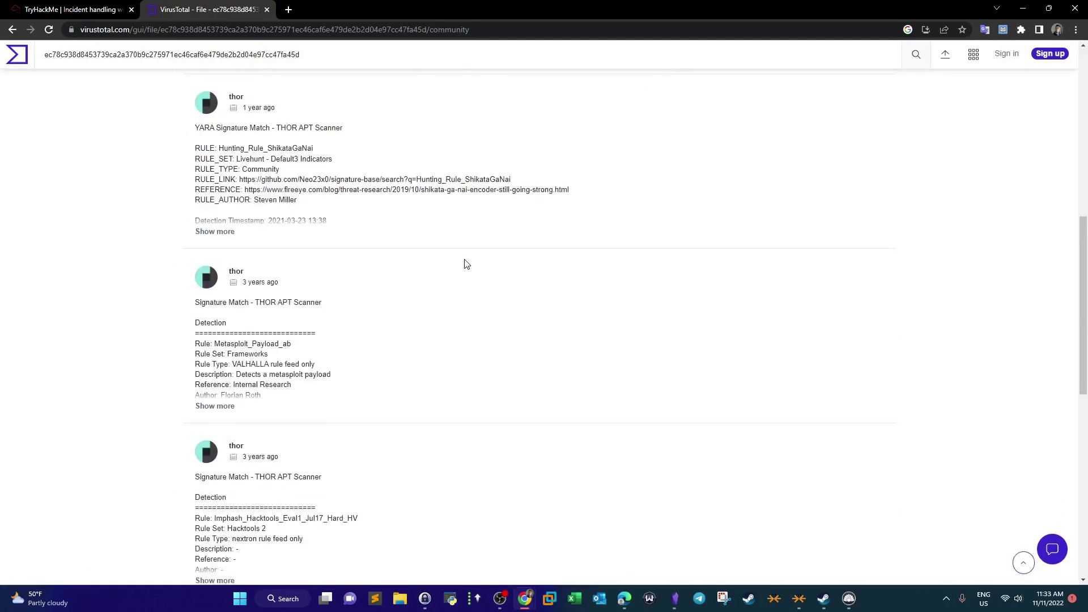
{"action": "left_click_drag", "start_coordinate": [326, 306], "coordinate": [265, 304]}
{"action": "scroll", "coordinate": [332, 308], "scroll_direction": "up", "scroll_amount": 4}
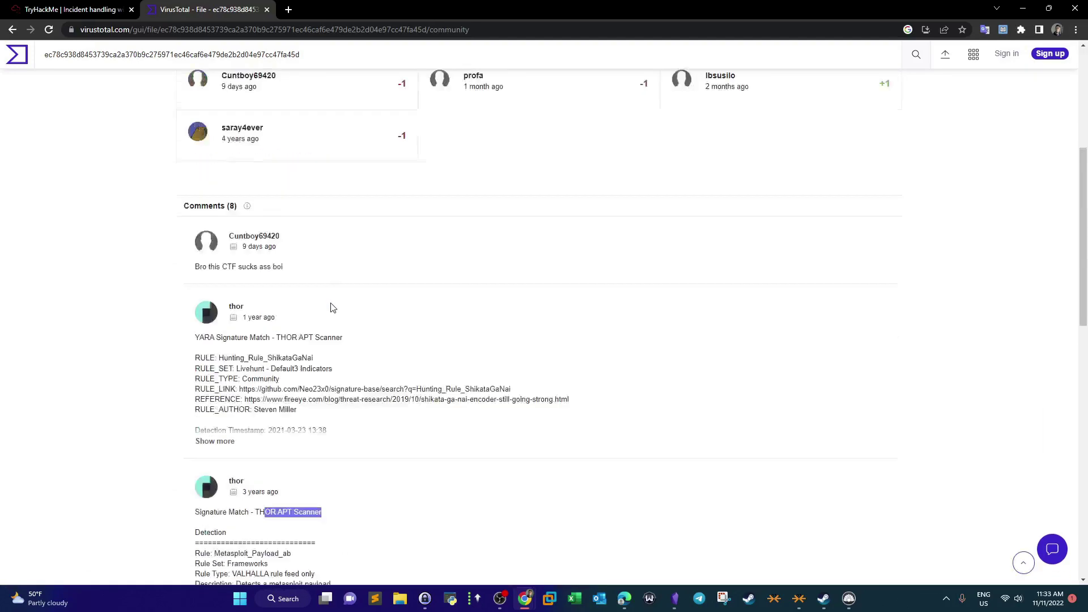
{"action": "scroll", "coordinate": [333, 307], "scroll_direction": "up", "scroll_amount": 6}
- Look through the security vendors' detection results for the file
{"action": "left_click", "coordinate": [226, 221]}
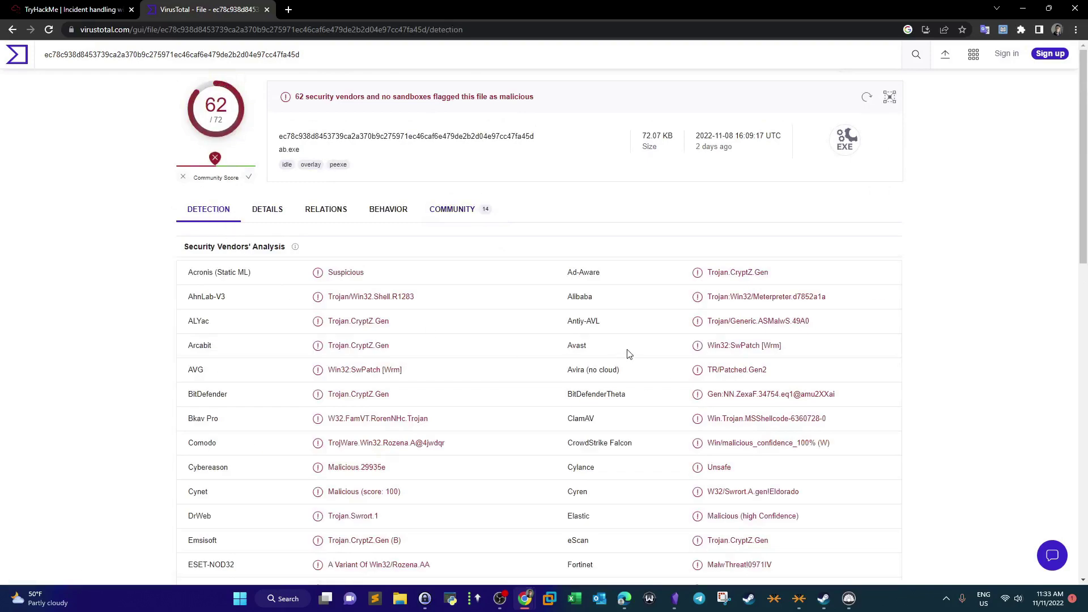
{"action": "scroll", "coordinate": [496, 313], "scroll_direction": "down", "scroll_amount": 5}
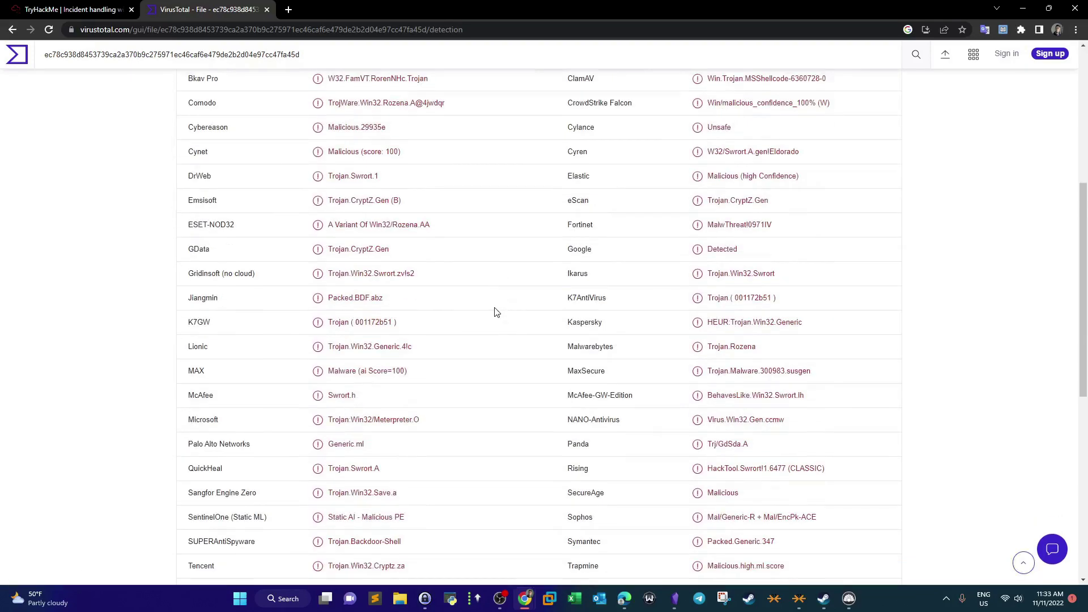
{"action": "scroll", "coordinate": [495, 312], "scroll_direction": "up", "scroll_amount": 5}
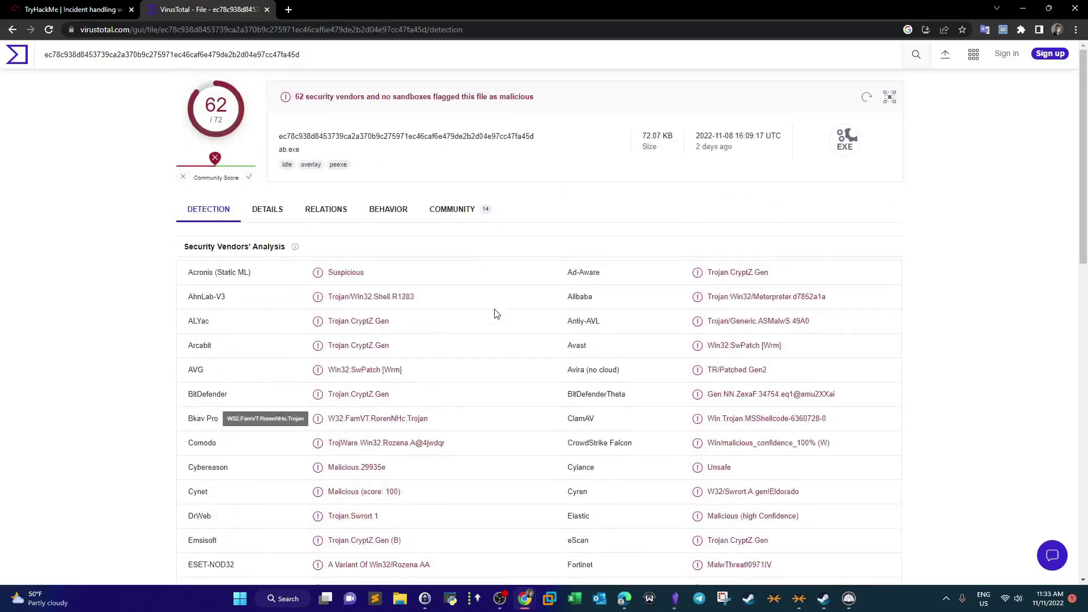
- Switch back to the Splunk search, collapse the expanded 3791.exe event, and return to the query
{"action": "double_click", "coordinate": [301, 12]}
{"action": "left_click", "coordinate": [982, 43]}
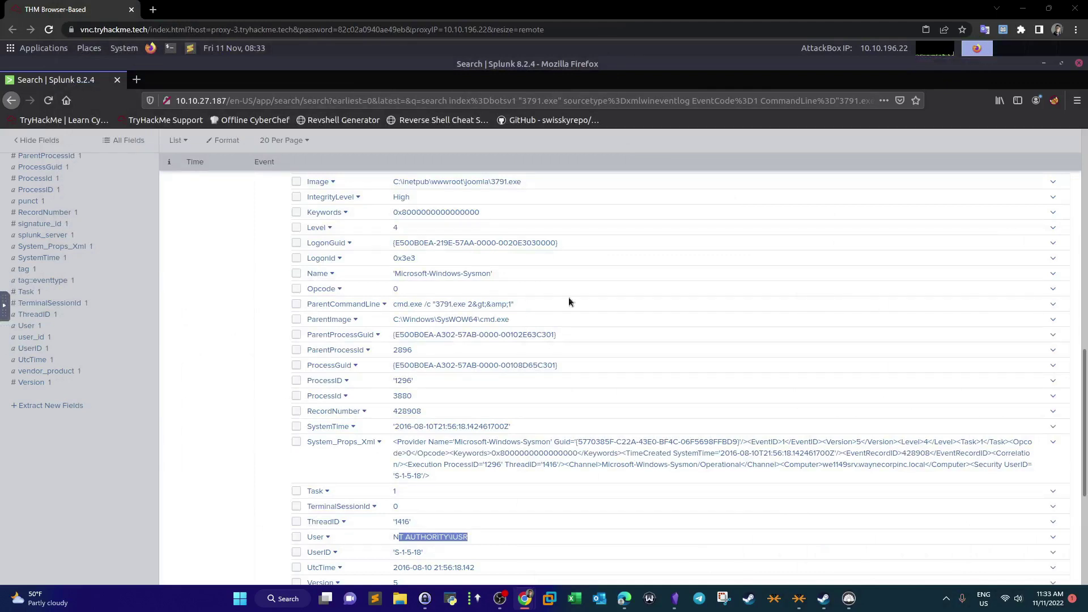
{"action": "scroll", "coordinate": [119, 469], "scroll_direction": "up", "scroll_amount": 5}
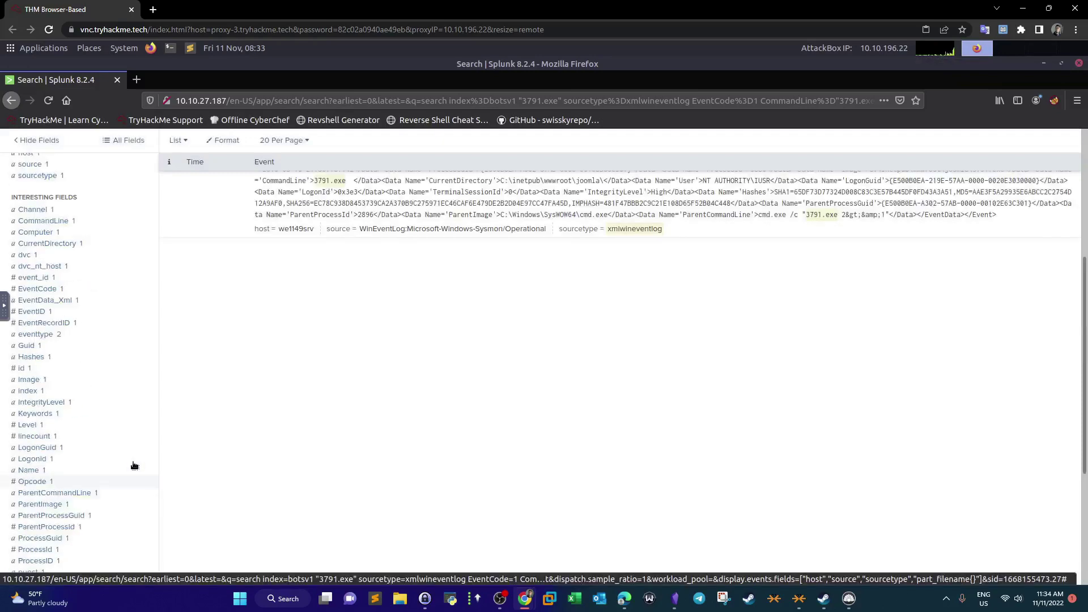
{"action": "scroll", "coordinate": [134, 465], "scroll_direction": "up", "scroll_amount": 5}
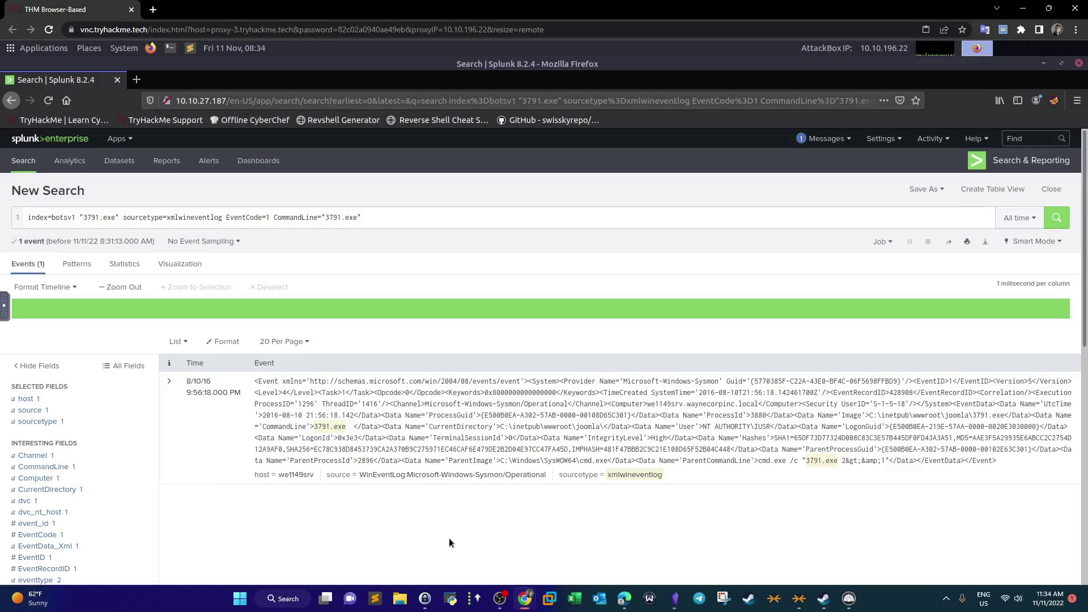
- Remove the 3791.exe, sourcetype, EventCode and CommandLine filters from the query and run index=botsv1
{"action": "left_click_drag", "start_coordinate": [320, 217], "coordinate": [366, 222]}
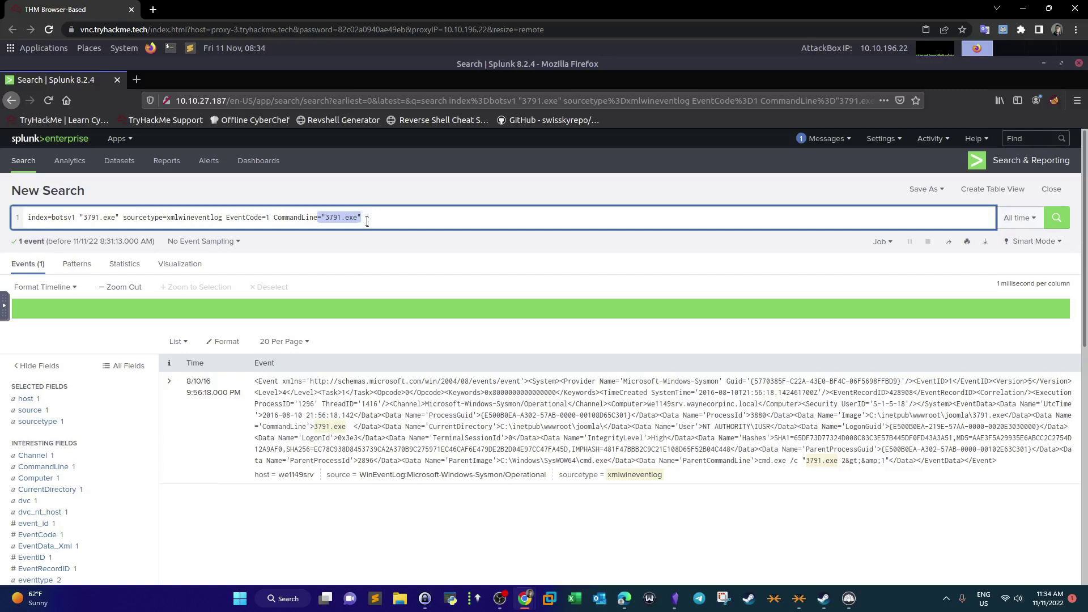
{"action": "left_click", "coordinate": [377, 219]}
{"action": "left_click_drag", "start_coordinate": [80, 217], "coordinate": [224, 229]}
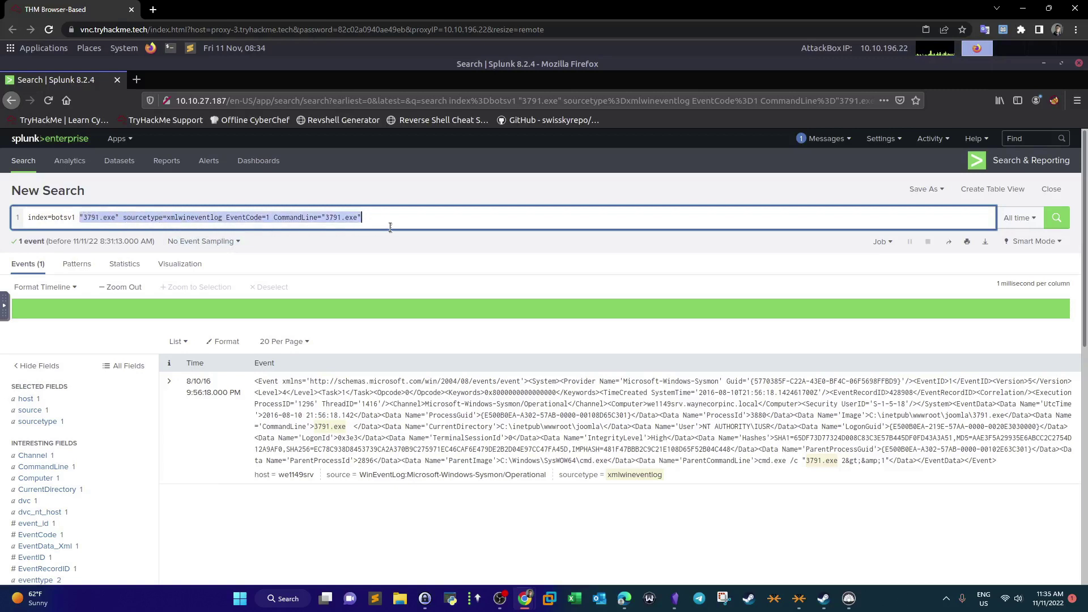
{"action": "key", "text": "BackSpace"}
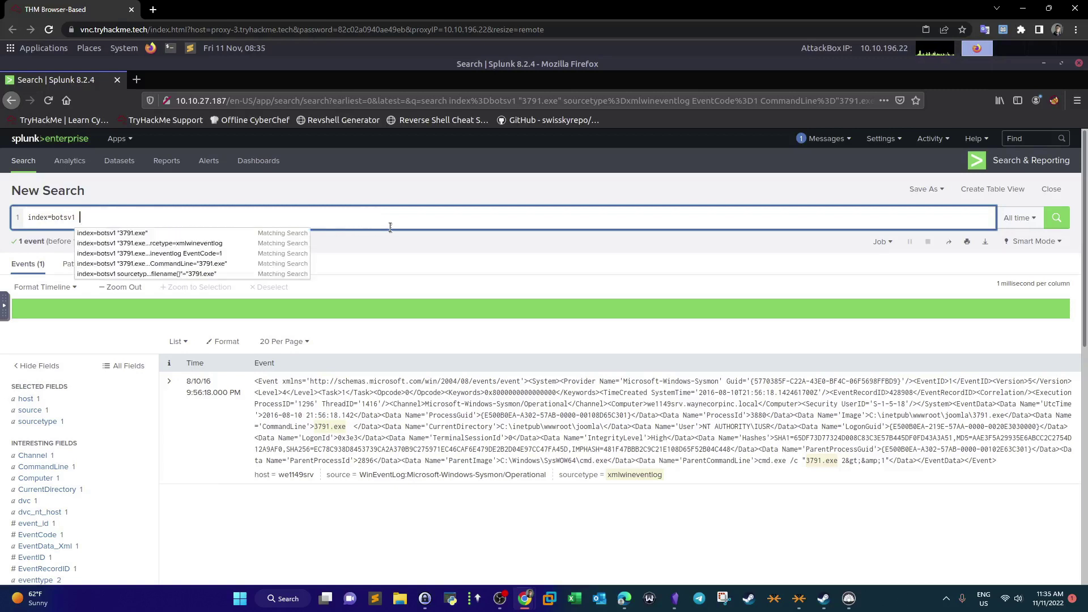
{"action": "key", "text": "Return"}
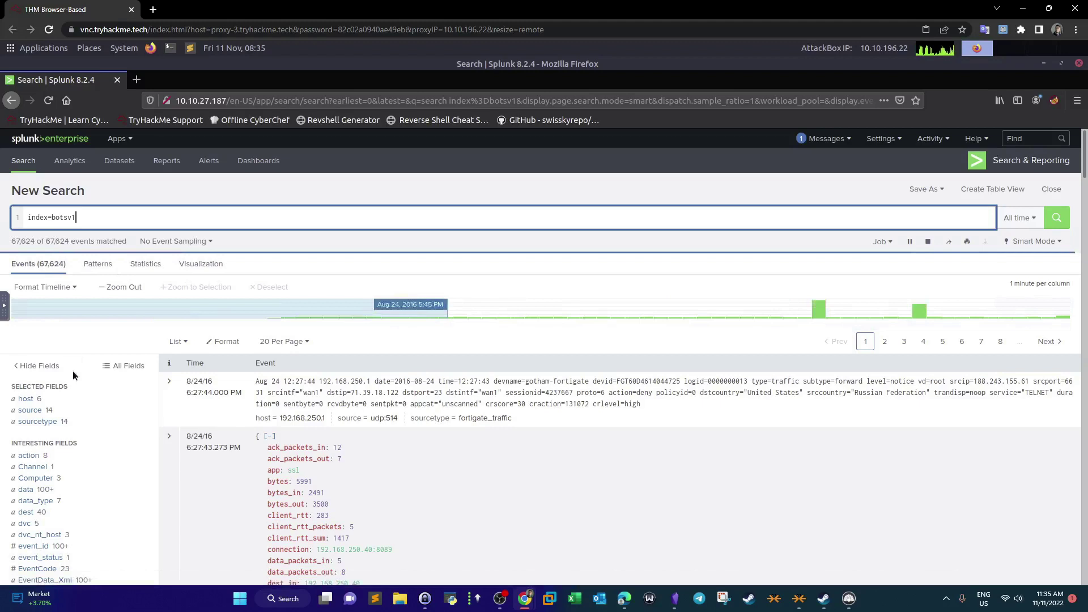
- Filter the botsv1 events to the suricata sourcetype and look through the interesting fields, down to the HTTP ones
{"action": "left_click", "coordinate": [38, 423]}
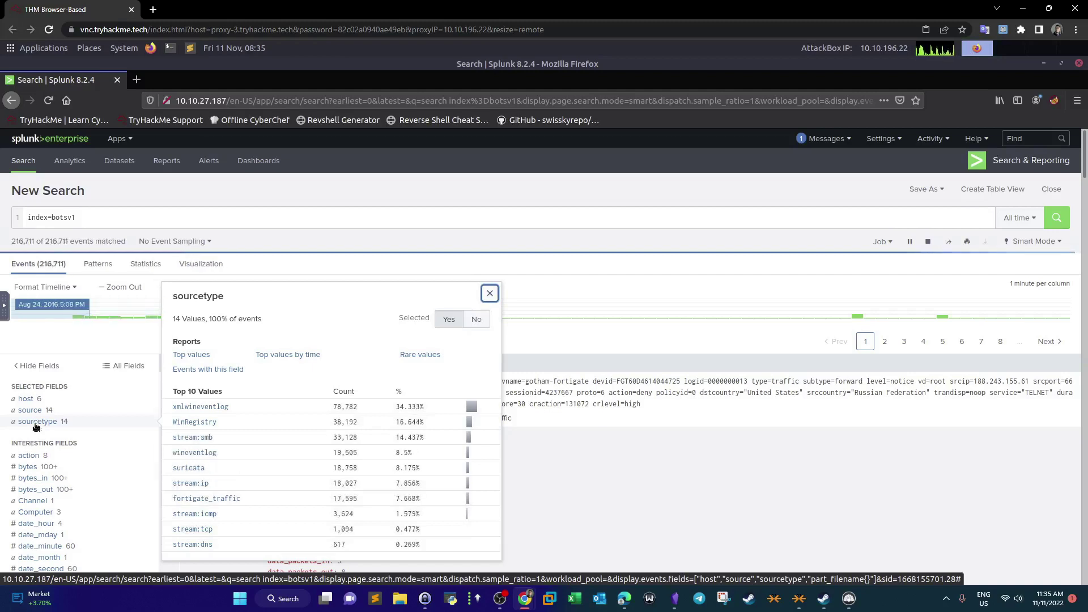
{"action": "left_click", "coordinate": [189, 468]}
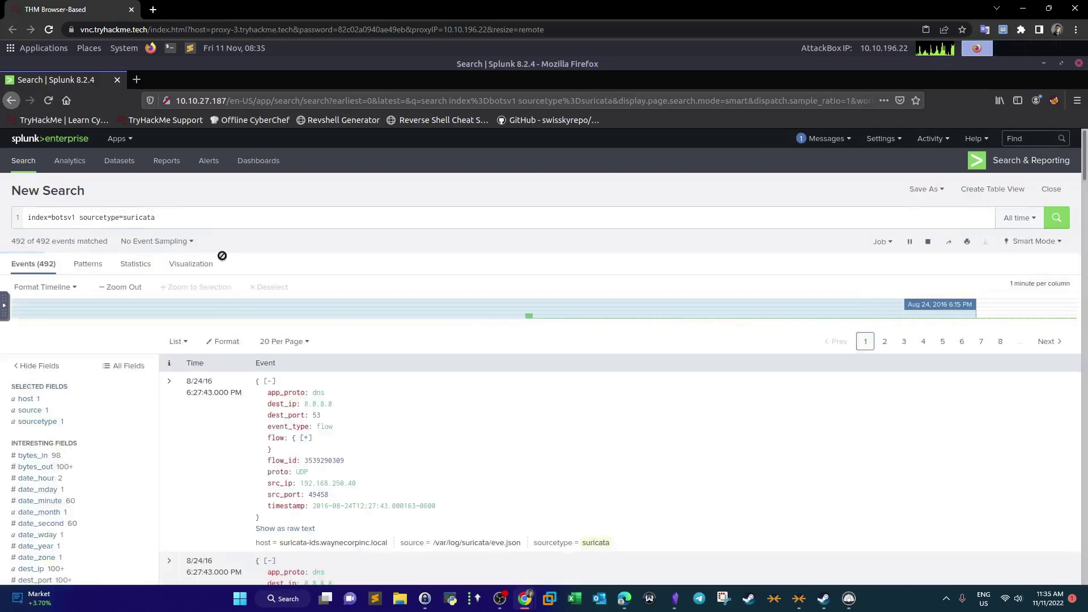
{"action": "scroll", "coordinate": [67, 443], "scroll_direction": "down", "scroll_amount": 3}
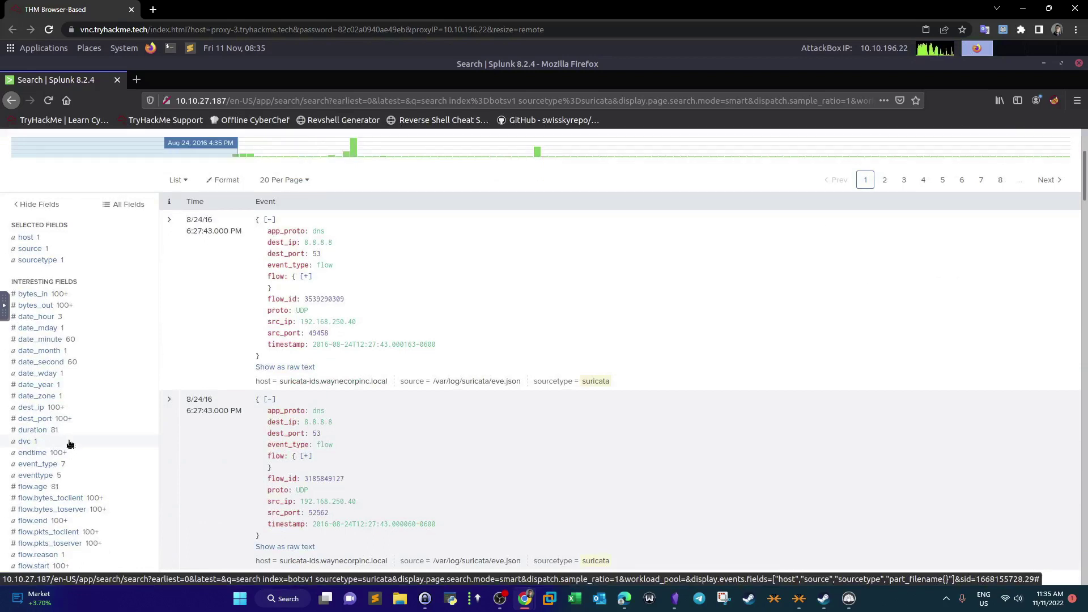
{"action": "scroll", "coordinate": [108, 440], "scroll_direction": "down", "scroll_amount": 3}
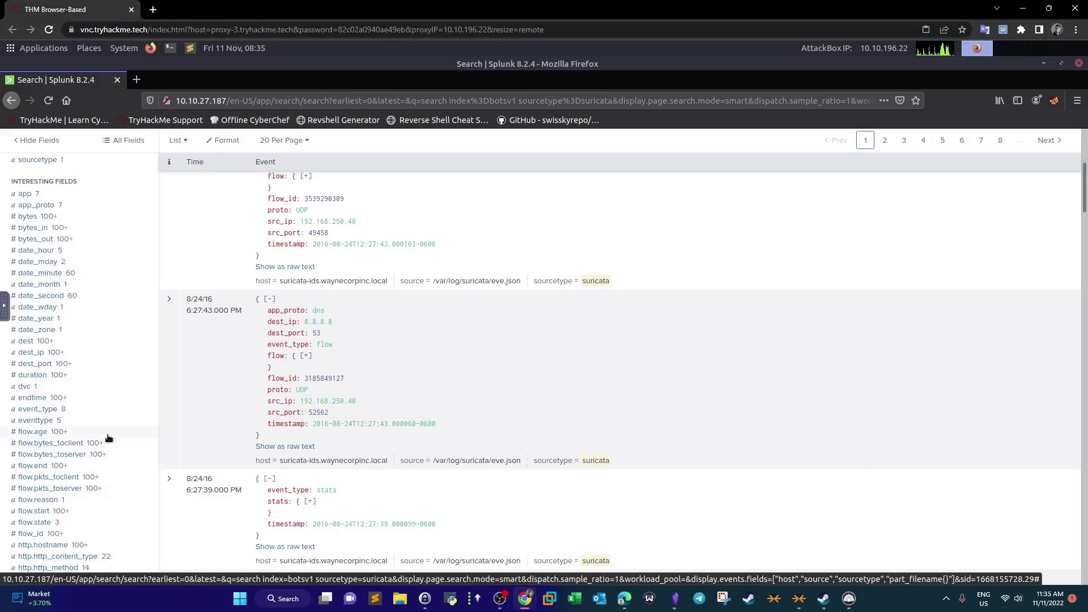
{"action": "scroll", "coordinate": [108, 438], "scroll_direction": "down", "scroll_amount": 3}
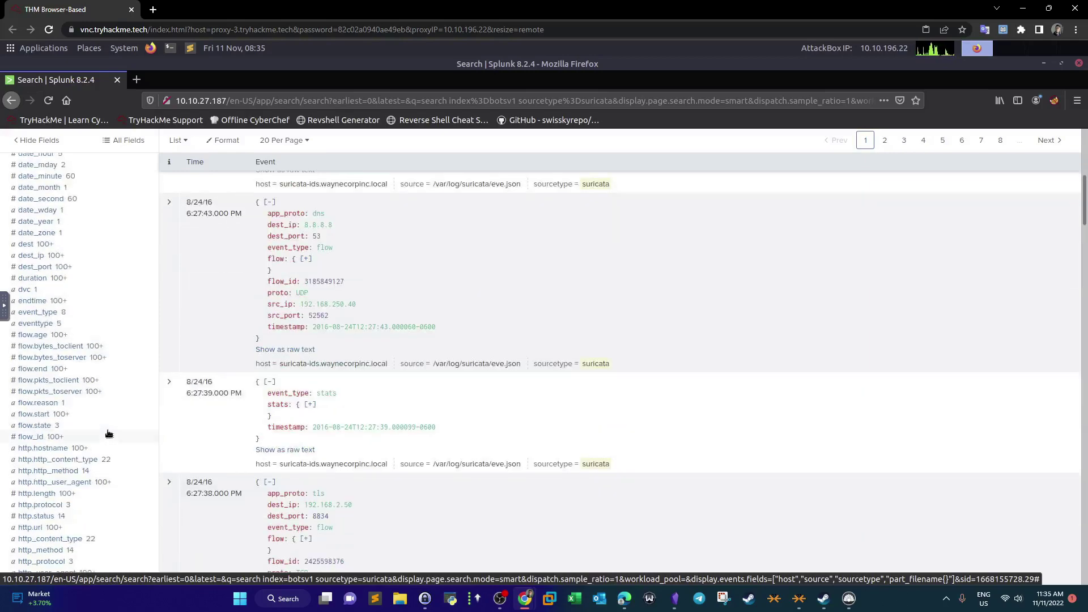
{"action": "scroll", "coordinate": [108, 434], "scroll_direction": "down", "scroll_amount": 4}
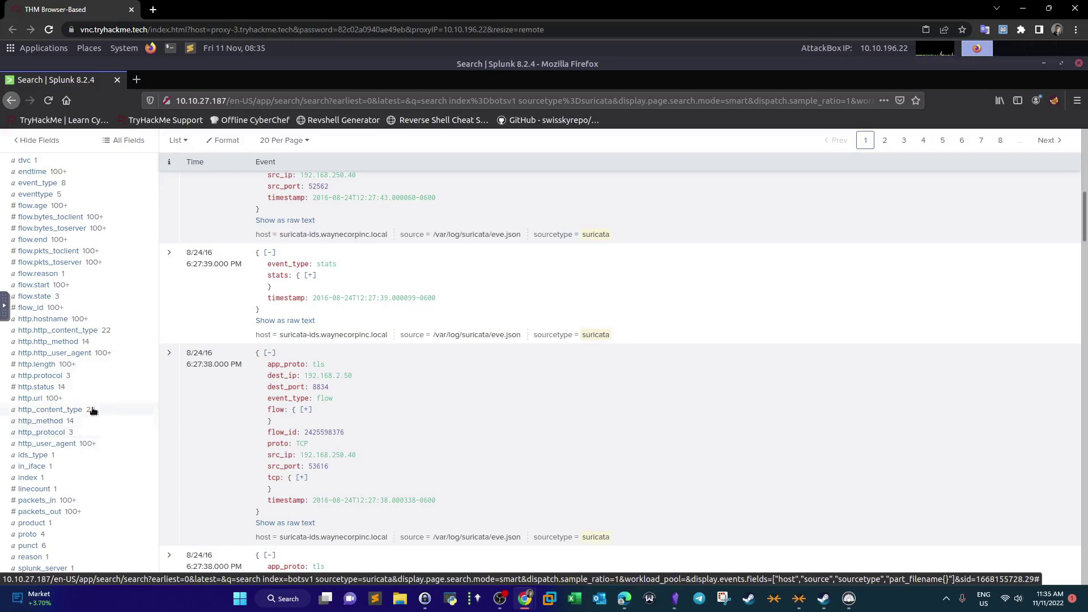
- Filter the Suricata events to the source IP 192.168.250.70 using the src_ip field's values
{"action": "scroll", "coordinate": [92, 386], "scroll_direction": "down", "scroll_amount": 3}
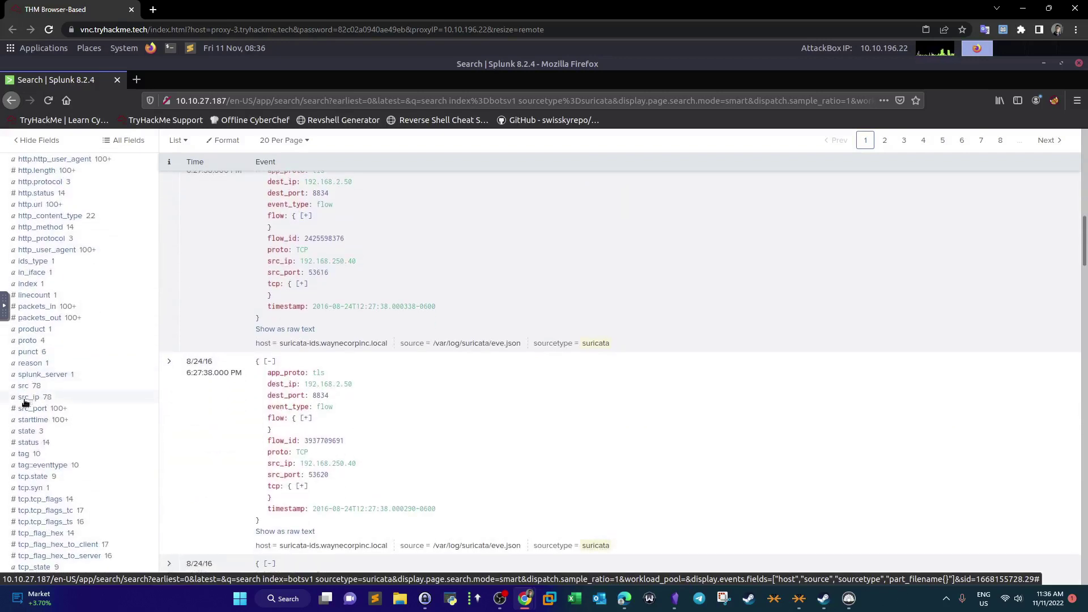
{"action": "left_click", "coordinate": [26, 398]}
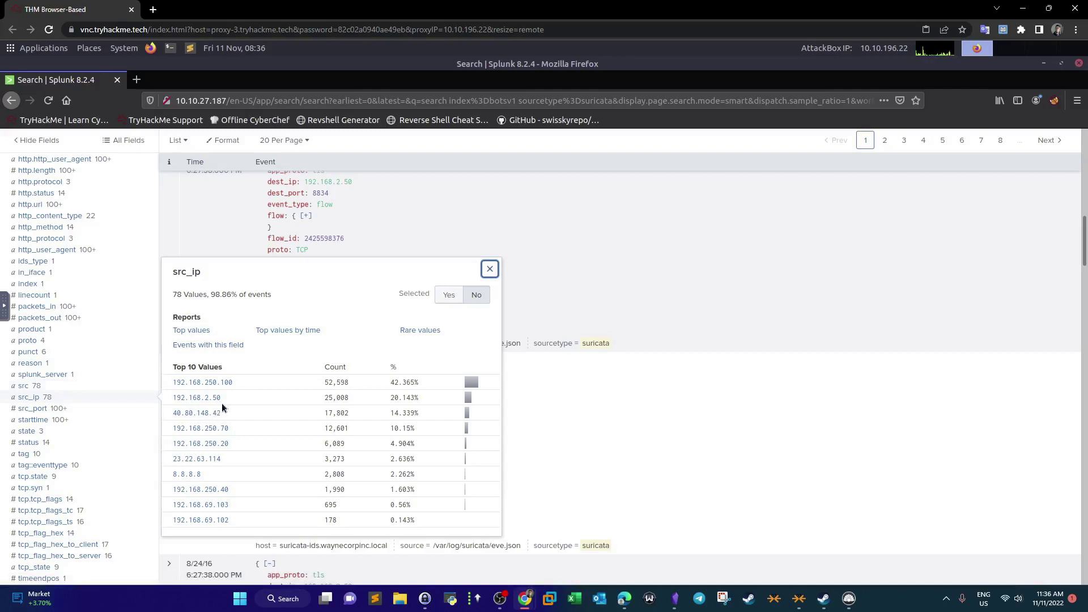
{"action": "left_click", "coordinate": [209, 429]}
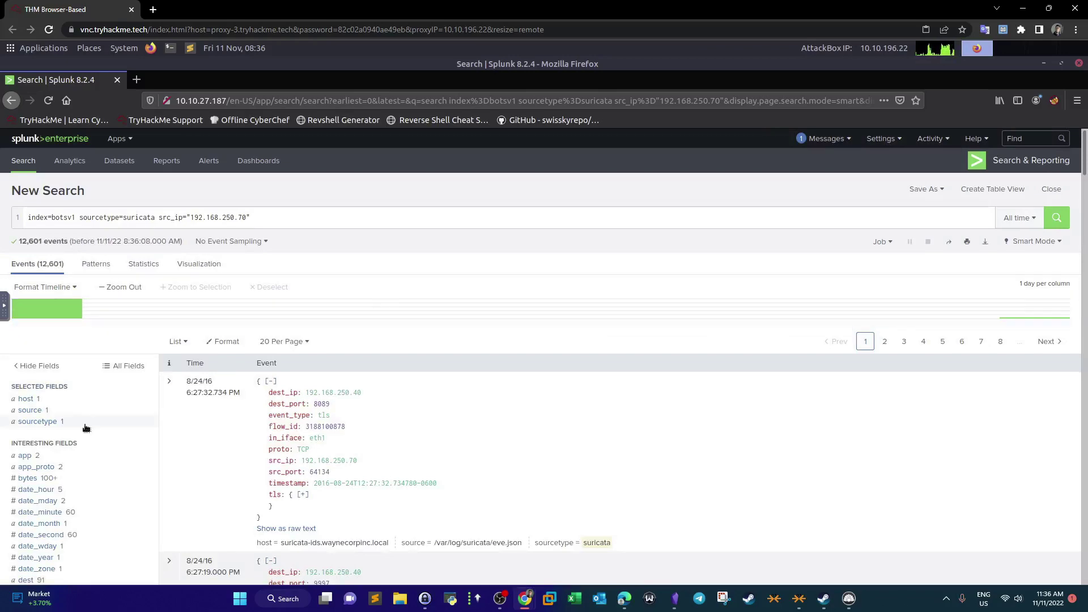
- Review the destination IPs contacted by 192.168.250.70 and filter the events to dest_ip 40.80.148.42
{"action": "scroll", "coordinate": [89, 428], "scroll_direction": "down", "scroll_amount": 3}
{"action": "scroll", "coordinate": [91, 426], "scroll_direction": "down", "scroll_amount": 2}
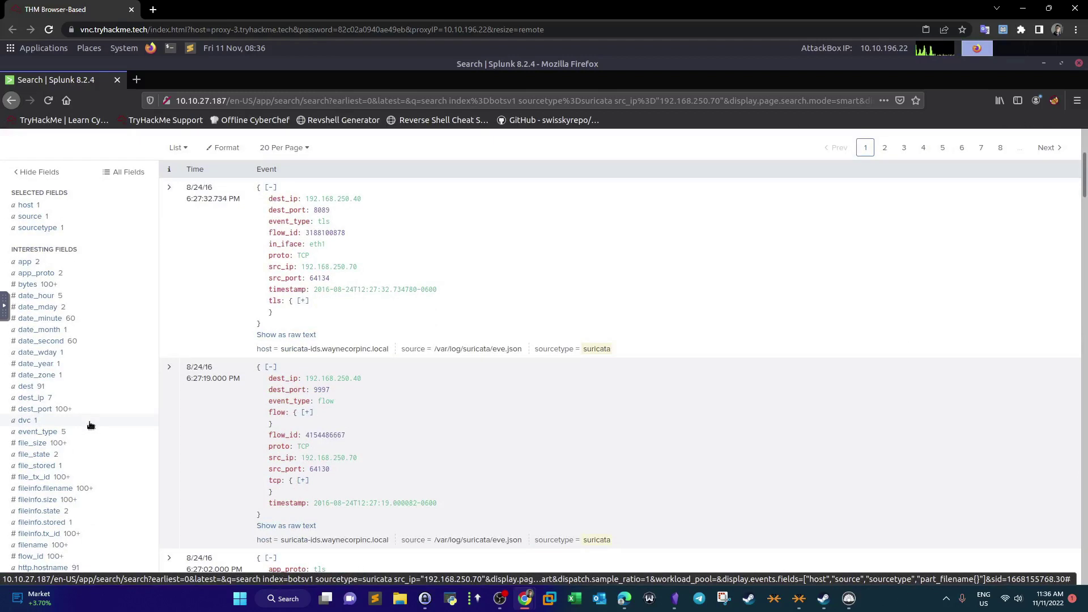
{"action": "left_click", "coordinate": [37, 398]}
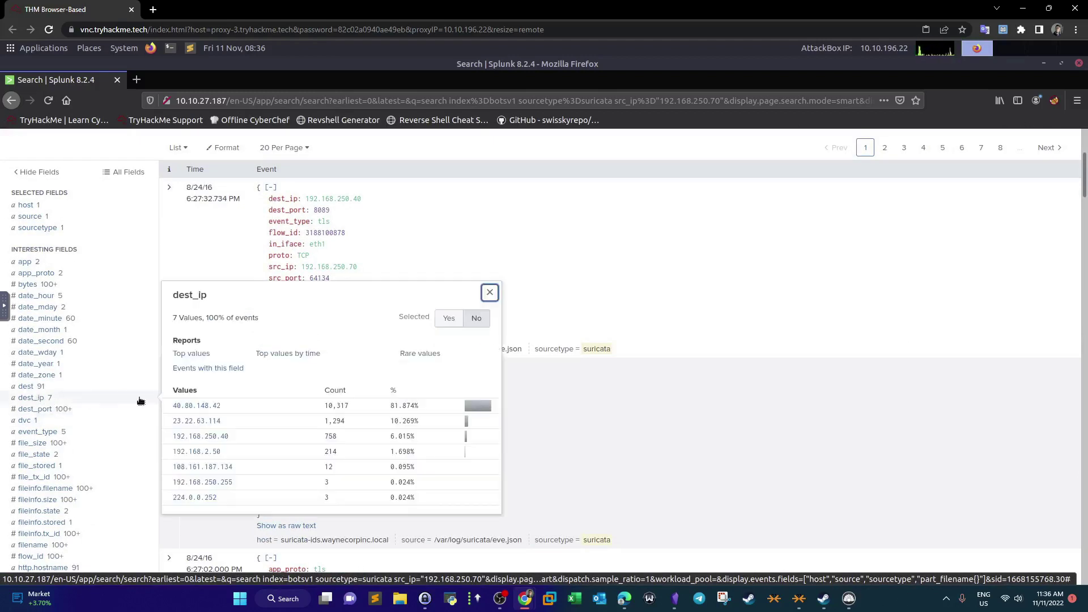
{"action": "left_click_drag", "start_coordinate": [222, 405], "coordinate": [173, 408]}
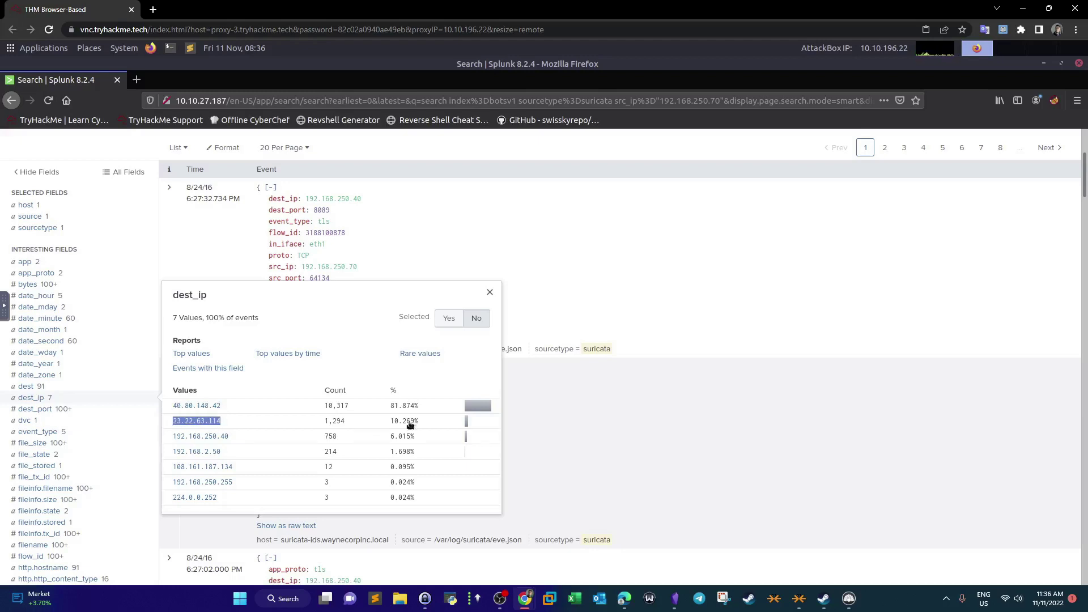
{"action": "scroll", "coordinate": [1058, 426], "scroll_direction": "down", "scroll_amount": 2}
{"action": "scroll", "coordinate": [541, 313], "scroll_direction": "down", "scroll_amount": 1}
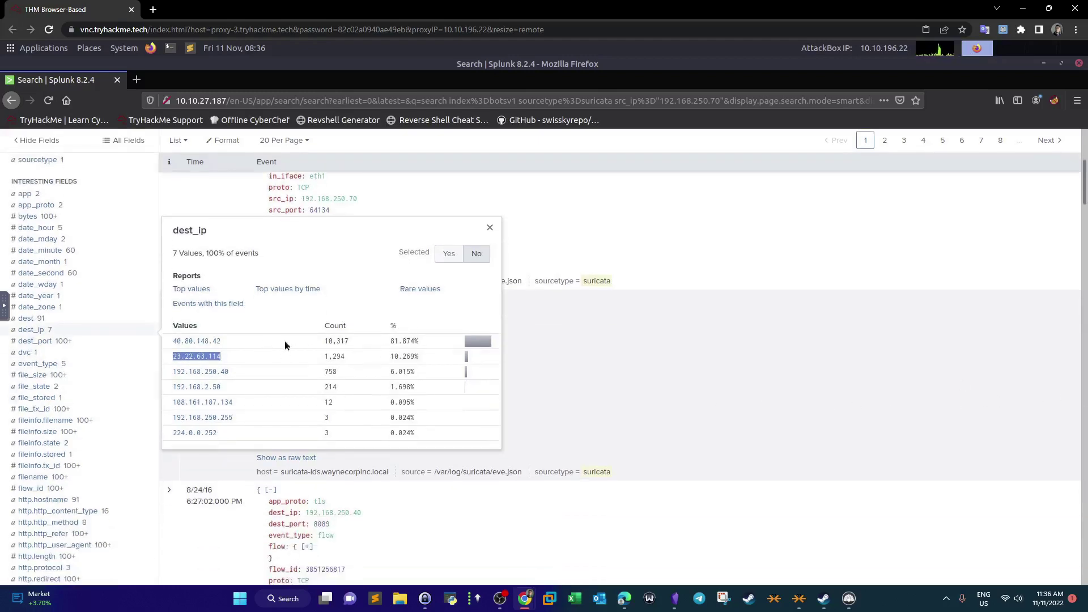
{"action": "left_click", "coordinate": [181, 341]}
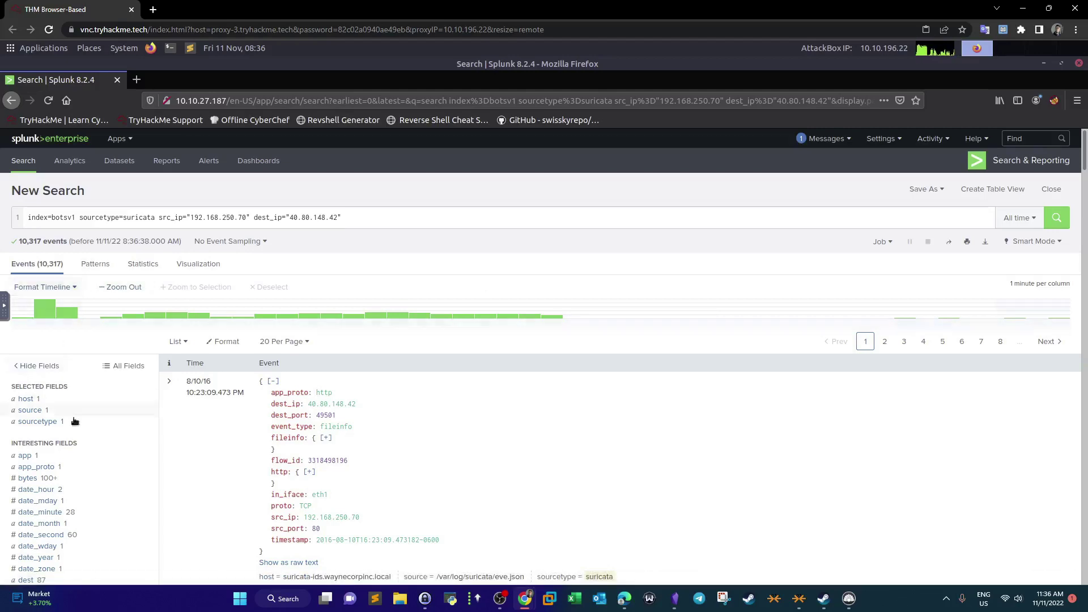
- Examine the top http.url values in the traffic to 40.80.148.42, and close the field summary
{"action": "scroll", "coordinate": [74, 418], "scroll_direction": "down", "scroll_amount": 3}
{"action": "scroll", "coordinate": [74, 418], "scroll_direction": "up", "scroll_amount": 2}
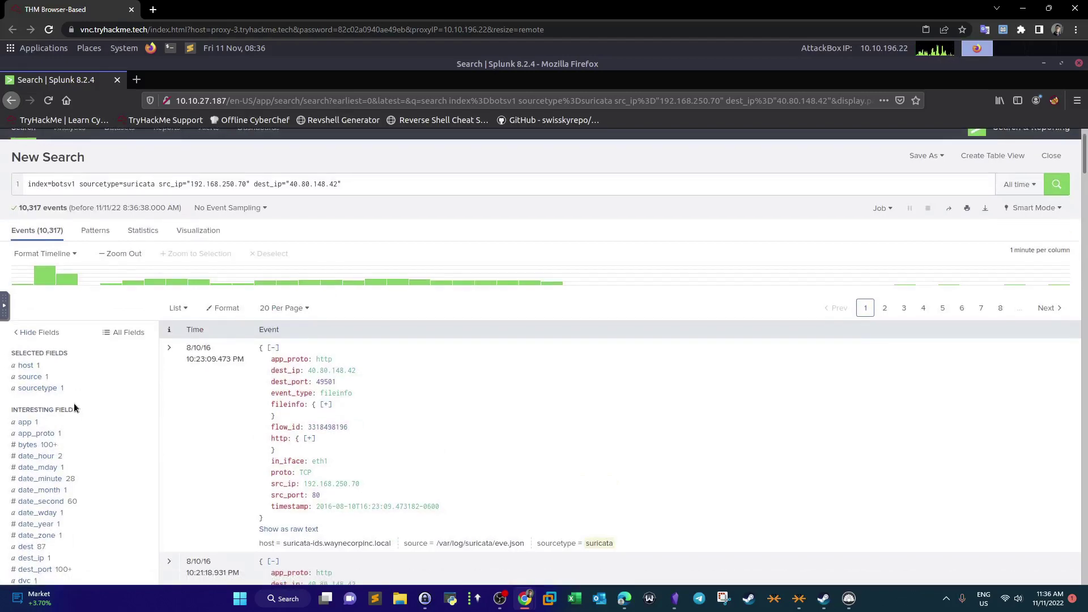
{"action": "scroll", "coordinate": [75, 408], "scroll_direction": "down", "scroll_amount": 2}
{"action": "scroll", "coordinate": [74, 406], "scroll_direction": "down", "scroll_amount": 4}
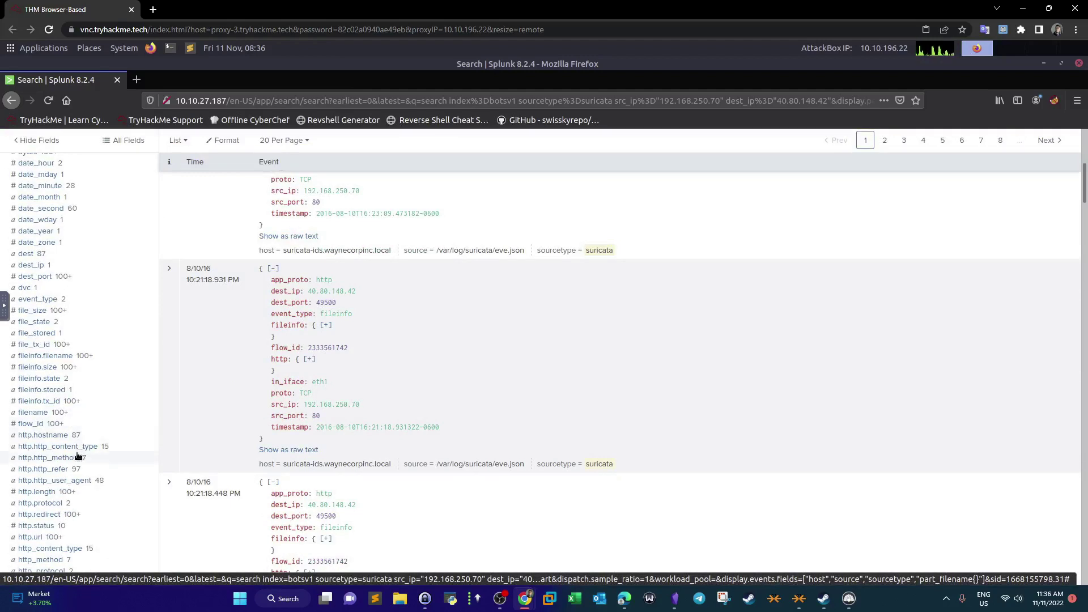
{"action": "scroll", "coordinate": [77, 455], "scroll_direction": "down", "scroll_amount": 1}
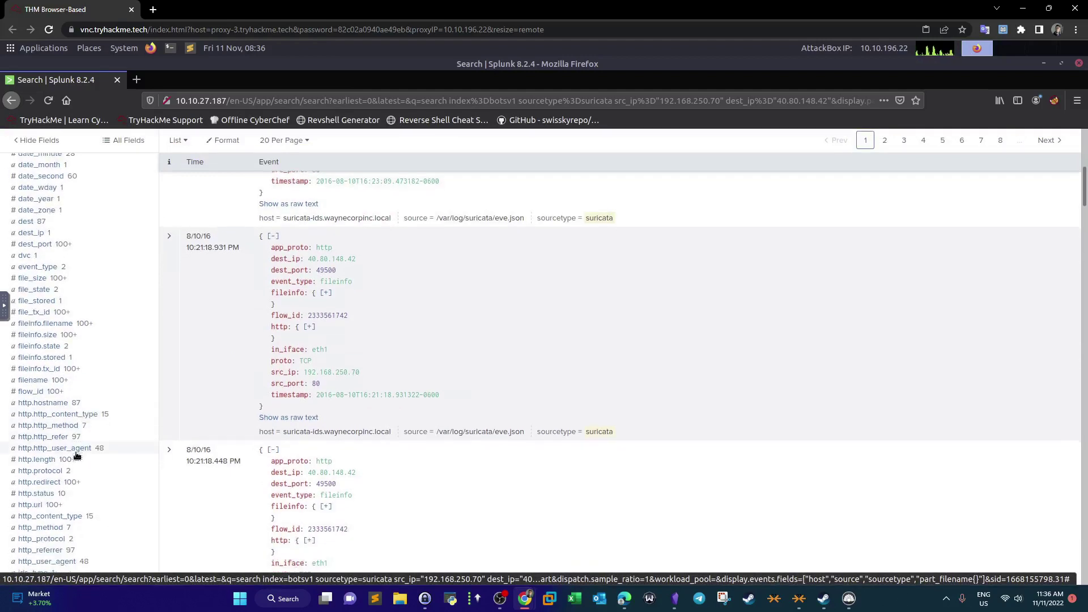
{"action": "left_click", "coordinate": [30, 505]}
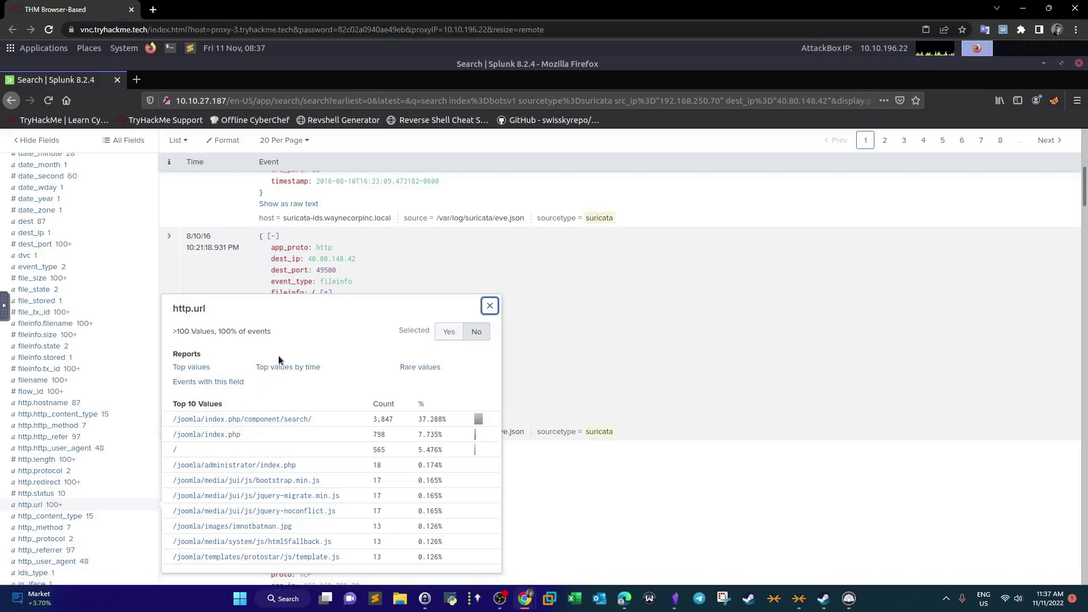
{"action": "left_click", "coordinate": [489, 307]}
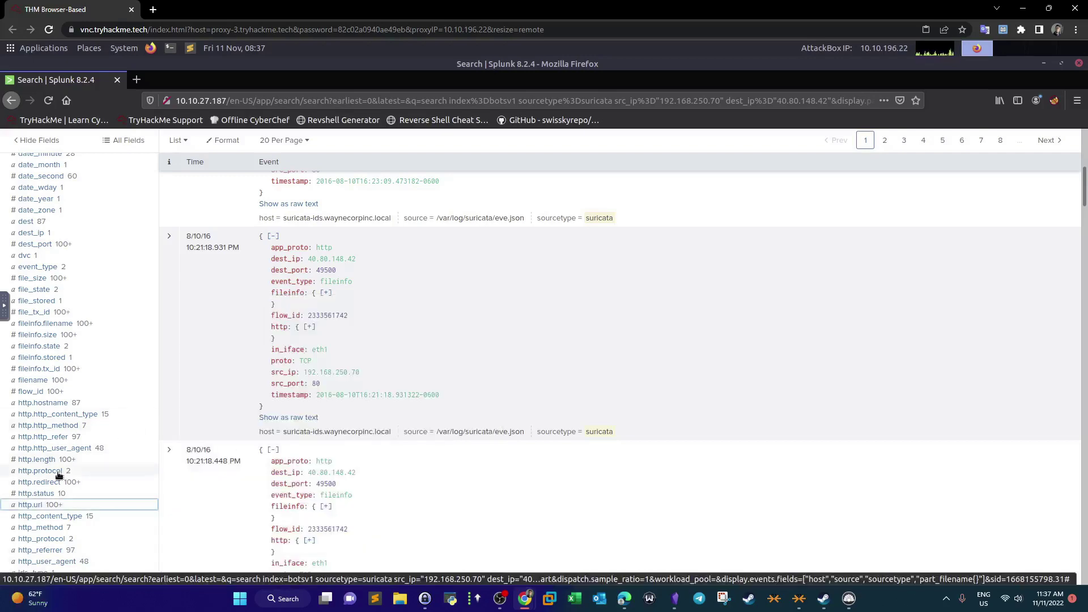
- Examine the top values of the url field for the same traffic, and close its summary
{"action": "scroll", "coordinate": [58, 477], "scroll_direction": "down", "scroll_amount": 2}
{"action": "scroll", "coordinate": [59, 476], "scroll_direction": "down", "scroll_amount": 2}
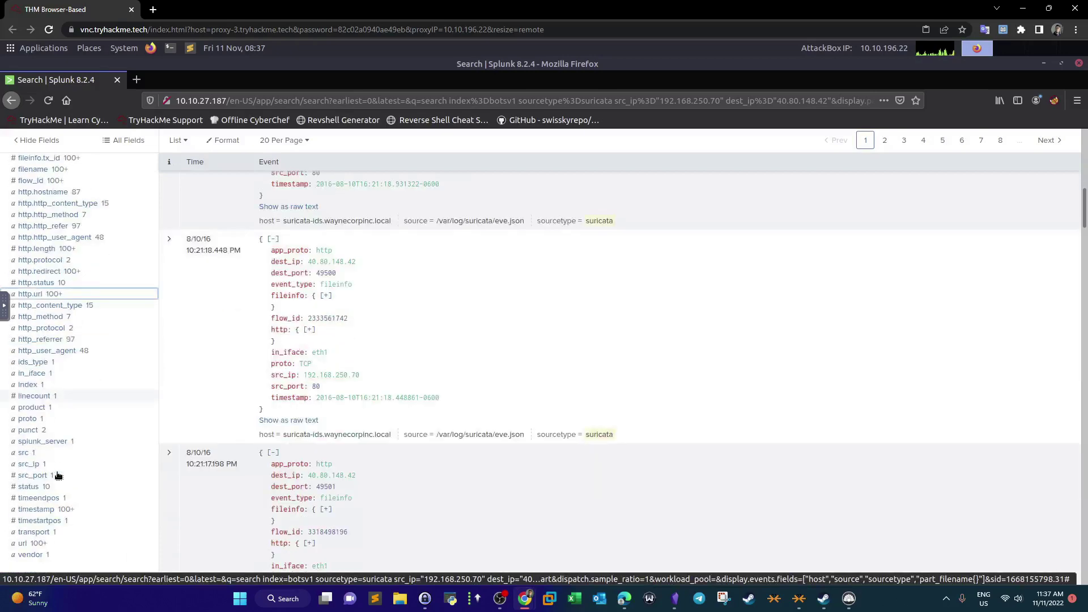
{"action": "left_click", "coordinate": [24, 529]}
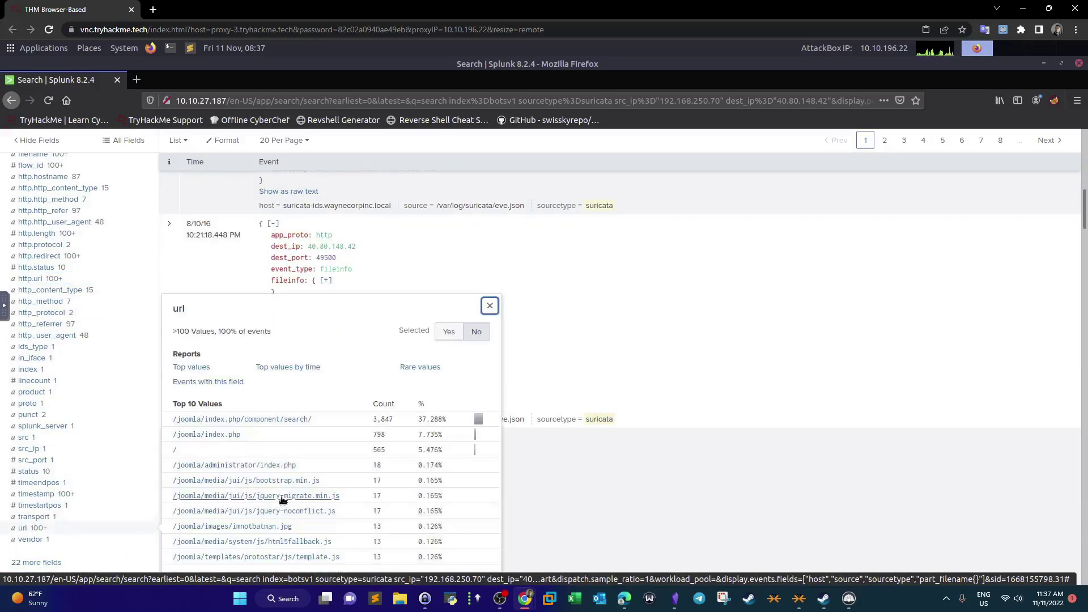
{"action": "left_click", "coordinate": [490, 306]}
- Remove the dest_ip="40.80.148.42" condition from the query and rerun the search
{"action": "scroll", "coordinate": [450, 260], "scroll_direction": "up", "scroll_amount": 5}
{"action": "scroll", "coordinate": [452, 264], "scroll_direction": "up", "scroll_amount": 4}
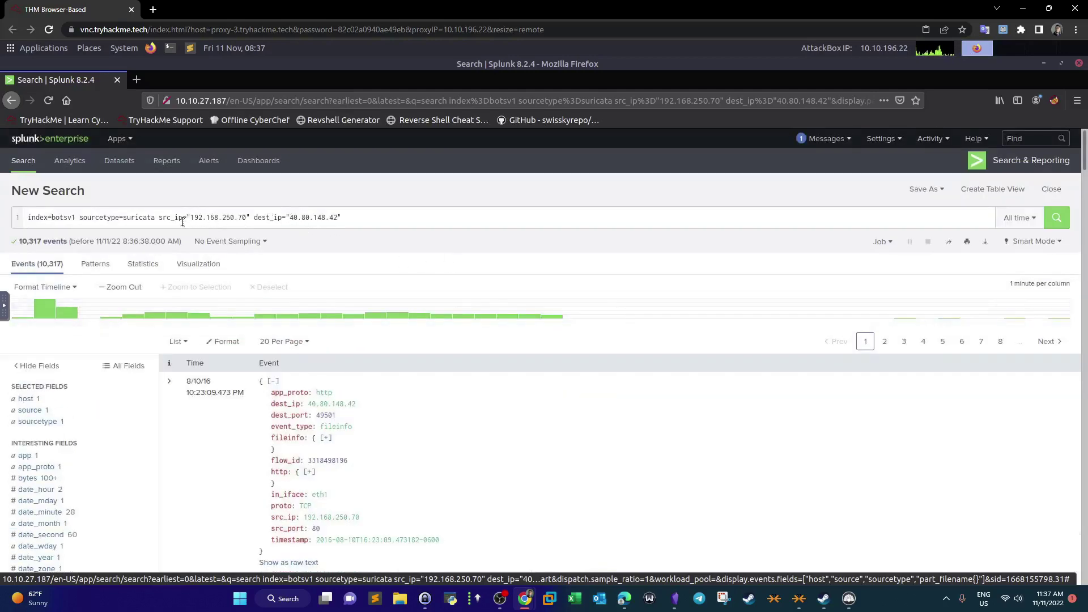
{"action": "left_click_drag", "start_coordinate": [166, 221], "coordinate": [231, 218]}
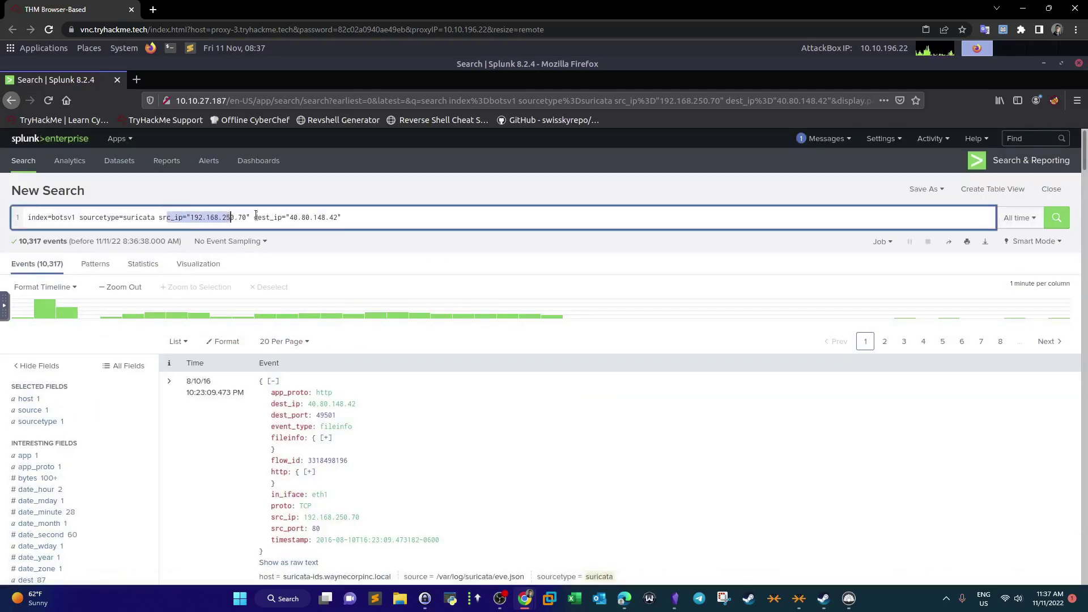
{"action": "left_click_drag", "start_coordinate": [364, 214], "coordinate": [255, 218]}
{"action": "key", "text": "BackSpace"}
{"action": "key", "text": "Return"}
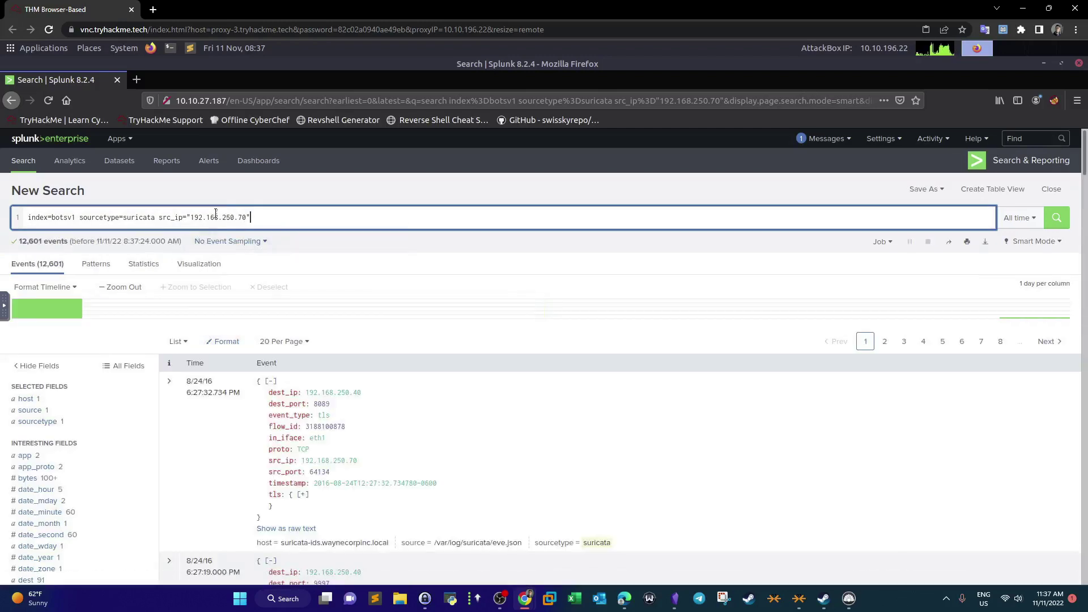
- Filter the events from 192.168.250.70 to the destination IP 23.22.63.114 using the dest_ip field's values
{"action": "left_click_drag", "start_coordinate": [251, 217], "coordinate": [159, 218]}
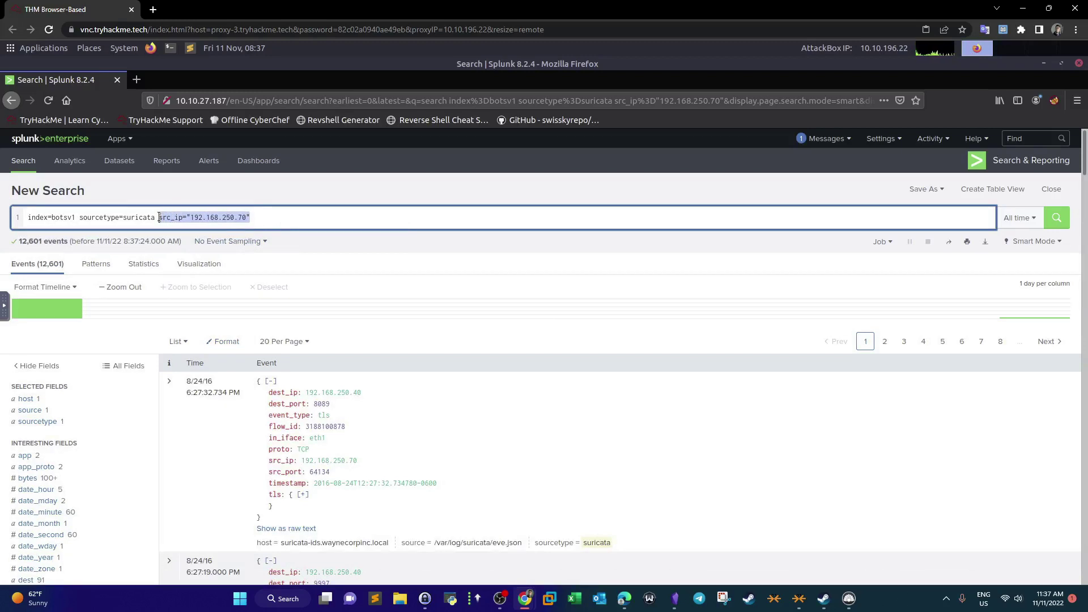
{"action": "scroll", "coordinate": [287, 360], "scroll_direction": "down", "scroll_amount": 3}
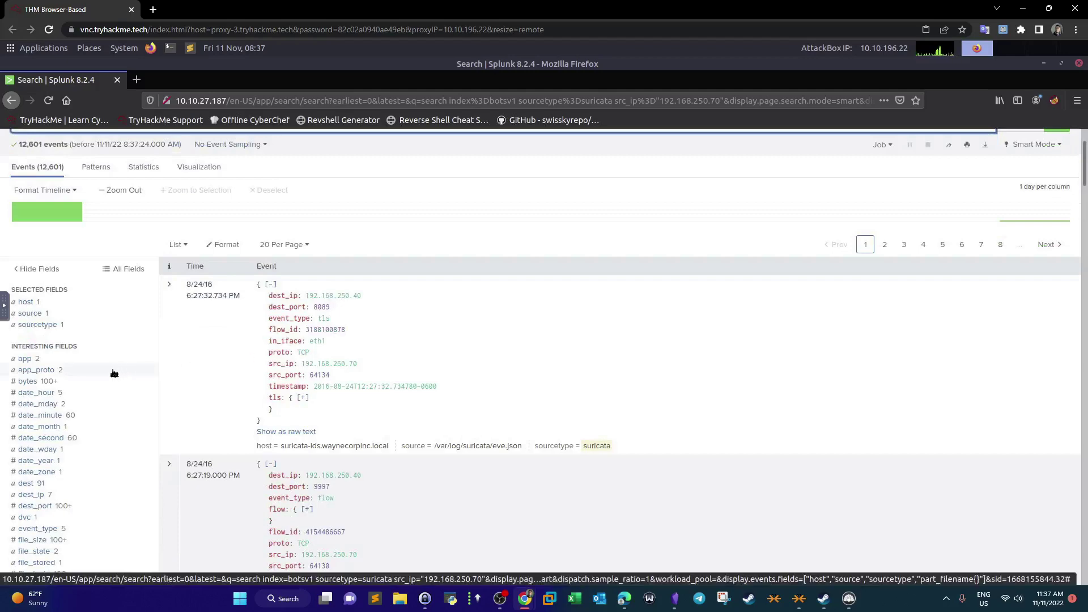
{"action": "scroll", "coordinate": [67, 372], "scroll_direction": "down", "scroll_amount": 3}
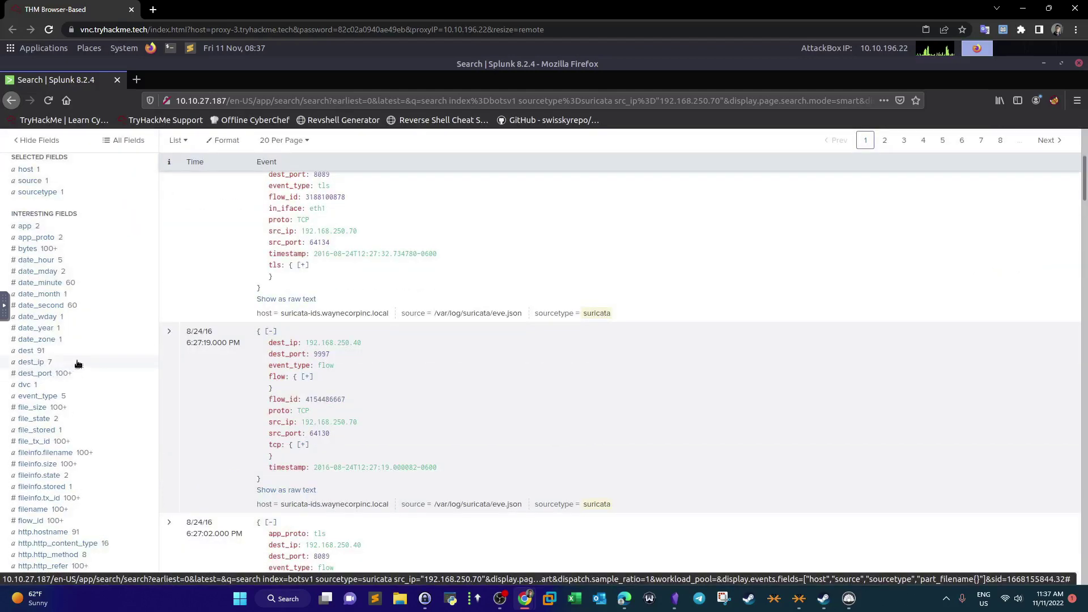
{"action": "left_click", "coordinate": [34, 363]}
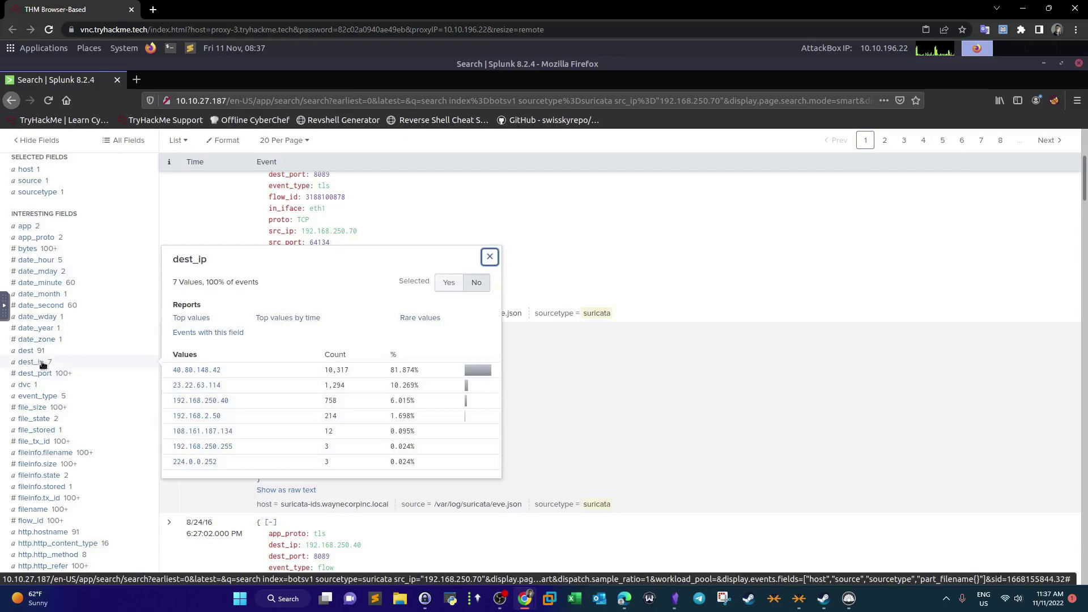
{"action": "left_click", "coordinate": [199, 386]}
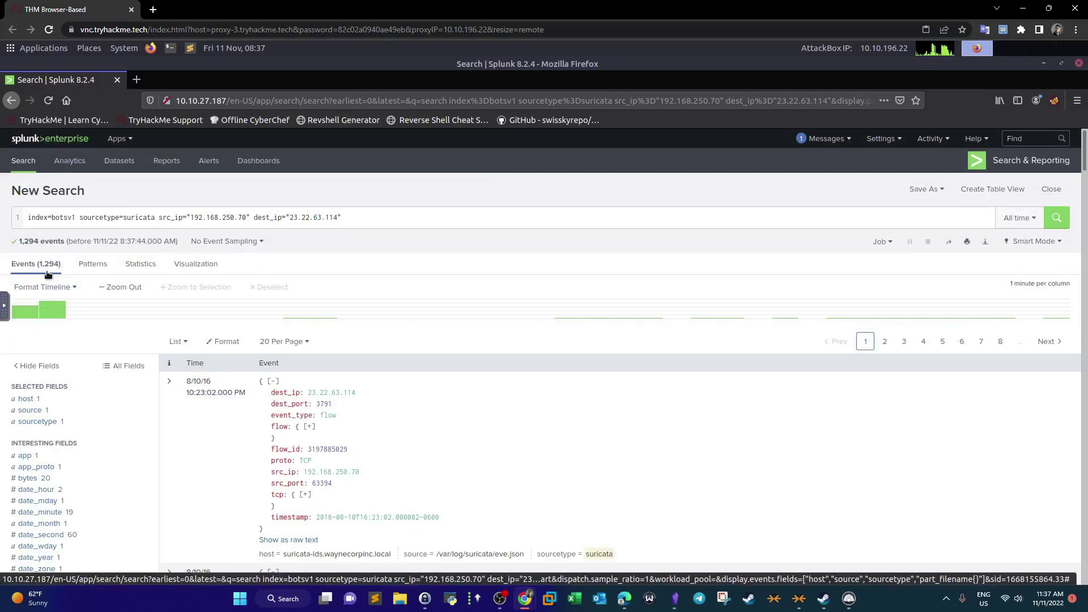
- Check the url field's values and filter the events to /poisonivy-is-coming-for-you-batman.jpeg
{"action": "scroll", "coordinate": [56, 402], "scroll_direction": "down", "scroll_amount": 2}
{"action": "scroll", "coordinate": [57, 402], "scroll_direction": "down", "scroll_amount": 5}
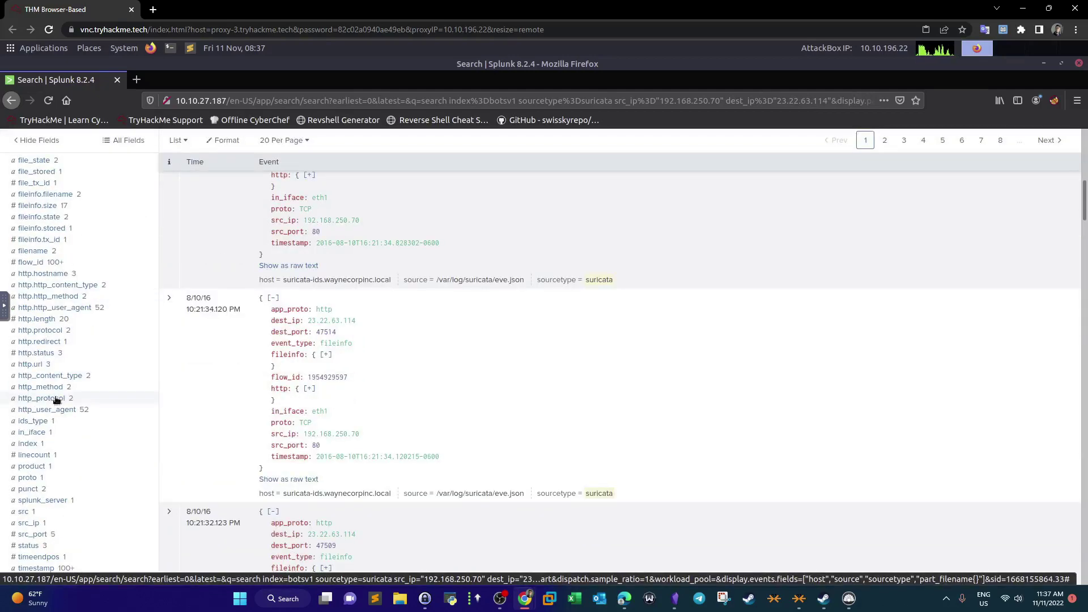
{"action": "scroll", "coordinate": [57, 400], "scroll_direction": "down", "scroll_amount": 3}
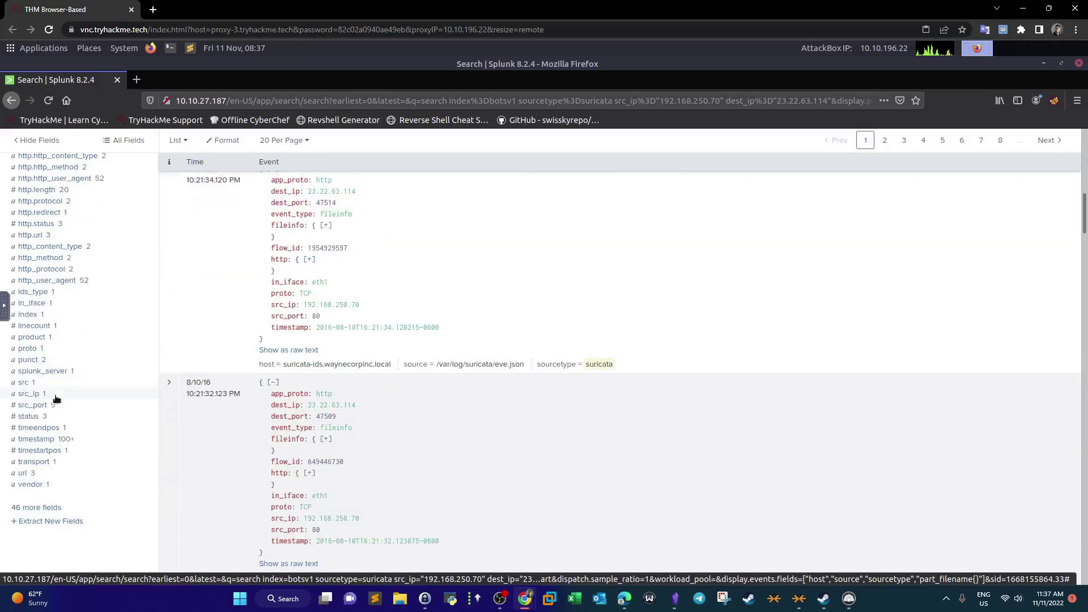
{"action": "scroll", "coordinate": [57, 400], "scroll_direction": "down", "scroll_amount": 2}
{"action": "left_click", "coordinate": [24, 411]}
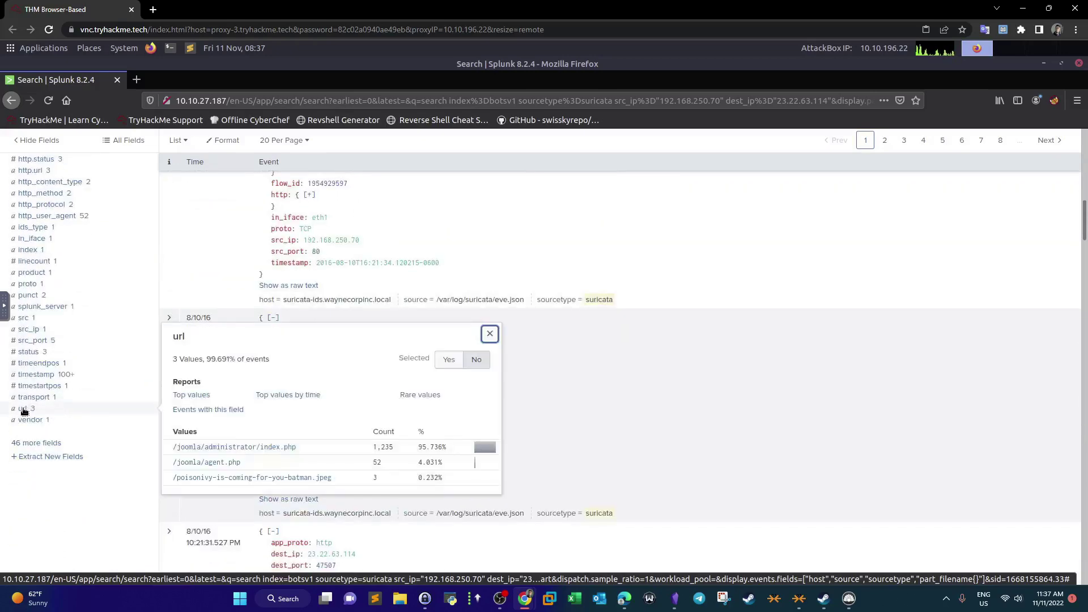
{"action": "left_click", "coordinate": [216, 480]}
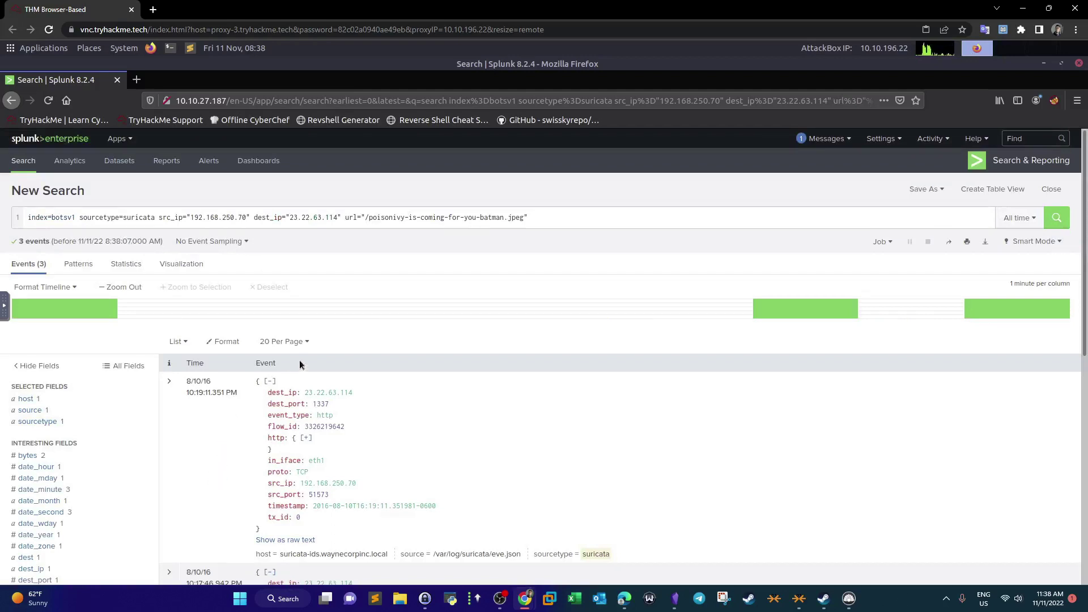
- Look through the matching JPEG request events, checking their source and destination IPs
{"action": "scroll", "coordinate": [300, 364], "scroll_direction": "down", "scroll_amount": 3}
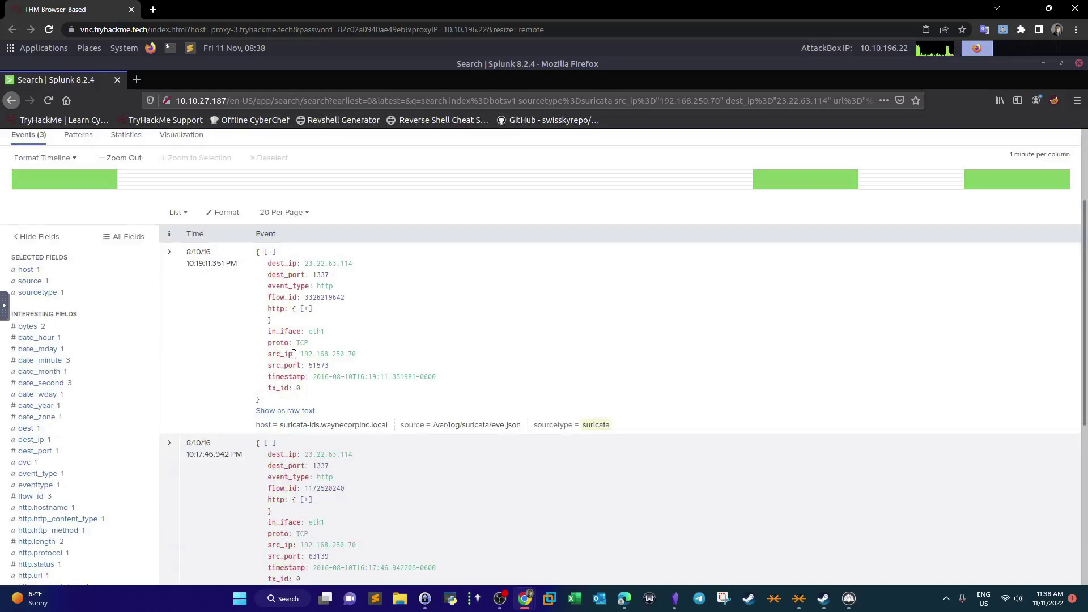
{"action": "scroll", "coordinate": [294, 354], "scroll_direction": "down", "scroll_amount": 3}
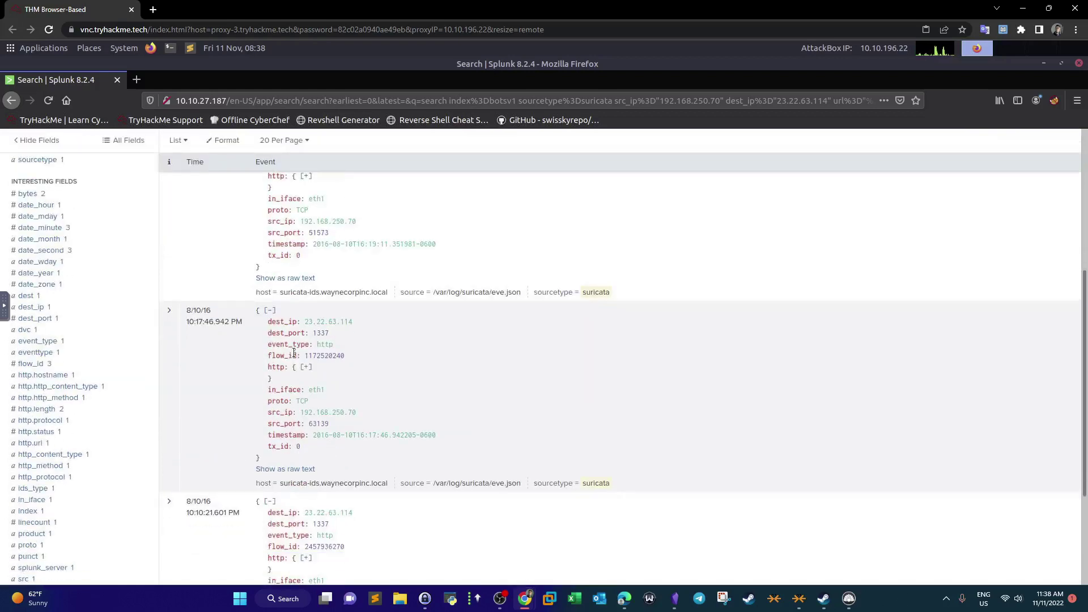
{"action": "left_click_drag", "start_coordinate": [356, 413], "coordinate": [302, 413]}
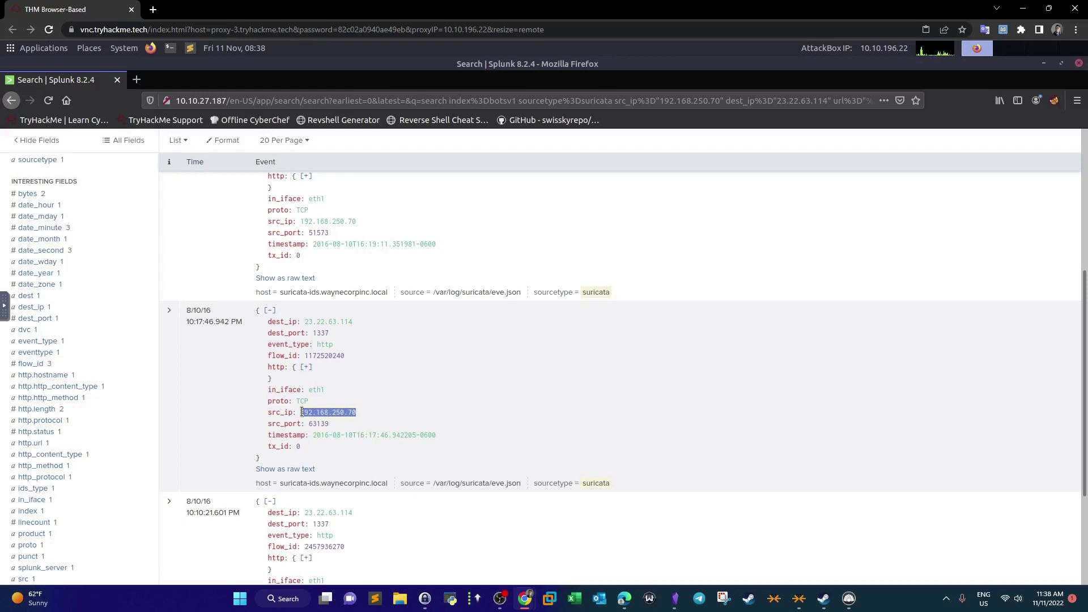
{"action": "left_click_drag", "start_coordinate": [360, 322], "coordinate": [304, 320]}
{"action": "scroll", "coordinate": [351, 363], "scroll_direction": "up", "scroll_amount": 2}
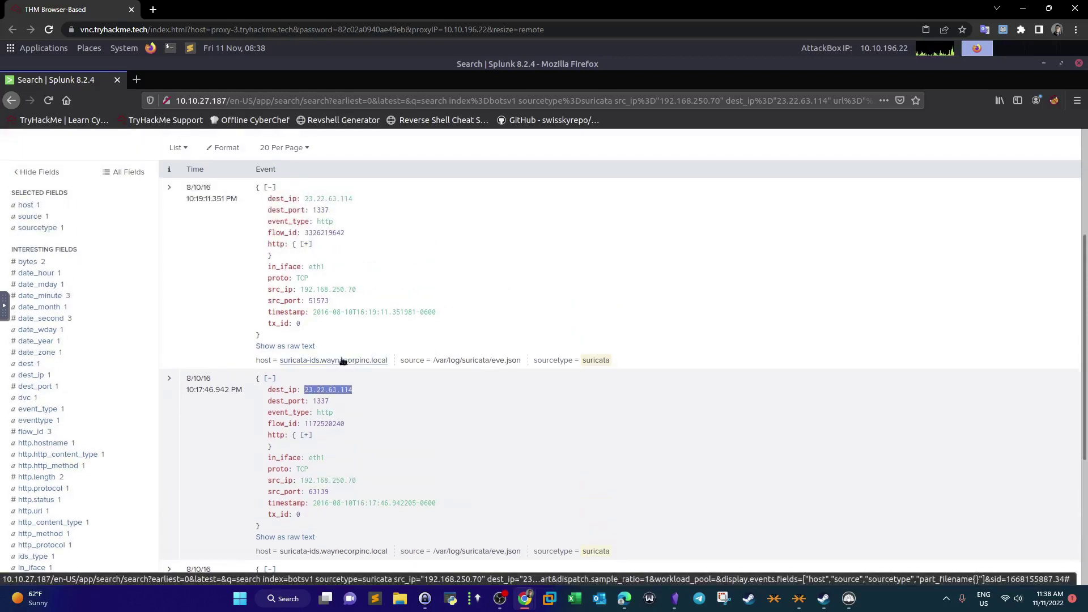
- Expand the 10:19:11.351 PM event and examine its destination host and IP fields
{"action": "left_click", "coordinate": [169, 189]}
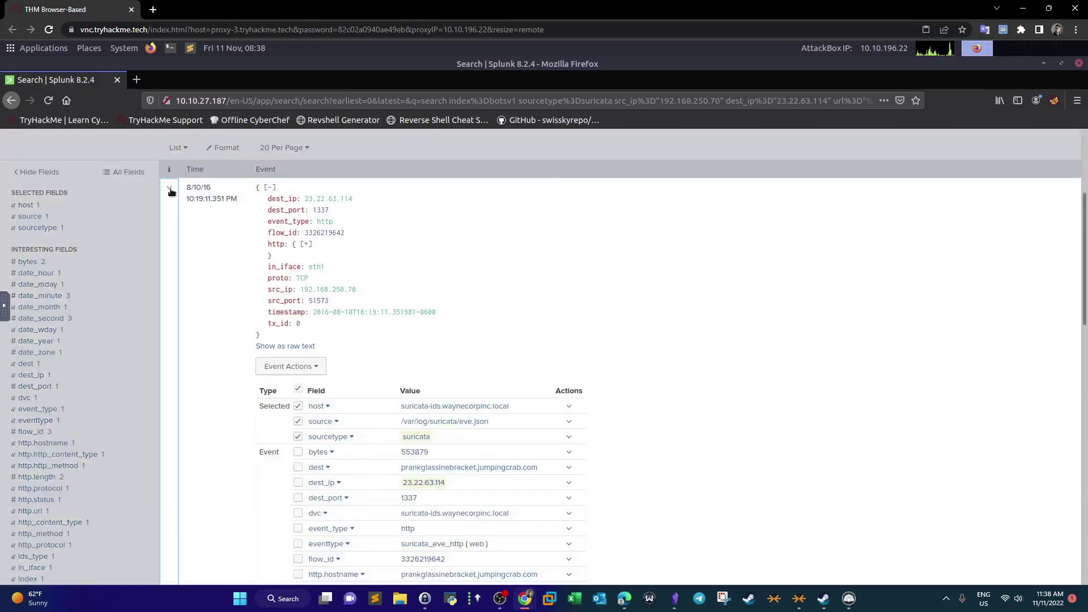
{"action": "scroll", "coordinate": [259, 395], "scroll_direction": "down", "scroll_amount": 1}
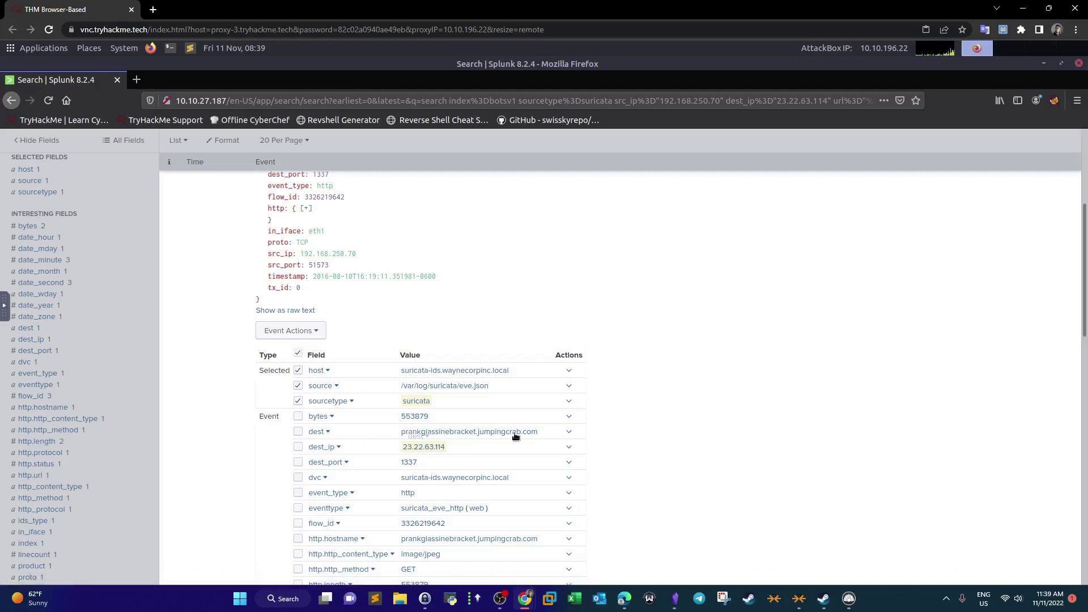
{"action": "left_click_drag", "start_coordinate": [446, 448], "coordinate": [404, 448]}
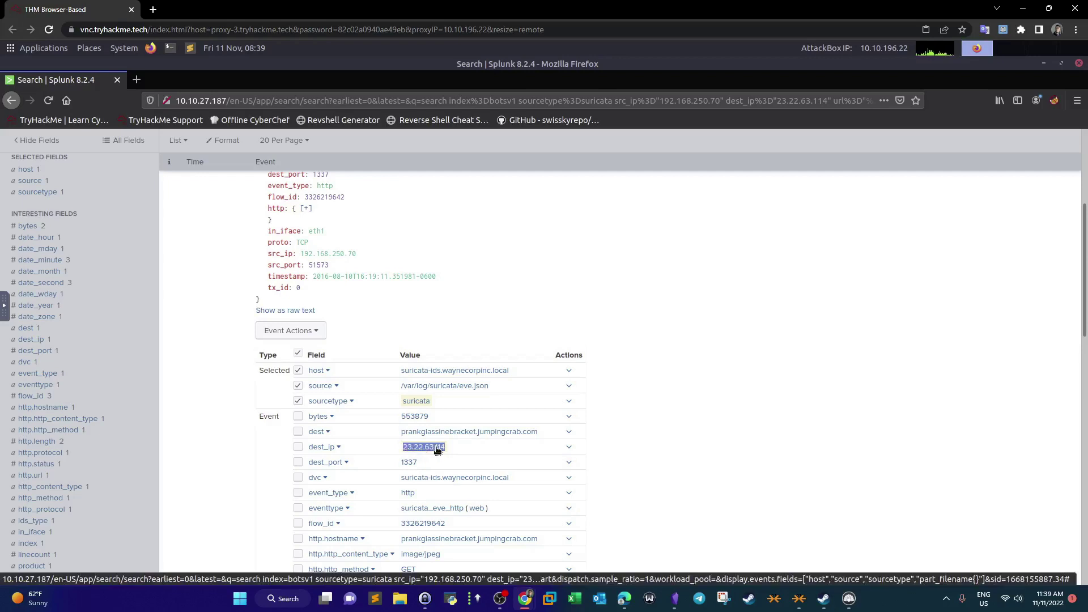
{"action": "left_click", "coordinate": [735, 447]}
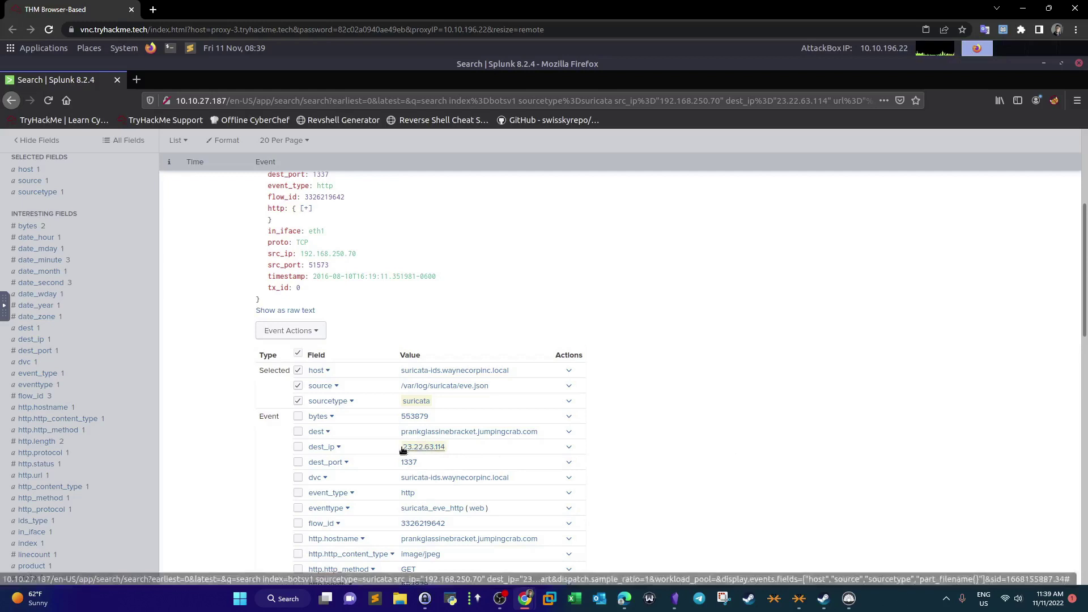
- Examine the source IP and http.url fields of the expanded 10:19:11.351 PM event and collapse it
{"action": "scroll", "coordinate": [357, 309], "scroll_direction": "up", "scroll_amount": 2}
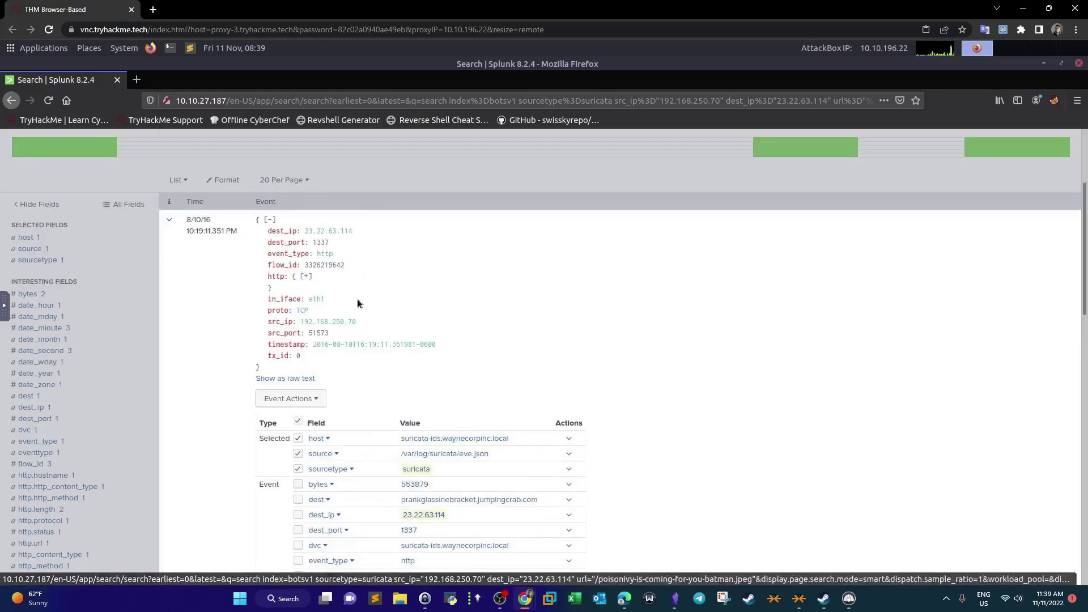
{"action": "left_click_drag", "start_coordinate": [356, 321], "coordinate": [304, 320]}
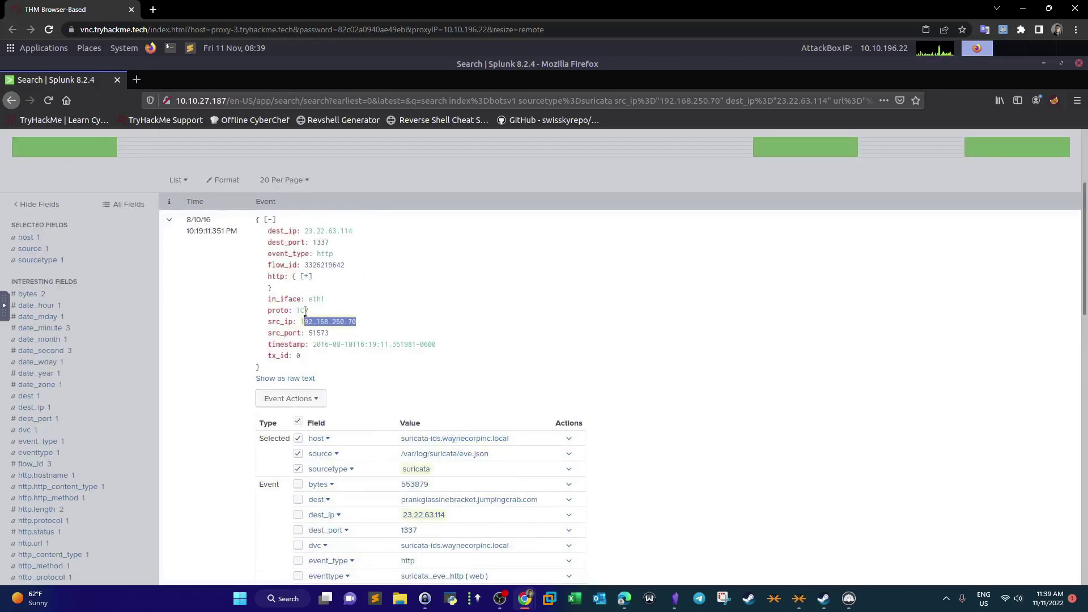
{"action": "scroll", "coordinate": [404, 370], "scroll_direction": "down", "scroll_amount": 3}
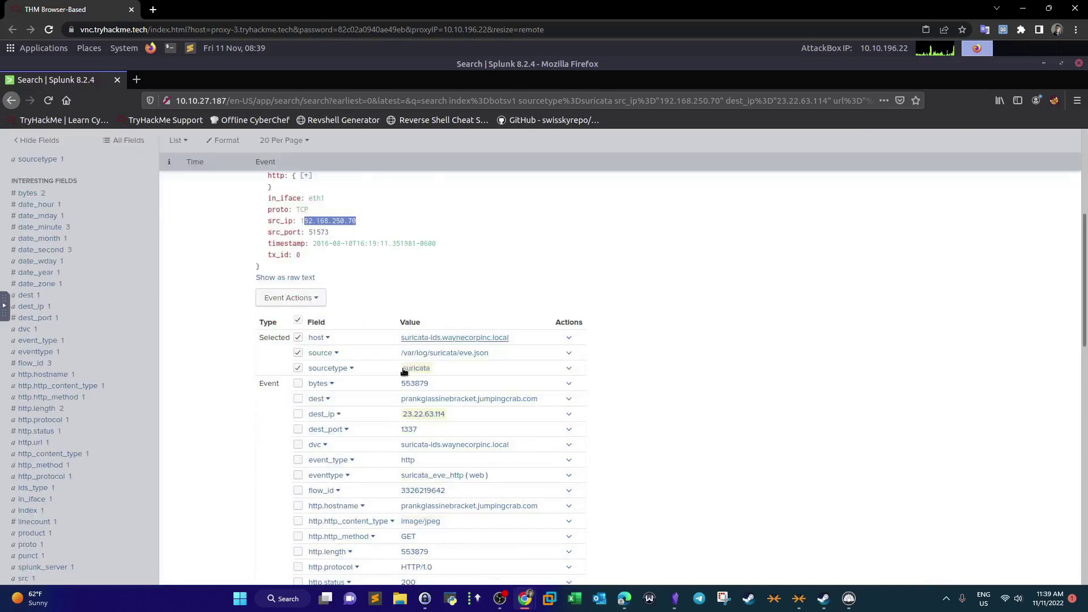
{"action": "scroll", "coordinate": [404, 370], "scroll_direction": "down", "scroll_amount": 3}
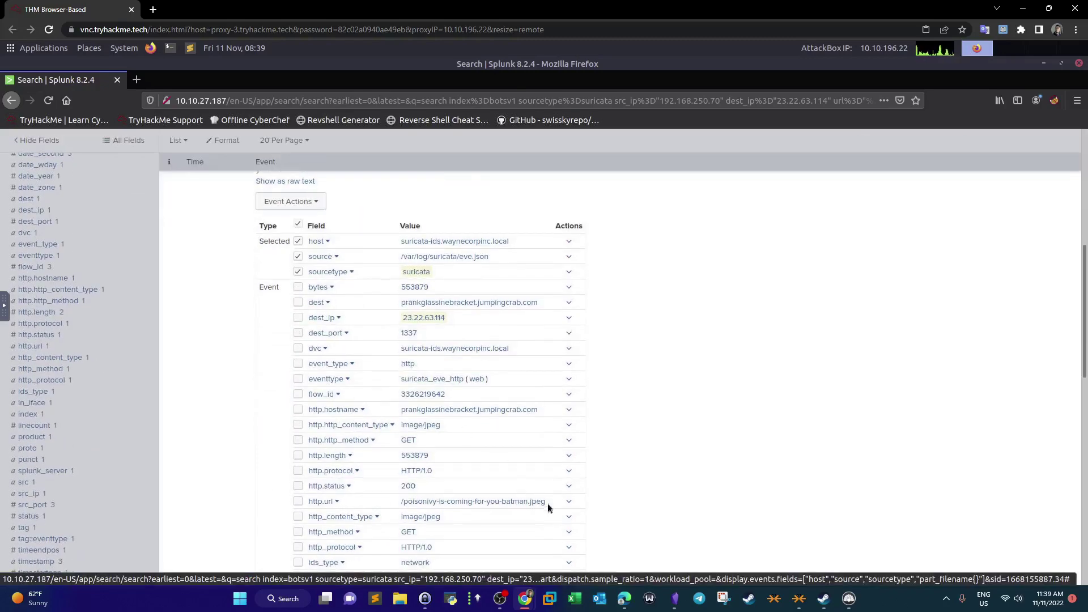
{"action": "left_click_drag", "start_coordinate": [550, 502], "coordinate": [401, 504]}
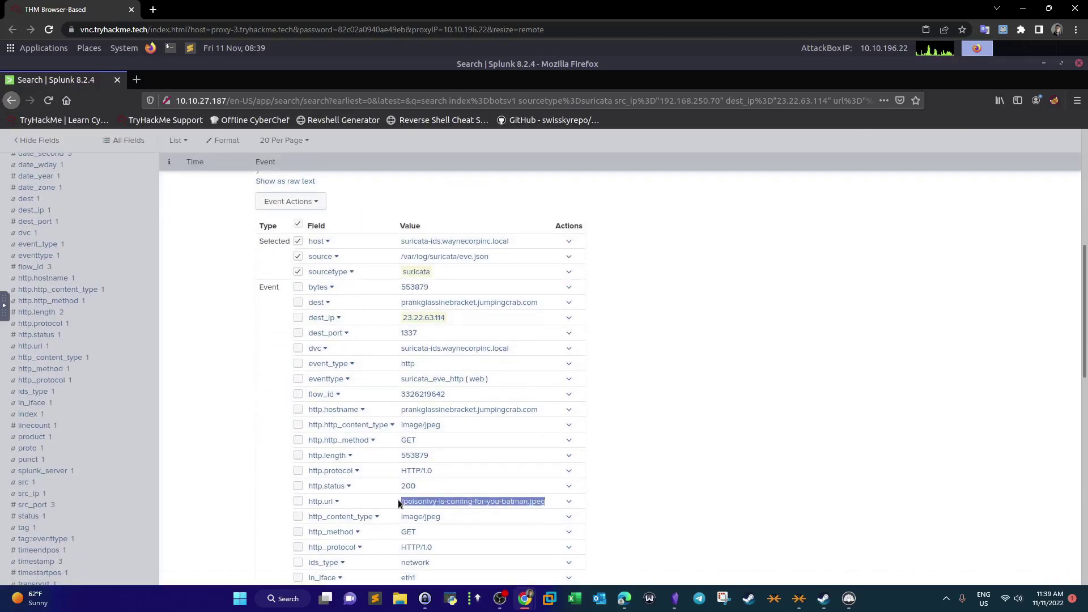
{"action": "scroll", "coordinate": [348, 457], "scroll_direction": "down", "scroll_amount": 3}
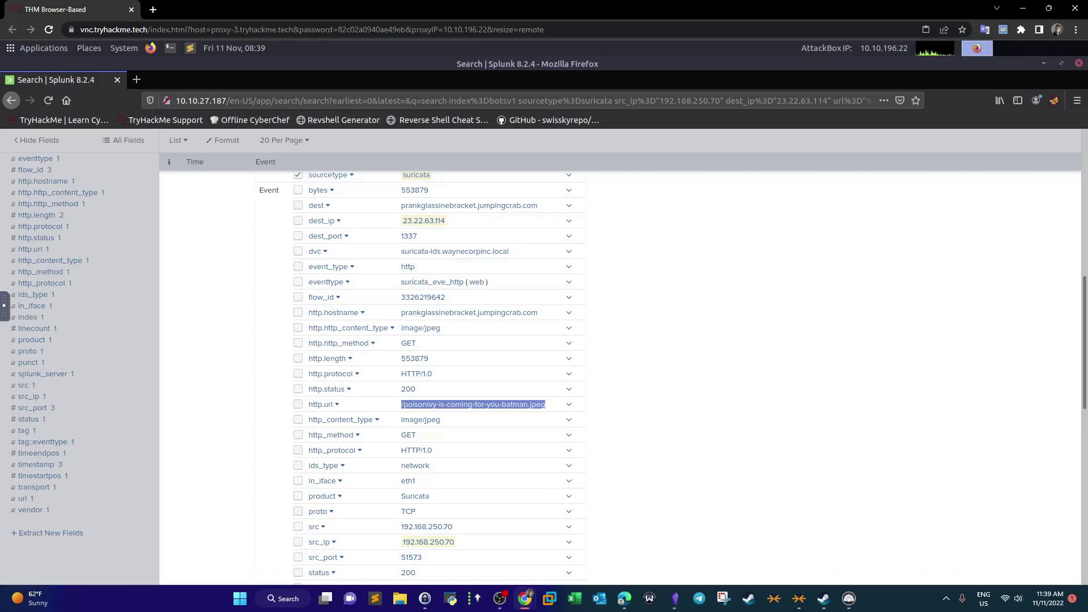
{"action": "scroll", "coordinate": [518, 491], "scroll_direction": "down", "scroll_amount": 5}
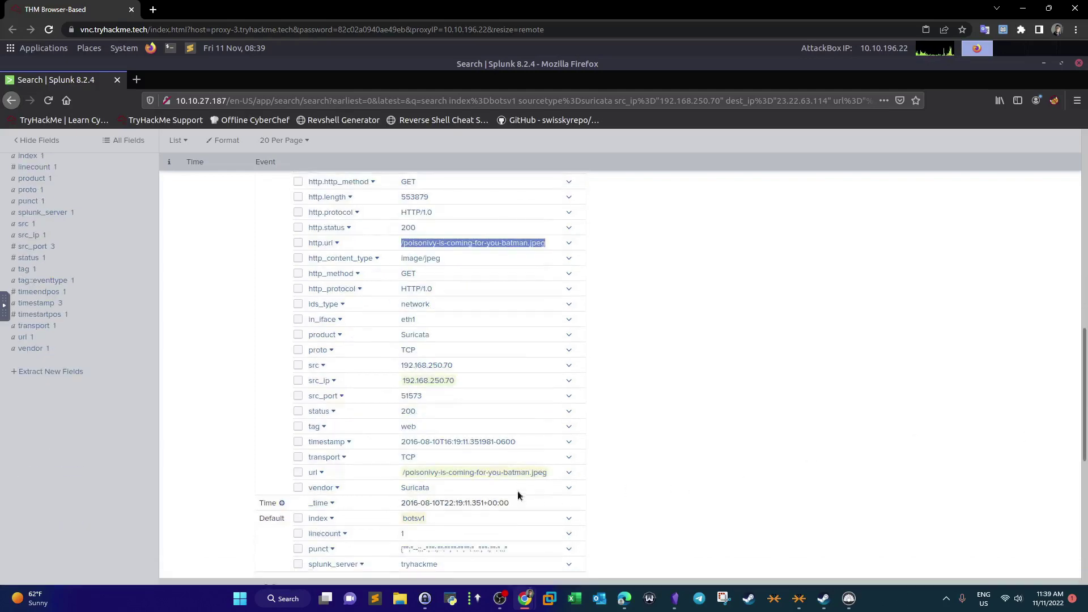
{"action": "scroll", "coordinate": [518, 491], "scroll_direction": "up", "scroll_amount": 10}
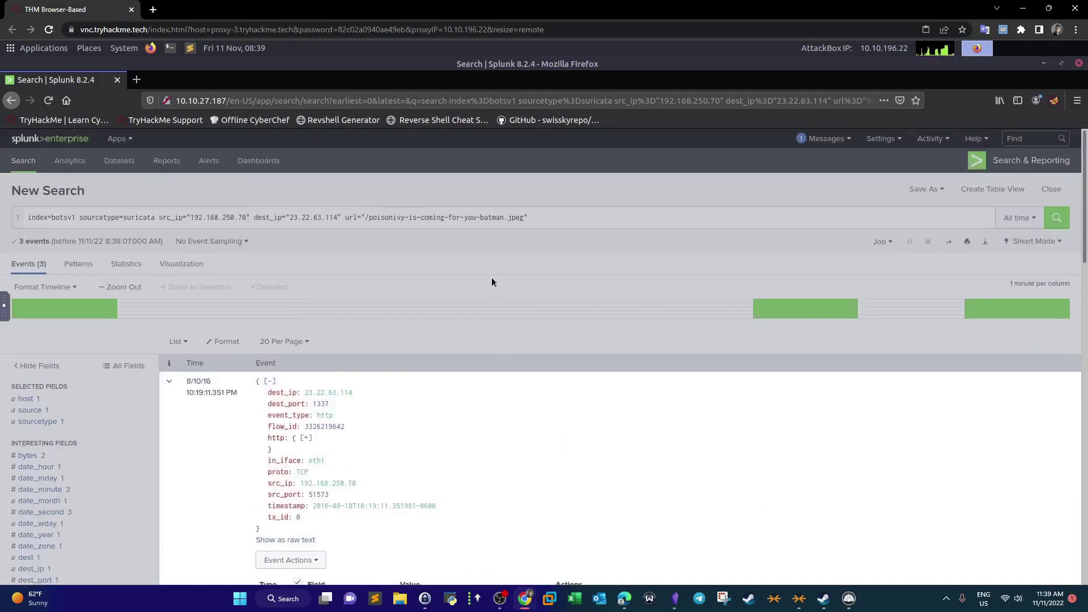
{"action": "left_click", "coordinate": [492, 282]}
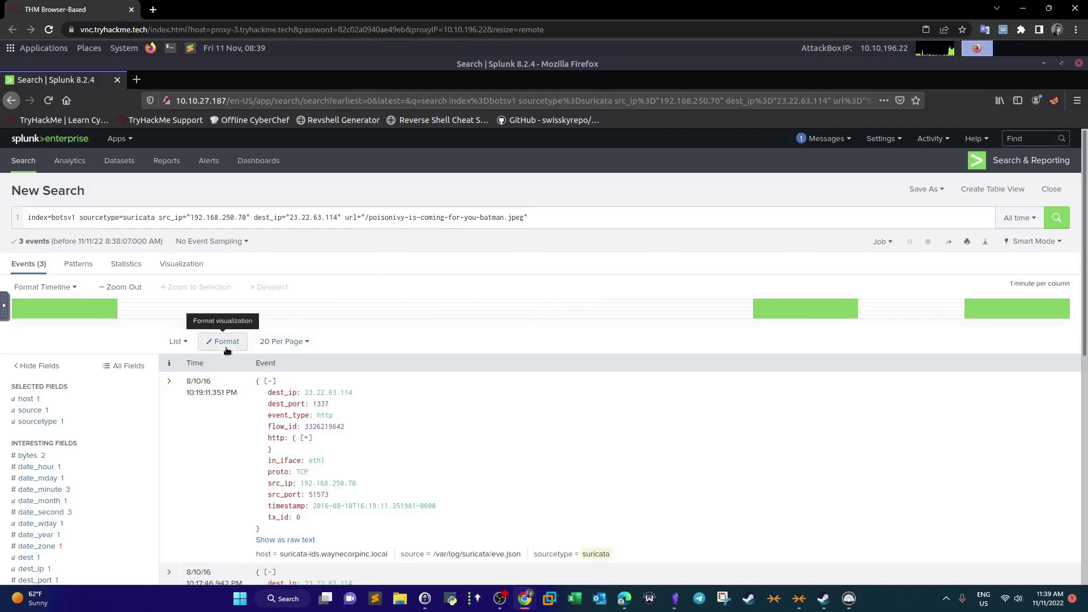
- Look through the matching events and their field list, and highlight the JPEG file name in the search query
{"action": "scroll", "coordinate": [665, 342], "scroll_direction": "down", "scroll_amount": 2}
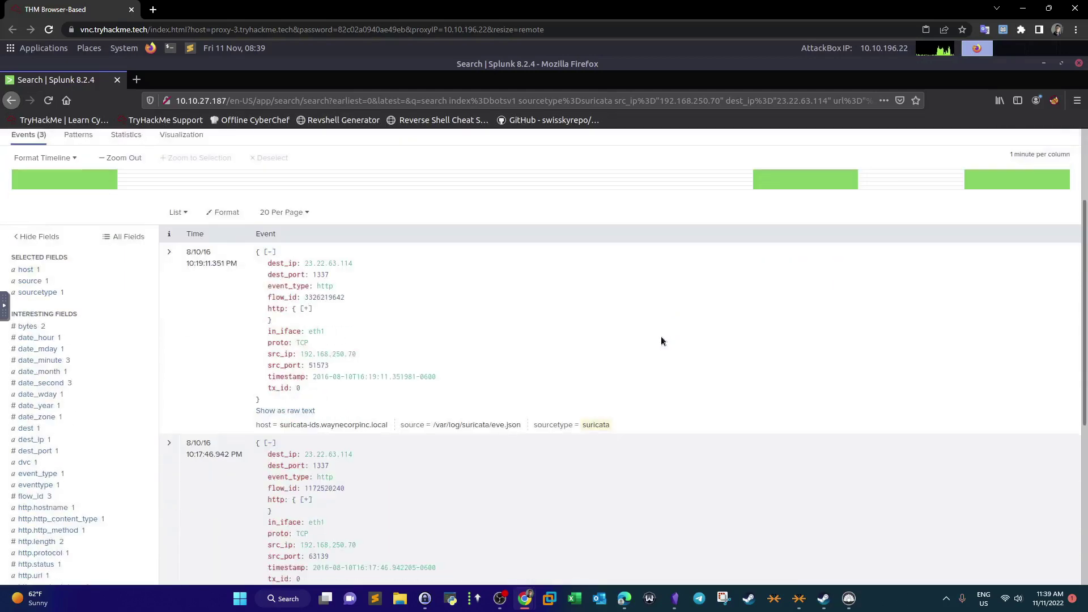
{"action": "scroll", "coordinate": [73, 344], "scroll_direction": "down", "scroll_amount": 2}
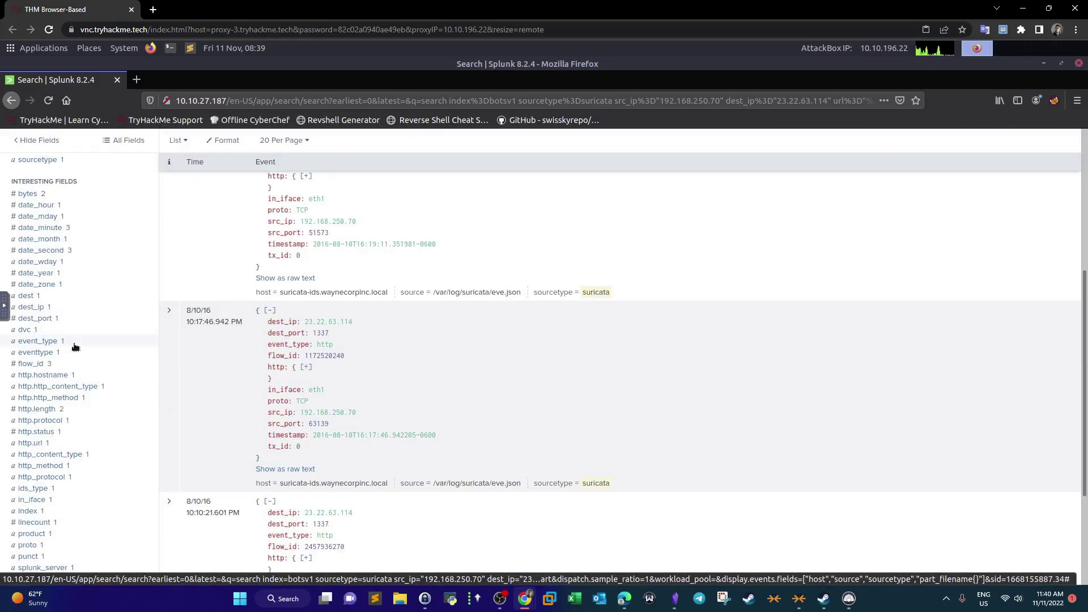
{"action": "scroll", "coordinate": [498, 357], "scroll_direction": "down", "scroll_amount": 2}
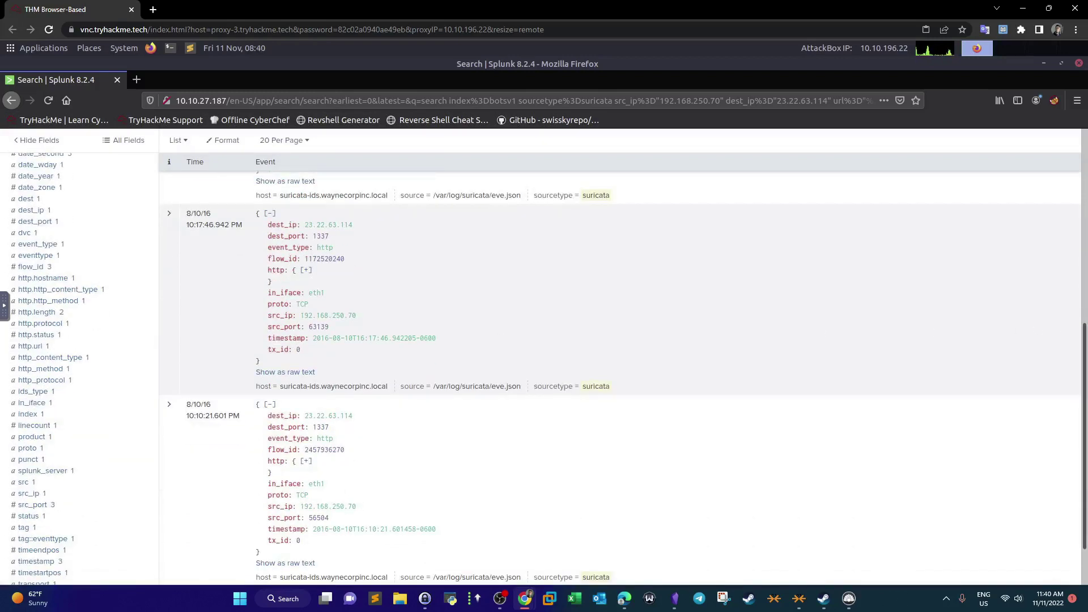
{"action": "scroll", "coordinate": [104, 316], "scroll_direction": "up", "scroll_amount": 4}
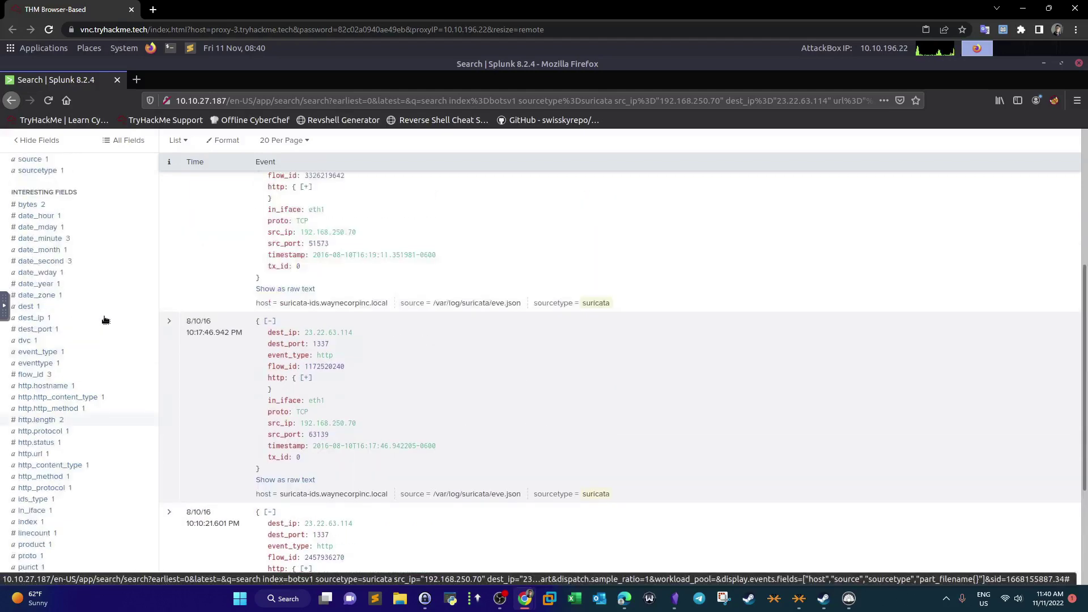
{"action": "scroll", "coordinate": [115, 315], "scroll_direction": "up", "scroll_amount": 2}
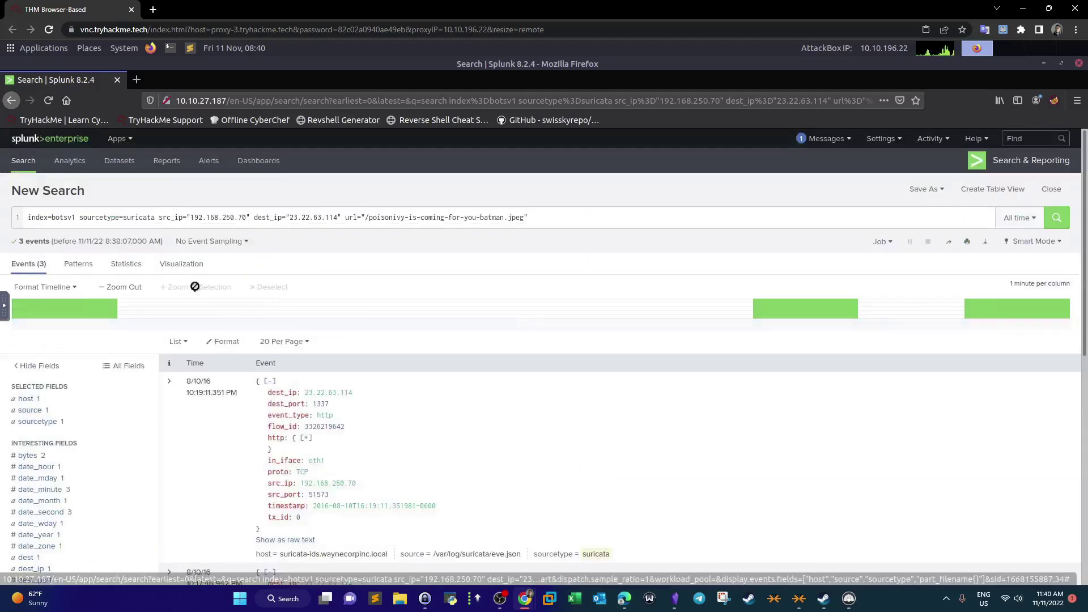
{"action": "left_click_drag", "start_coordinate": [369, 219], "coordinate": [534, 218]}
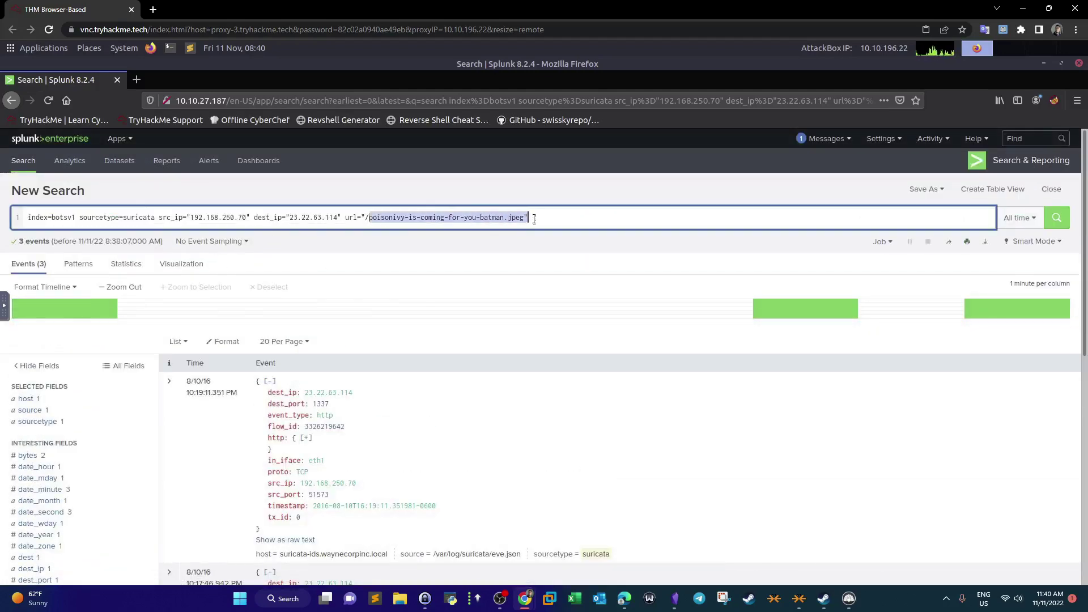
- Switch to the TryHackMe room page and read the questions about the defacement file and the Fortigate SQL injection rule
{"action": "key", "text": "alt+Tab"}
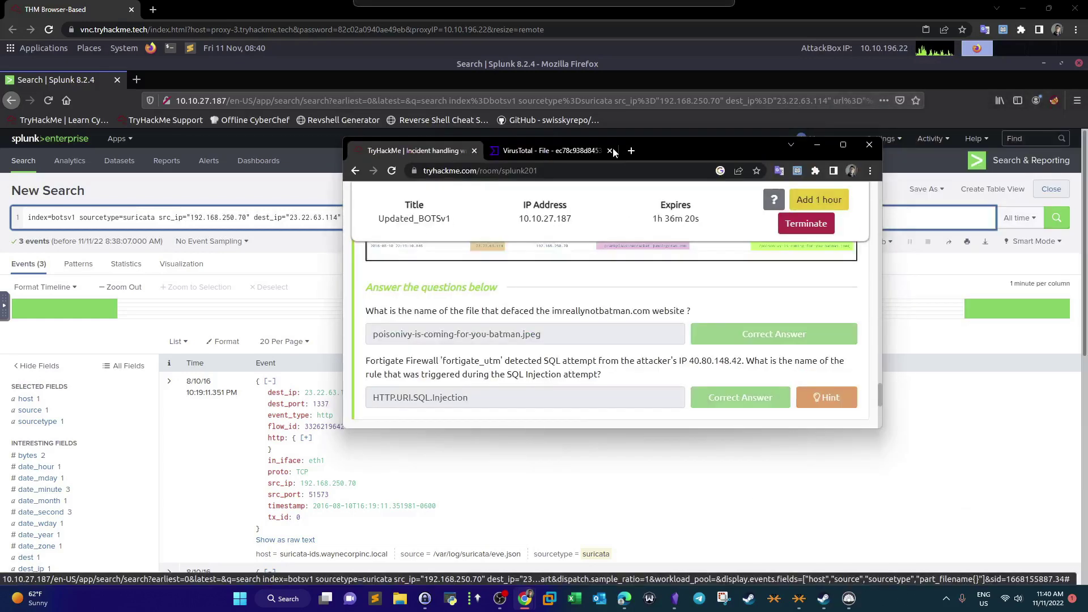
{"action": "double_click", "coordinate": [647, 147]}
{"action": "left_click_drag", "start_coordinate": [222, 233], "coordinate": [521, 235]}
{"action": "triple_click", "coordinate": [228, 262]}
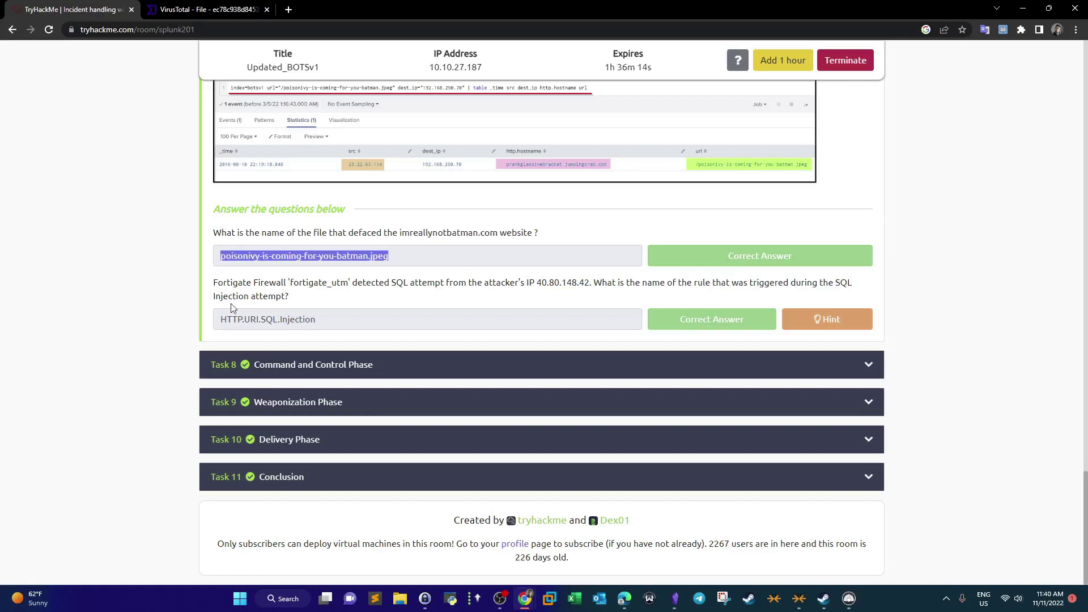
{"action": "double_click", "coordinate": [340, 285]}
{"action": "left_click", "coordinate": [394, 284]}
{"action": "left_click_drag", "start_coordinate": [394, 284], "coordinate": [573, 283]}
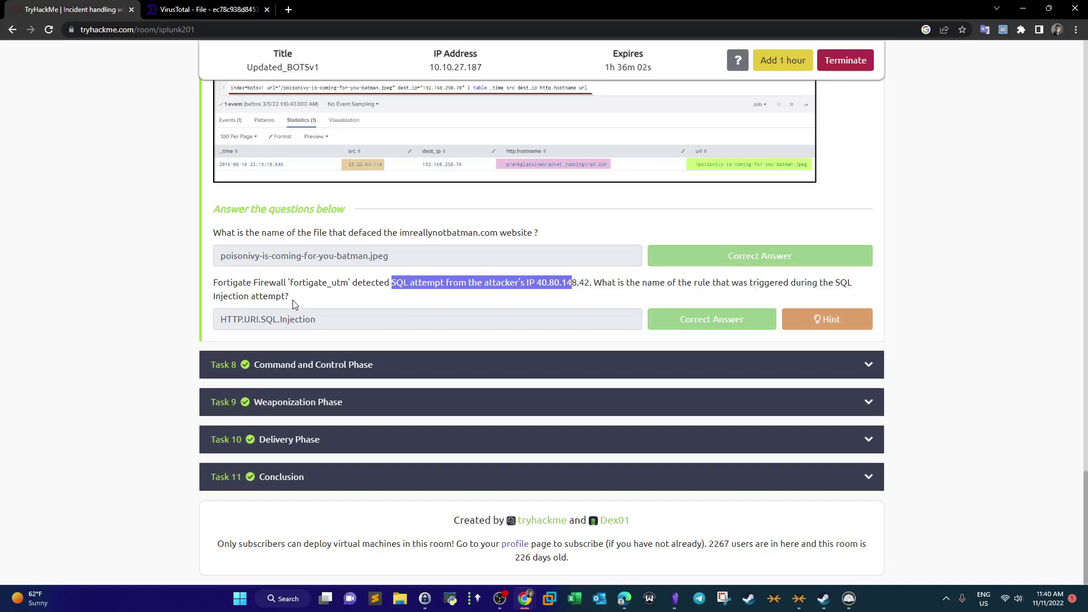
- Return to Splunk, strip the sourcetype, IP and URL filters from the query, and run the search with only index=botsv1
{"action": "left_click", "coordinate": [1023, 9]}
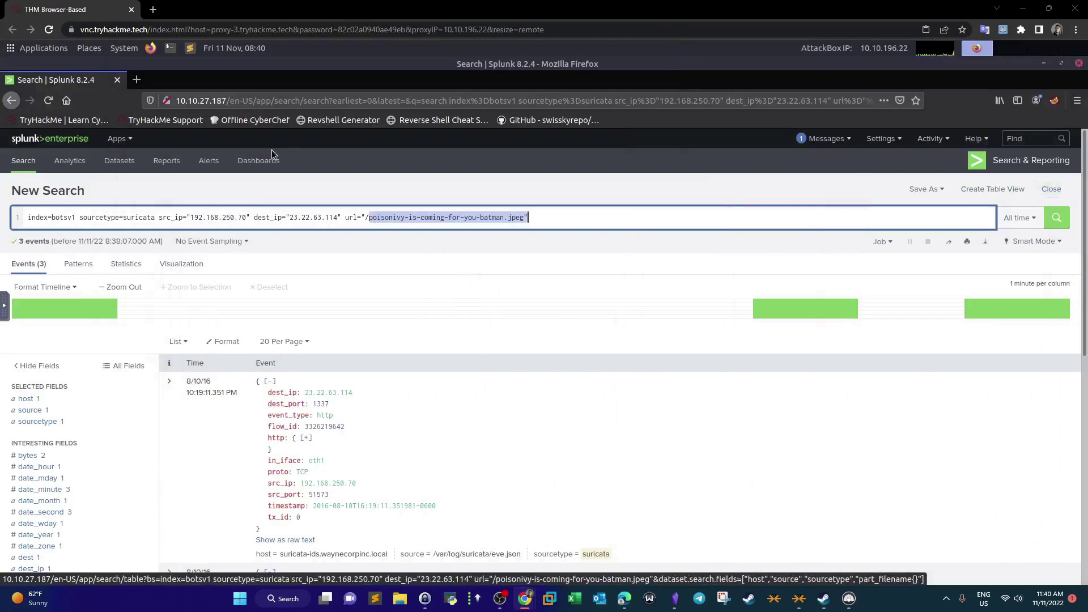
{"action": "left_click", "coordinate": [279, 217]}
{"action": "left_click_drag", "start_coordinate": [80, 217], "coordinate": [128, 217]}
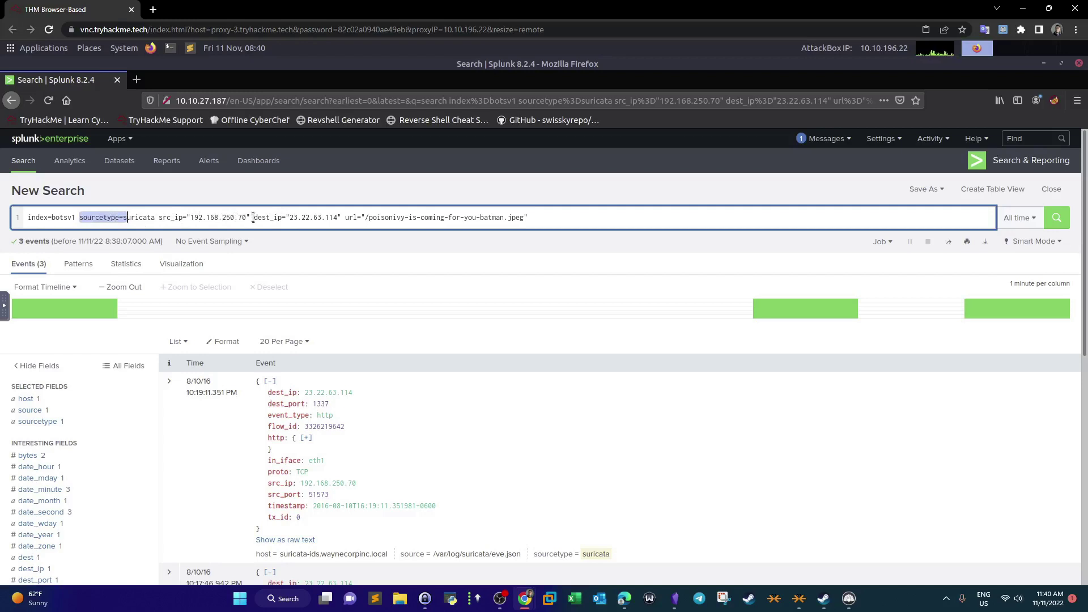
{"action": "left_click_drag", "start_coordinate": [254, 217], "coordinate": [571, 215]}
{"action": "key", "text": "BackSpace"}
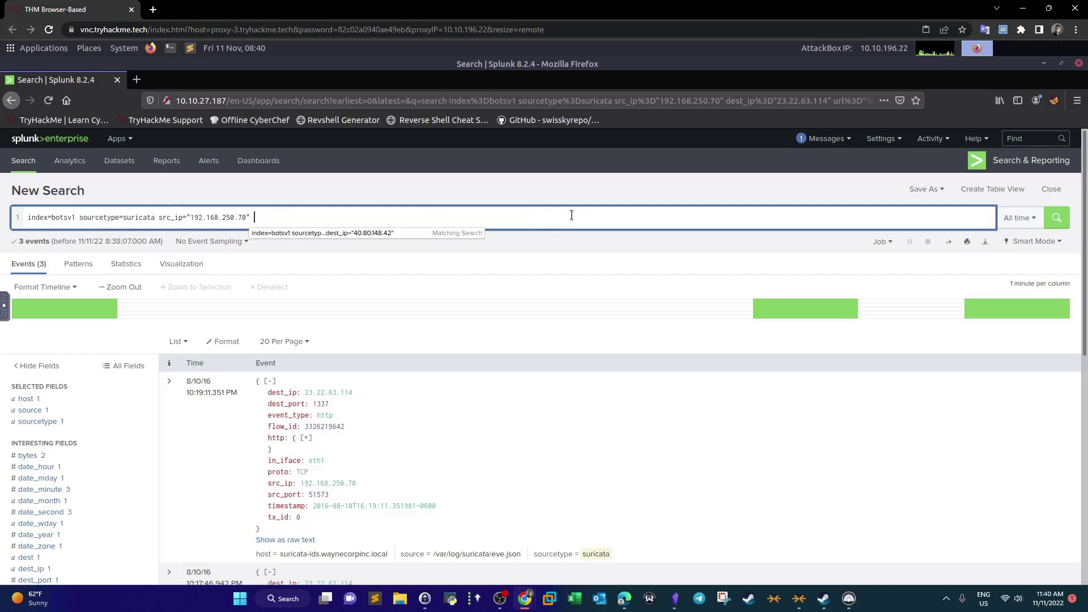
{"action": "left_click", "coordinate": [595, 245]}
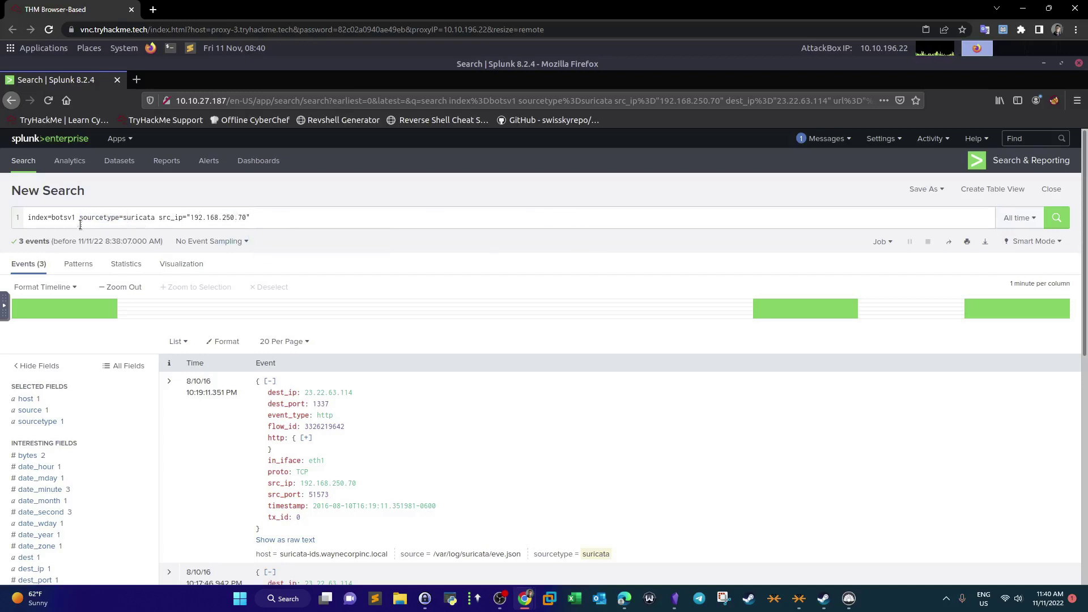
{"action": "left_click_drag", "start_coordinate": [80, 217], "coordinate": [284, 217]}
{"action": "key", "text": "BackSpace"}
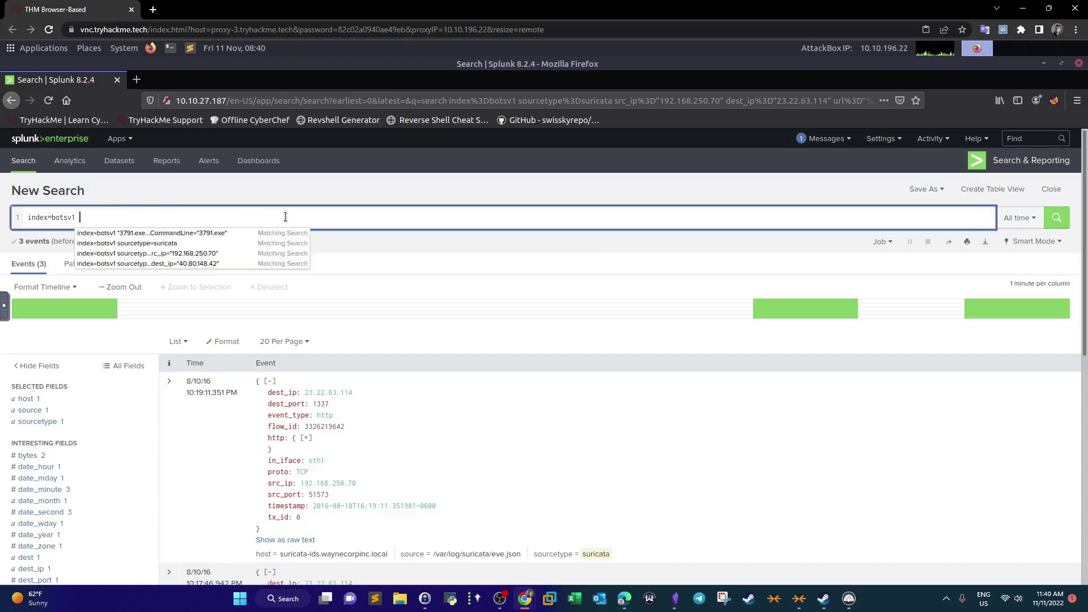
{"action": "key", "text": "Return"}
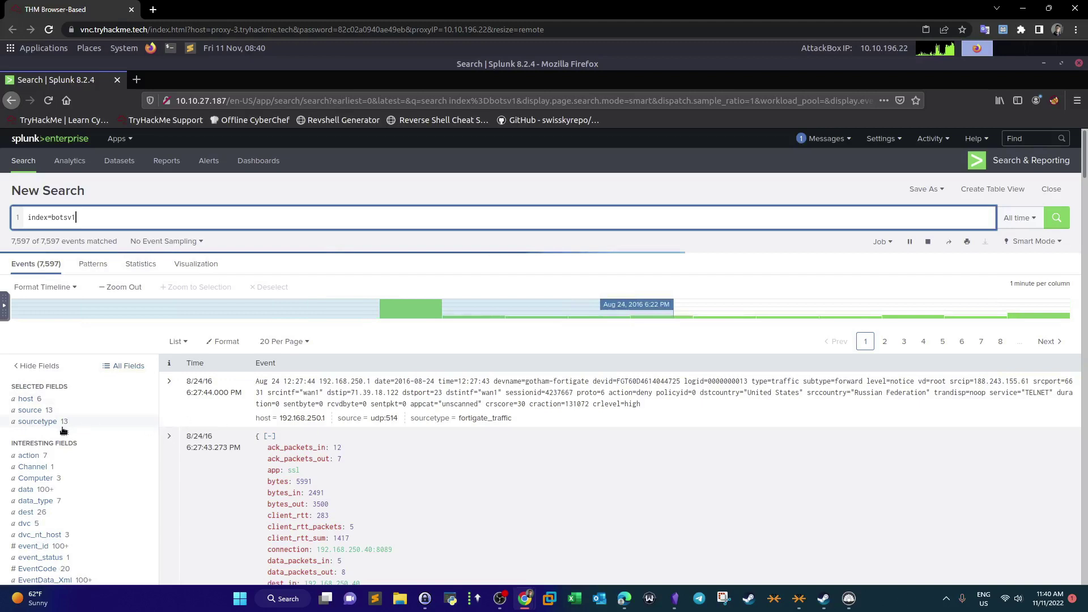
- Check the sourcetype field's values and run the search with sourcetype="fortigate_utm" added to the query
{"action": "left_click", "coordinate": [39, 422]}
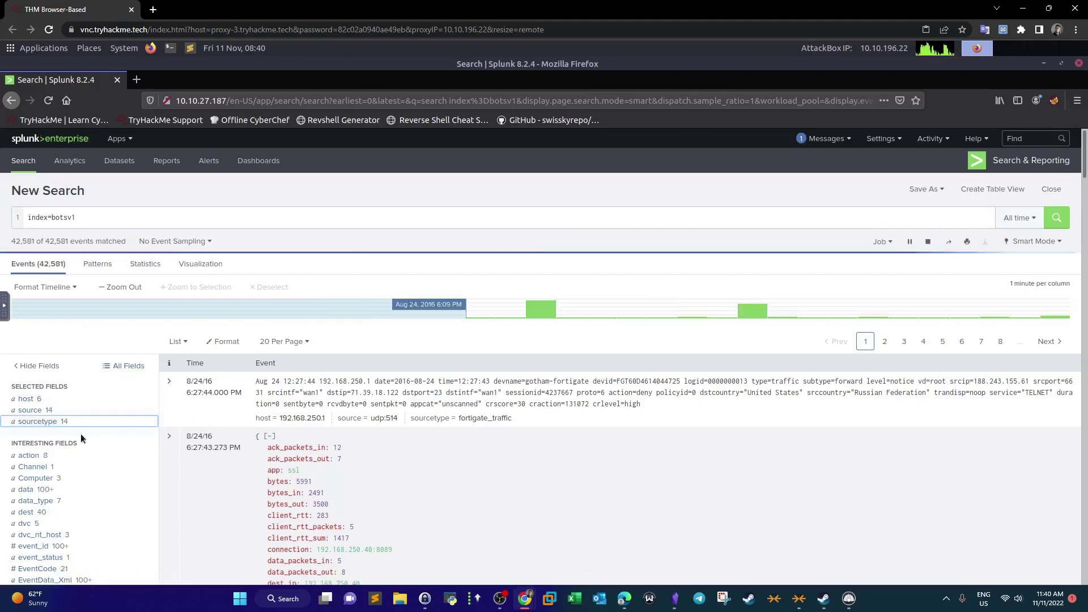
{"action": "left_click", "coordinate": [43, 422]}
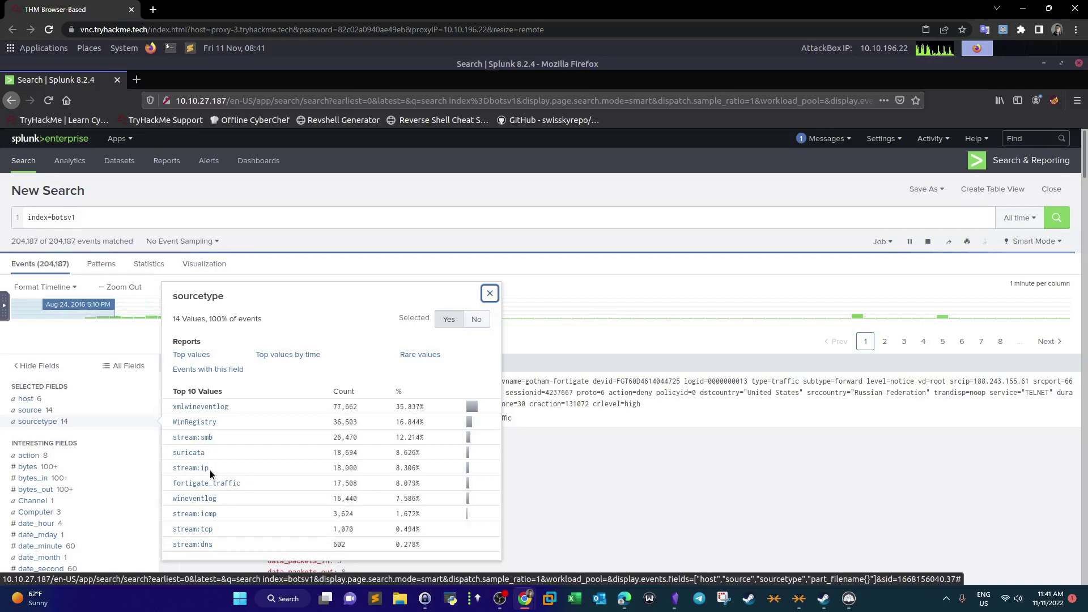
{"action": "left_click", "coordinate": [222, 218]}
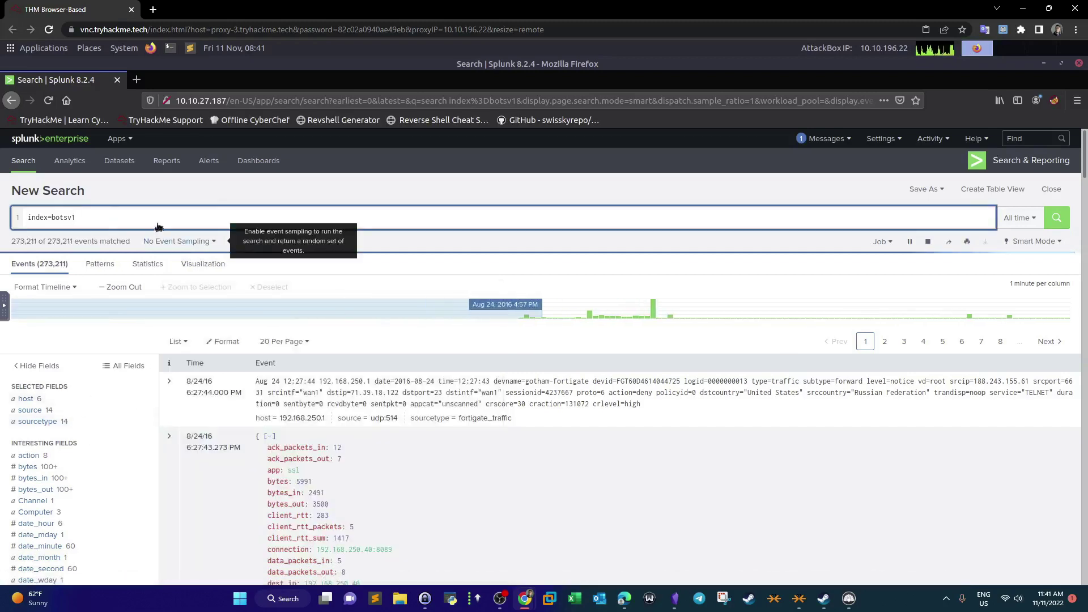
{"action": "type", "text": "sourcetype="}
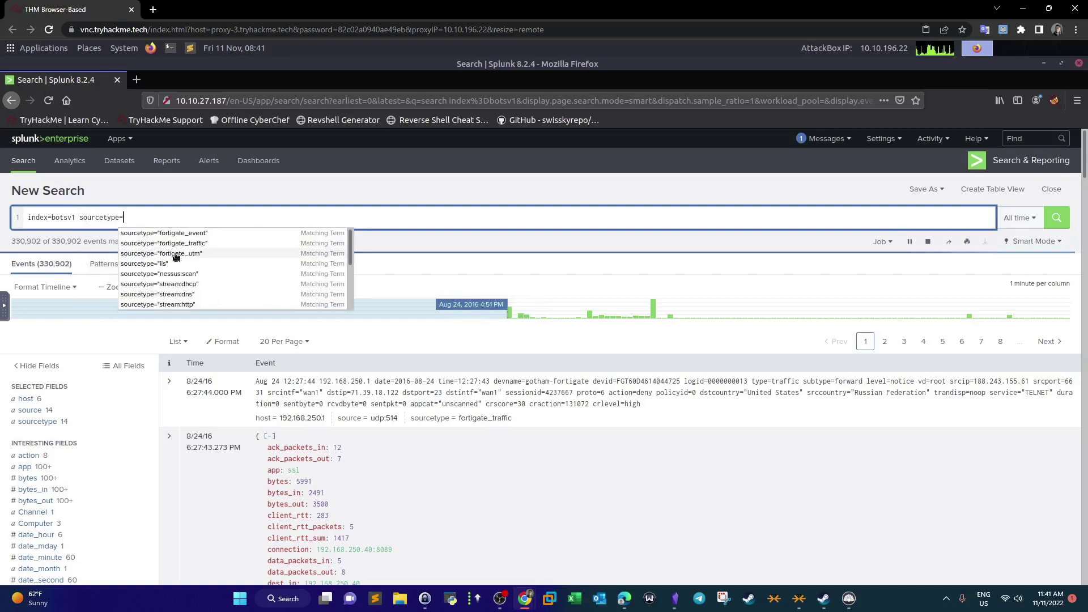
{"action": "left_click", "coordinate": [173, 254]}
{"action": "left_click", "coordinate": [1057, 218]}
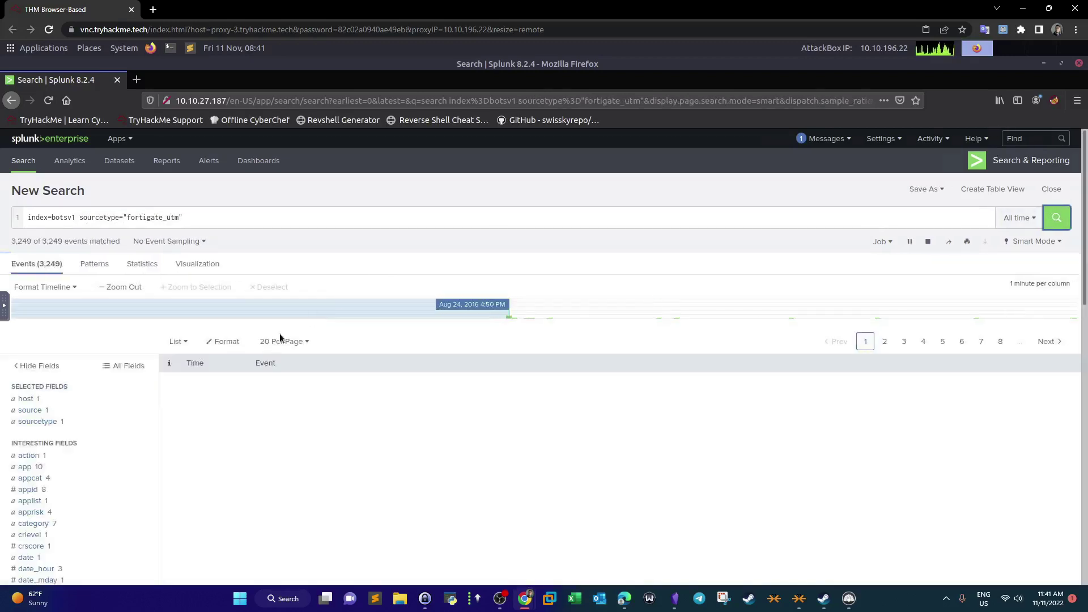
- Filter the Fortigate UTM events to the attacker's source IP 40.80.148.42 using the src_ip field's values
{"action": "scroll", "coordinate": [115, 407], "scroll_direction": "down", "scroll_amount": 2}
{"action": "scroll", "coordinate": [114, 407], "scroll_direction": "down", "scroll_amount": 3}
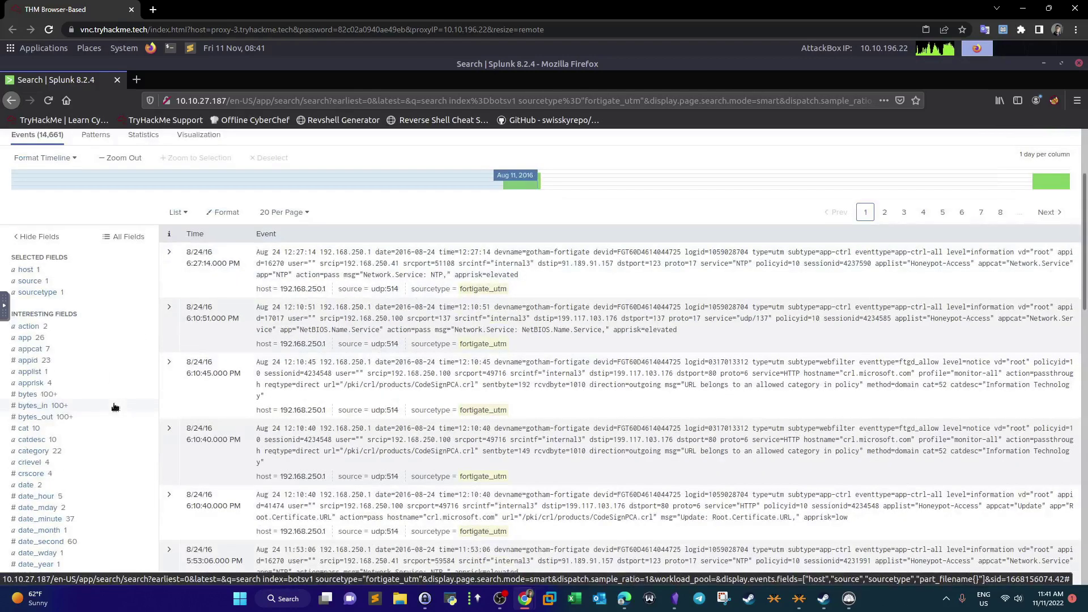
{"action": "scroll", "coordinate": [115, 407], "scroll_direction": "down", "scroll_amount": 2}
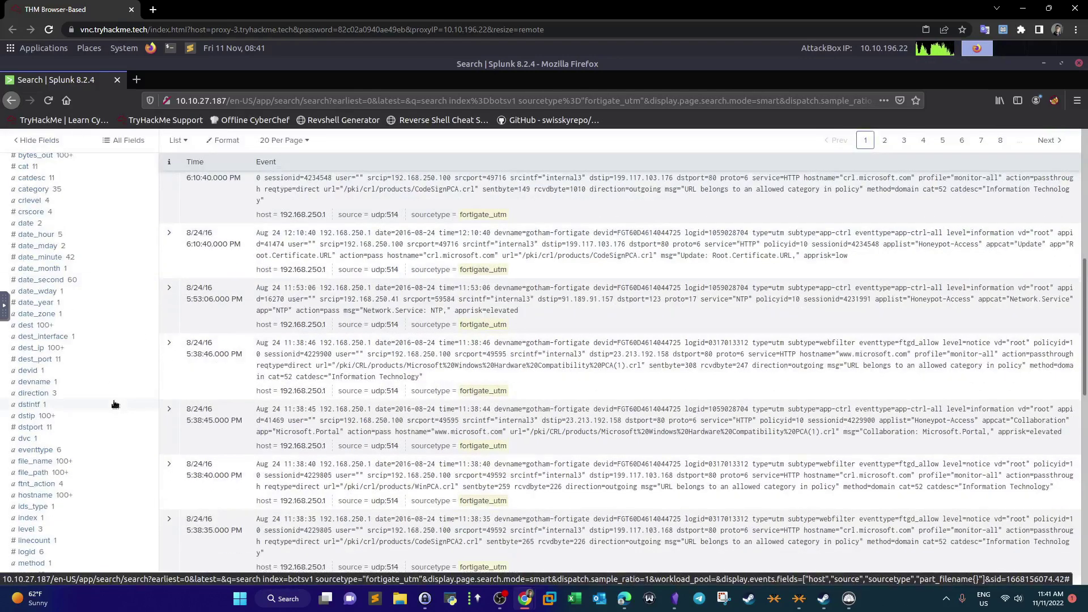
{"action": "scroll", "coordinate": [114, 404], "scroll_direction": "down", "scroll_amount": 2}
{"action": "scroll", "coordinate": [114, 403], "scroll_direction": "down", "scroll_amount": 3}
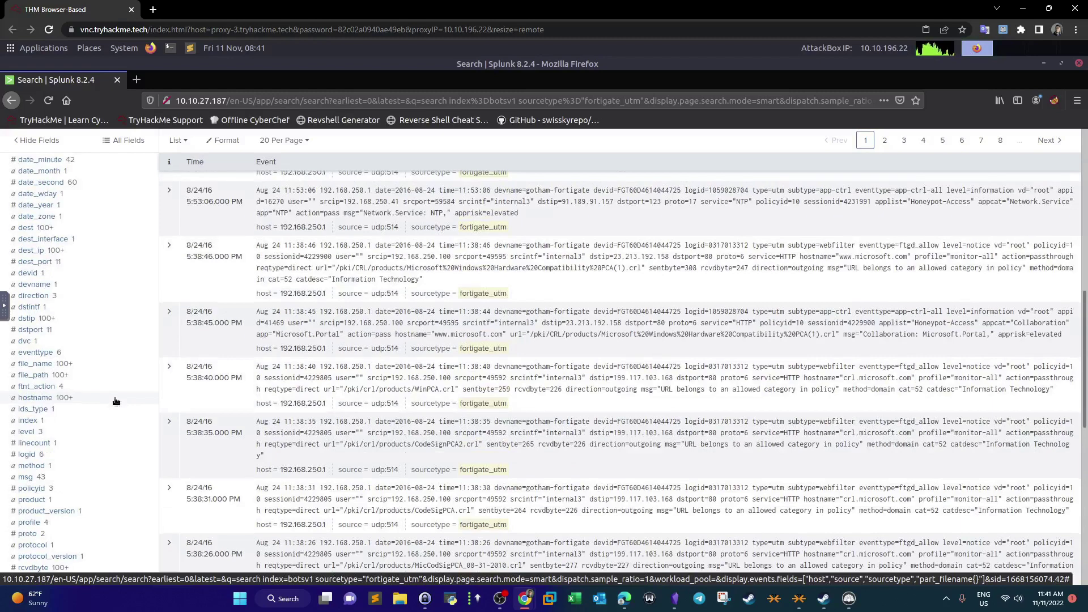
{"action": "left_click", "coordinate": [31, 544]}
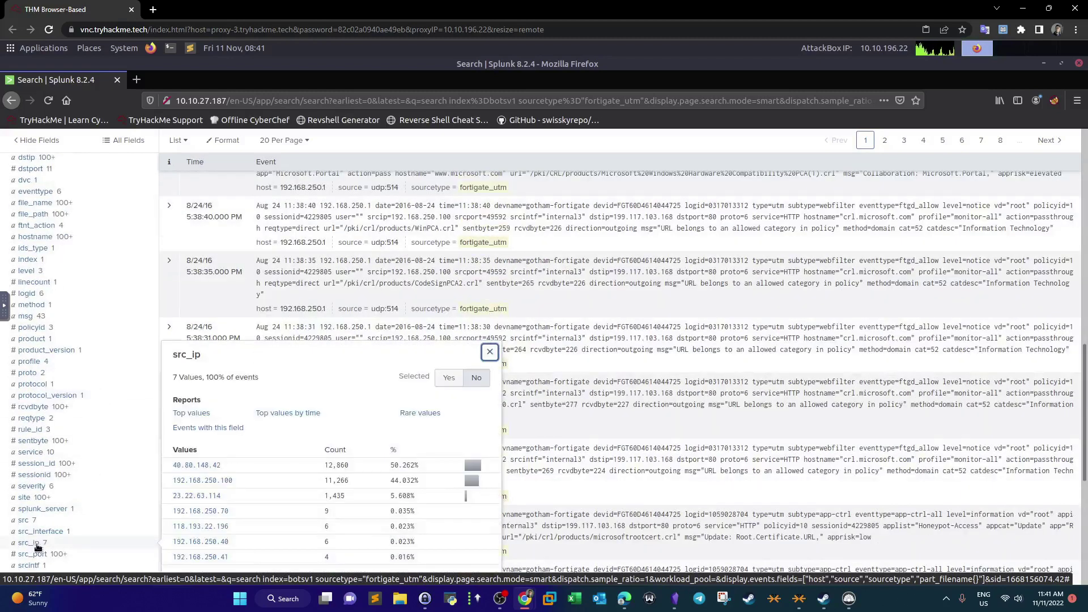
{"action": "left_click", "coordinate": [196, 466]}
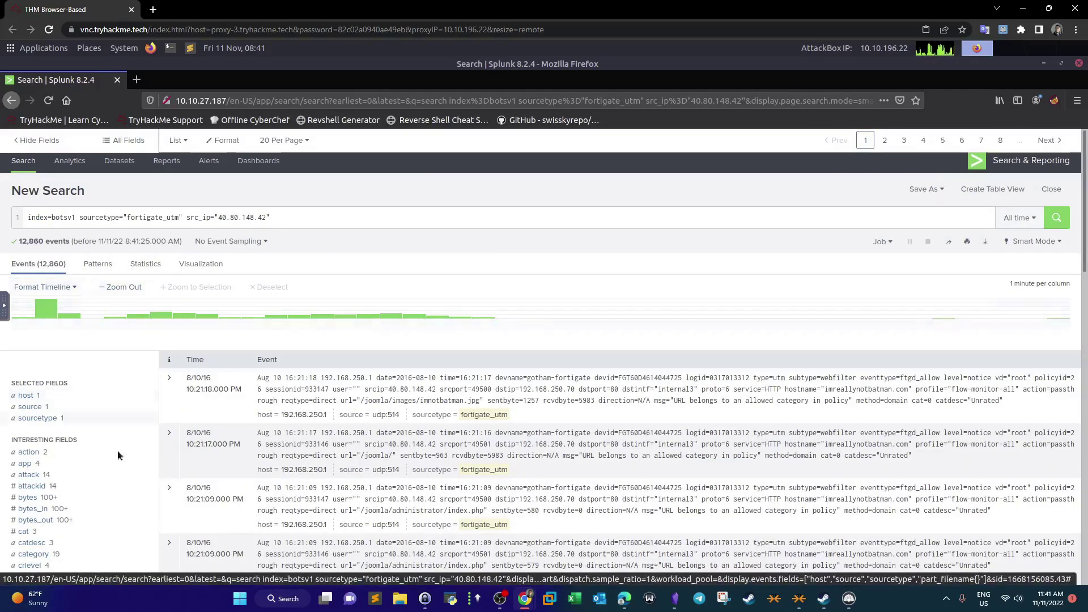
{"action": "scroll", "coordinate": [119, 455], "scroll_direction": "down", "scroll_amount": 1}
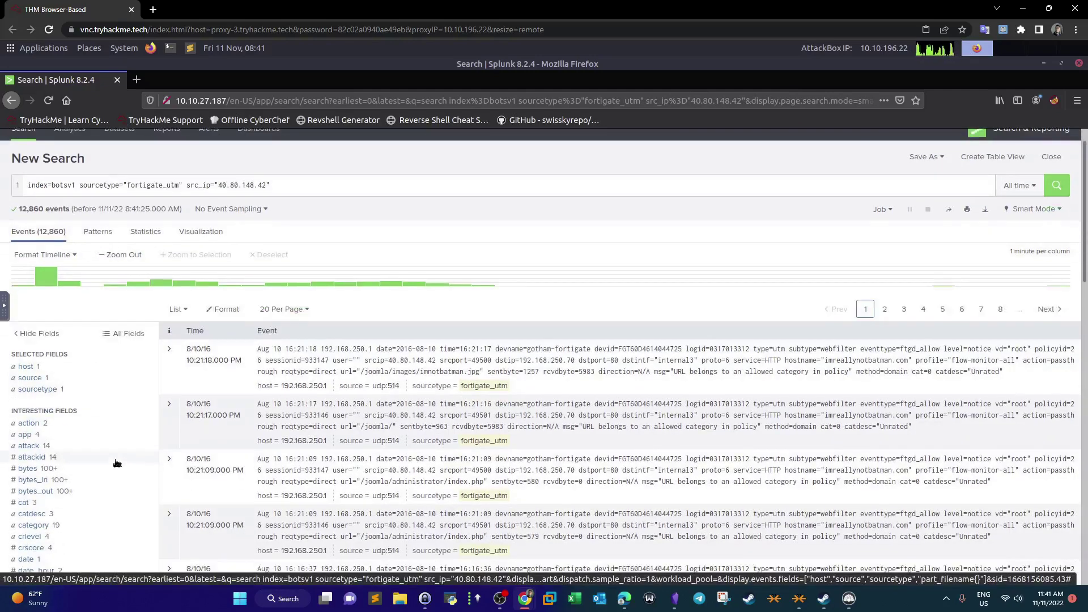
- Filter the Fortigate events to the HTTP.URI.SQL.Injection value of the attack field and highlight that rule name in the query
{"action": "left_click", "coordinate": [28, 447]}
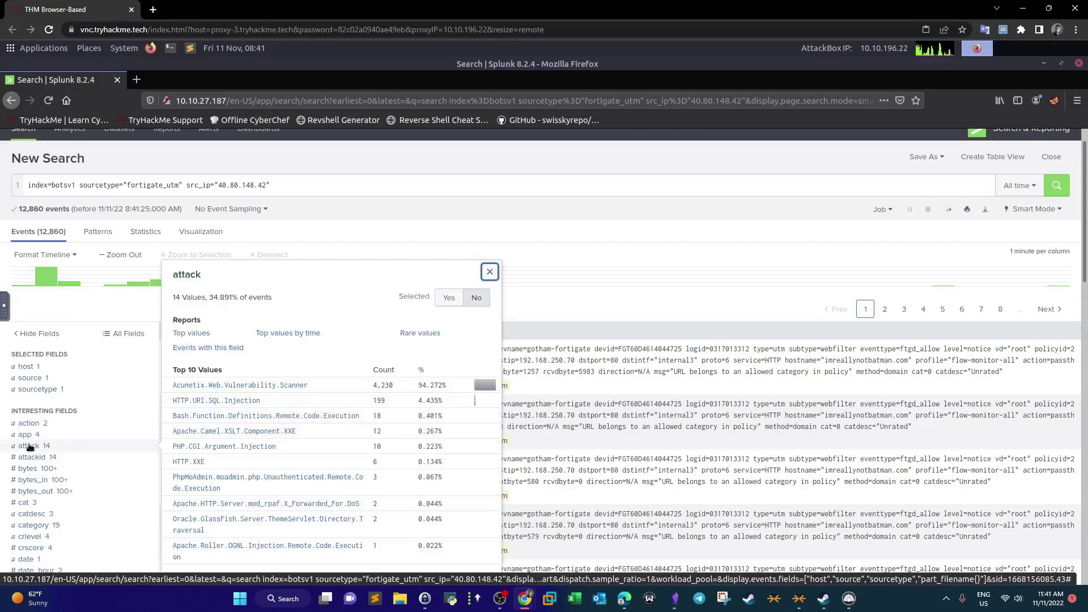
{"action": "left_click", "coordinate": [209, 402]}
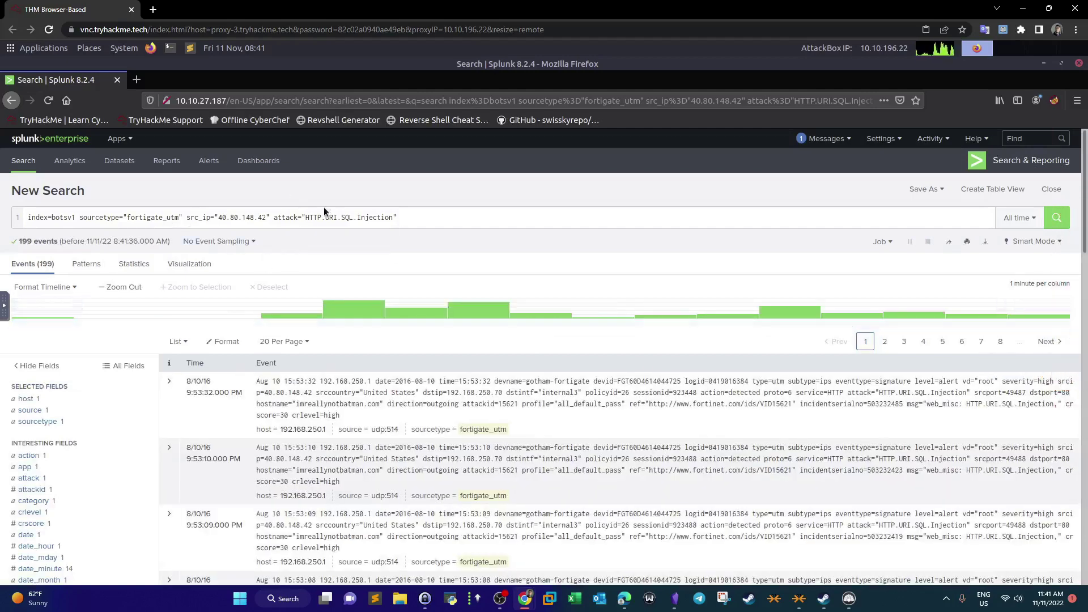
{"action": "left_click_drag", "start_coordinate": [305, 216], "coordinate": [412, 218]}
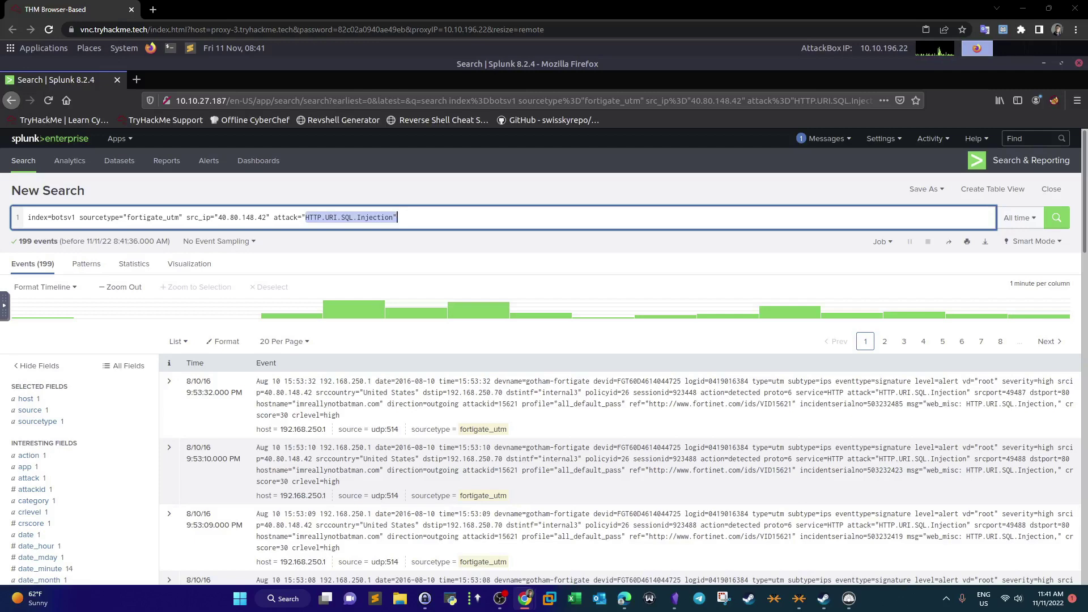
- Switch to the TryHackMe room page and read the Command and Control question about the attack's fully qualified domain name and its answer
{"action": "key", "text": "alt+Tab"}
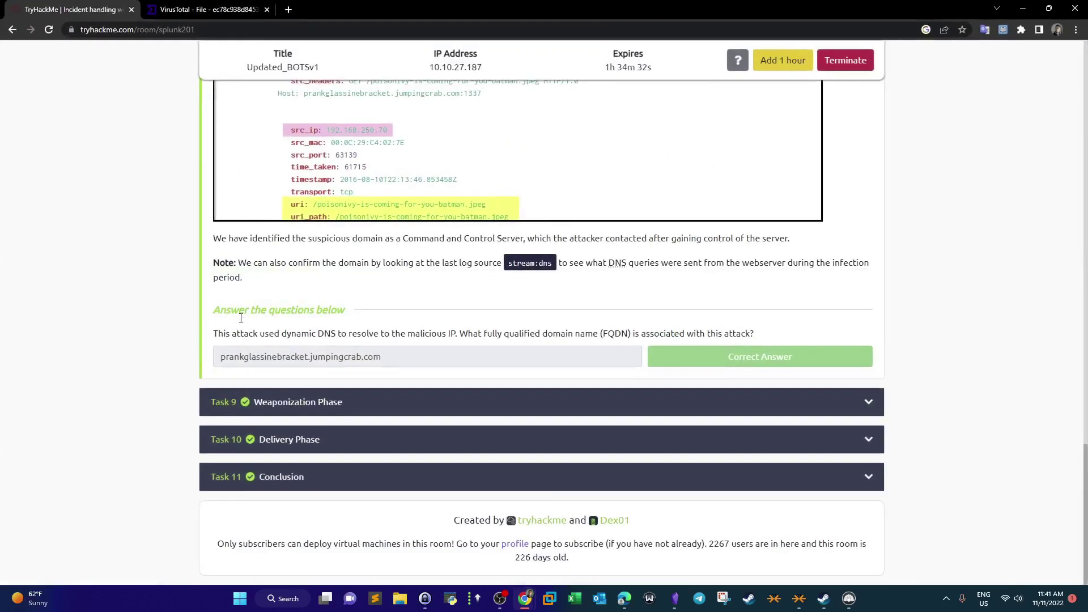
{"action": "left_click_drag", "start_coordinate": [220, 338], "coordinate": [379, 343]}
{"action": "left_click_drag", "start_coordinate": [459, 339], "coordinate": [711, 333]}
{"action": "triple_click", "coordinate": [417, 362]}
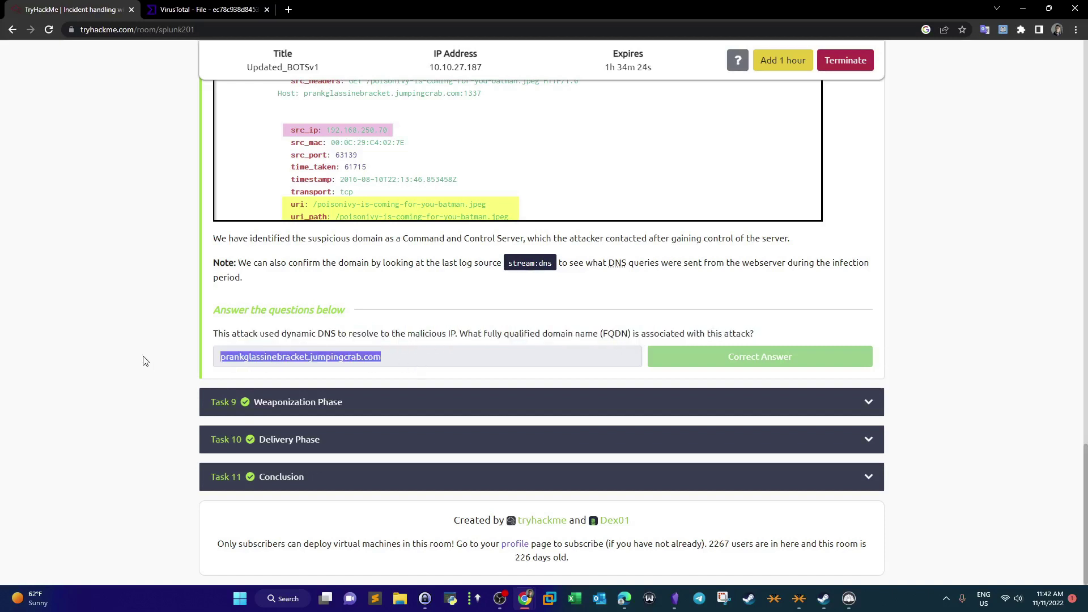
- Open the Weaponization Phase task and read its questions about the IP address and e-mail address tied to P01s0n1vy
{"action": "scroll", "coordinate": [356, 399], "scroll_direction": "up", "scroll_amount": 15}
{"action": "scroll", "coordinate": [170, 414], "scroll_direction": "down", "scroll_amount": 10}
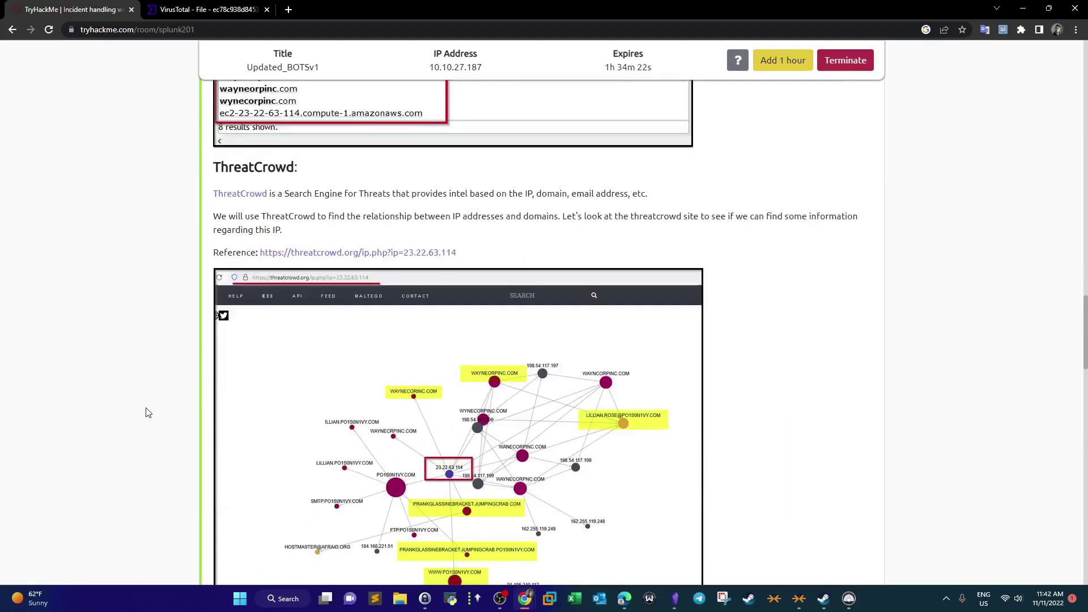
{"action": "scroll", "coordinate": [146, 412], "scroll_direction": "down", "scroll_amount": 15}
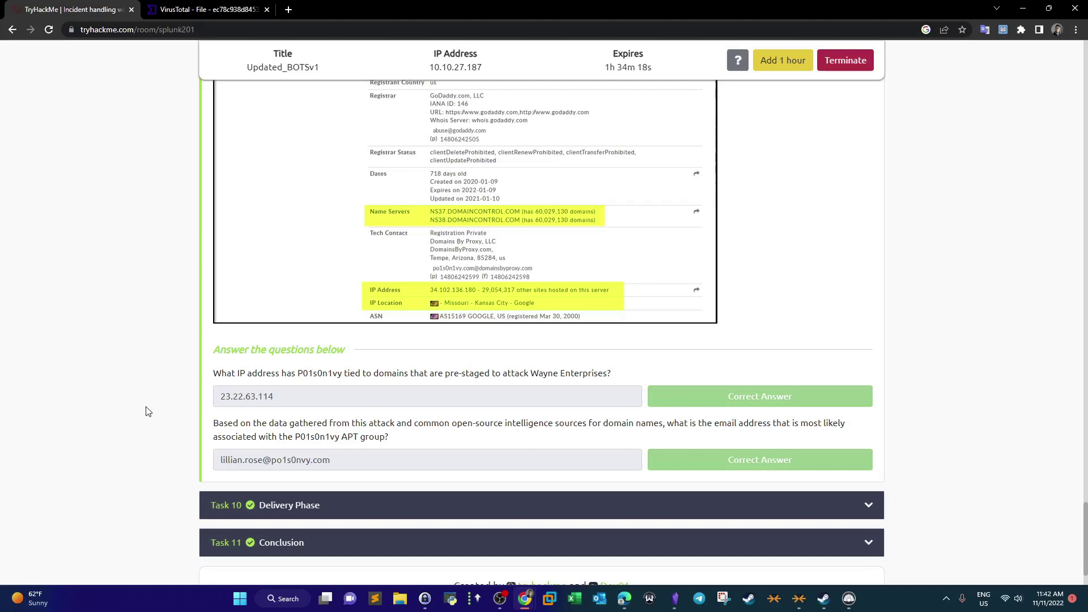
{"action": "left_click_drag", "start_coordinate": [303, 404], "coordinate": [239, 402]}
{"action": "left_click", "coordinate": [356, 448]}
- Open the Delivery Phase task, review its malware hash and name questions, and collapse the task again
{"action": "left_click", "coordinate": [347, 503]}
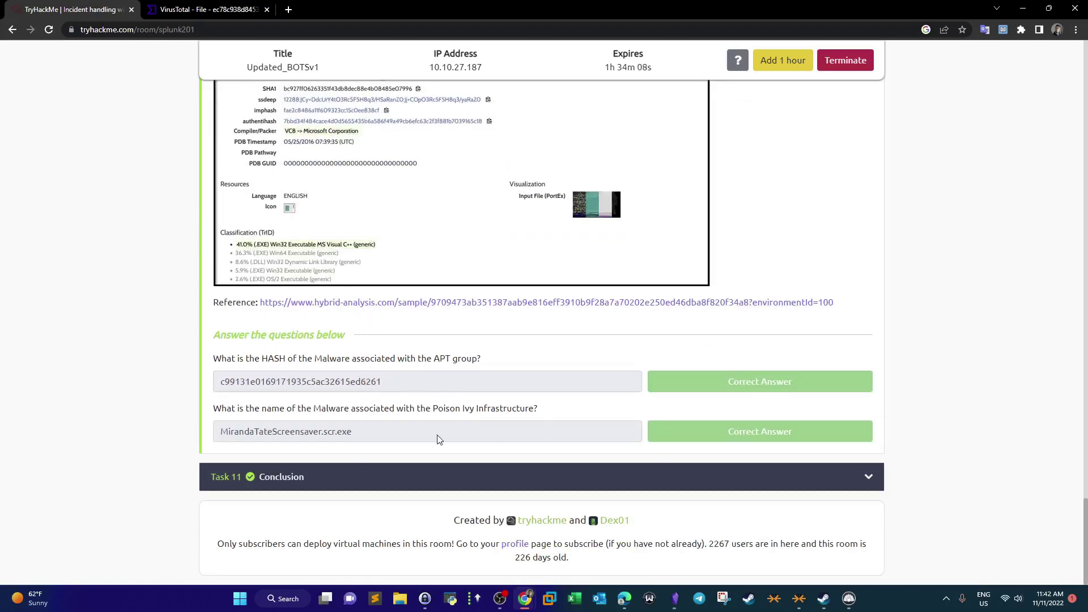
{"action": "left_click_drag", "start_coordinate": [440, 437], "coordinate": [205, 453]}
{"action": "left_click_drag", "start_coordinate": [1083, 527], "coordinate": [1030, 288]}
{"action": "scroll", "coordinate": [685, 230], "scroll_direction": "up", "scroll_amount": 15}
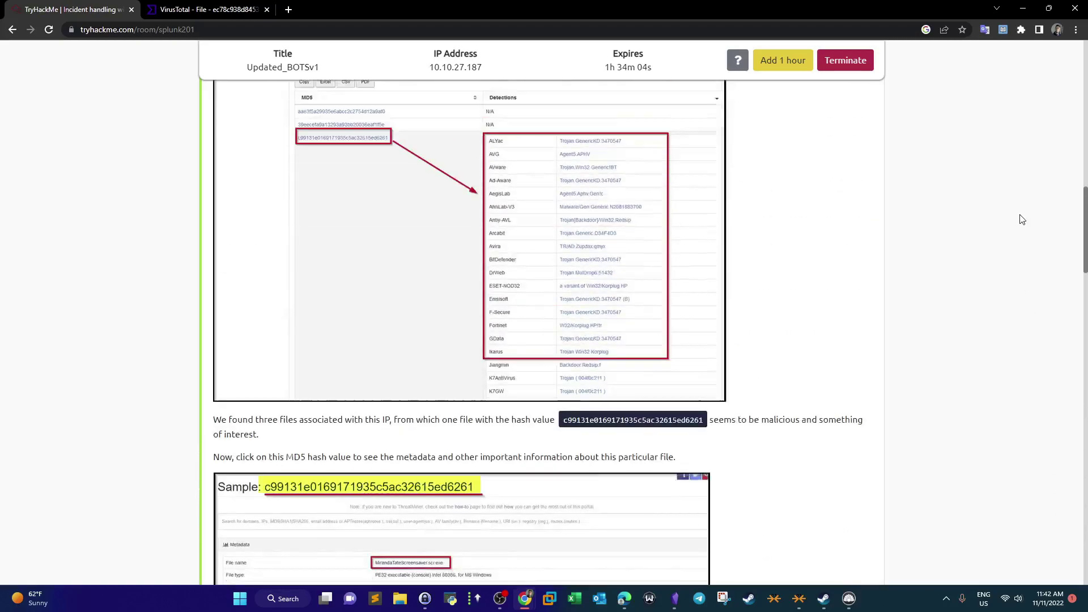
{"action": "left_click", "coordinate": [685, 229]}
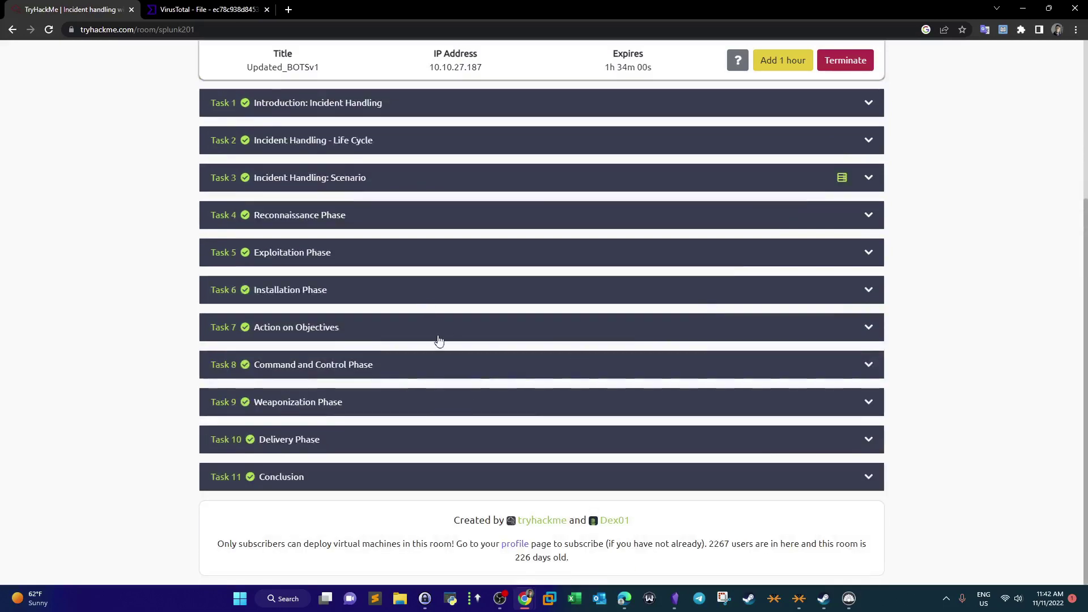
- Reopen the Weaponization Phase task and read through its Robtex, ThreatCrowd, Virustotal and whois sections down to the answered questions
{"action": "left_click", "coordinate": [452, 410]}
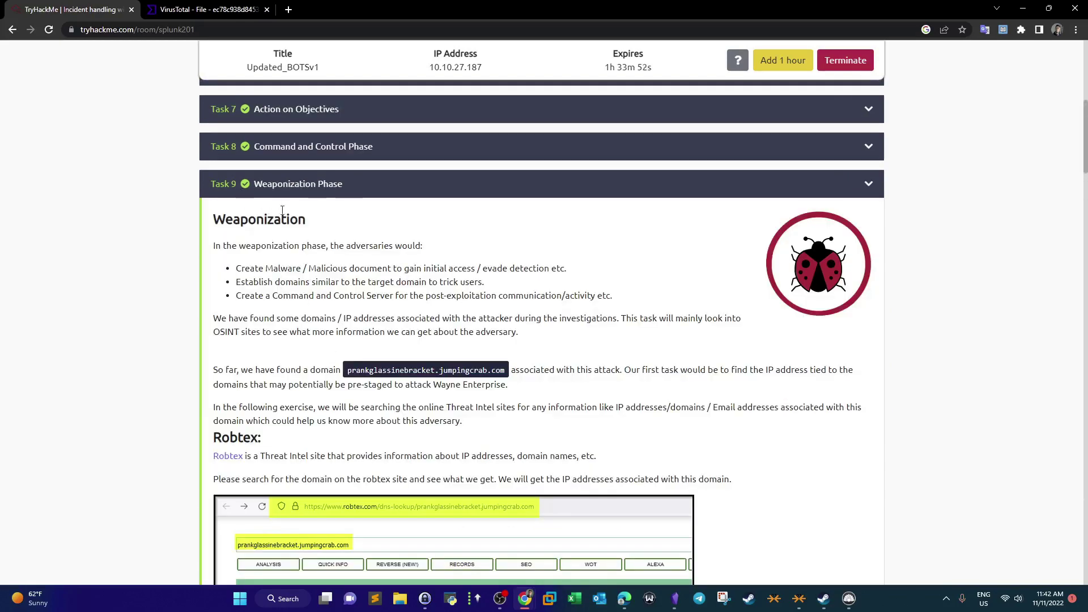
{"action": "left_click", "coordinate": [486, 190]}
{"action": "left_click", "coordinate": [435, 415]}
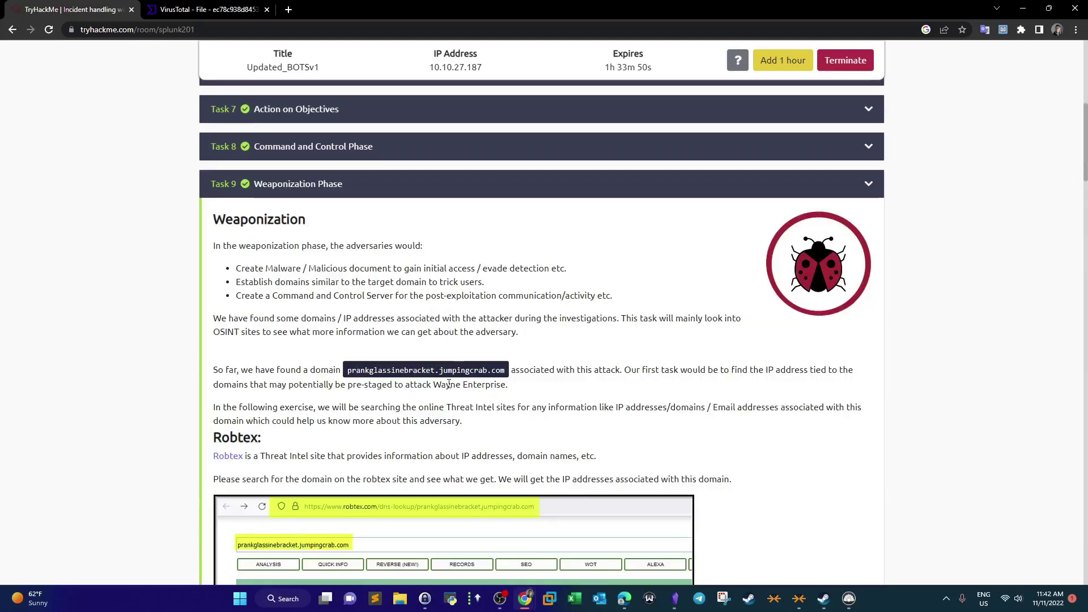
{"action": "scroll", "coordinate": [452, 326], "scroll_direction": "down", "scroll_amount": 5}
{"action": "scroll", "coordinate": [452, 278], "scroll_direction": "down", "scroll_amount": 10}
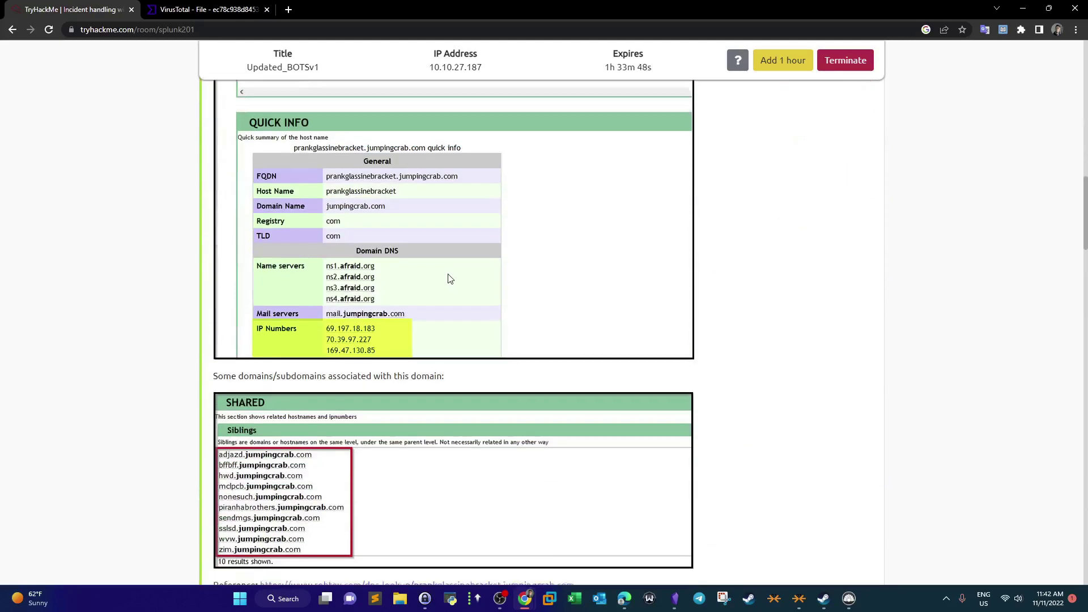
{"action": "scroll", "coordinate": [478, 366], "scroll_direction": "down", "scroll_amount": 4}
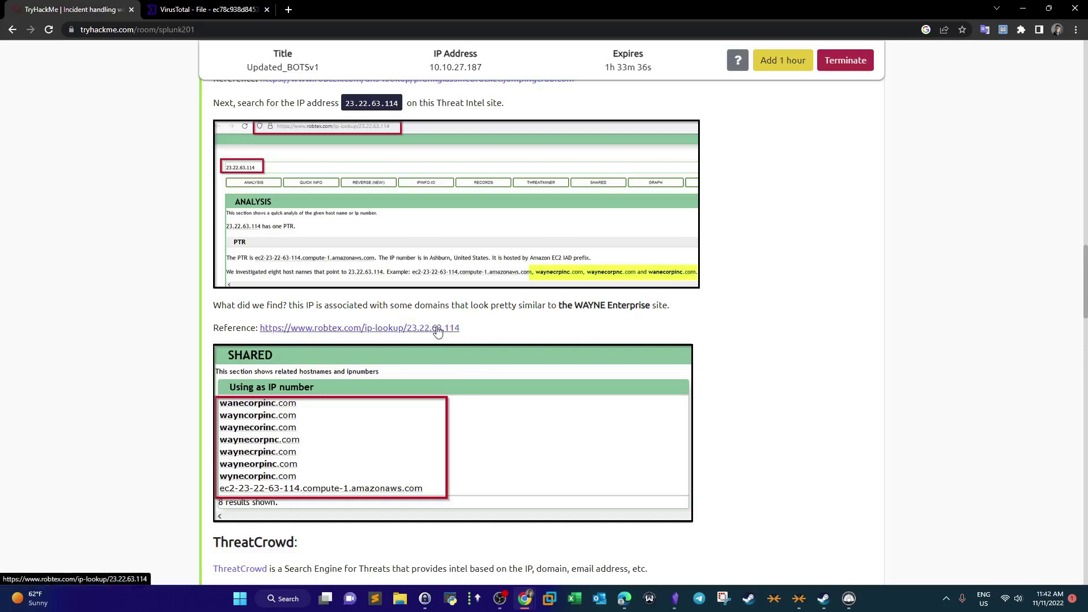
{"action": "scroll", "coordinate": [289, 347], "scroll_direction": "down", "scroll_amount": 2}
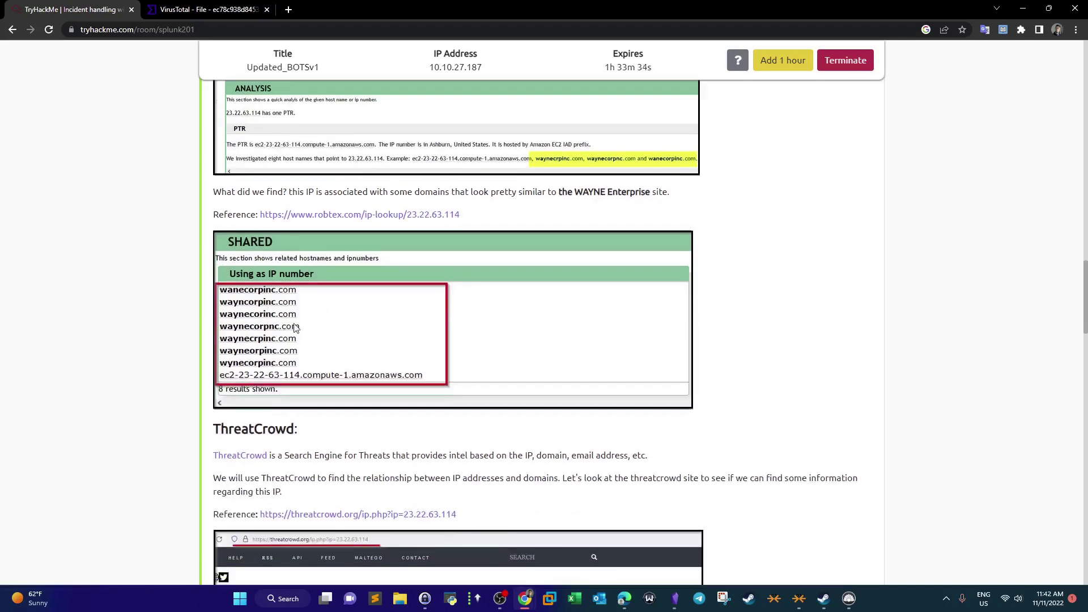
{"action": "scroll", "coordinate": [295, 327], "scroll_direction": "down", "scroll_amount": 3}
{"action": "scroll", "coordinate": [300, 326], "scroll_direction": "down", "scroll_amount": 8}
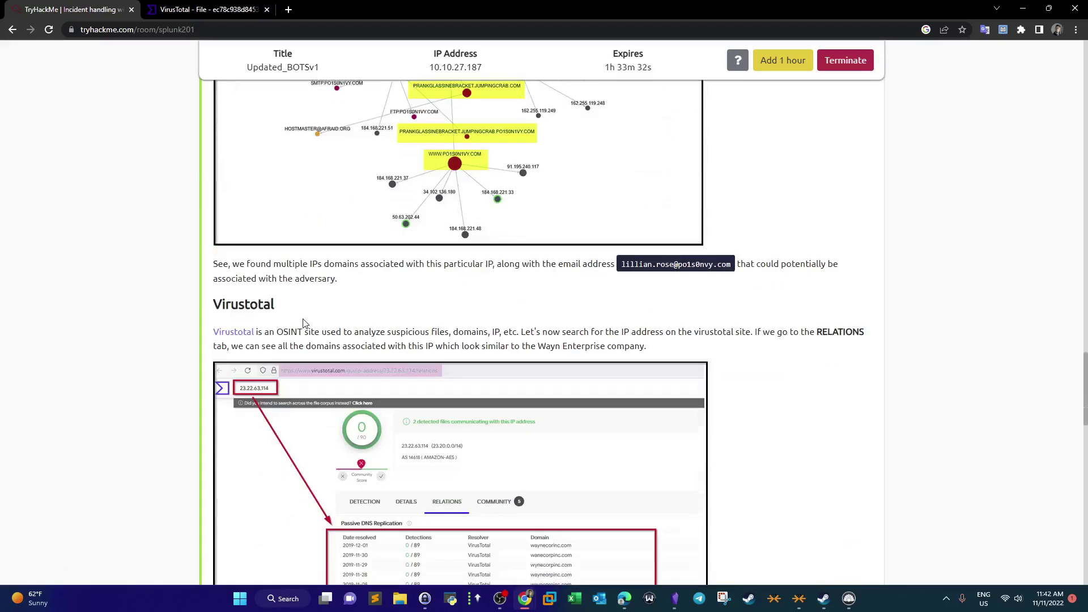
{"action": "scroll", "coordinate": [303, 322], "scroll_direction": "down", "scroll_amount": 4}
{"action": "scroll", "coordinate": [309, 323], "scroll_direction": "down", "scroll_amount": 6}
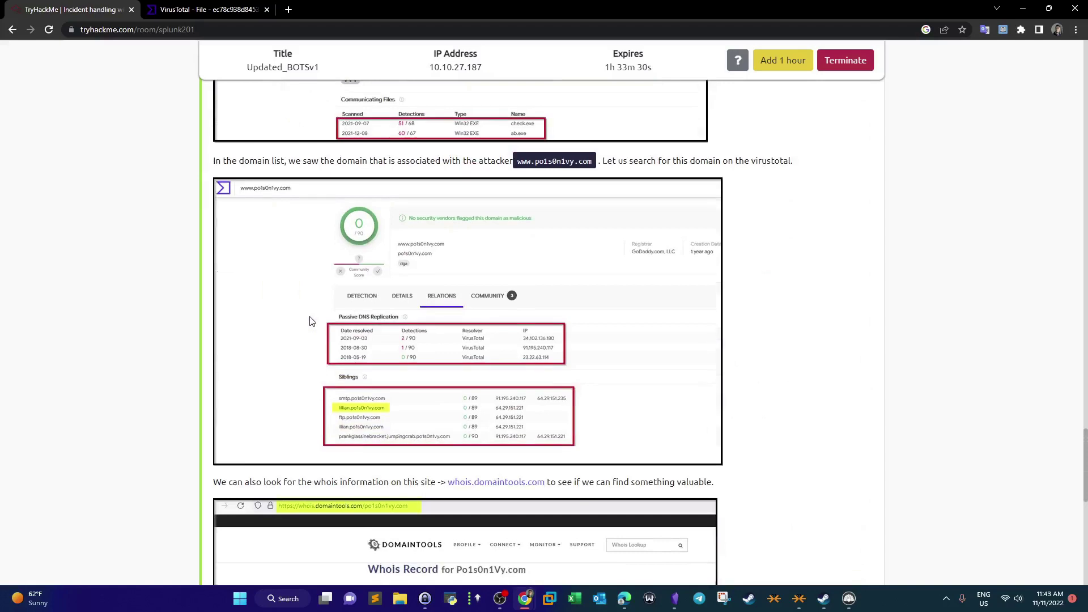
{"action": "scroll", "coordinate": [312, 323], "scroll_direction": "down", "scroll_amount": 5}
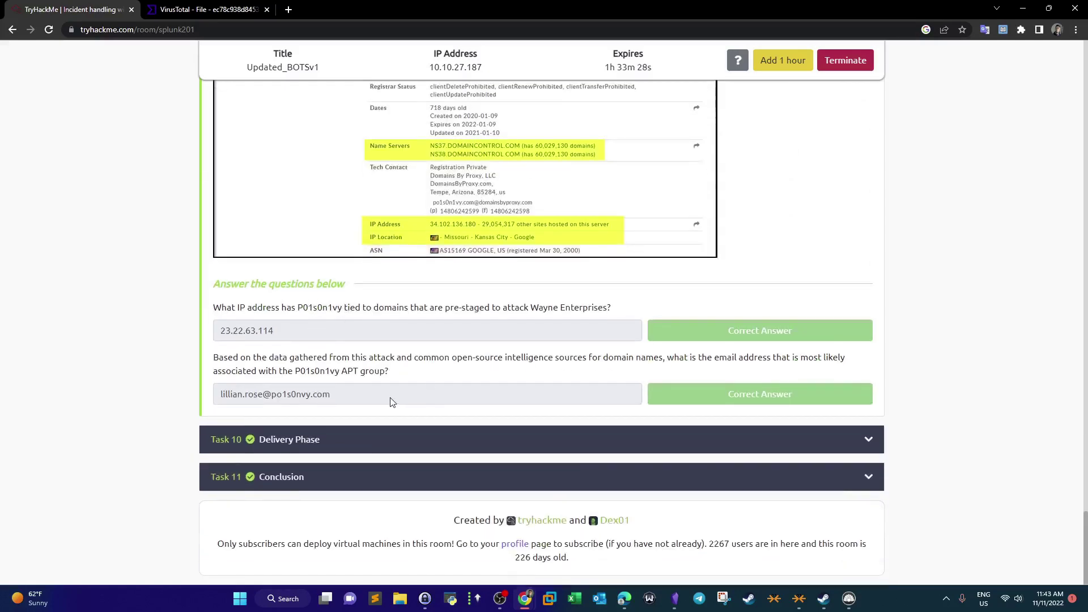
{"action": "left_click_drag", "start_coordinate": [390, 401], "coordinate": [230, 400]}
- Glance at the Delivery Phase answers, read the Conclusion task's recap of findings for each attack phase, and collapse it
{"action": "left_click", "coordinate": [332, 441]}
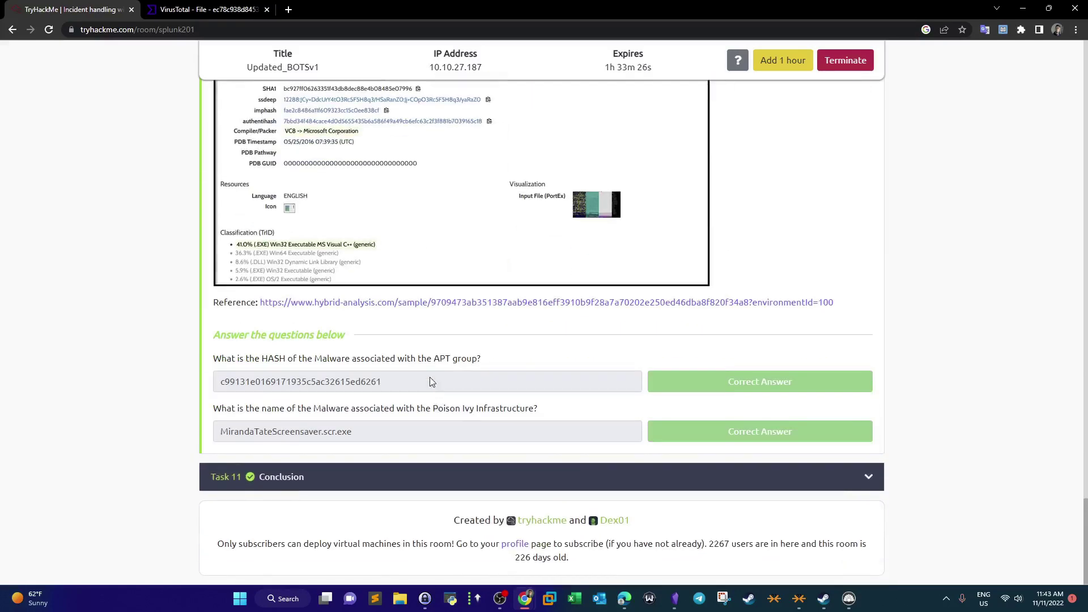
{"action": "left_click", "coordinate": [437, 478]}
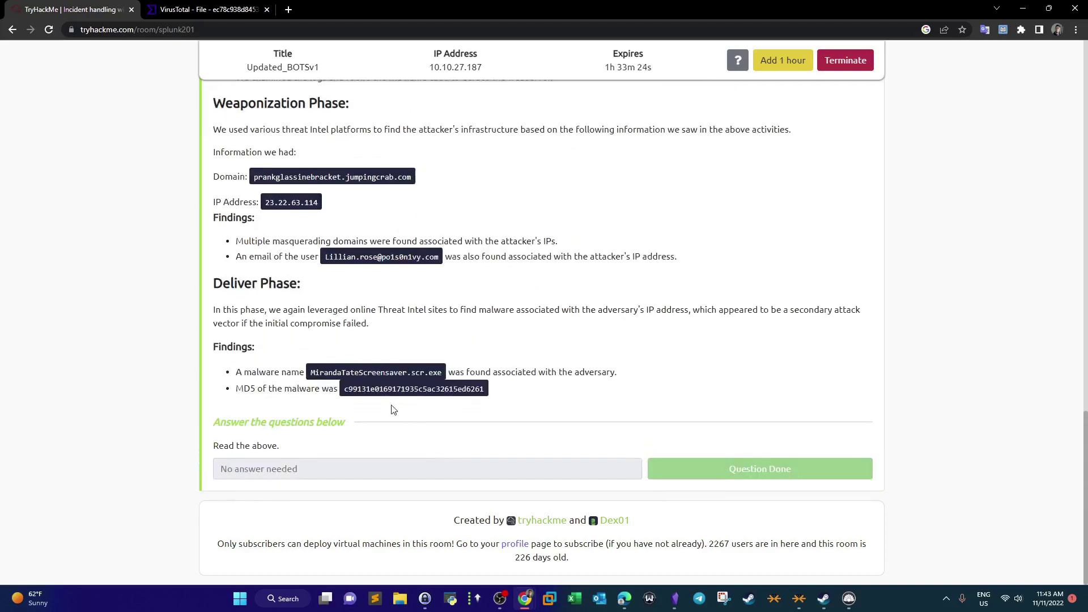
{"action": "scroll", "coordinate": [387, 342], "scroll_direction": "up", "scroll_amount": 5}
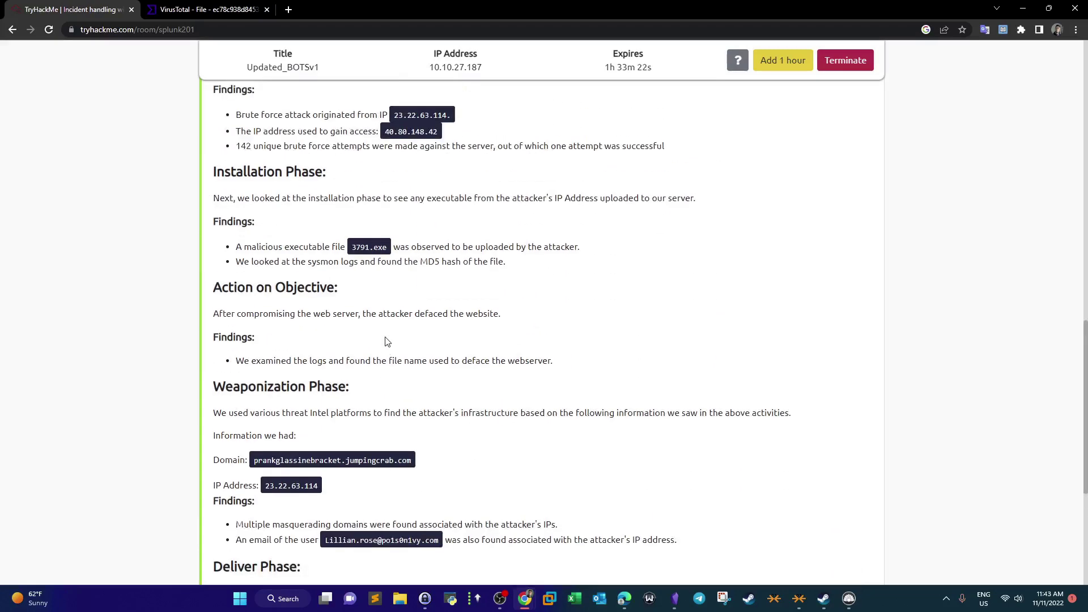
{"action": "scroll", "coordinate": [387, 342], "scroll_direction": "up", "scroll_amount": 8}
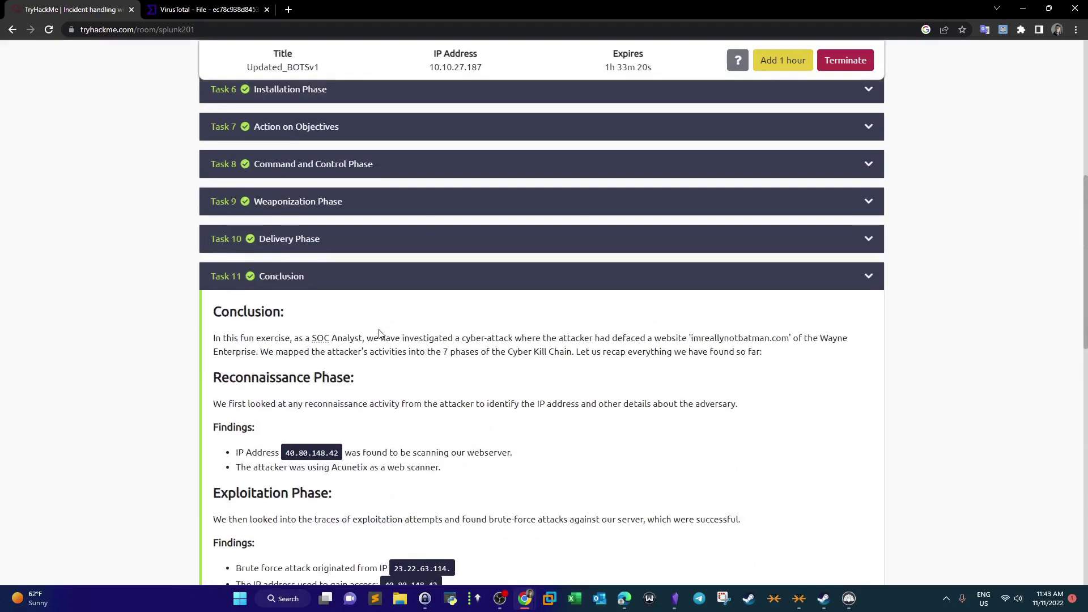
{"action": "scroll", "coordinate": [379, 335], "scroll_direction": "down", "scroll_amount": 3}
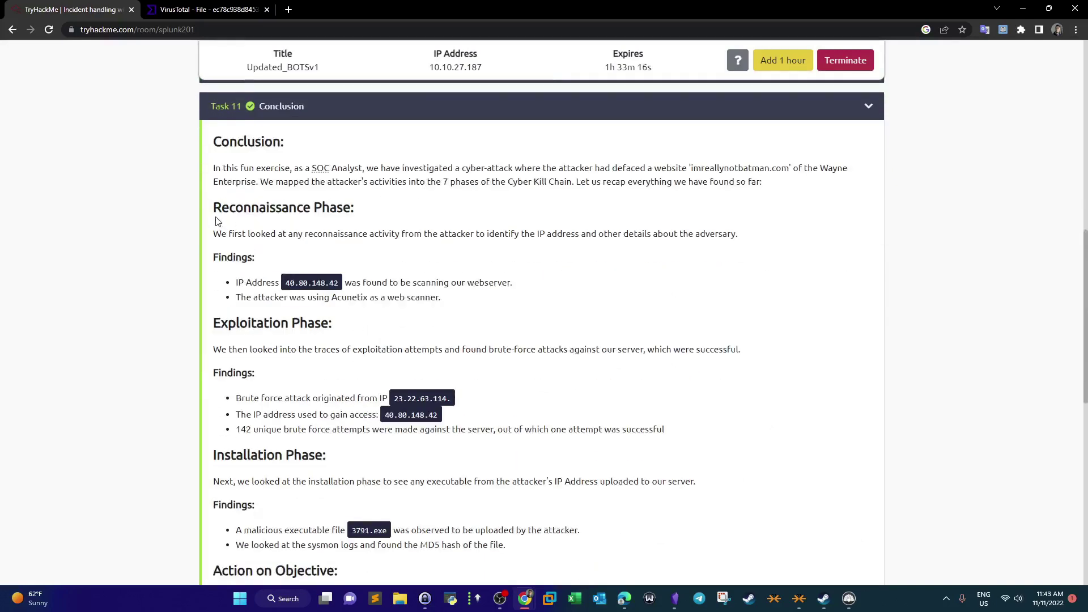
{"action": "left_click_drag", "start_coordinate": [228, 286], "coordinate": [514, 282]}
{"action": "left_click_drag", "start_coordinate": [283, 429], "coordinate": [335, 457]}
{"action": "scroll", "coordinate": [522, 448], "scroll_direction": "down", "scroll_amount": 4}
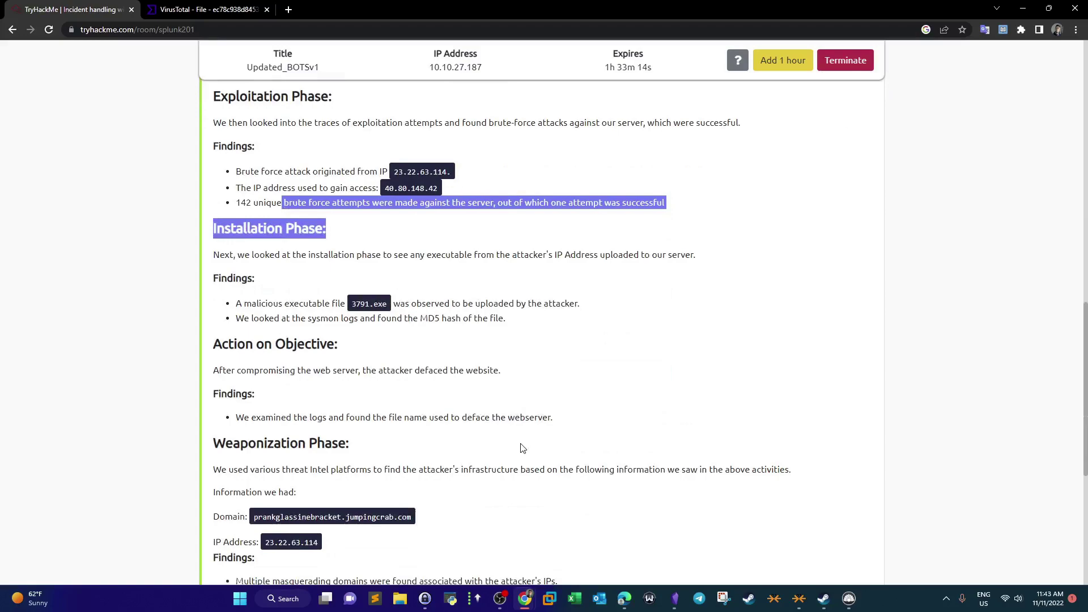
{"action": "scroll", "coordinate": [374, 369], "scroll_direction": "down", "scroll_amount": 5}
{"action": "scroll", "coordinate": [376, 372], "scroll_direction": "up", "scroll_amount": 8}
{"action": "scroll", "coordinate": [408, 328], "scroll_direction": "up", "scroll_amount": 4}
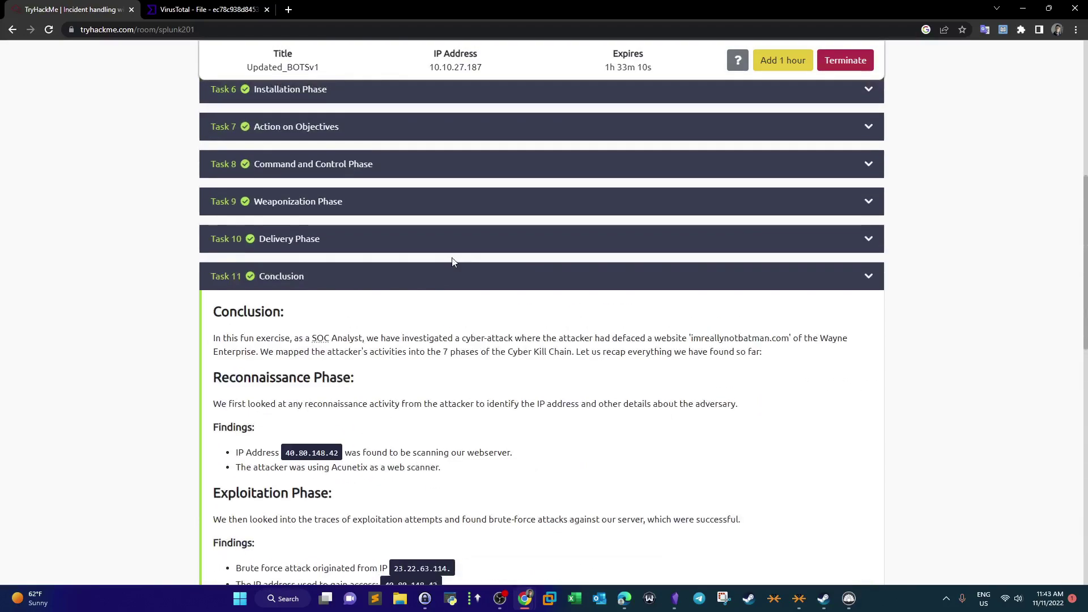
{"action": "left_click", "coordinate": [432, 282]}
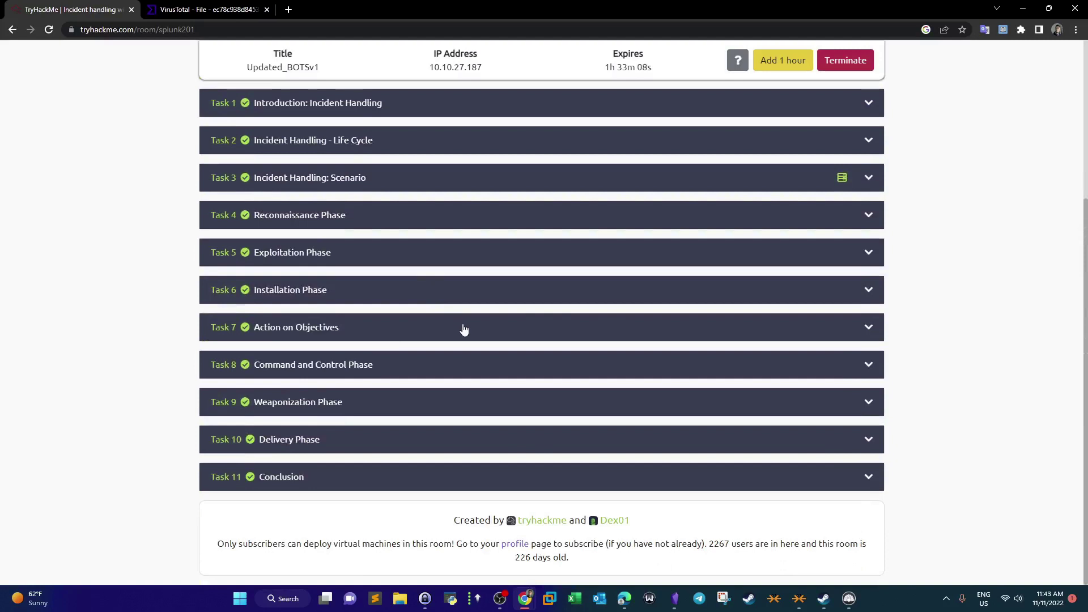